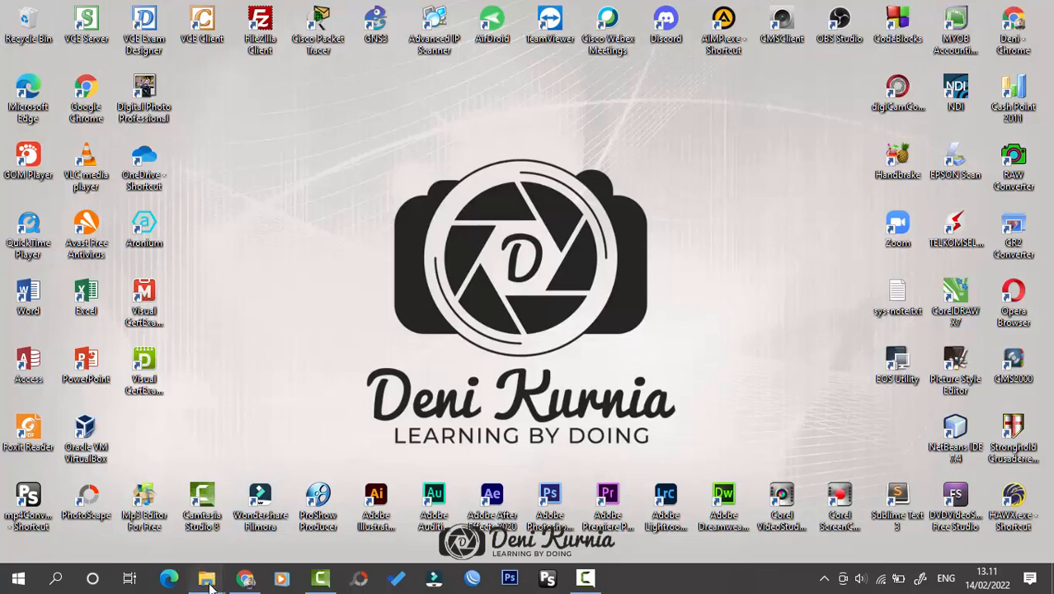
- Open the document P1-Soal Praktik.doc from the Soal folder in Word
{"action": "mouse_move", "coordinate": [207, 577]}
{"action": "left_click", "coordinate": [392, 513]}
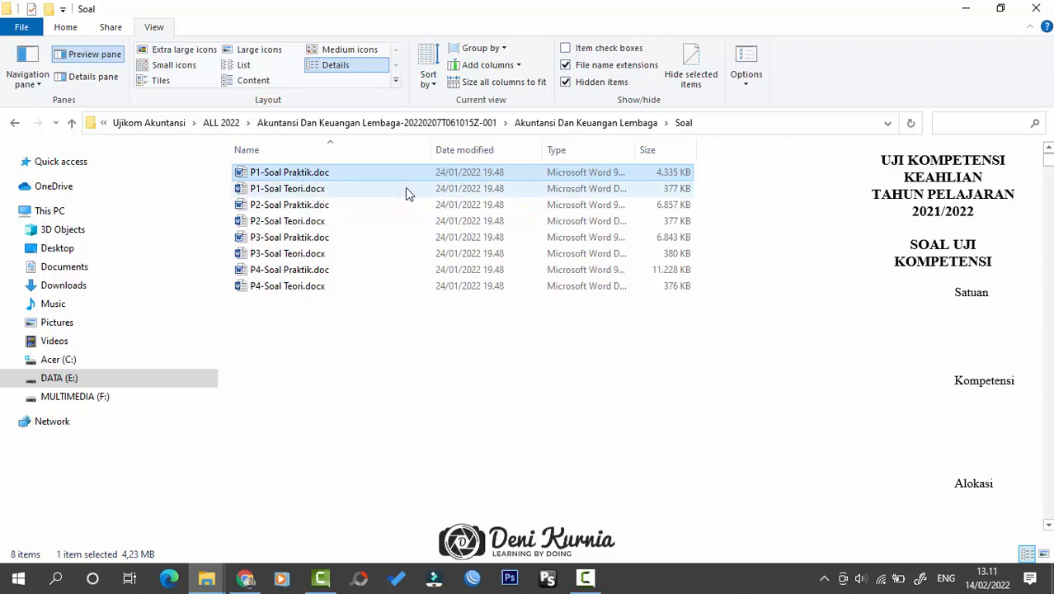
{"action": "double_click", "coordinate": [305, 174]}
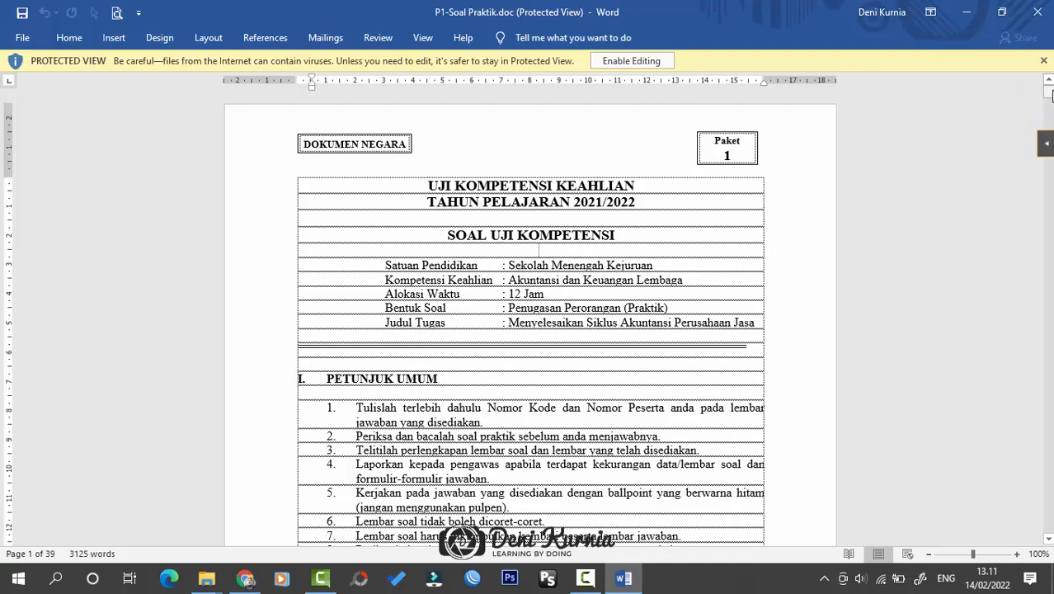
- Enable editing for the P1-Soal Praktik document opened in Protected View
{"action": "left_click_drag", "start_coordinate": [1049, 97], "coordinate": [1047, 482]}
{"action": "scroll", "coordinate": [767, 344], "scroll_direction": "up", "scroll_amount": 5}
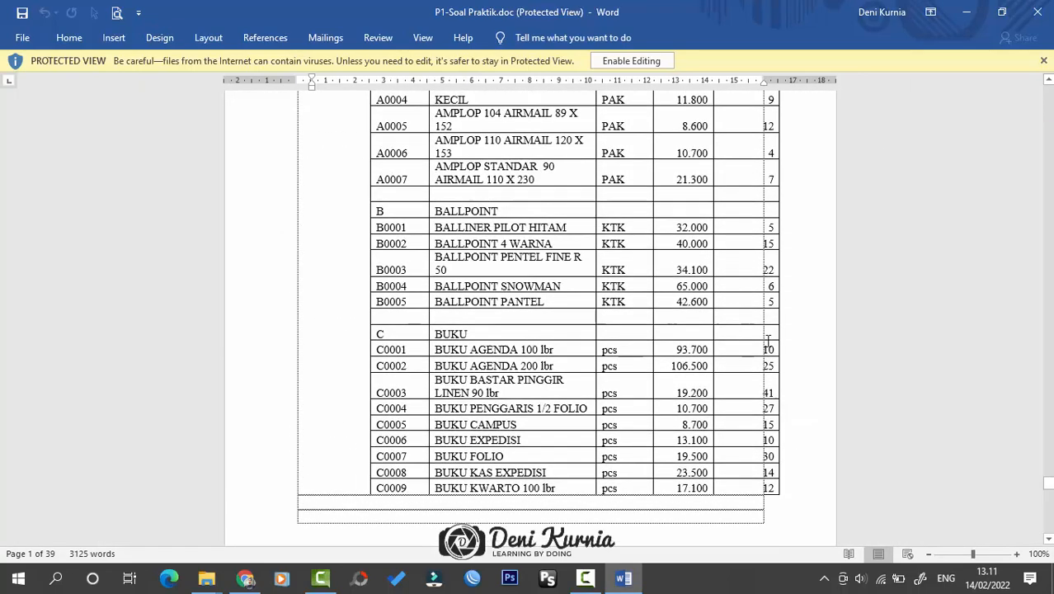
{"action": "scroll", "coordinate": [767, 340], "scroll_direction": "up", "scroll_amount": 7}
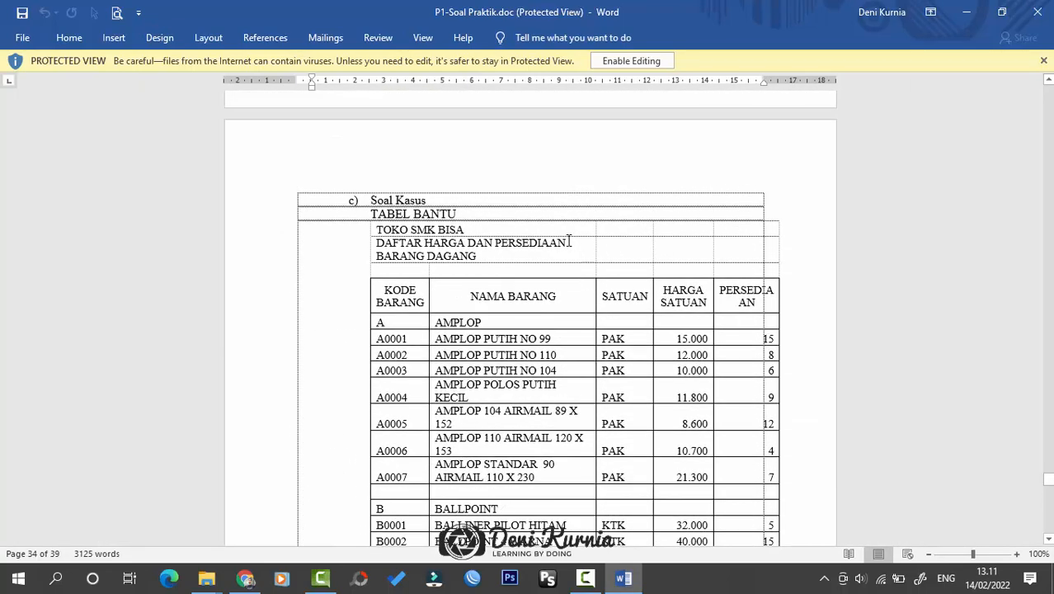
{"action": "key", "text": "ctrl+Home"}
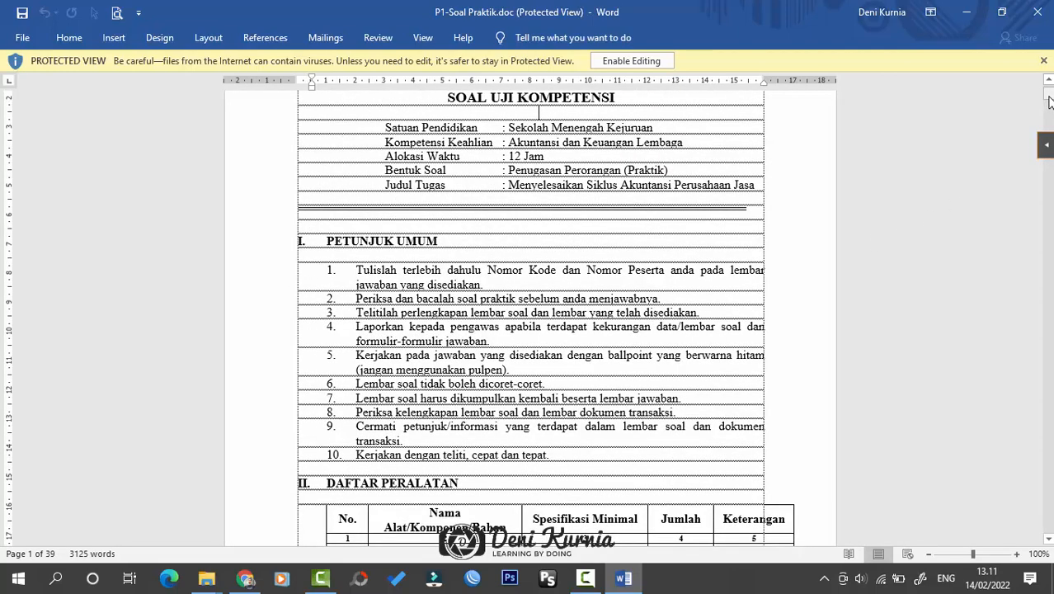
{"action": "left_click_drag", "start_coordinate": [1047, 92], "coordinate": [1047, 435]}
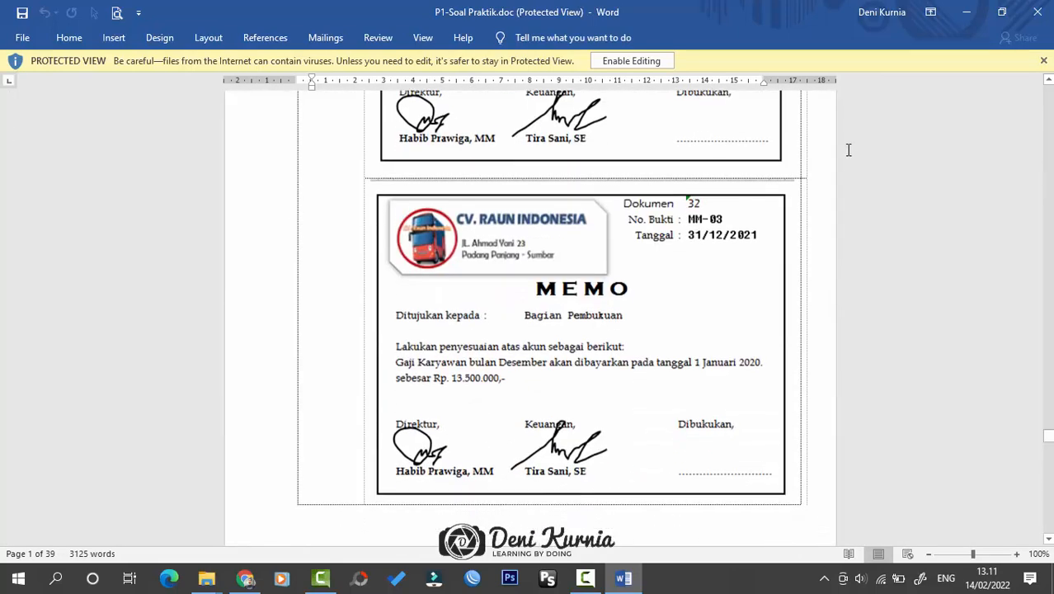
{"action": "left_click", "coordinate": [658, 67]}
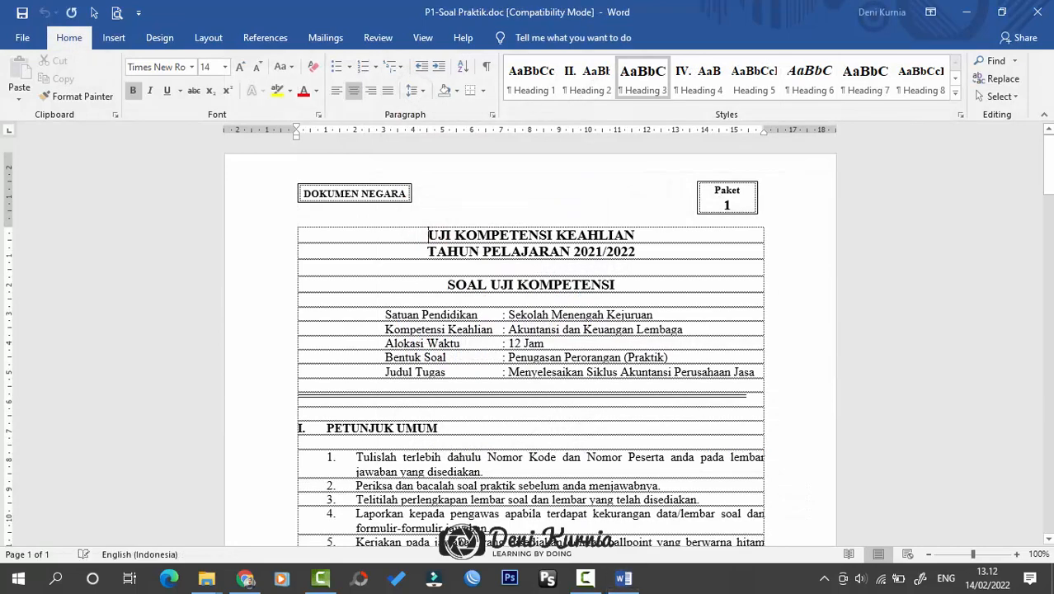
- Look through the spreadsheet tasks near the document's end and examine the TABEL BANTU list of item prices and stock
{"action": "left_click_drag", "start_coordinate": [1047, 172], "coordinate": [1046, 530]}
{"action": "scroll", "coordinate": [668, 315], "scroll_direction": "up", "scroll_amount": 15}
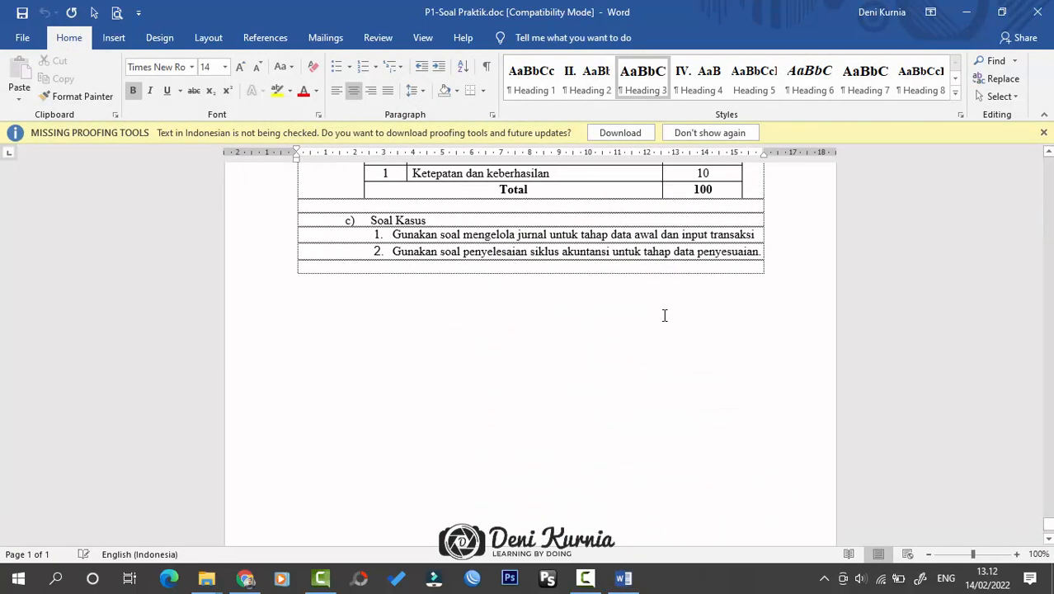
{"action": "scroll", "coordinate": [664, 316], "scroll_direction": "up", "scroll_amount": 8}
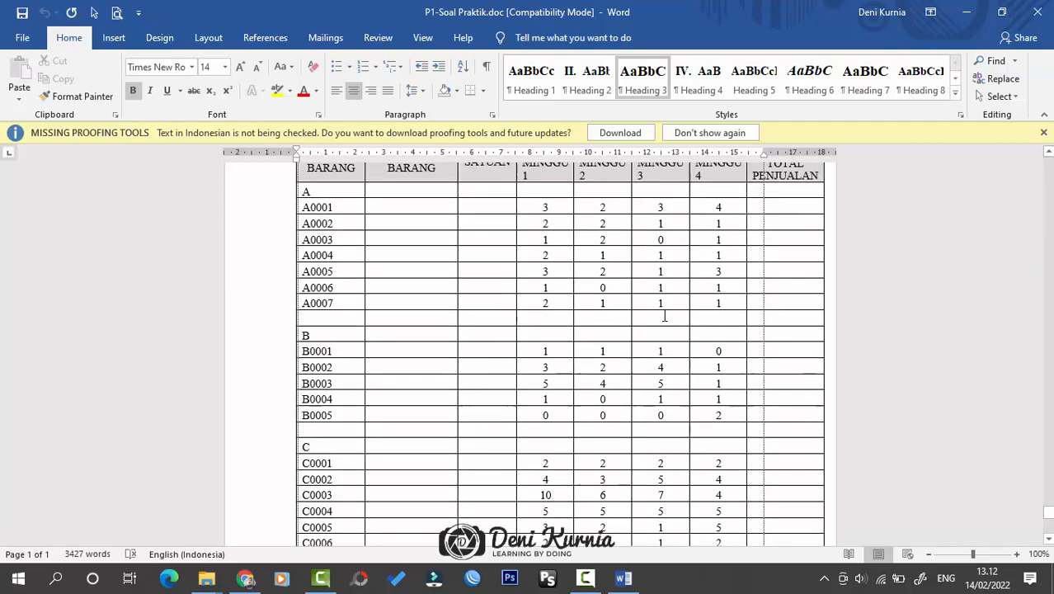
{"action": "left_click", "coordinate": [597, 334]}
{"action": "scroll", "coordinate": [596, 336], "scroll_direction": "up", "scroll_amount": 6}
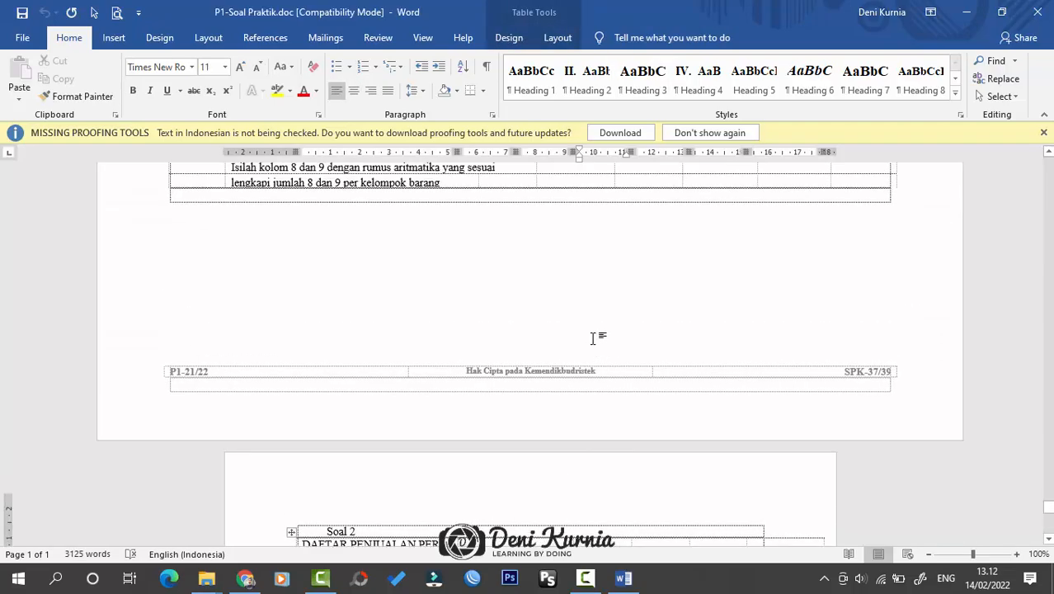
{"action": "scroll", "coordinate": [521, 240], "scroll_direction": "up", "scroll_amount": 20}
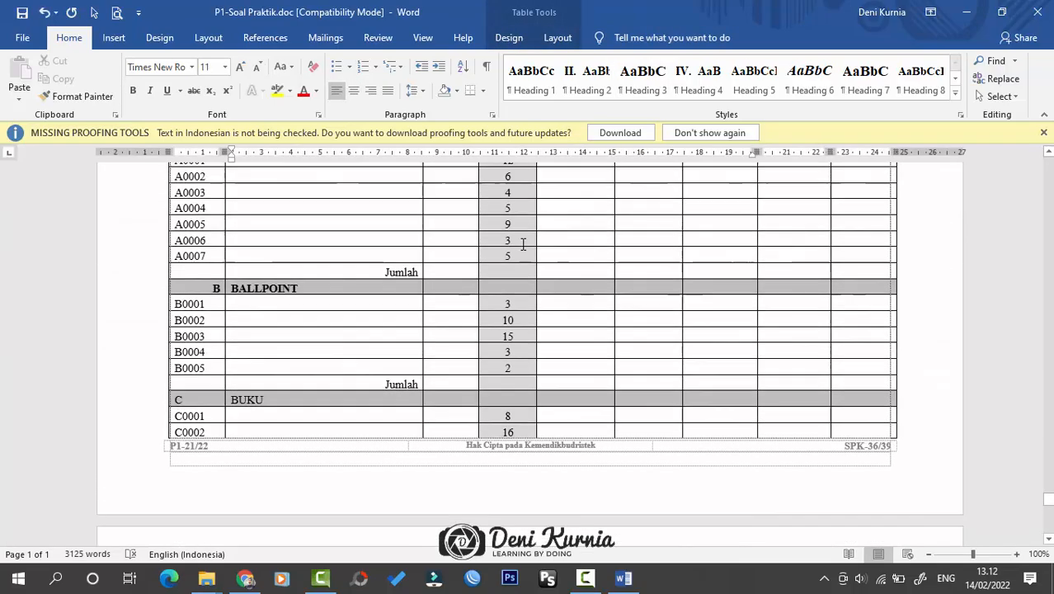
{"action": "scroll", "coordinate": [522, 241], "scroll_direction": "up", "scroll_amount": 8}
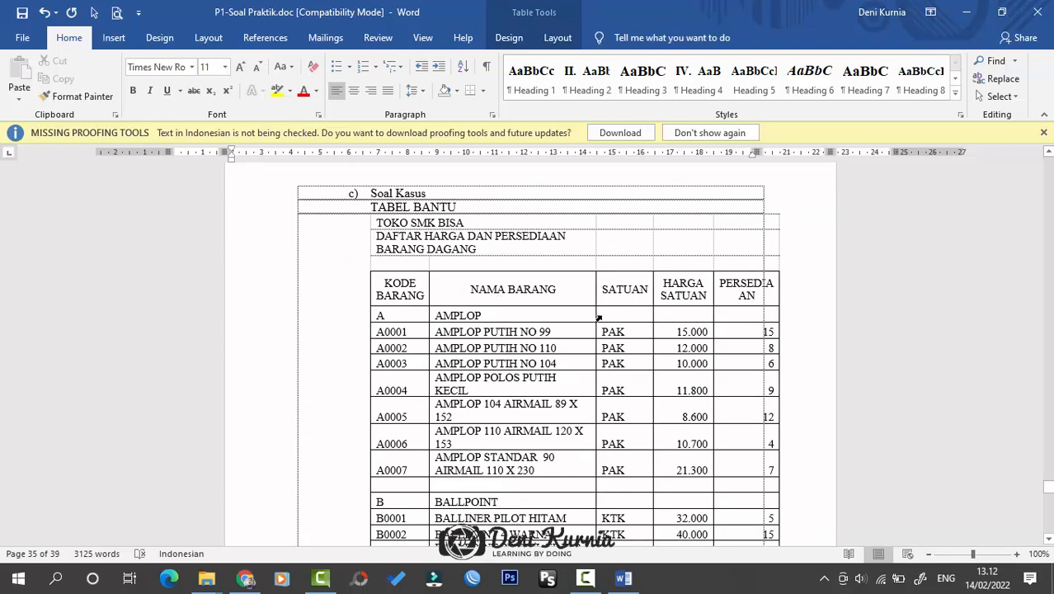
{"action": "scroll", "coordinate": [628, 307], "scroll_direction": "down", "scroll_amount": 8}
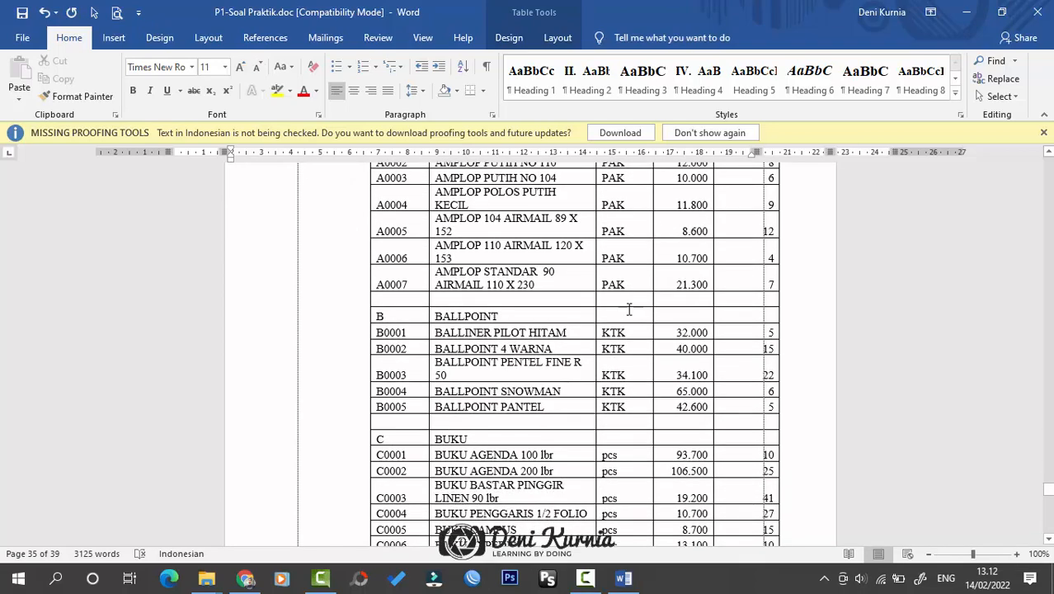
{"action": "scroll", "coordinate": [630, 309], "scroll_direction": "up", "scroll_amount": 4}
{"action": "scroll", "coordinate": [631, 310], "scroll_direction": "up", "scroll_amount": 4}
{"action": "scroll", "coordinate": [631, 322], "scroll_direction": "down", "scroll_amount": 12}
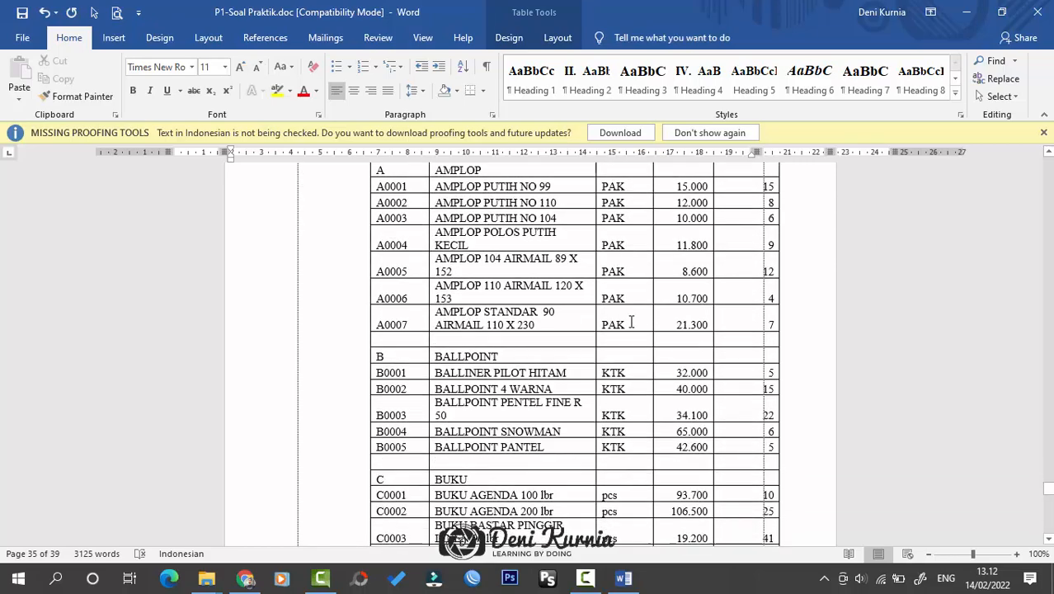
- Examine the Soal 1 sales form, its column-filling instructions and the Soal 2 weekly sales table, and compare them with TABEL BANTU
{"action": "scroll", "coordinate": [631, 326], "scroll_direction": "down", "scroll_amount": 1}
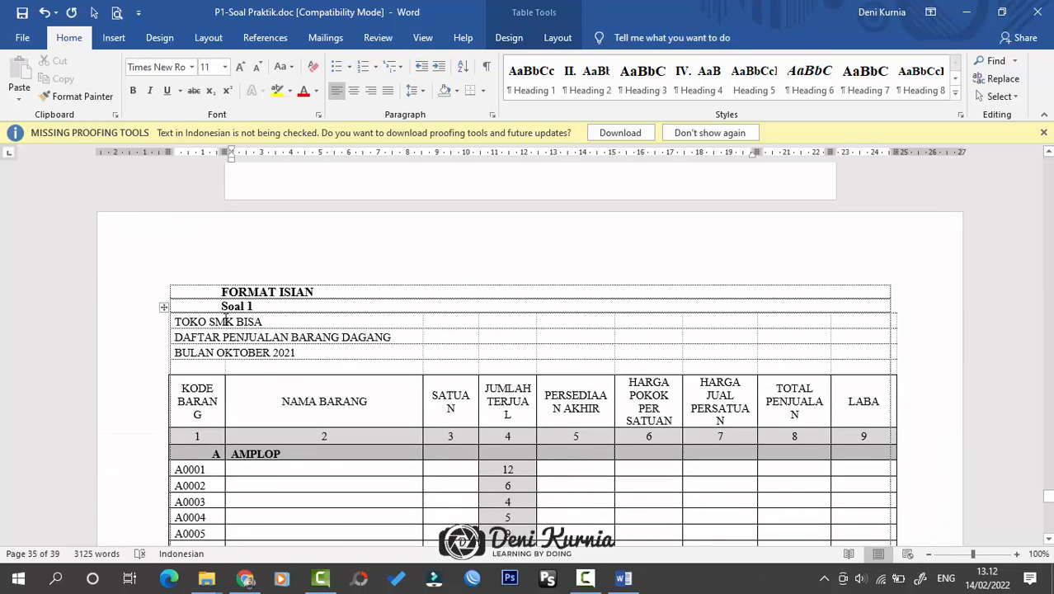
{"action": "scroll", "coordinate": [345, 350], "scroll_direction": "down", "scroll_amount": 3}
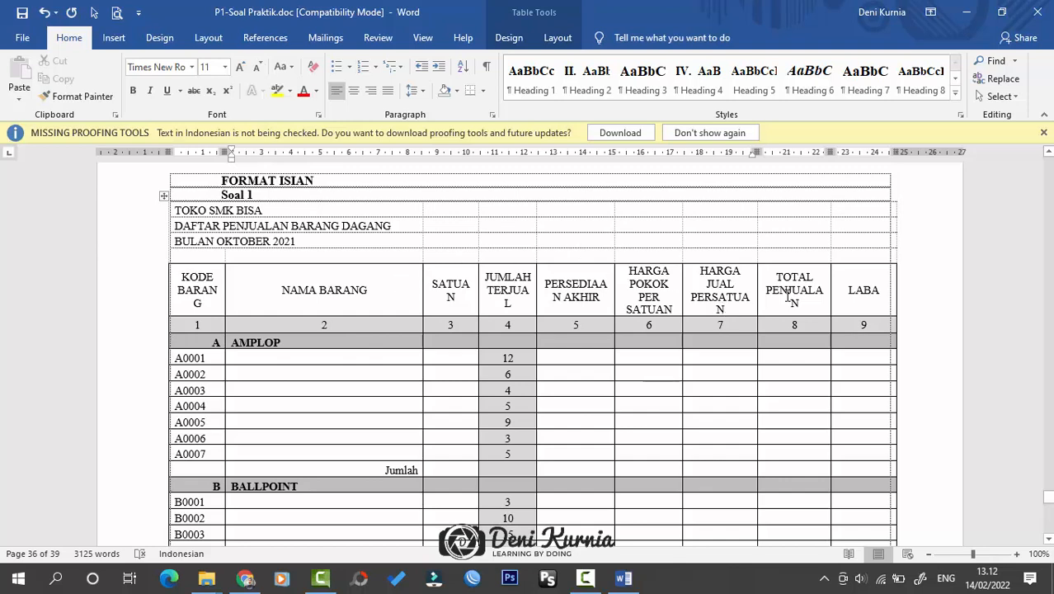
{"action": "scroll", "coordinate": [788, 294], "scroll_direction": "down", "scroll_amount": 5}
{"action": "scroll", "coordinate": [788, 294], "scroll_direction": "up", "scroll_amount": 5}
{"action": "scroll", "coordinate": [508, 314], "scroll_direction": "down", "scroll_amount": 15}
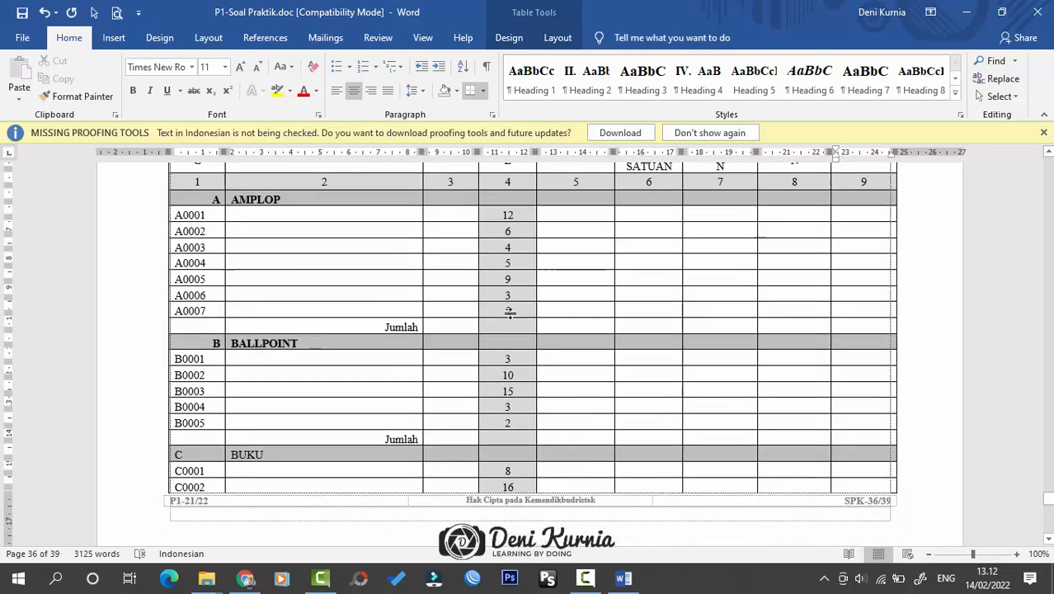
{"action": "scroll", "coordinate": [507, 315], "scroll_direction": "down", "scroll_amount": 10}
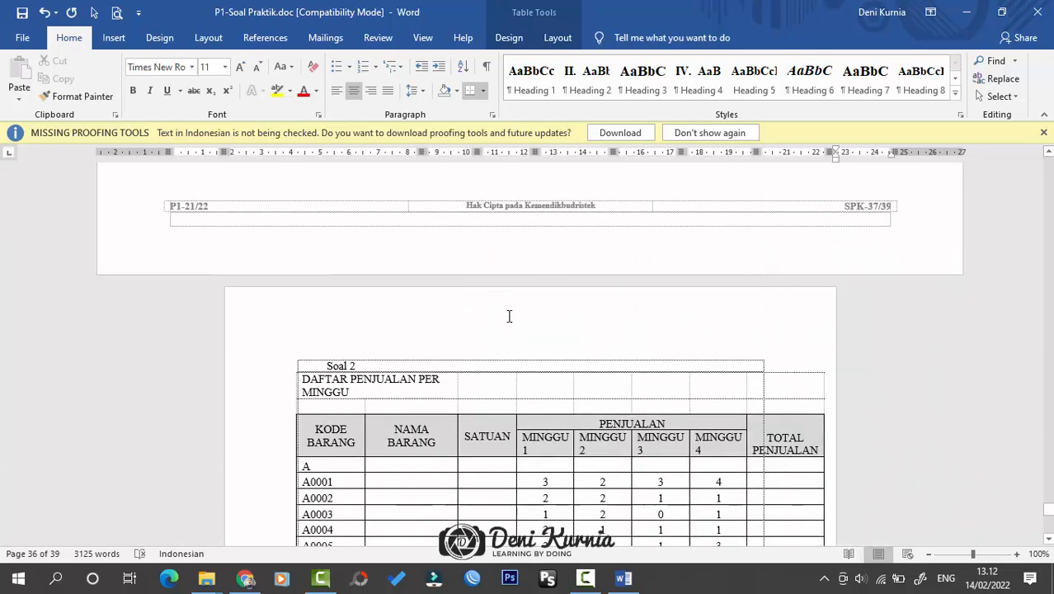
{"action": "scroll", "coordinate": [579, 351], "scroll_direction": "up", "scroll_amount": 12}
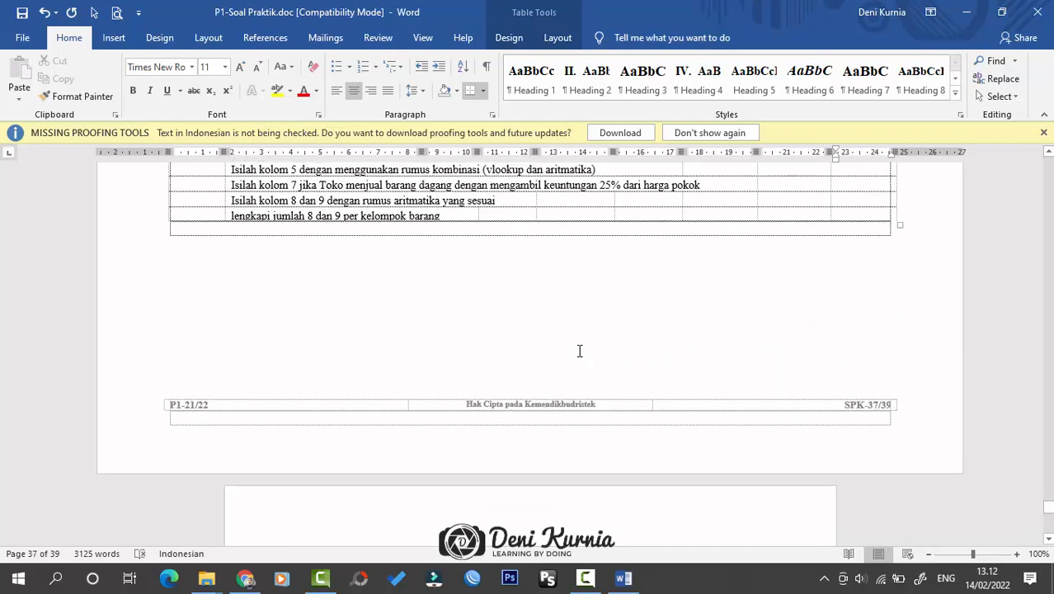
{"action": "scroll", "coordinate": [579, 351], "scroll_direction": "up", "scroll_amount": 5}
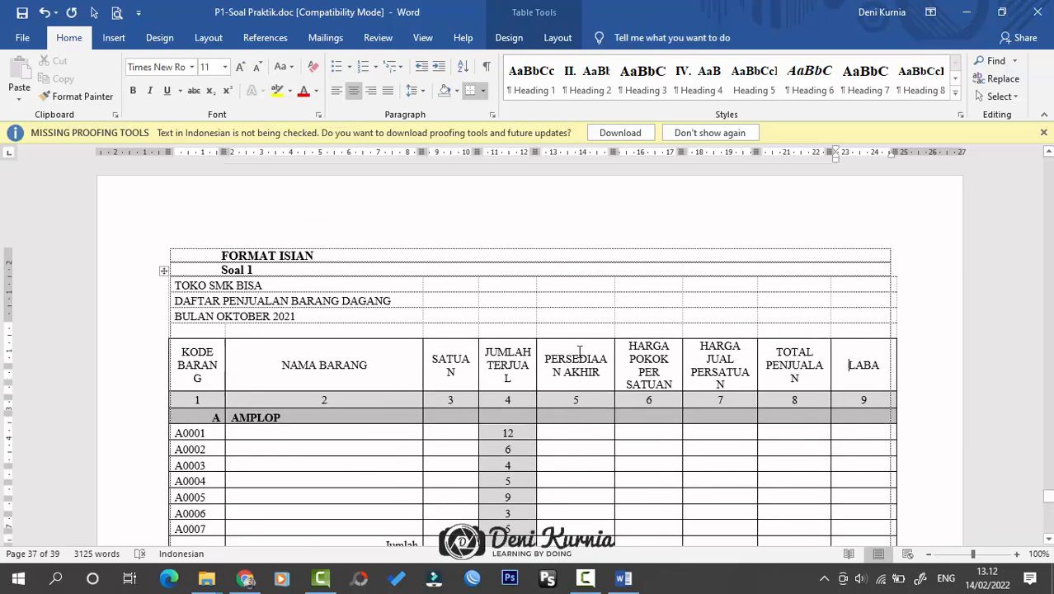
{"action": "scroll", "coordinate": [562, 405], "scroll_direction": "down", "scroll_amount": 3}
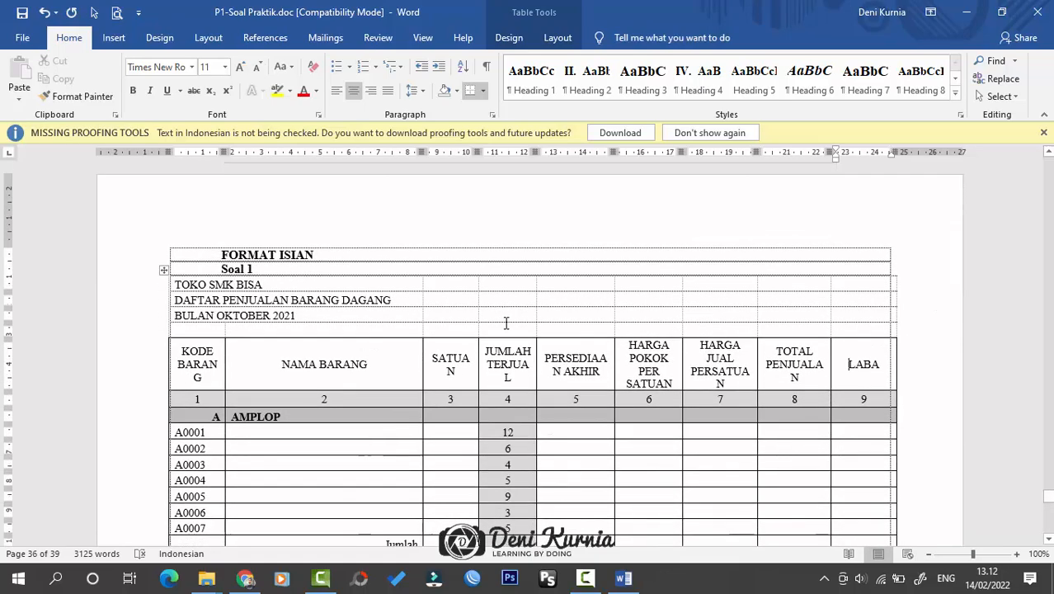
{"action": "left_click", "coordinate": [495, 312]}
{"action": "scroll", "coordinate": [503, 317], "scroll_direction": "down", "scroll_amount": 2}
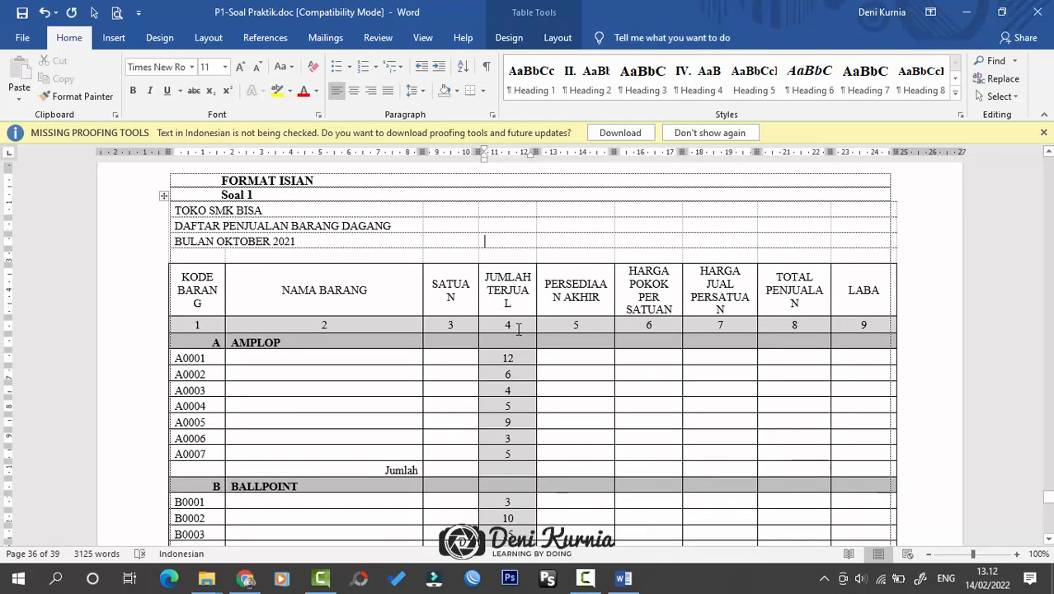
{"action": "scroll", "coordinate": [637, 320], "scroll_direction": "down", "scroll_amount": 3}
{"action": "scroll", "coordinate": [642, 314], "scroll_direction": "up", "scroll_amount": 10}
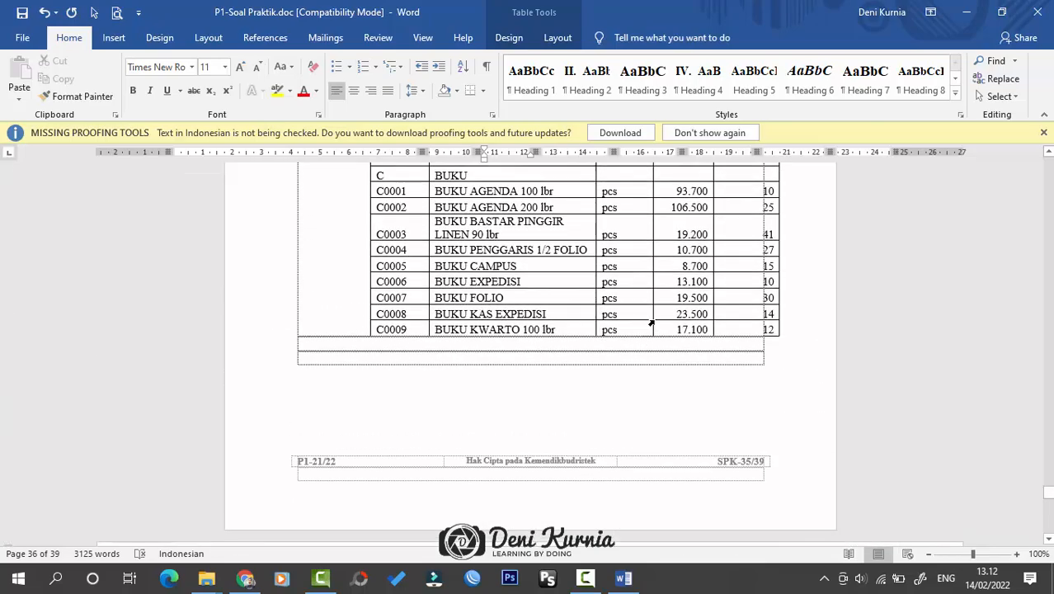
{"action": "scroll", "coordinate": [651, 322], "scroll_direction": "up", "scroll_amount": 9}
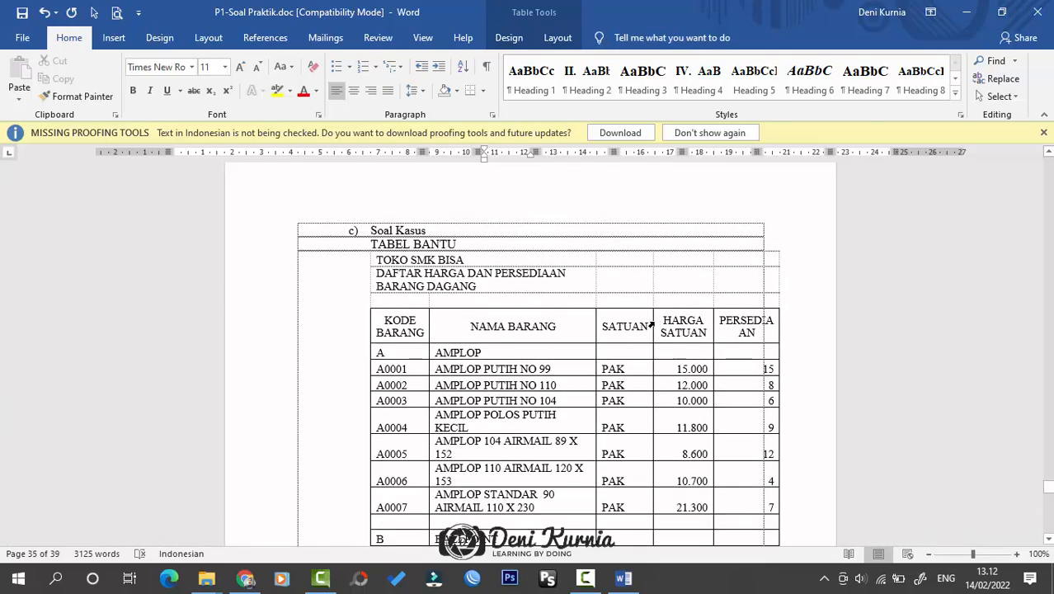
{"action": "scroll", "coordinate": [650, 325], "scroll_direction": "down", "scroll_amount": 6}
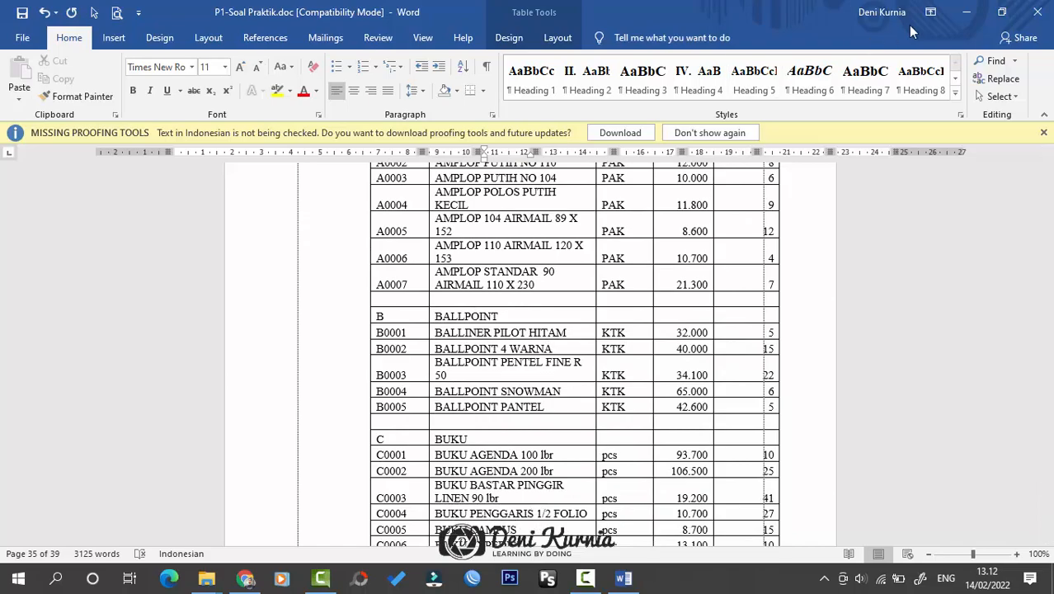
- Minimise the Word and folder windows, and create a blank workbook in a maximised Excel window
{"action": "left_click", "coordinate": [965, 12]}
{"action": "left_click", "coordinate": [965, 10]}
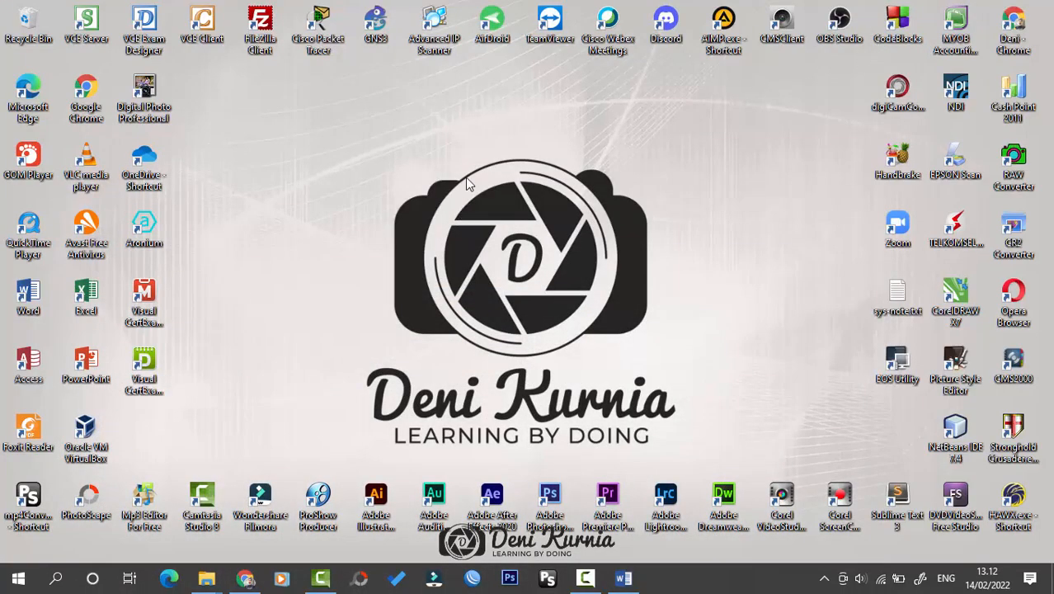
{"action": "left_click", "coordinate": [88, 306]}
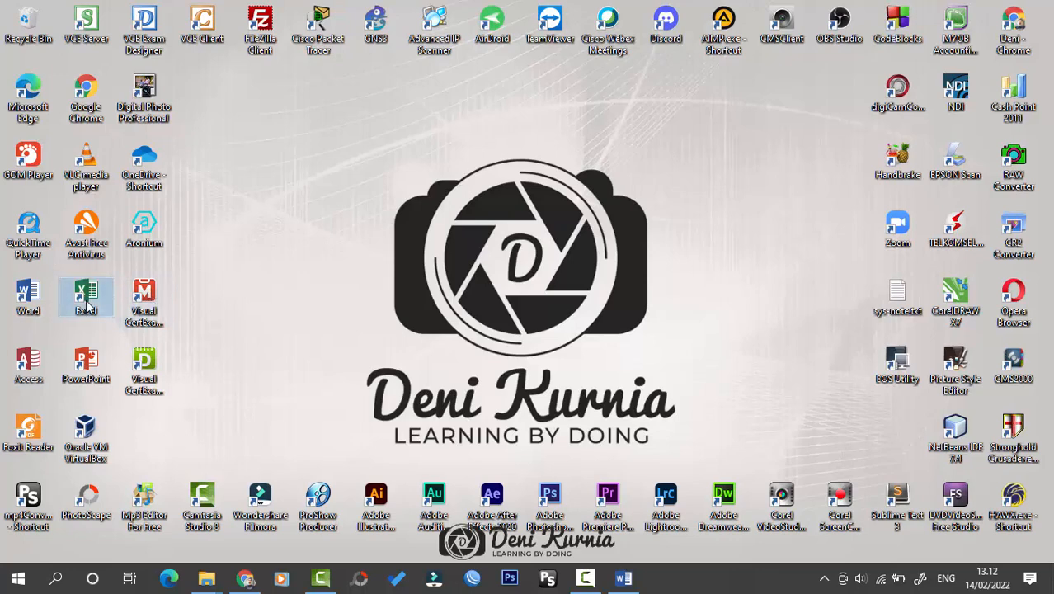
{"action": "double_click", "coordinate": [89, 305]}
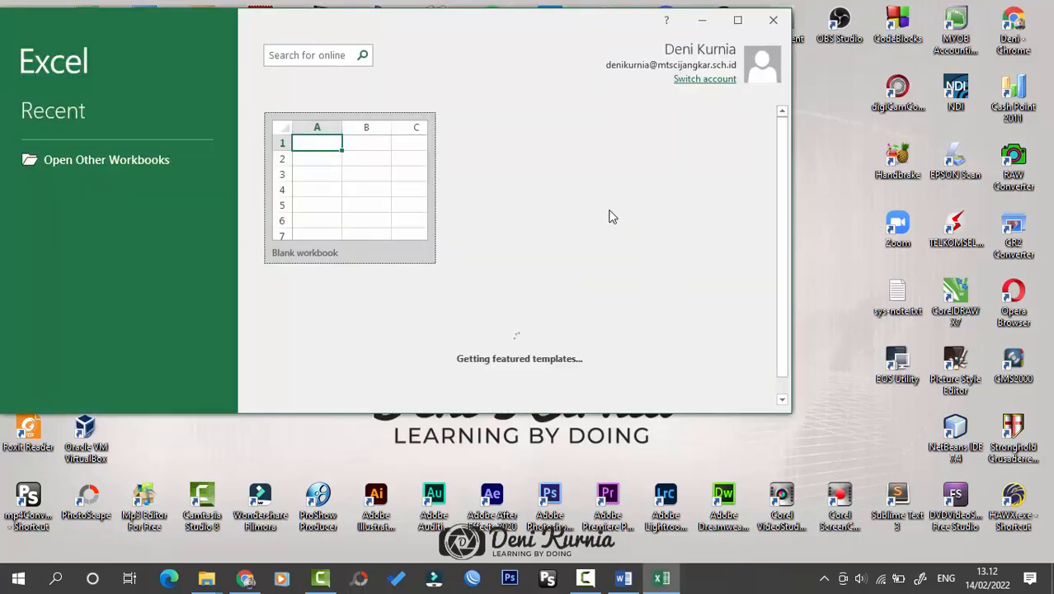
{"action": "left_click", "coordinate": [381, 176]}
{"action": "left_click", "coordinate": [737, 20]}
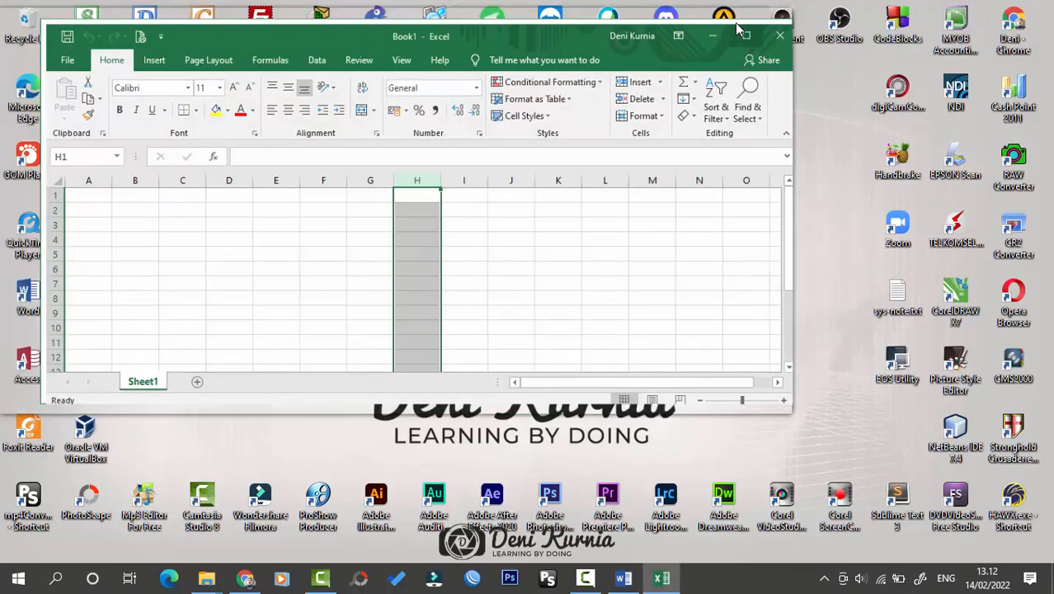
{"action": "left_click", "coordinate": [544, 257]}
{"action": "left_click", "coordinate": [247, 273]}
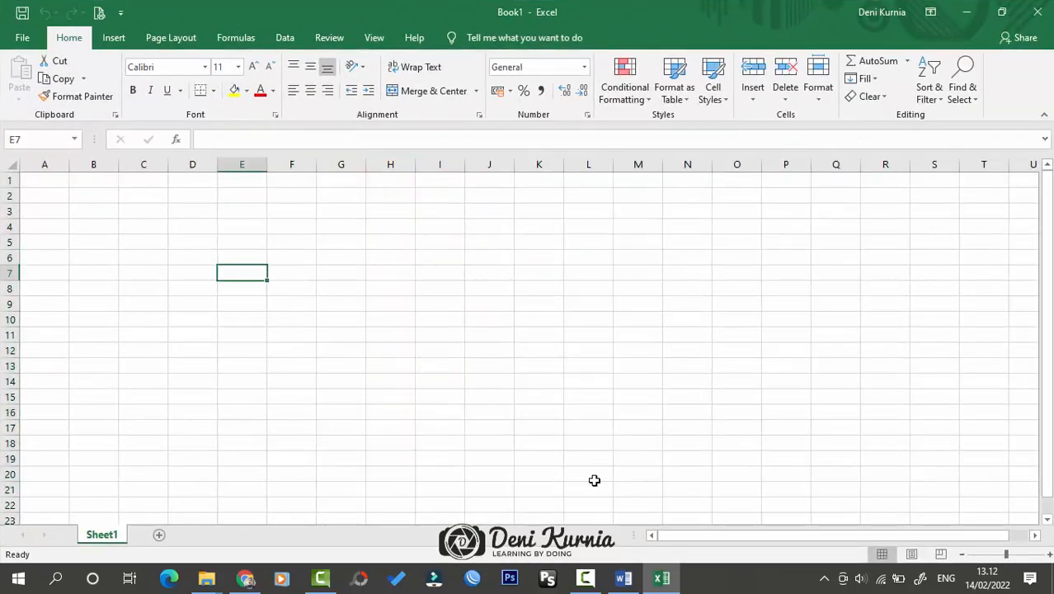
- Switch back to the Word document and review the TABEL BANTU table from its heading to the BUKU items
{"action": "left_click", "coordinate": [661, 577]}
{"action": "left_click", "coordinate": [623, 577]}
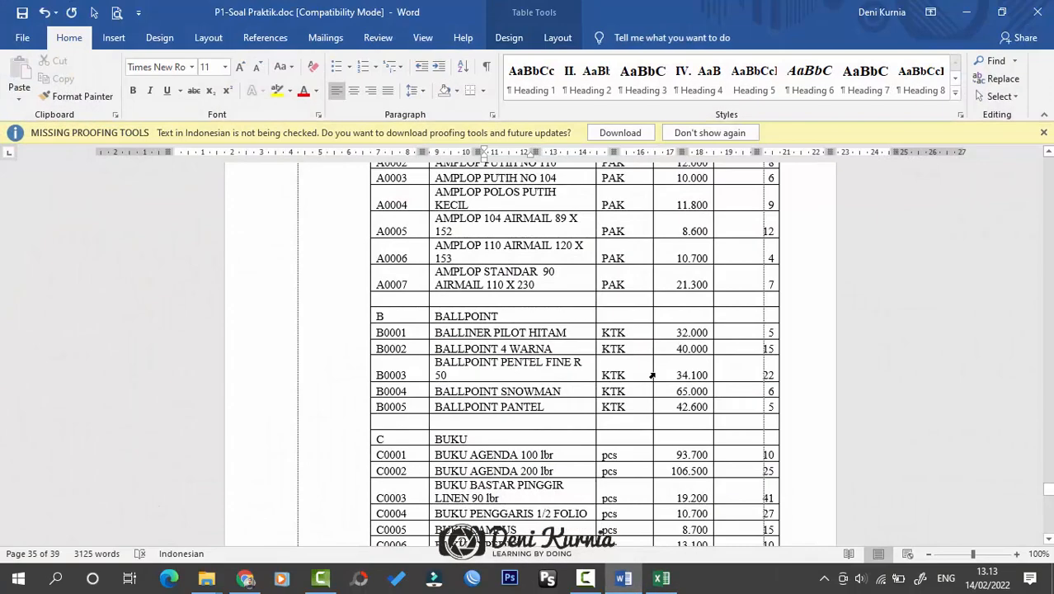
{"action": "scroll", "coordinate": [645, 361], "scroll_direction": "up", "scroll_amount": 5}
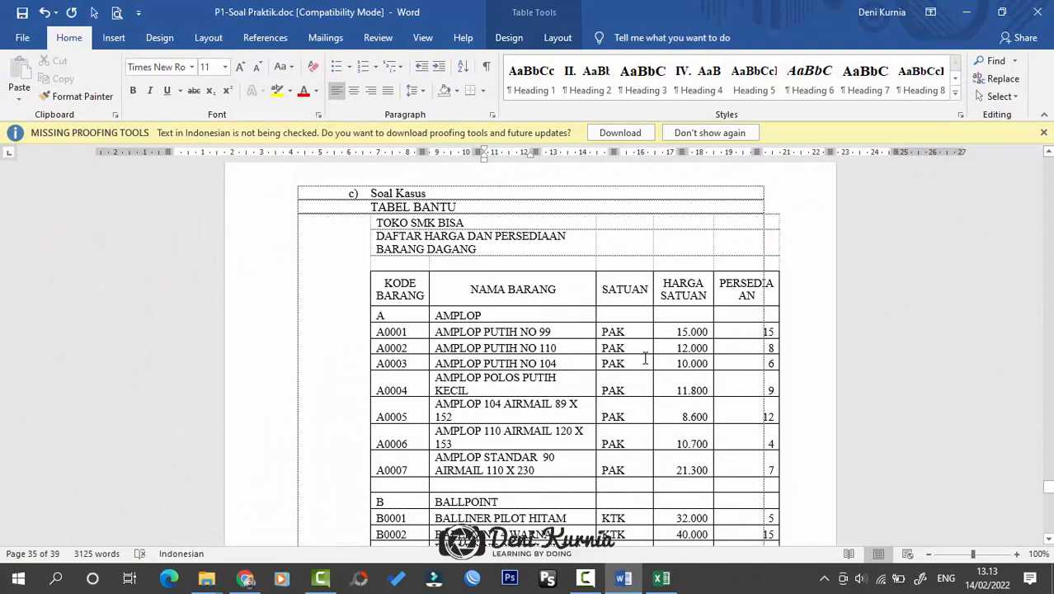
{"action": "scroll", "coordinate": [645, 355], "scroll_direction": "down", "scroll_amount": 5}
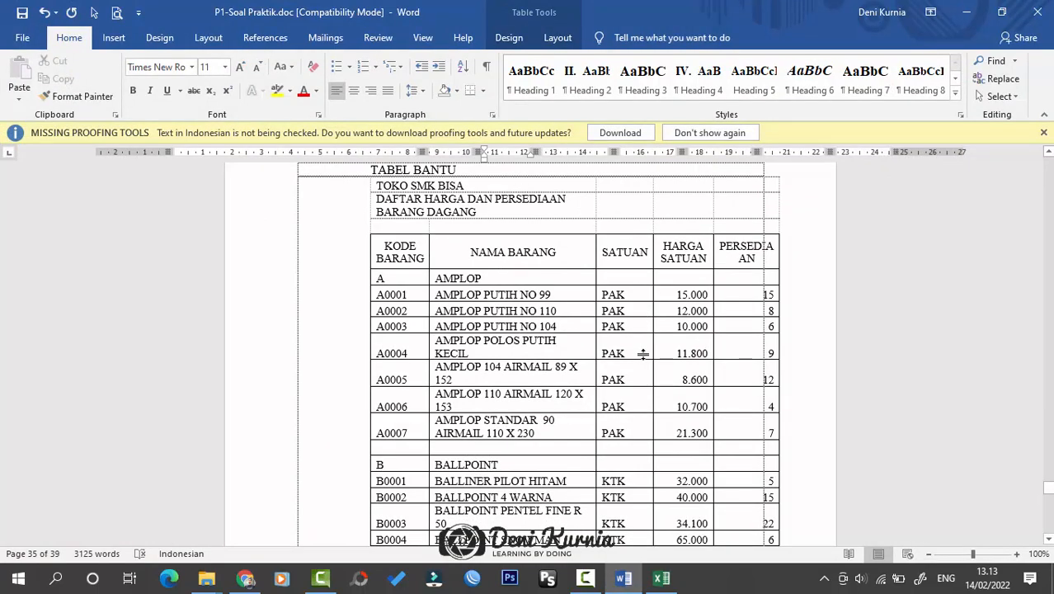
{"action": "scroll", "coordinate": [644, 360], "scroll_direction": "down", "scroll_amount": 4}
{"action": "scroll", "coordinate": [644, 363], "scroll_direction": "up", "scroll_amount": 7}
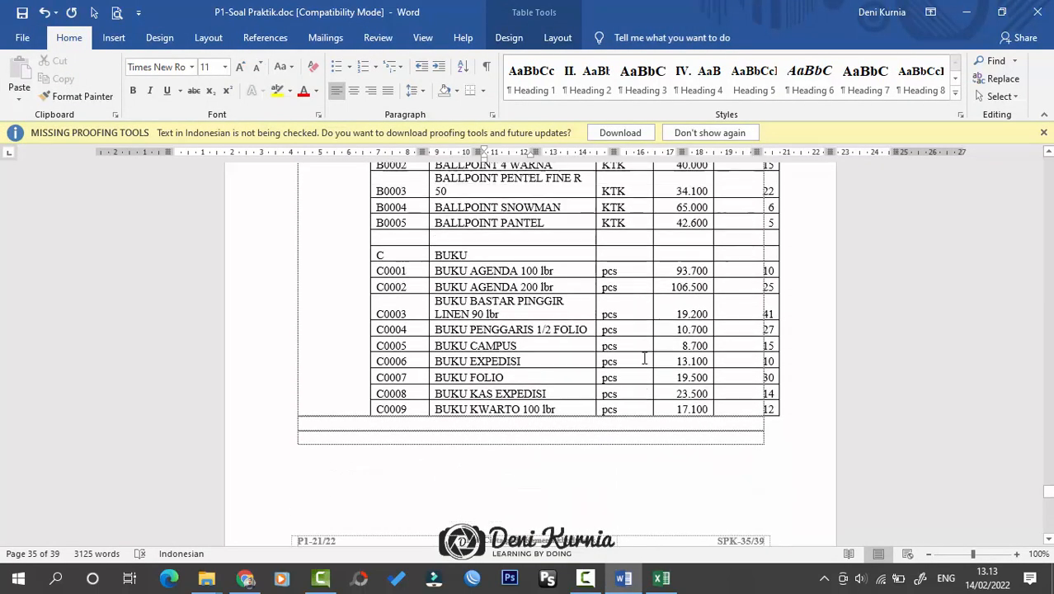
{"action": "scroll", "coordinate": [644, 365], "scroll_direction": "up", "scroll_amount": 2}
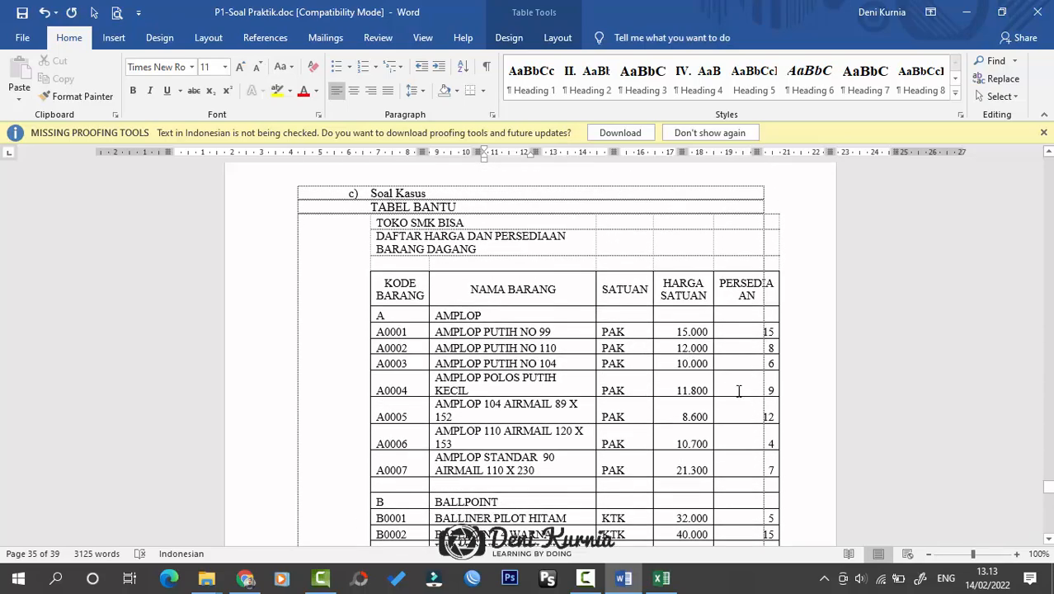
- Copy the whole TABEL BANTU price and stock table, from the TOKO SMK BISA title through the last item
{"action": "scroll", "coordinate": [738, 391], "scroll_direction": "down", "scroll_amount": 8}
{"action": "scroll", "coordinate": [738, 391], "scroll_direction": "up", "scroll_amount": 6}
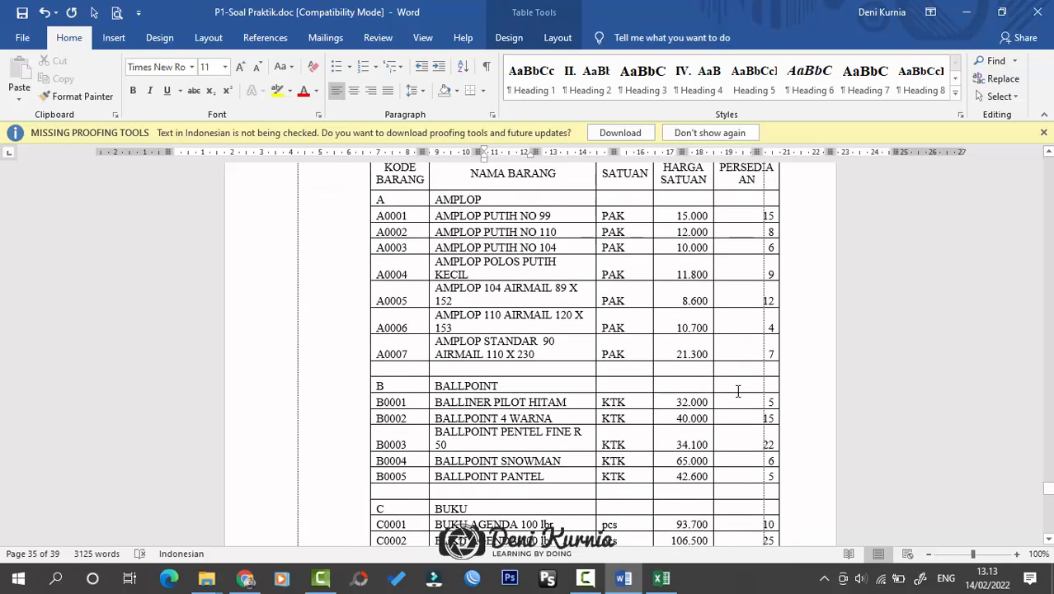
{"action": "scroll", "coordinate": [738, 391], "scroll_direction": "up", "scroll_amount": 3}
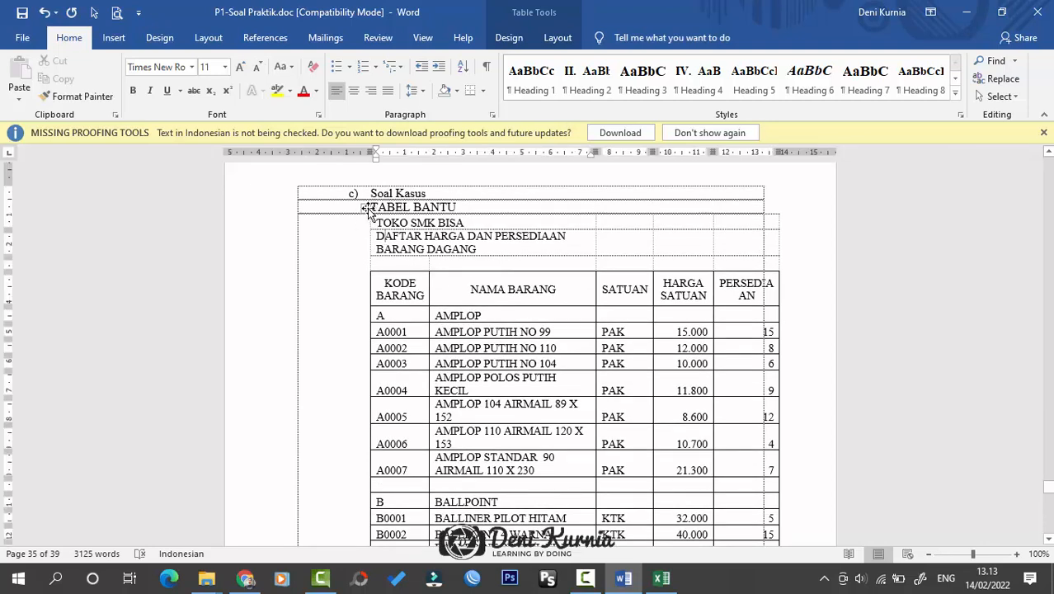
{"action": "left_click", "coordinate": [365, 207]}
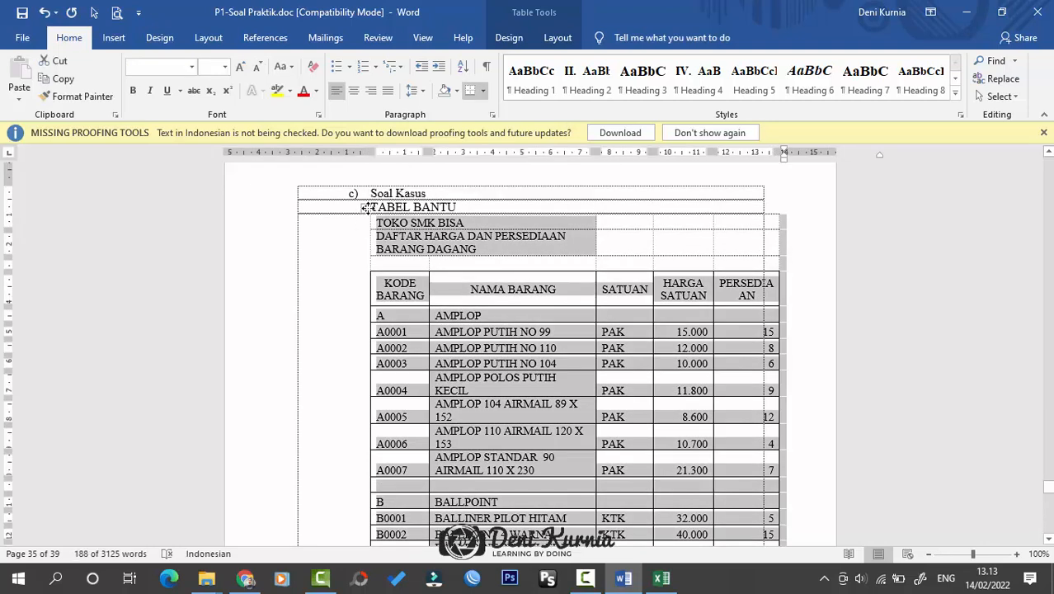
{"action": "left_click", "coordinate": [482, 241]}
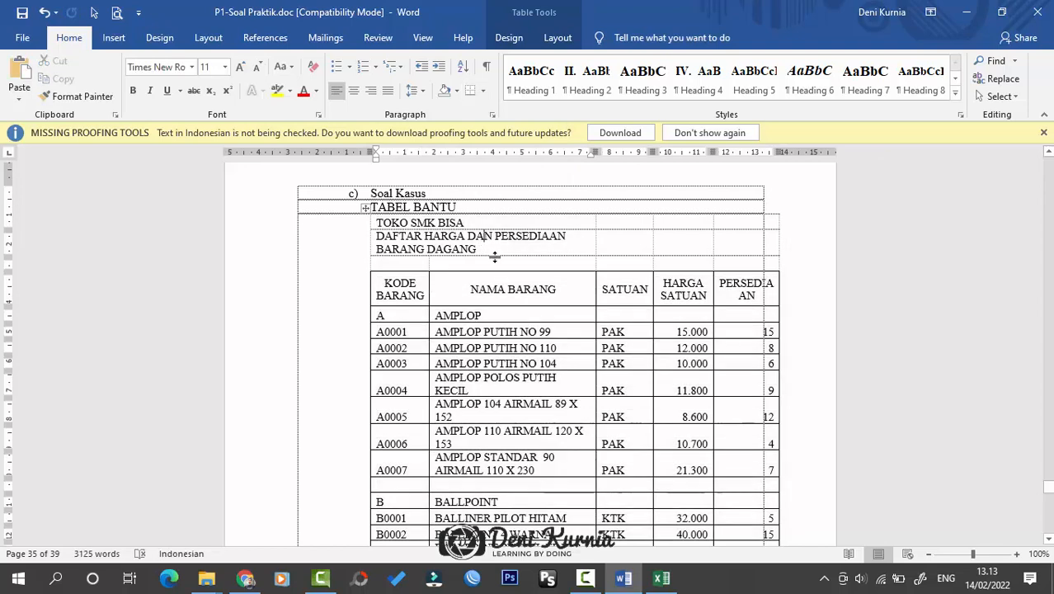
- Switch to the blank Excel workbook and paste the copied price and stock table at cell A1 of Sheet1
{"action": "left_click", "coordinate": [655, 579]}
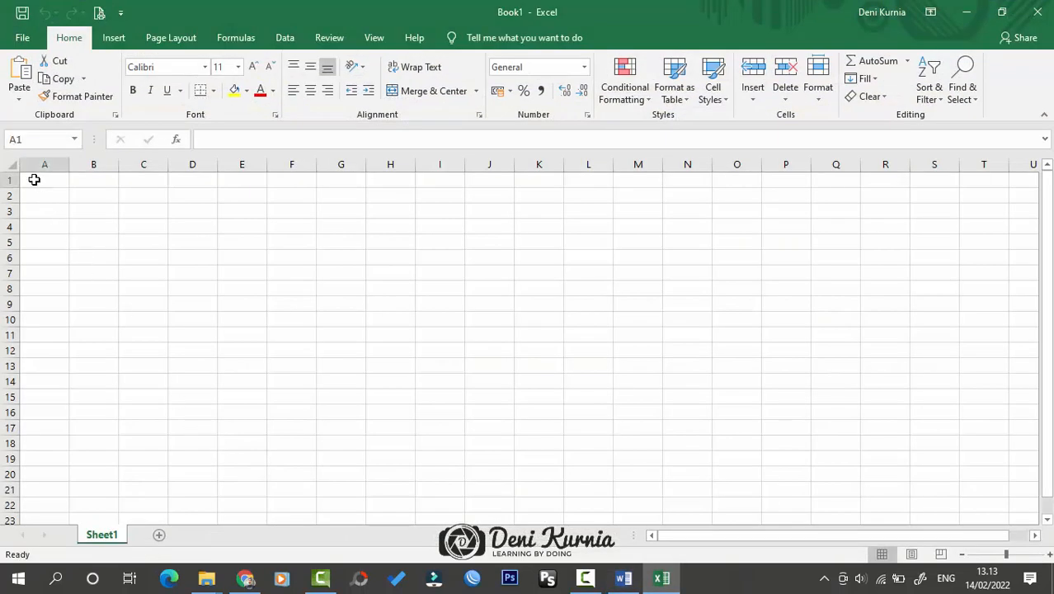
{"action": "left_click", "coordinate": [11, 165]}
{"action": "left_click", "coordinate": [47, 177]}
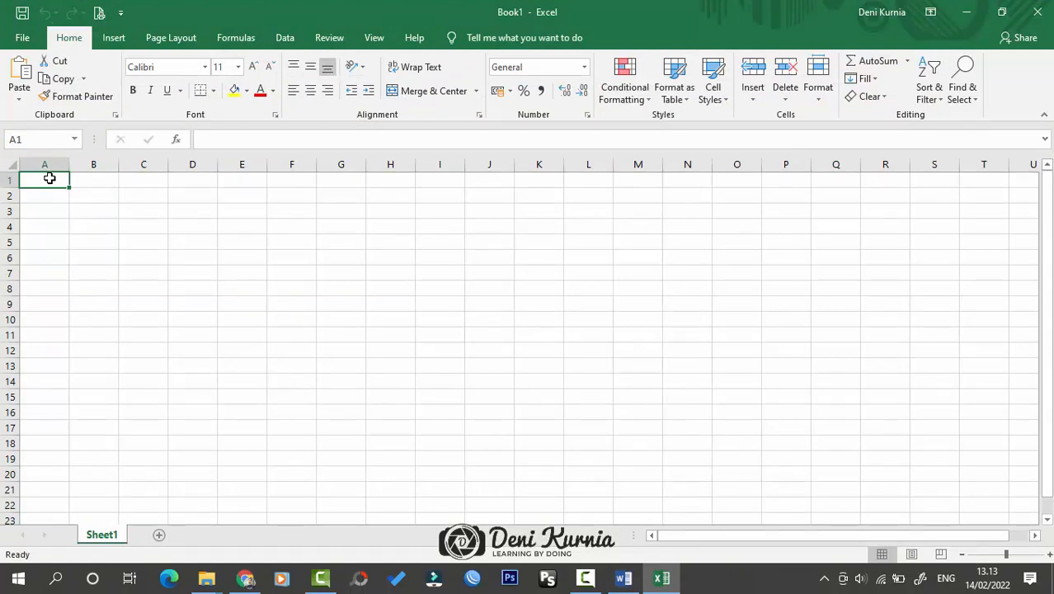
{"action": "key", "text": "ctrl+v"}
{"action": "left_click", "coordinate": [336, 289]}
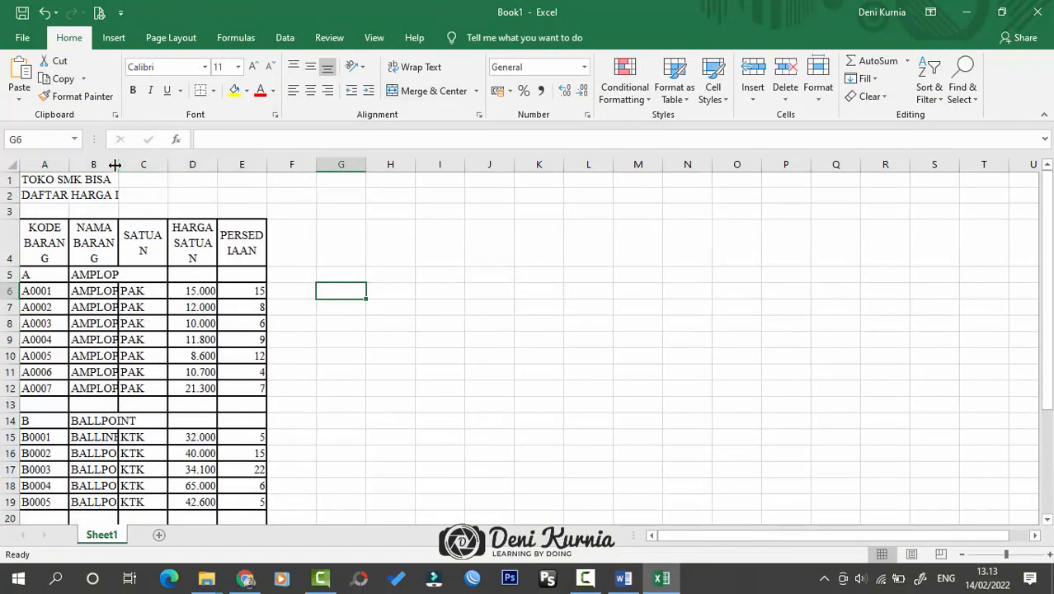
- Auto-fit the NAMA BARANG column and widen the PERSEDIAAN column so its heading fits on one line, checking the table down to its last row
{"action": "double_click", "coordinate": [115, 165]}
{"action": "left_click", "coordinate": [354, 160]}
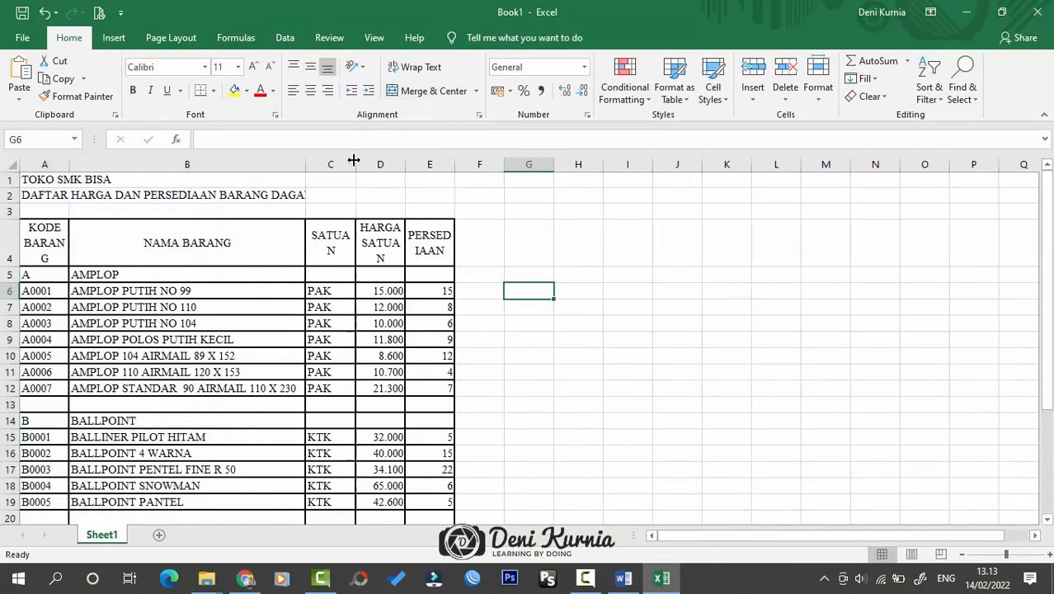
{"action": "left_click_drag", "start_coordinate": [407, 163], "coordinate": [492, 163]}
{"action": "left_click", "coordinate": [559, 258]}
{"action": "scroll", "coordinate": [564, 272], "scroll_direction": "down", "scroll_amount": 10}
{"action": "scroll", "coordinate": [478, 275], "scroll_direction": "up", "scroll_amount": 4}
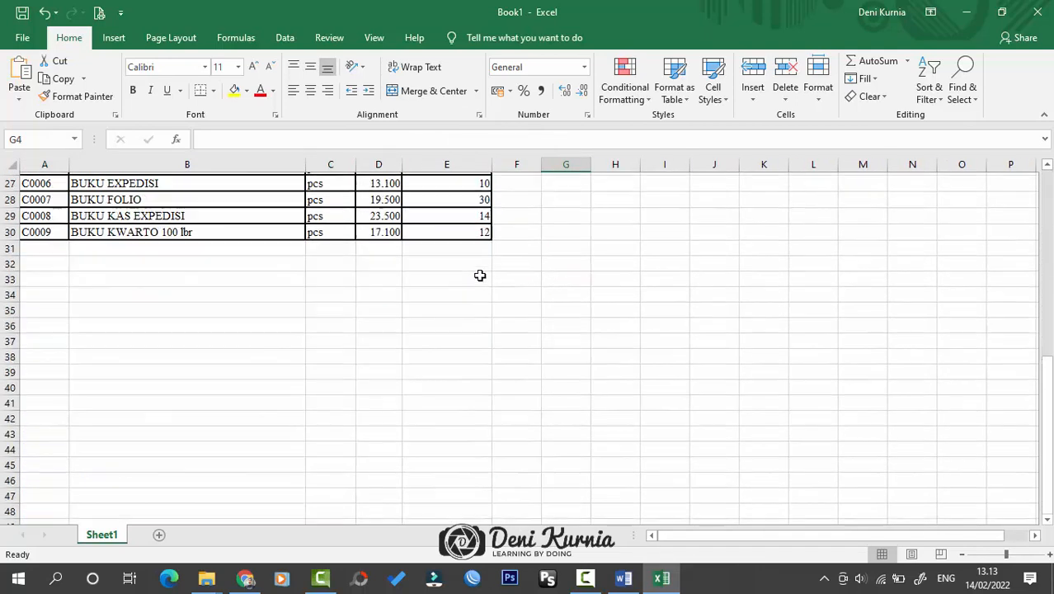
{"action": "scroll", "coordinate": [479, 360], "scroll_direction": "up", "scroll_amount": 6}
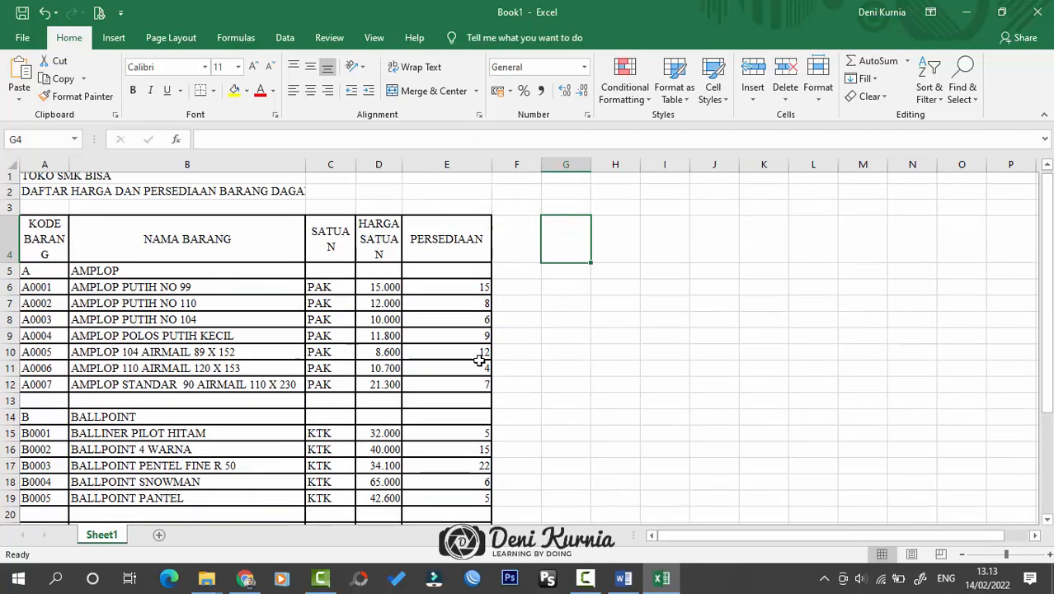
- Merge and center the TOKO SMK BISA title across A1:E1 and the DAFTAR HARGA title across A2:E2
{"action": "left_click_drag", "start_coordinate": [52, 179], "coordinate": [447, 178]}
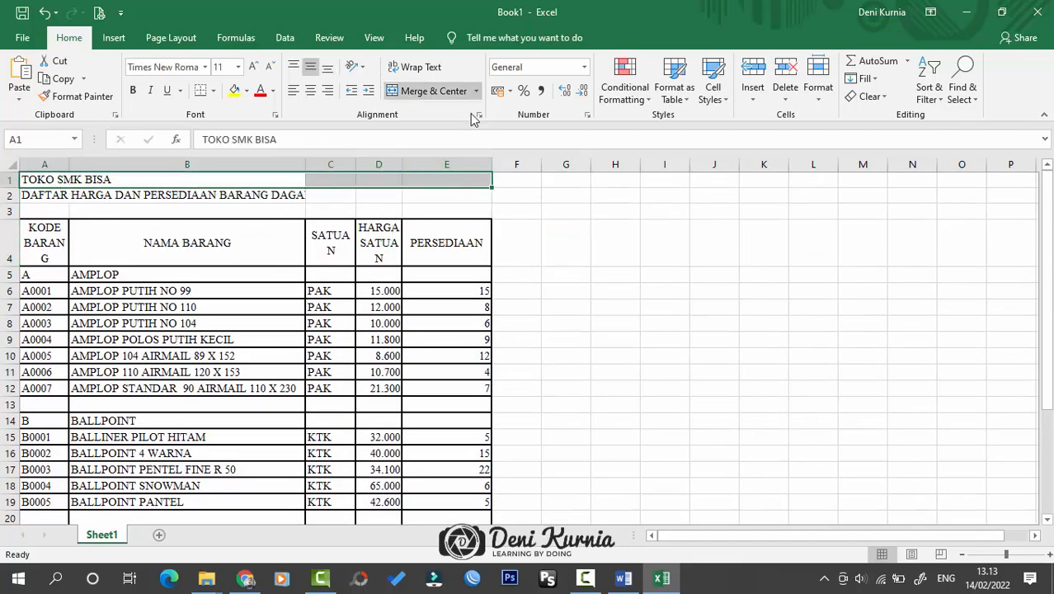
{"action": "left_click", "coordinate": [437, 92]}
{"action": "left_click_drag", "start_coordinate": [74, 198], "coordinate": [471, 195]}
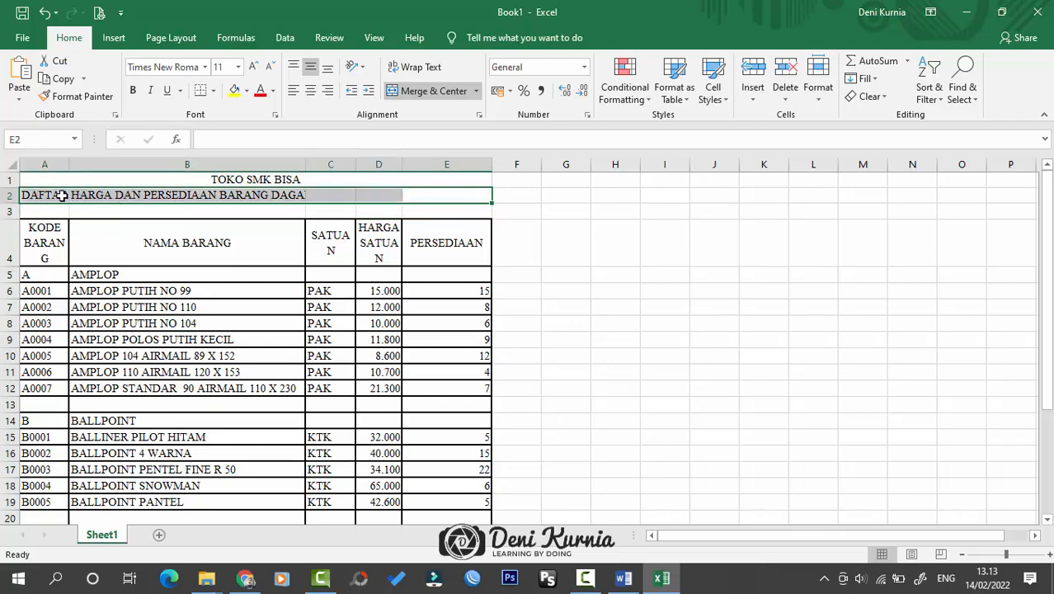
{"action": "left_click", "coordinate": [404, 93]}
- Widen column A so the KODE BARANG heading wraps cleanly onto two lines, and check the item codes below it
{"action": "left_click", "coordinate": [396, 225]}
{"action": "left_click_drag", "start_coordinate": [407, 227], "coordinate": [389, 227]}
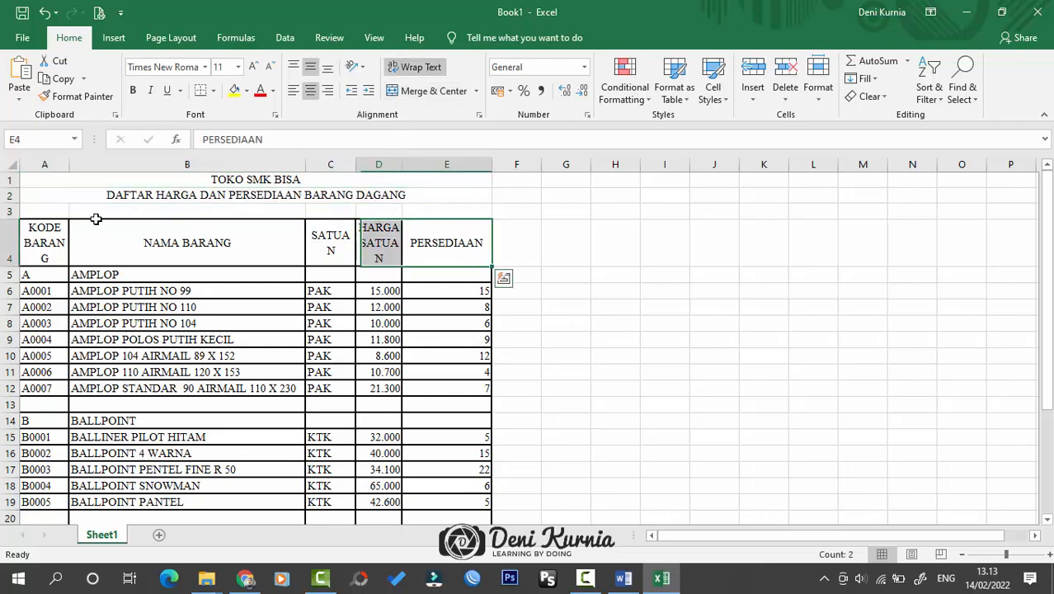
{"action": "left_click_drag", "start_coordinate": [70, 166], "coordinate": [85, 166]}
{"action": "left_click", "coordinate": [157, 240]}
{"action": "left_click", "coordinate": [40, 264]}
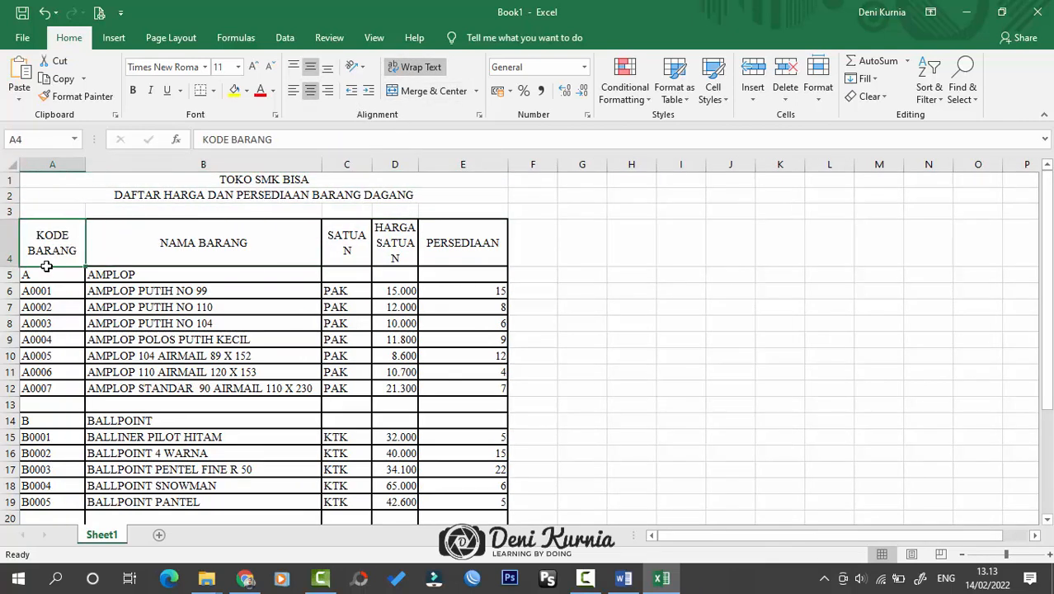
{"action": "left_click", "coordinate": [42, 278]}
{"action": "left_click", "coordinate": [45, 309]}
{"action": "left_click", "coordinate": [46, 324]}
{"action": "left_click", "coordinate": [47, 339]}
{"action": "left_click", "coordinate": [49, 356]}
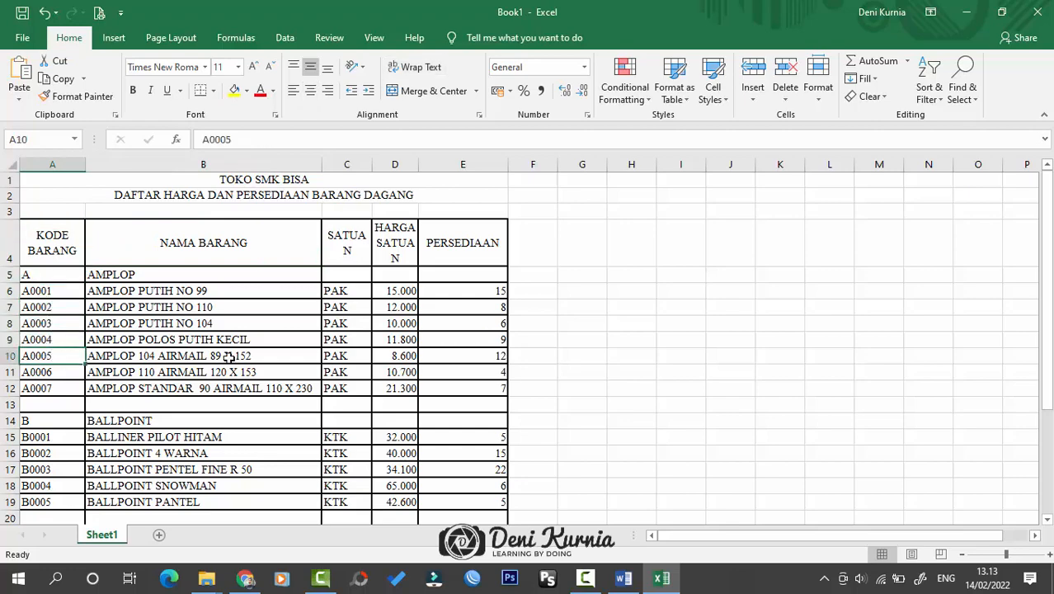
- Widen the SATUAN and HARGA SATUAN columns so their headings no longer break in the middle of a word
{"action": "scroll", "coordinate": [239, 351], "scroll_direction": "down", "scroll_amount": 2}
{"action": "scroll", "coordinate": [240, 350], "scroll_direction": "down", "scroll_amount": 2}
{"action": "scroll", "coordinate": [237, 353], "scroll_direction": "up", "scroll_amount": 3}
{"action": "left_click_drag", "start_coordinate": [419, 157], "coordinate": [386, 167]}
{"action": "left_click", "coordinate": [614, 231]}
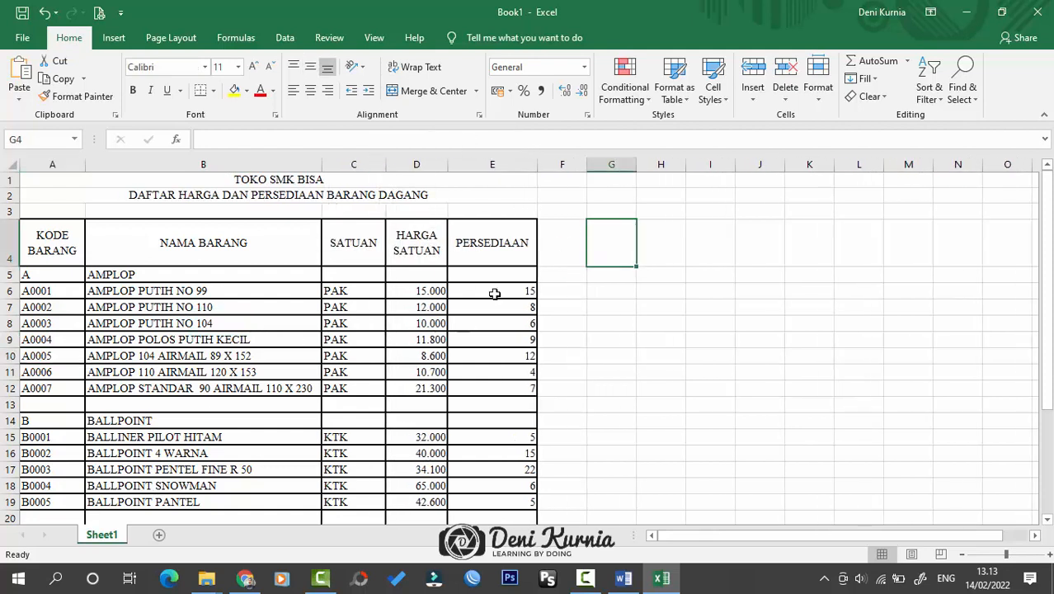
- Rename Sheet1 as tabel_bantu
{"action": "double_click", "coordinate": [102, 535]}
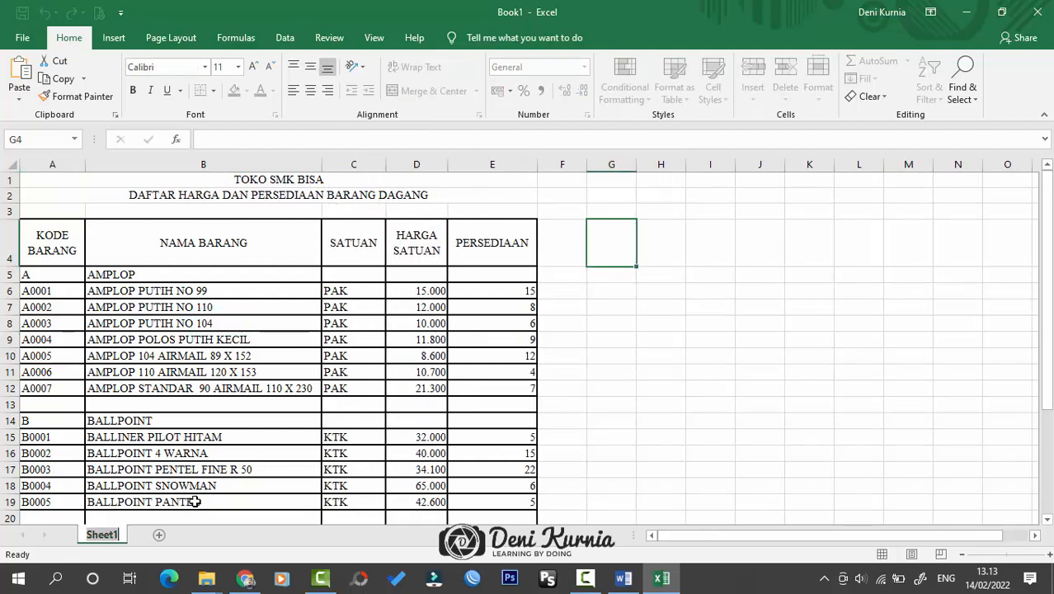
{"action": "type", "text": "t"}
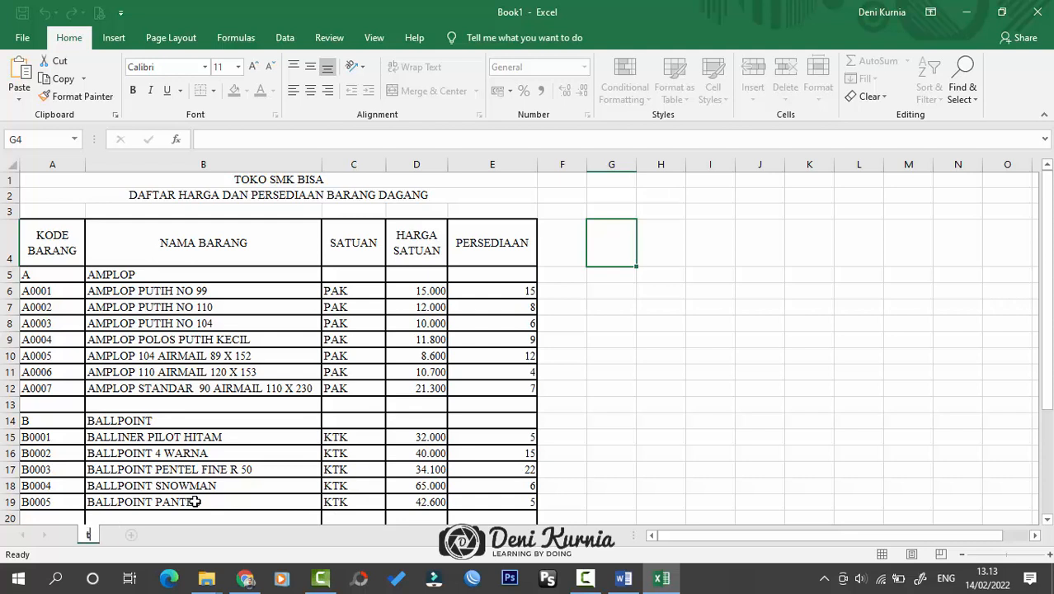
{"action": "type", "text": "abe"}
{"action": "type", "text": "l_b"}
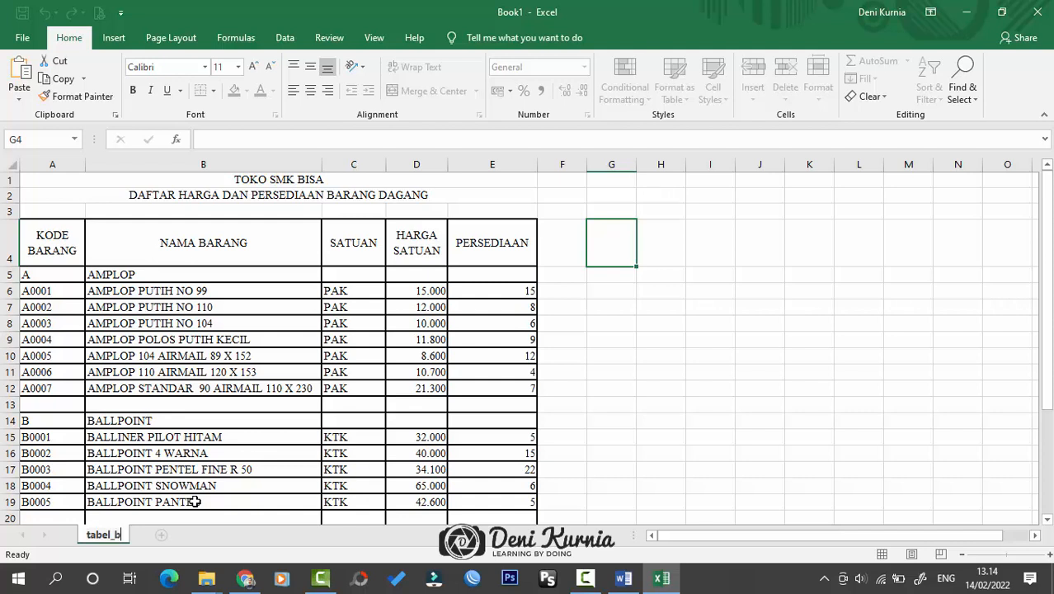
{"action": "type", "text": "antu"}
{"action": "key", "text": "Return"}
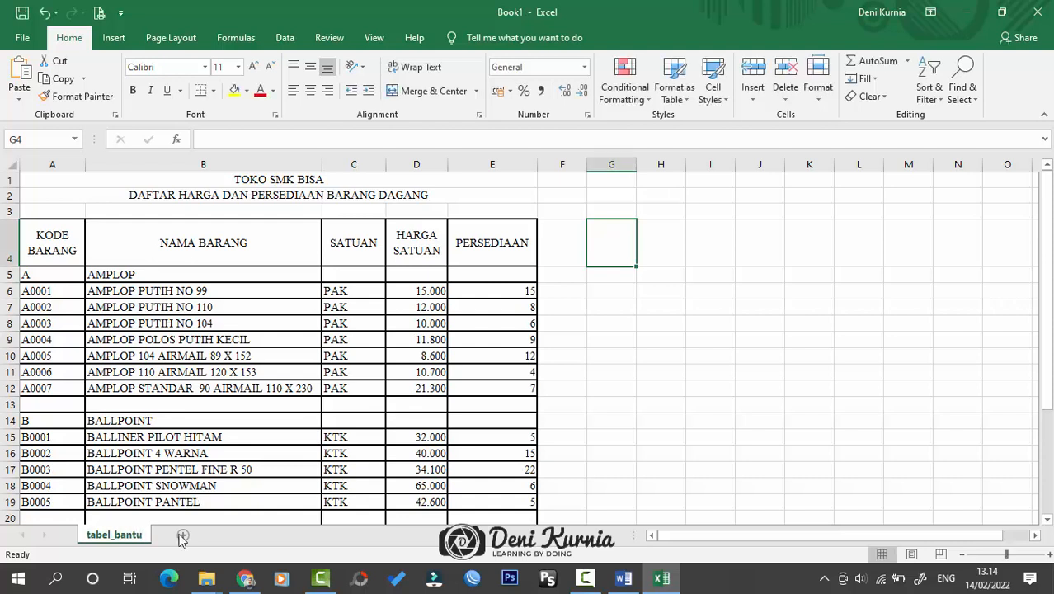
{"action": "left_click", "coordinate": [277, 390]}
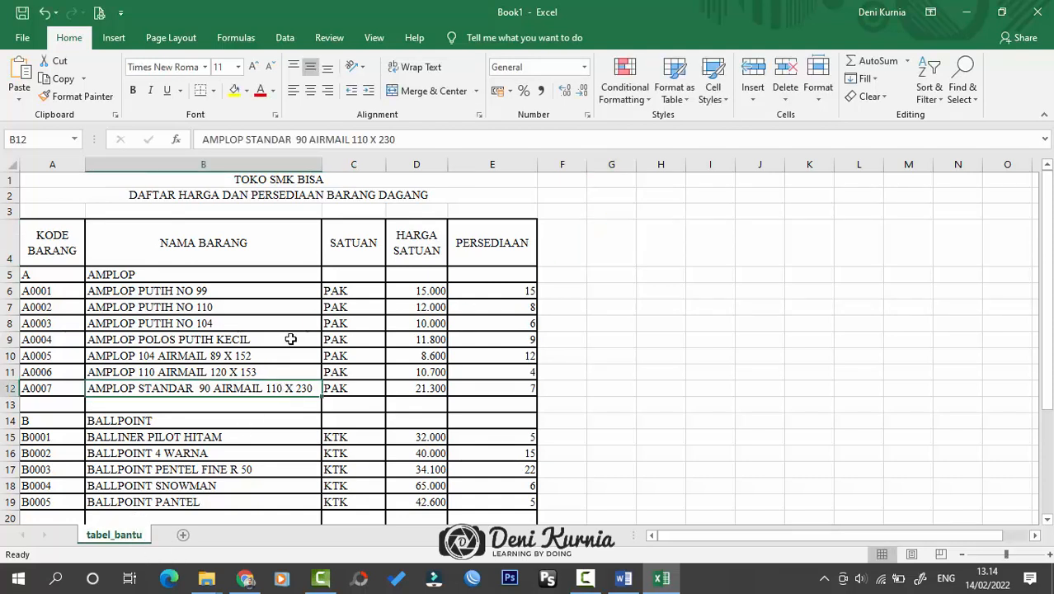
- Add a new worksheet after tabel_bantu and name it SOAL 1
{"action": "left_click", "coordinate": [183, 535]}
{"action": "double_click", "coordinate": [175, 534]}
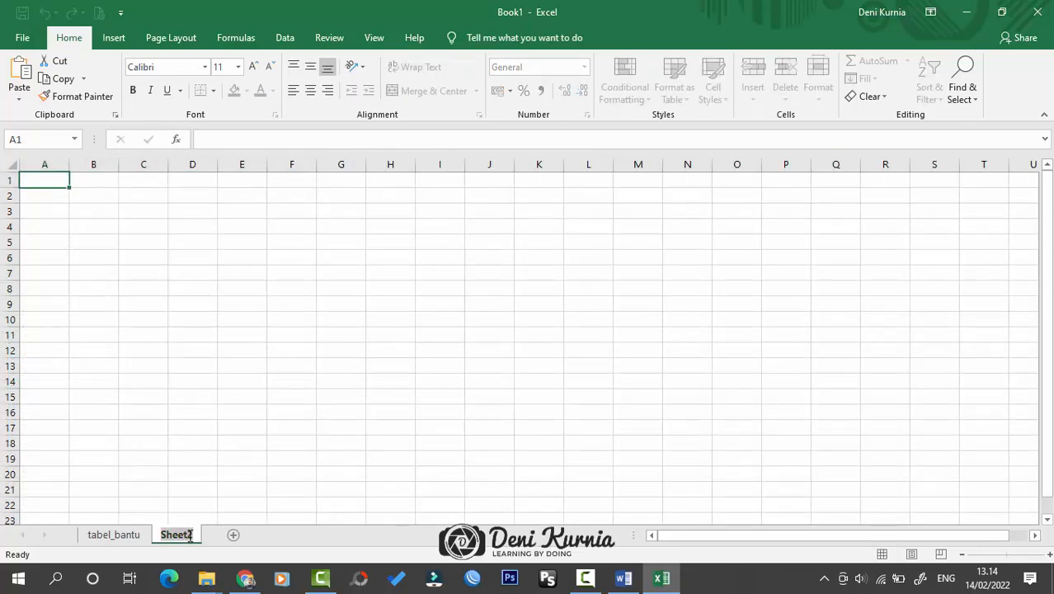
{"action": "type", "text": "S"}
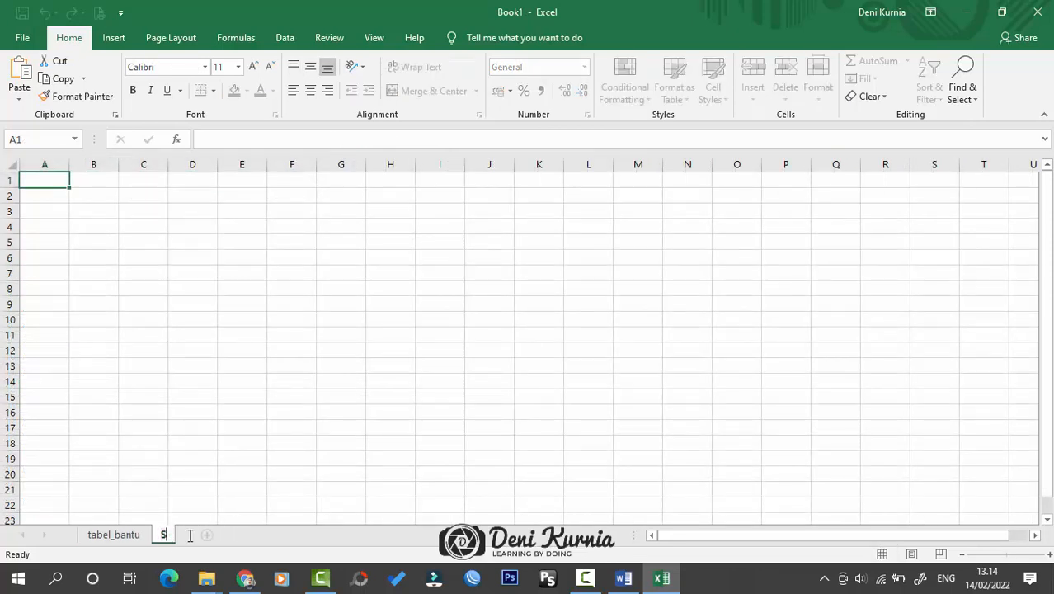
{"action": "type", "text": "OAL 1"}
{"action": "key", "text": "Return"}
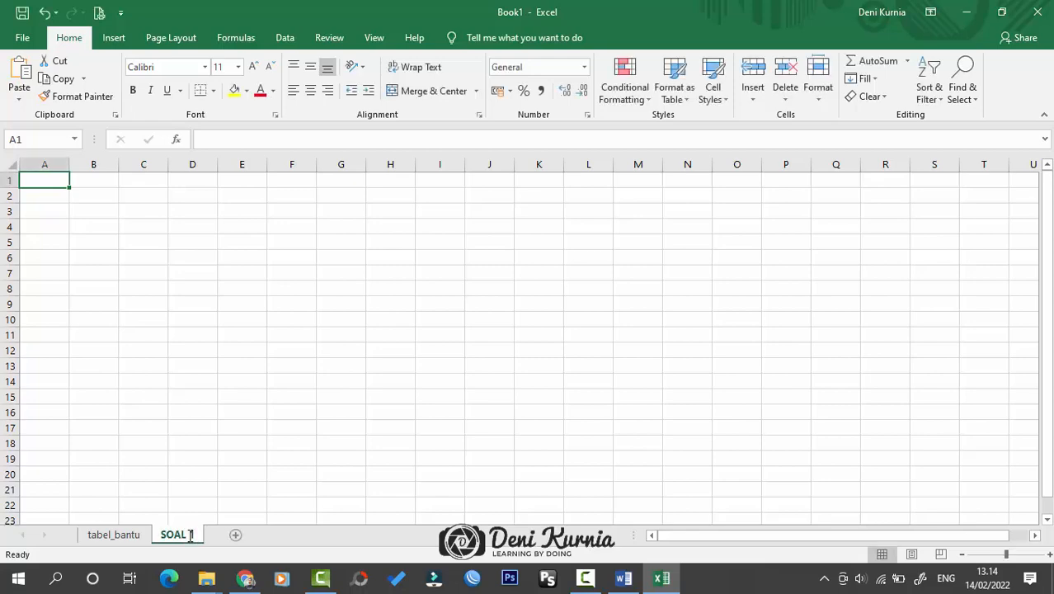
{"action": "left_click", "coordinate": [157, 427]}
{"action": "left_click", "coordinate": [136, 534]}
{"action": "left_click", "coordinate": [175, 534]}
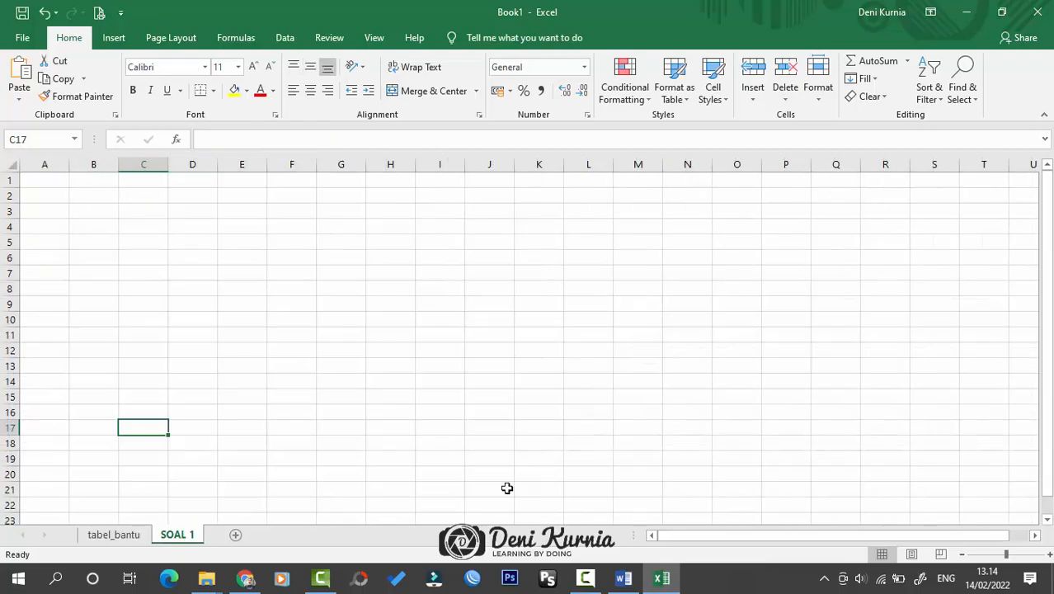
- Switch back to the Word document, review the Soal 1 form and its questions, and copy the entire DAFTAR PENJUALAN BARANG DAGANG table
{"action": "left_click", "coordinate": [625, 578]}
{"action": "scroll", "coordinate": [665, 448], "scroll_direction": "down", "scroll_amount": 15}
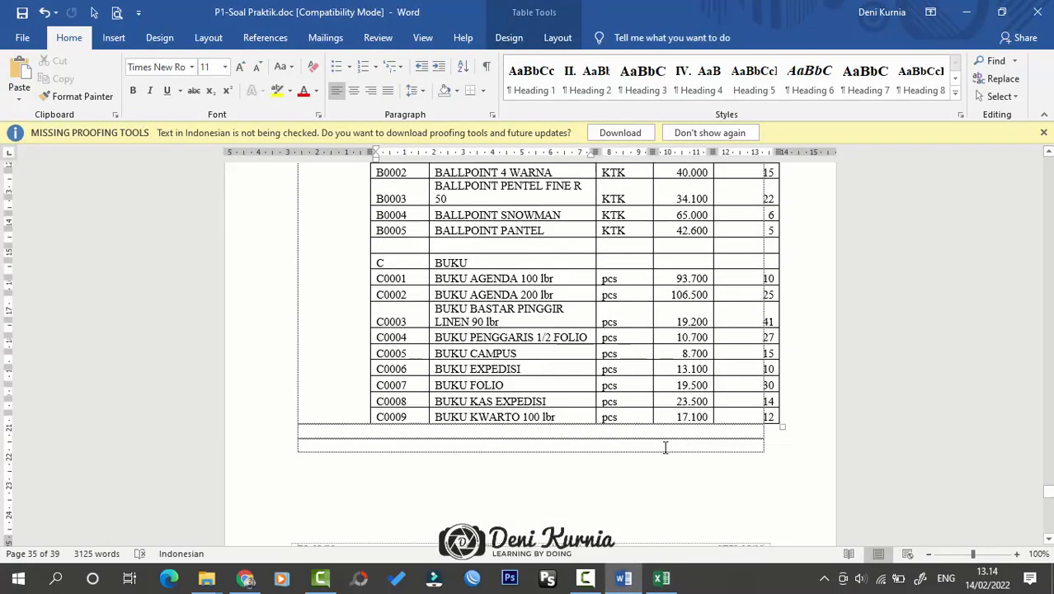
{"action": "scroll", "coordinate": [664, 447], "scroll_direction": "down", "scroll_amount": 5}
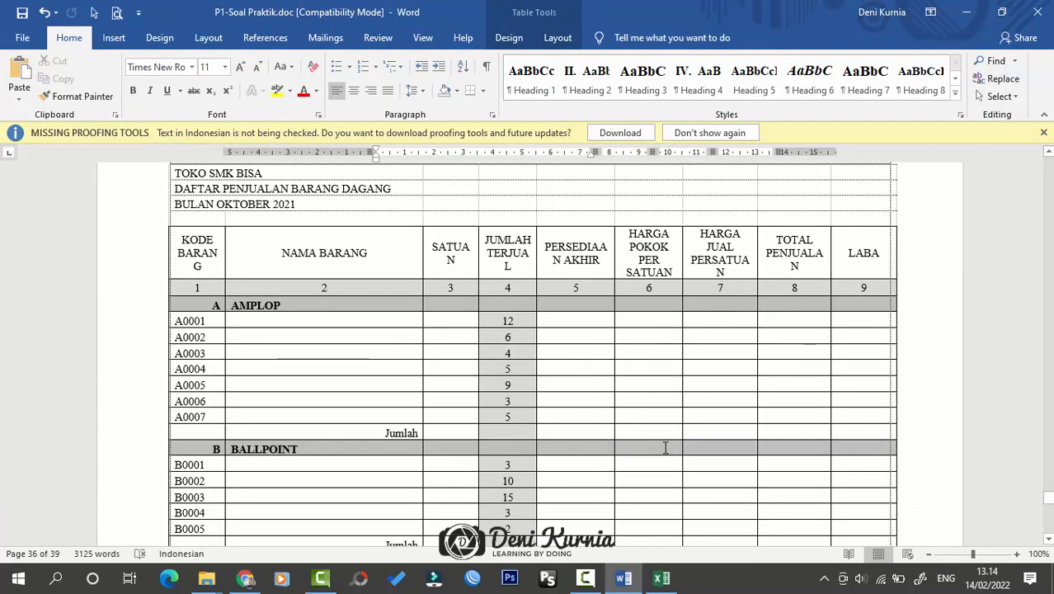
{"action": "scroll", "coordinate": [665, 448], "scroll_direction": "down", "scroll_amount": 6}
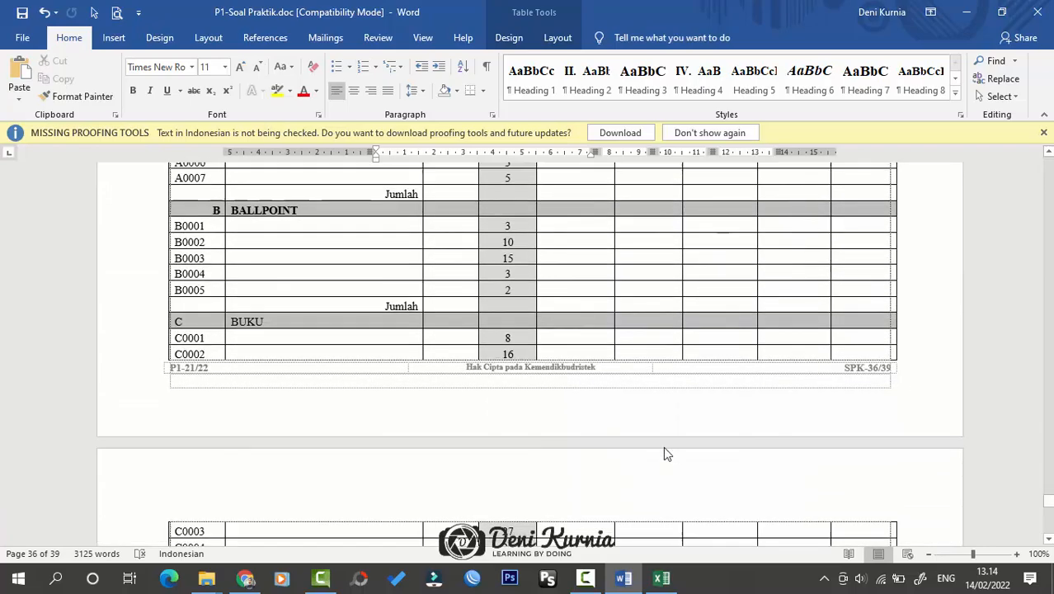
{"action": "scroll", "coordinate": [665, 450], "scroll_direction": "up", "scroll_amount": 5}
{"action": "scroll", "coordinate": [665, 452], "scroll_direction": "down", "scroll_amount": 4}
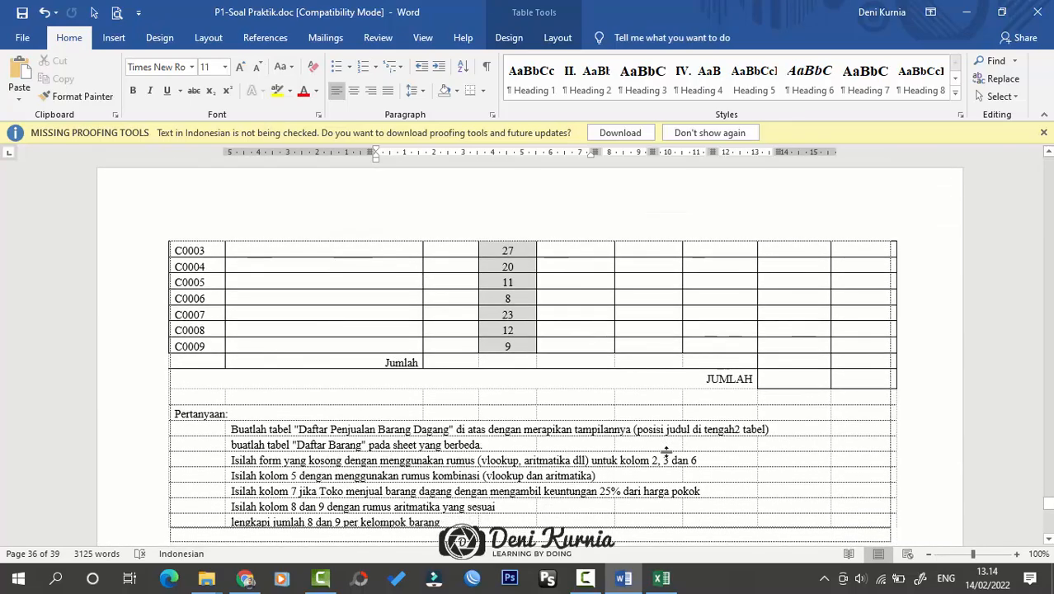
{"action": "scroll", "coordinate": [665, 452], "scroll_direction": "up", "scroll_amount": 12}
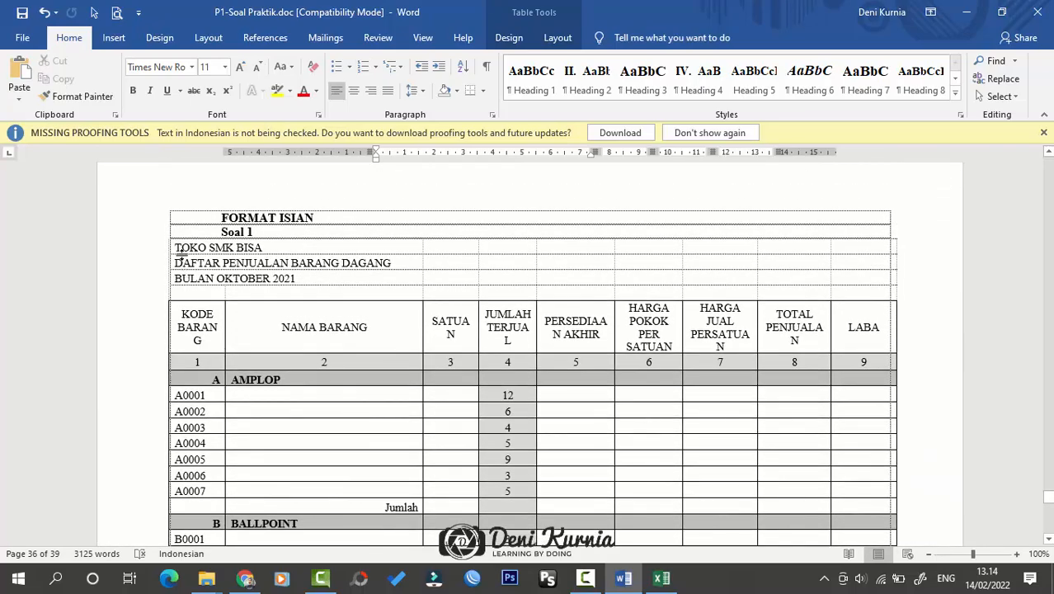
{"action": "left_click", "coordinate": [174, 236]}
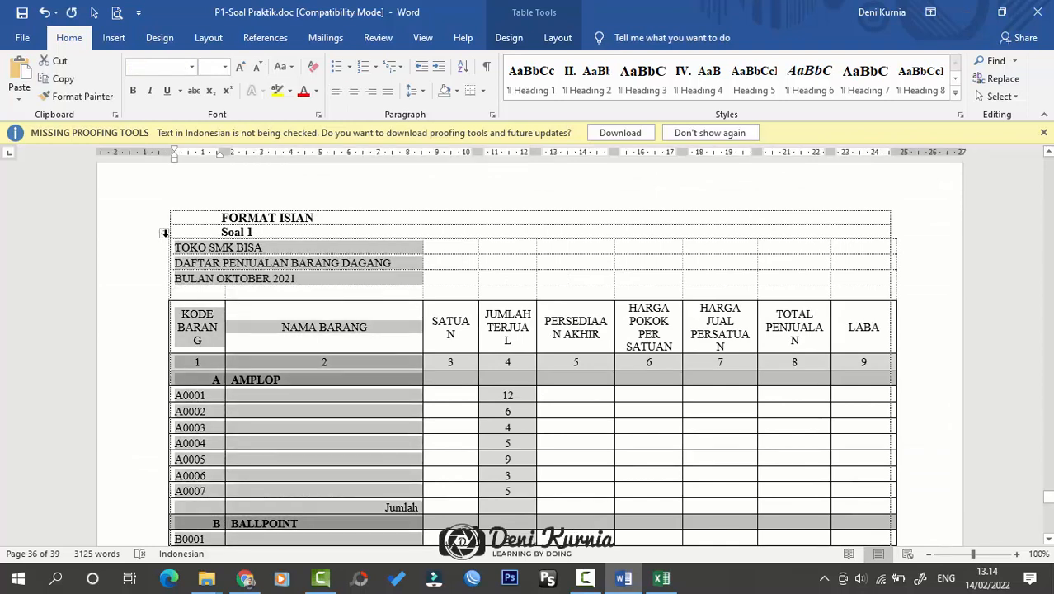
{"action": "left_click", "coordinate": [164, 236]}
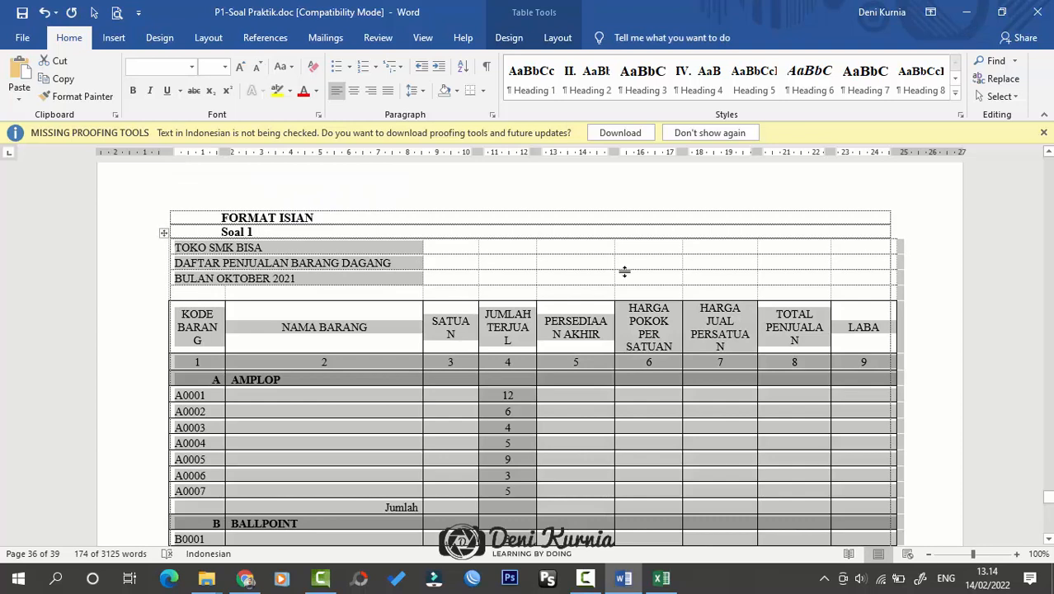
- Return to the Excel workbook and paste the copied sales table at cell A1 of the SOAL 1 sheet
{"action": "key", "text": "alt+Tab"}
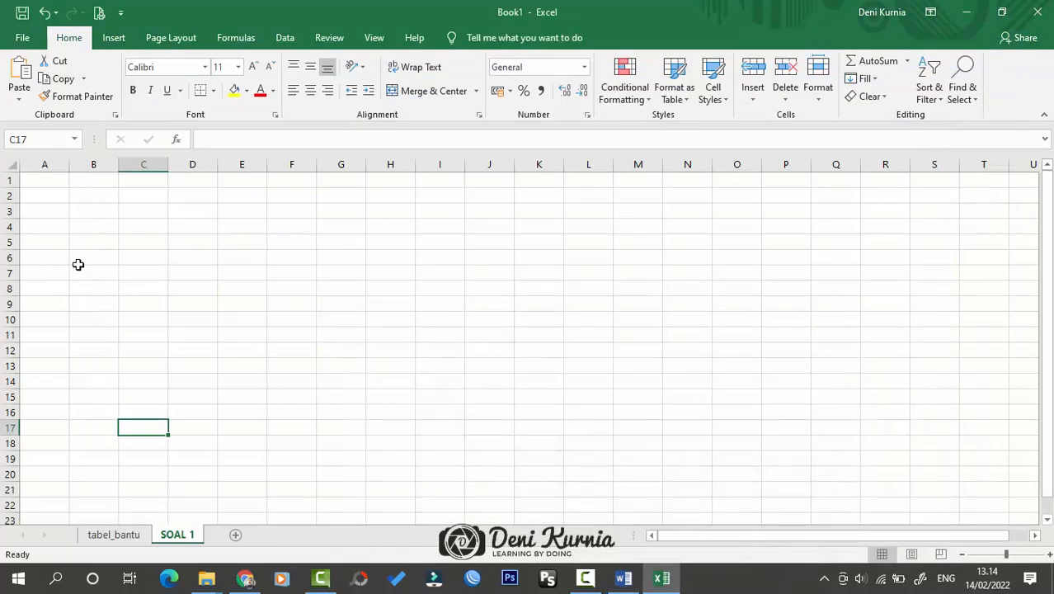
{"action": "left_click", "coordinate": [65, 184]}
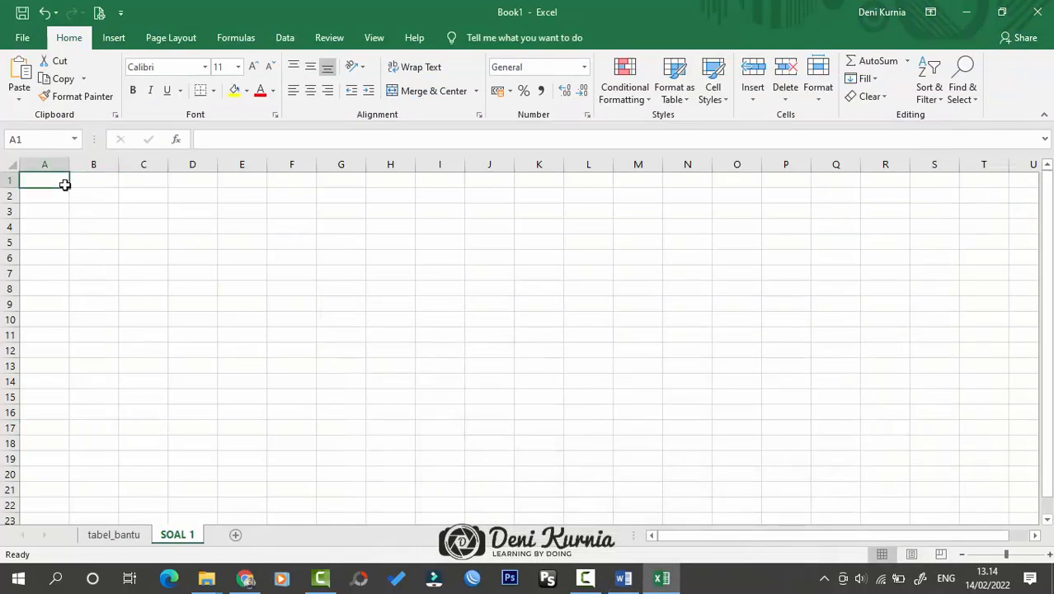
{"action": "key", "text": "ctrl+v"}
{"action": "left_click", "coordinate": [167, 282]}
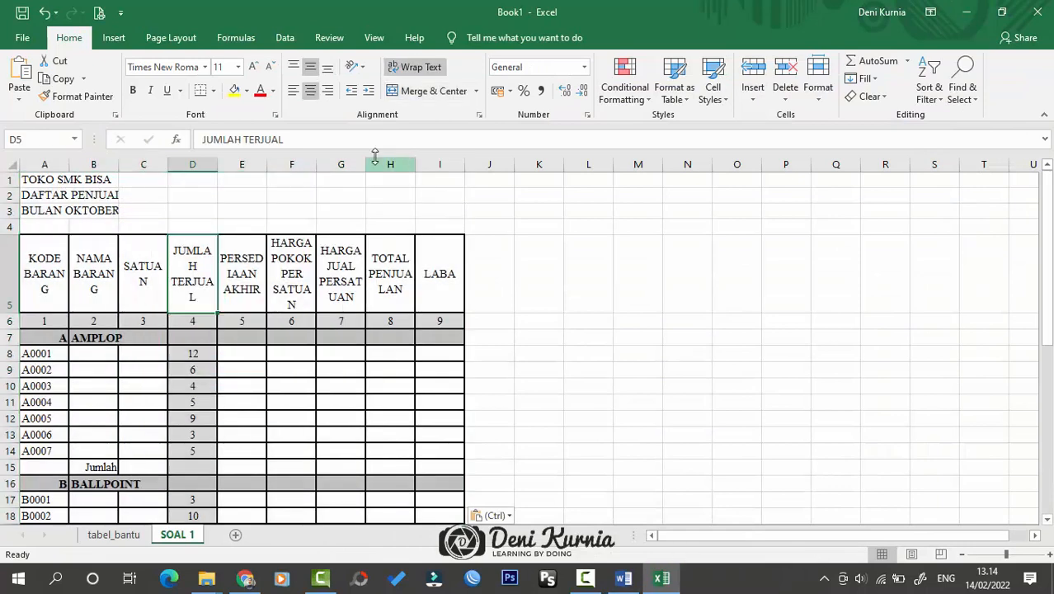
- Widen columns A to I so the sales table headings fit, and reduce the height of heading row 5
{"action": "double_click", "coordinate": [65, 166]}
{"action": "left_click_drag", "start_coordinate": [65, 165], "coordinate": [725, 165]}
{"action": "left_click", "coordinate": [749, 227]}
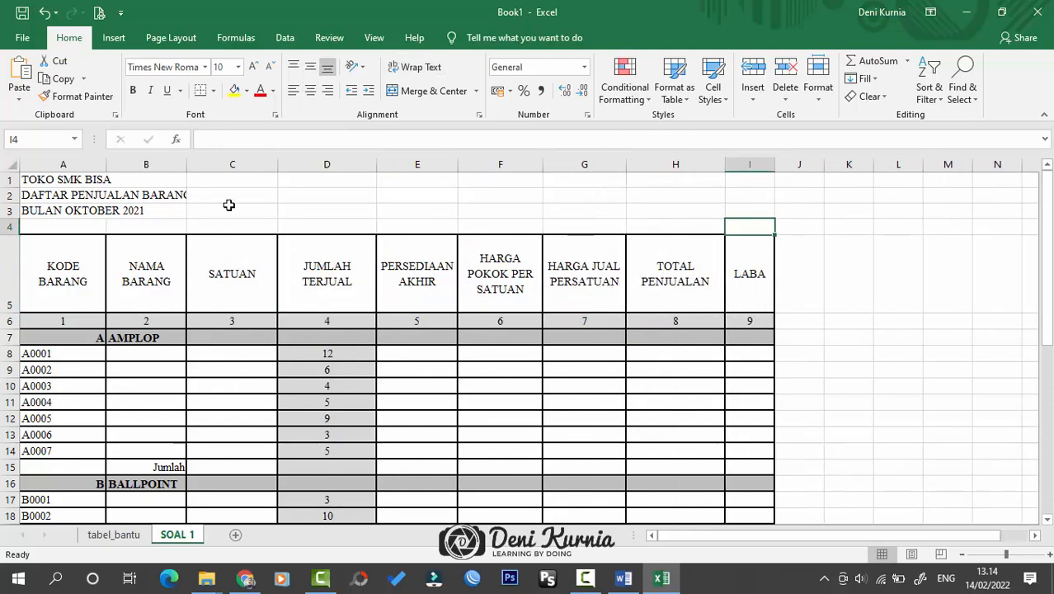
{"action": "left_click_drag", "start_coordinate": [10, 312], "coordinate": [11, 282]}
{"action": "left_click", "coordinate": [239, 290]}
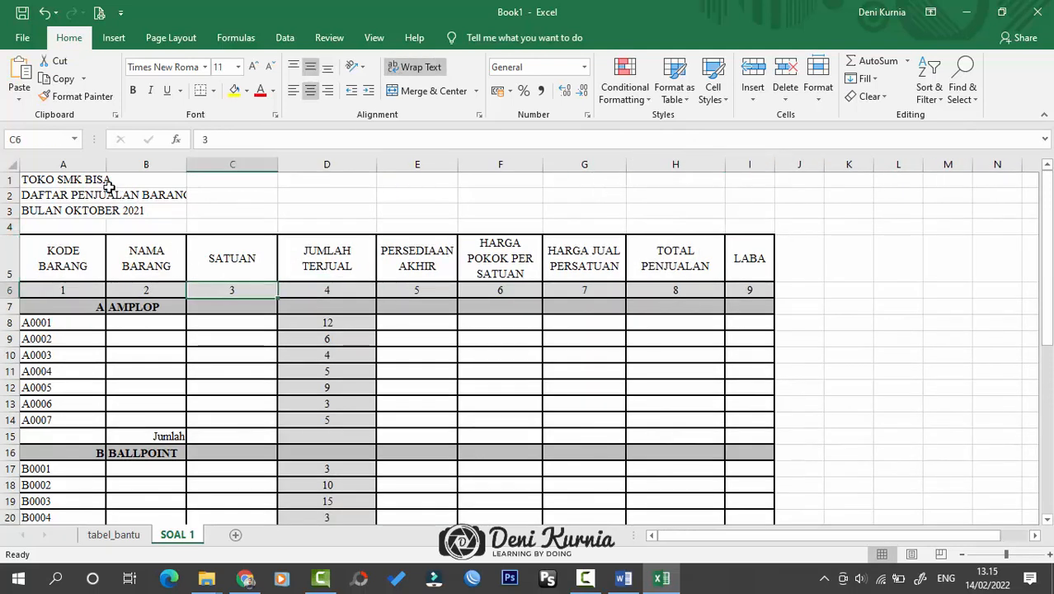
- Merge and center each of the three title lines in rows 1 to 3 across columns A to I
{"action": "left_click", "coordinate": [46, 178]}
{"action": "left_click_drag", "start_coordinate": [46, 178], "coordinate": [750, 179]}
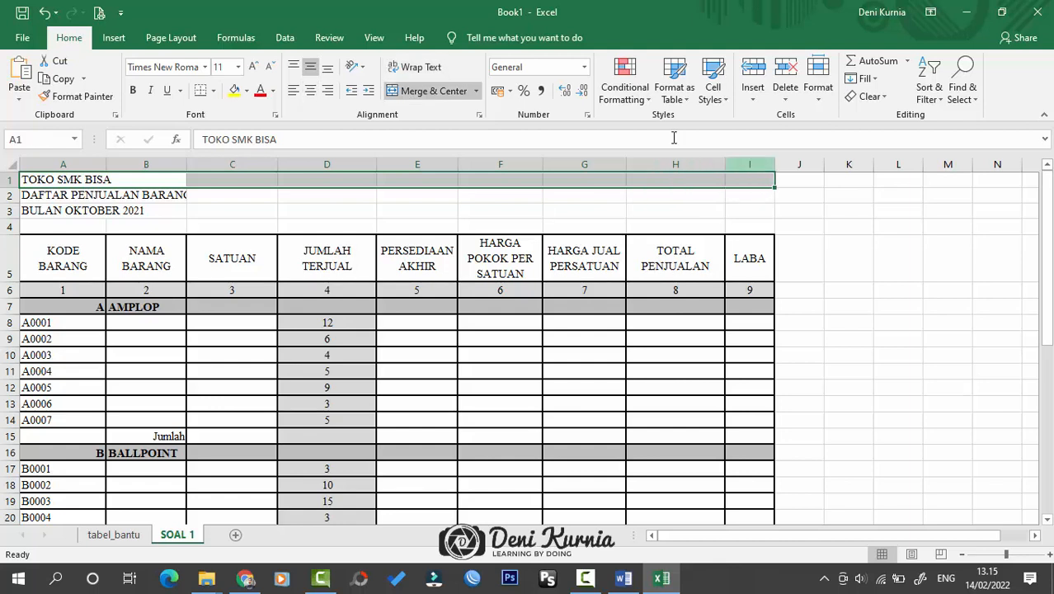
{"action": "left_click", "coordinate": [437, 91]}
{"action": "left_click_drag", "start_coordinate": [113, 195], "coordinate": [732, 197]}
{"action": "left_click", "coordinate": [437, 90]}
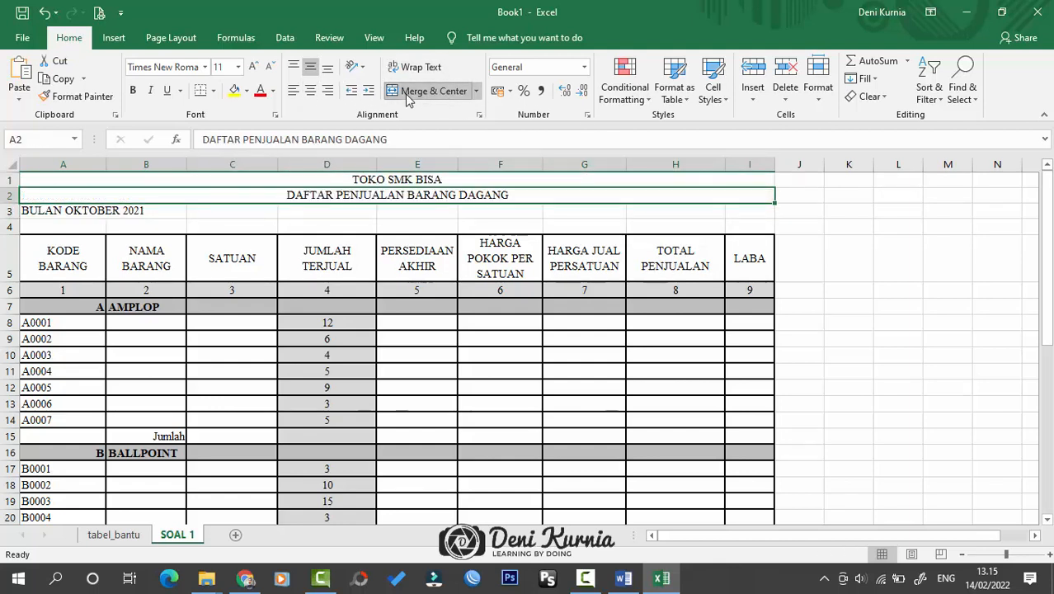
{"action": "left_click_drag", "start_coordinate": [49, 216], "coordinate": [746, 211]}
{"action": "left_click", "coordinate": [426, 89]}
{"action": "left_click", "coordinate": [500, 263]}
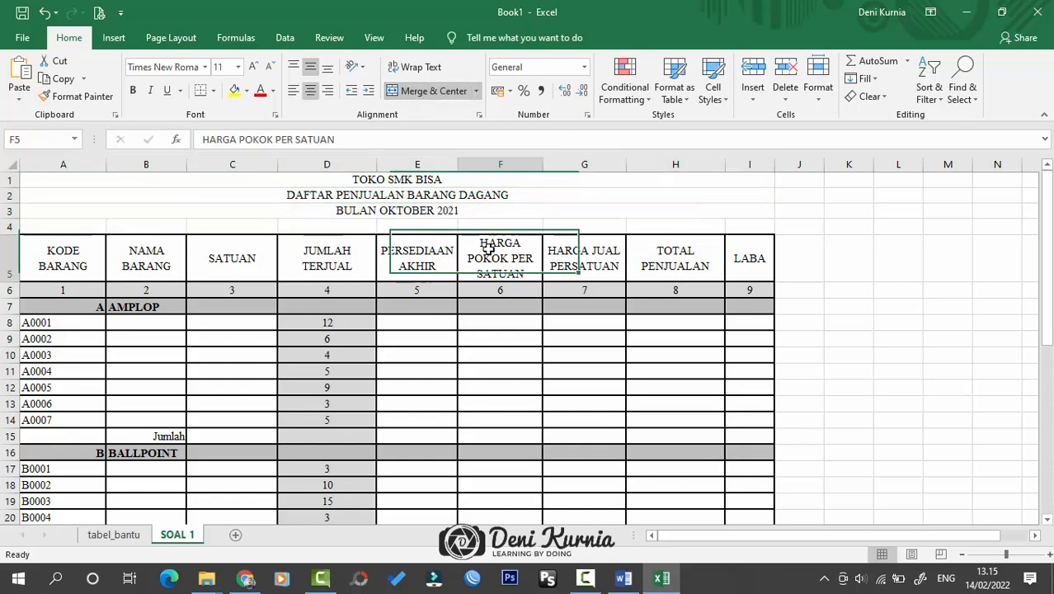
- Examine the sales table and the first two questions under Pertanyaan, checking them against the tabel_bantu sheet
{"action": "scroll", "coordinate": [544, 305], "scroll_direction": "down", "scroll_amount": 8}
{"action": "scroll", "coordinate": [548, 306], "scroll_direction": "up", "scroll_amount": 3}
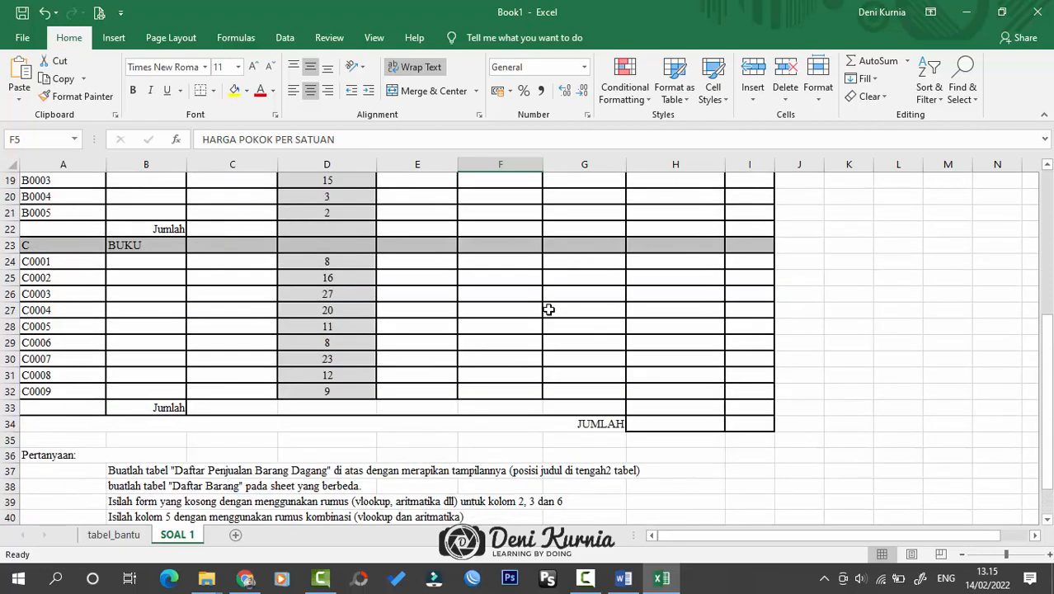
{"action": "scroll", "coordinate": [549, 308], "scroll_direction": "down", "scroll_amount": 3}
{"action": "scroll", "coordinate": [550, 308], "scroll_direction": "up", "scroll_amount": 9}
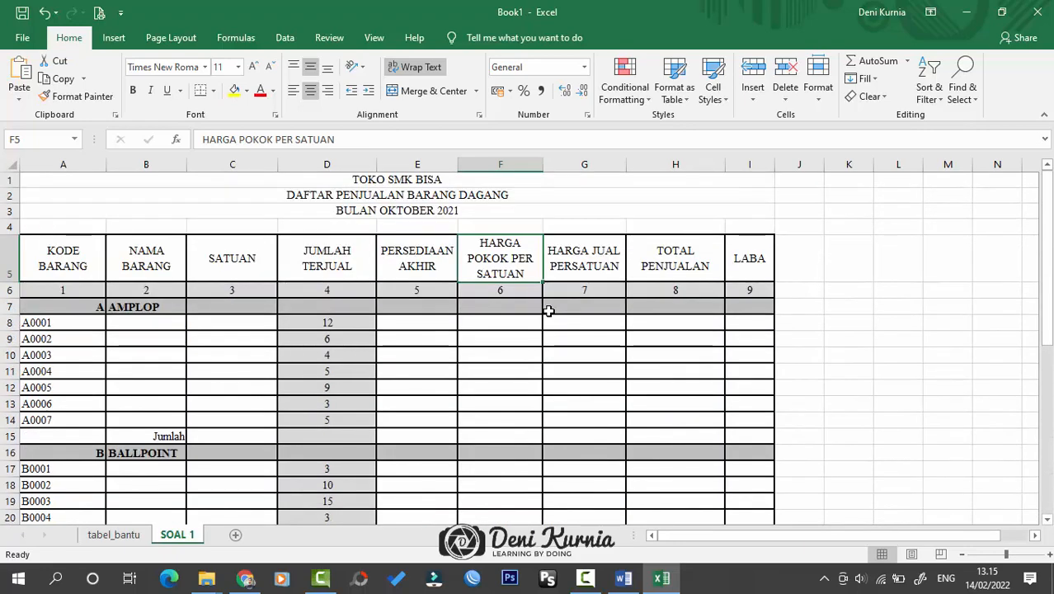
{"action": "scroll", "coordinate": [235, 306], "scroll_direction": "down", "scroll_amount": 2}
{"action": "scroll", "coordinate": [367, 313], "scroll_direction": "up", "scroll_amount": 2}
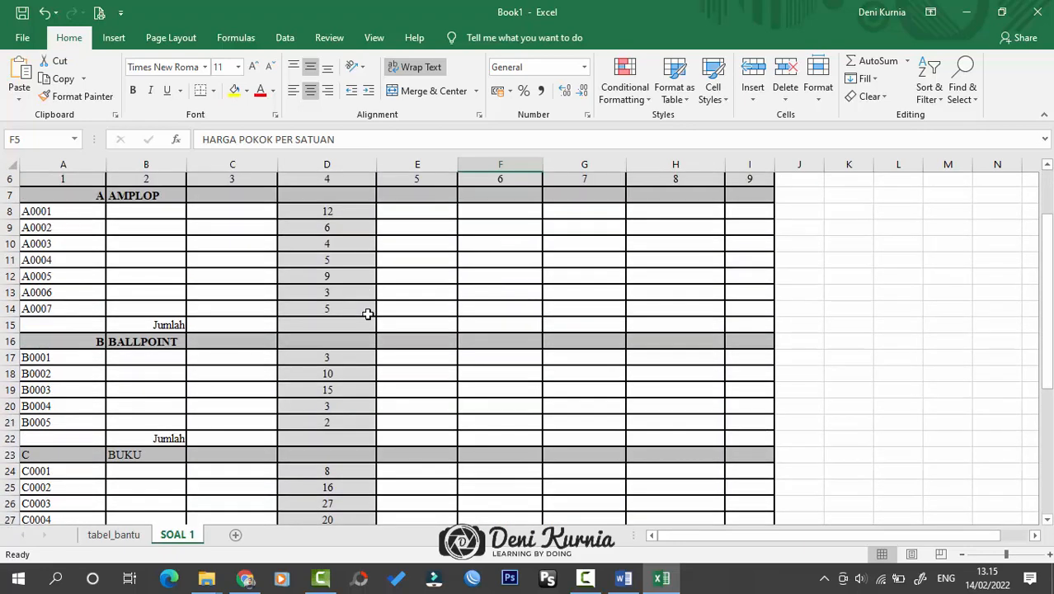
{"action": "scroll", "coordinate": [326, 294], "scroll_direction": "down", "scroll_amount": 7}
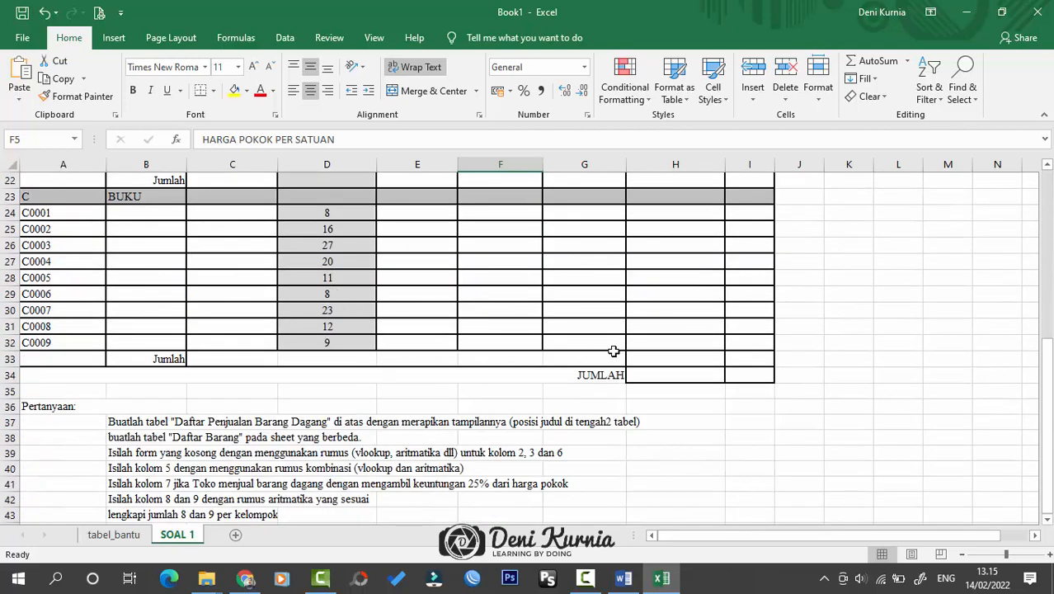
{"action": "left_click", "coordinate": [52, 400]}
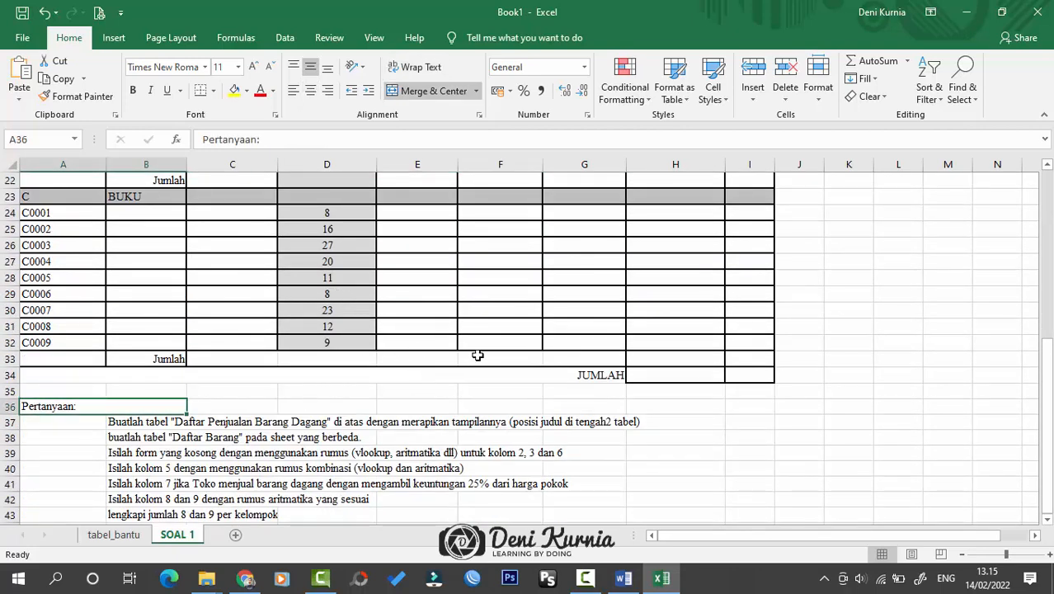
{"action": "left_click", "coordinate": [11, 427]}
{"action": "left_click", "coordinate": [198, 425]}
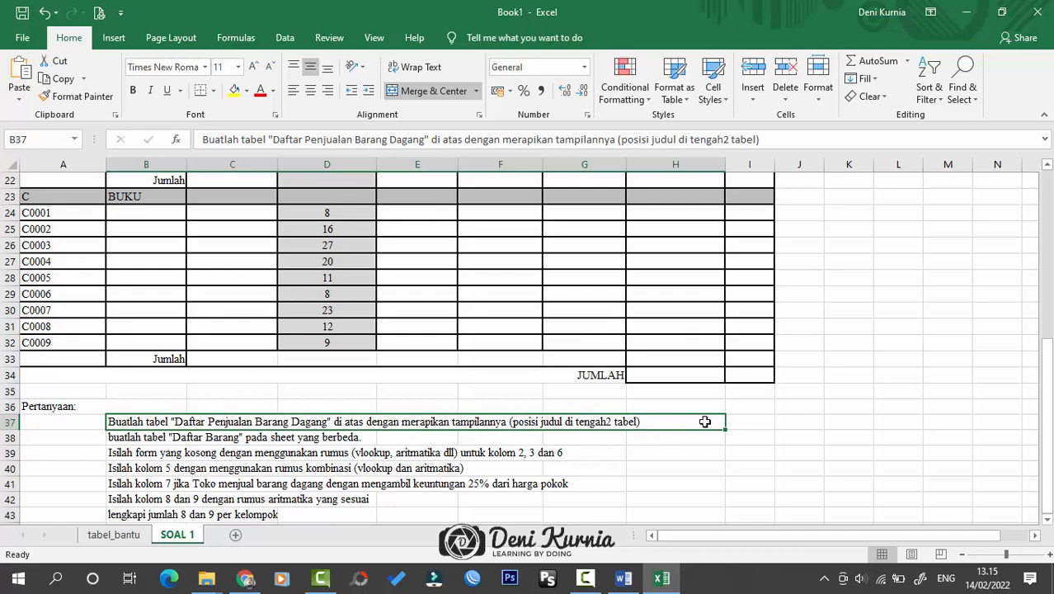
{"action": "scroll", "coordinate": [704, 421], "scroll_direction": "up", "scroll_amount": 7}
{"action": "scroll", "coordinate": [709, 423], "scroll_direction": "down", "scroll_amount": 2}
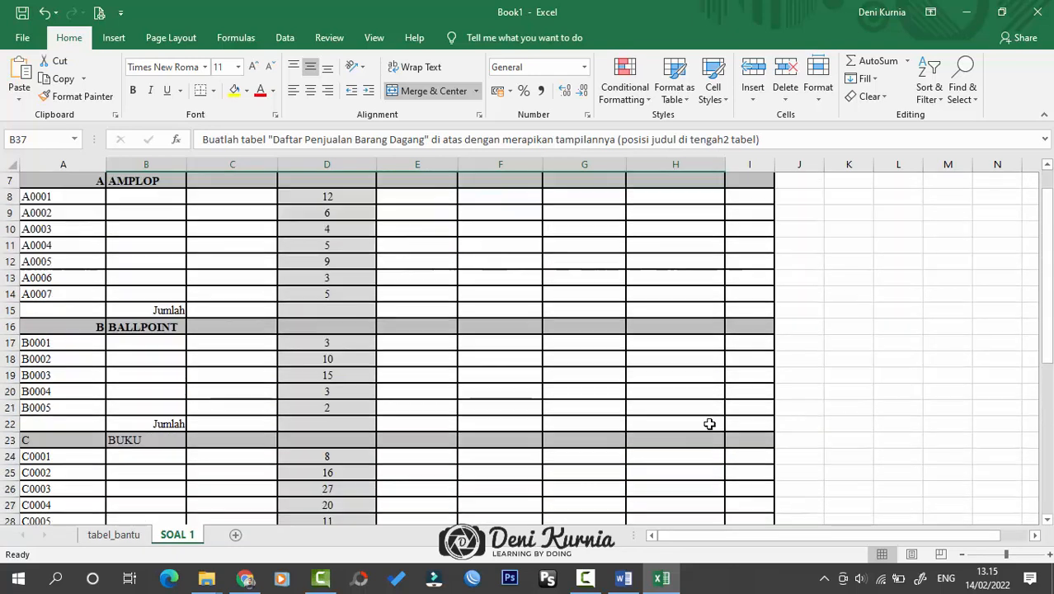
{"action": "scroll", "coordinate": [709, 424], "scroll_direction": "down", "scroll_amount": 5}
{"action": "scroll", "coordinate": [709, 423], "scroll_direction": "up", "scroll_amount": 5}
{"action": "scroll", "coordinate": [709, 423], "scroll_direction": "down", "scroll_amount": 5}
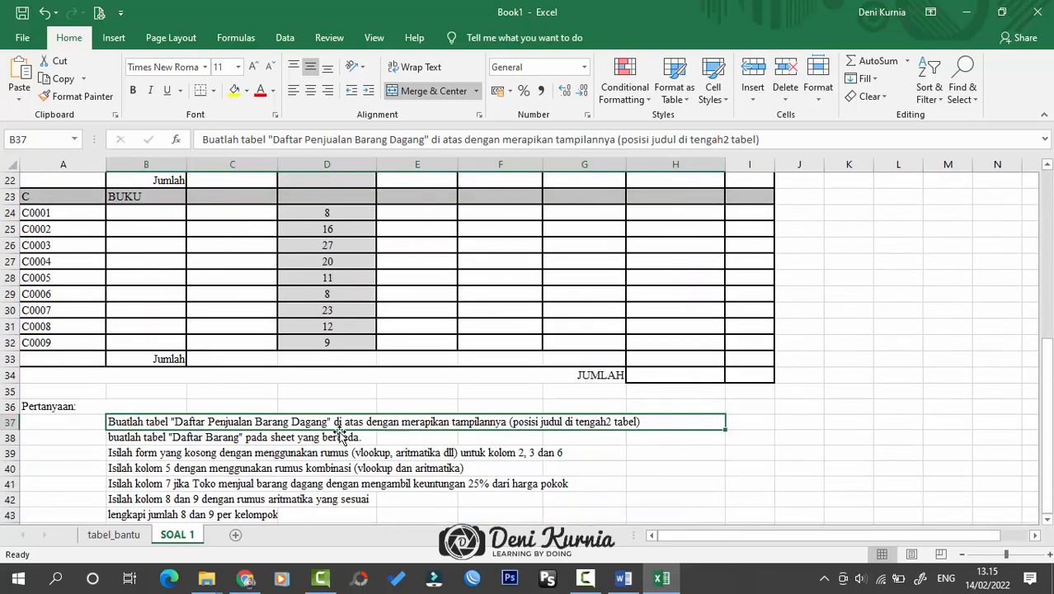
{"action": "left_click", "coordinate": [116, 438]}
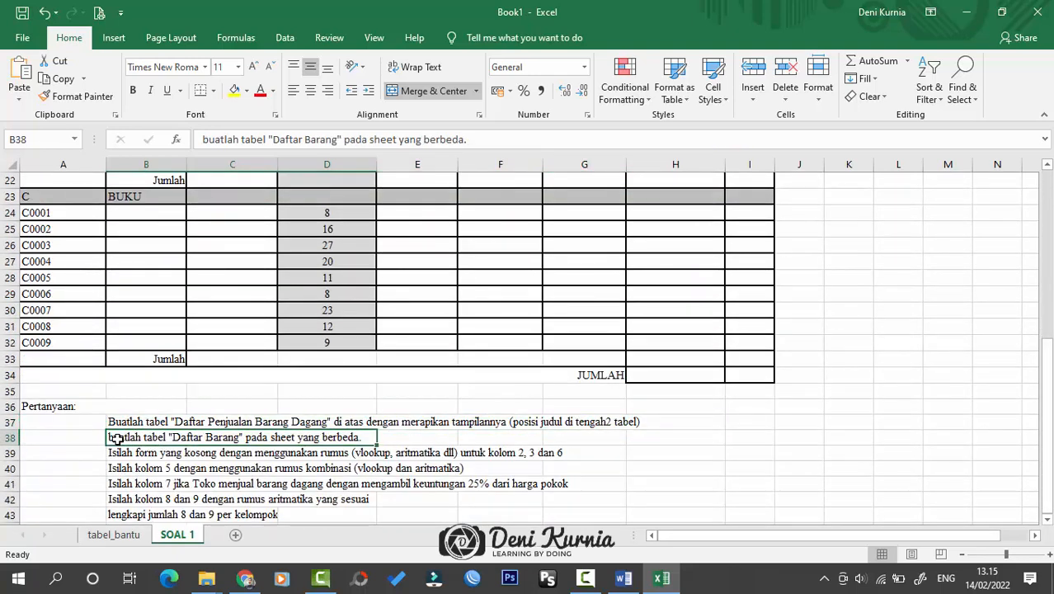
{"action": "left_click", "coordinate": [122, 536]}
{"action": "left_click", "coordinate": [176, 536]}
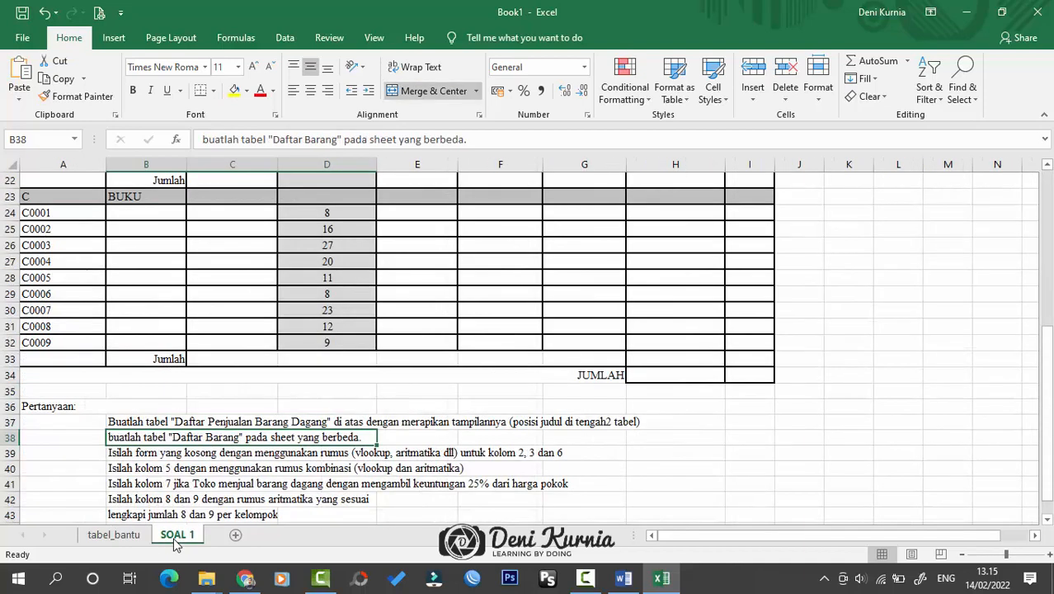
- Rename the tabel_bantu sheet as DAFTAR_BARANG
{"action": "double_click", "coordinate": [124, 535]}
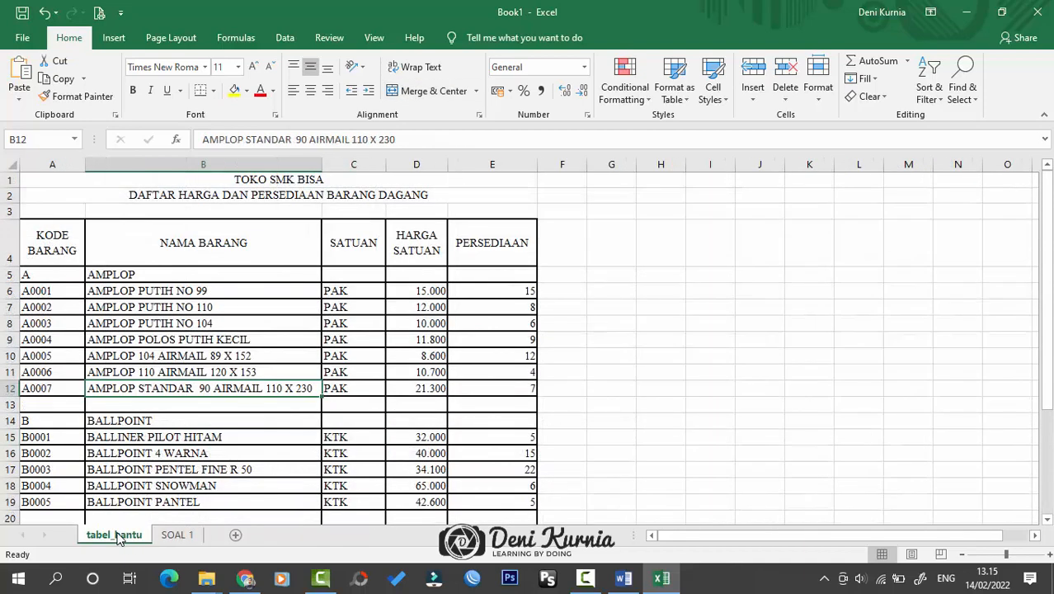
{"action": "type", "text": "dafta"}
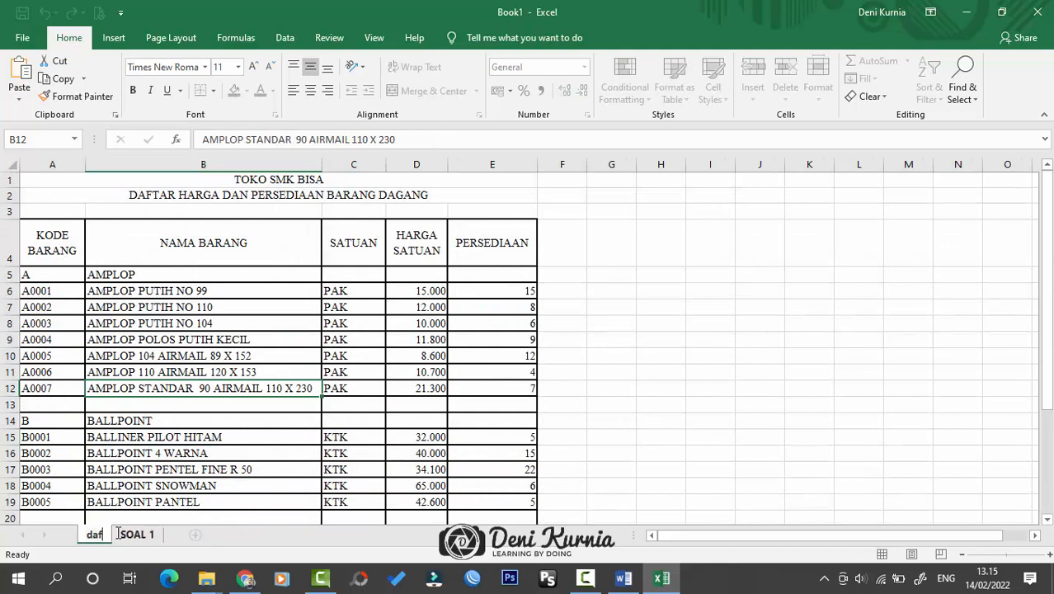
{"action": "key", "text": "BackSpace"}
{"action": "key", "text": "BackSpace"}
{"action": "key", "text": "BackSpace"}
{"action": "key", "text": "BackSpace"}
{"action": "key", "text": "BackSpace"}
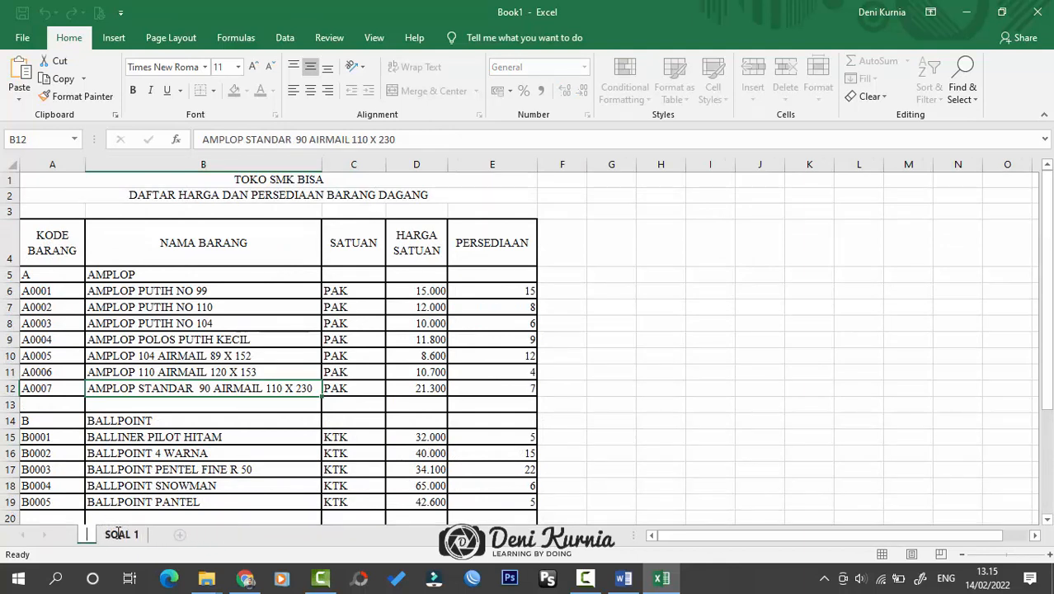
{"action": "type", "text": "DAFTAR A"}
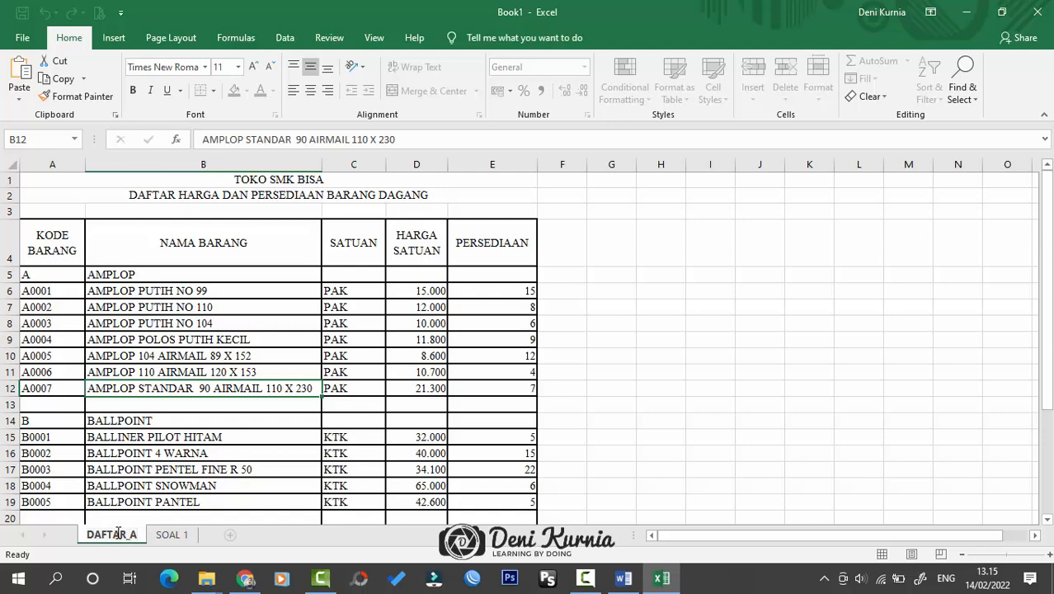
{"action": "key", "text": "BackSpace"}
{"action": "type", "text": "BARANG"}
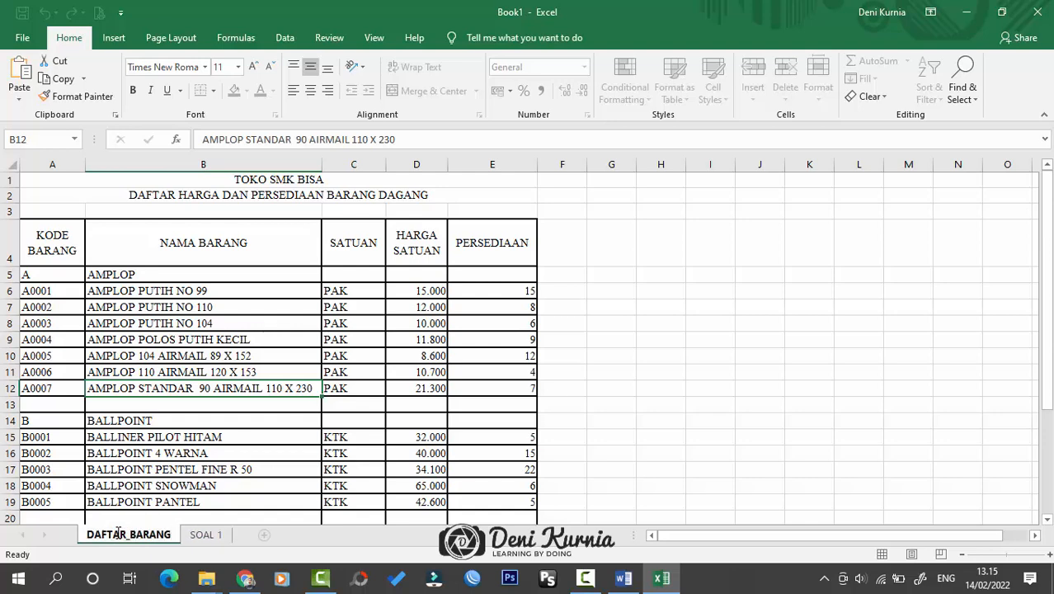
{"action": "key", "text": "Return"}
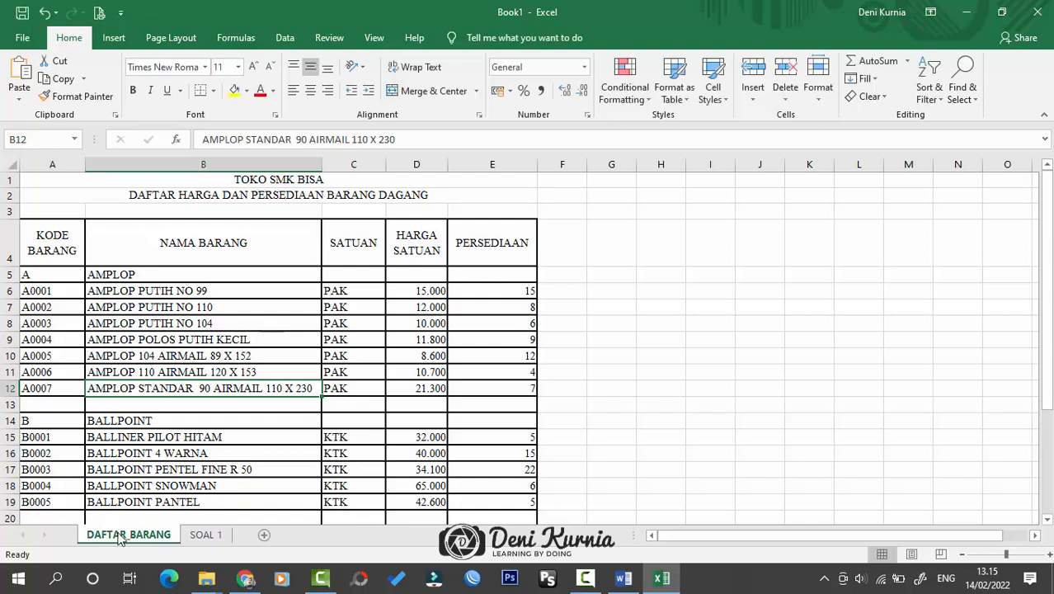
{"action": "left_click", "coordinate": [199, 485]}
- Rename the SOAL 1 sheet as SOAL 1 DAFTAR PENJUALAN
{"action": "left_click", "coordinate": [205, 534]}
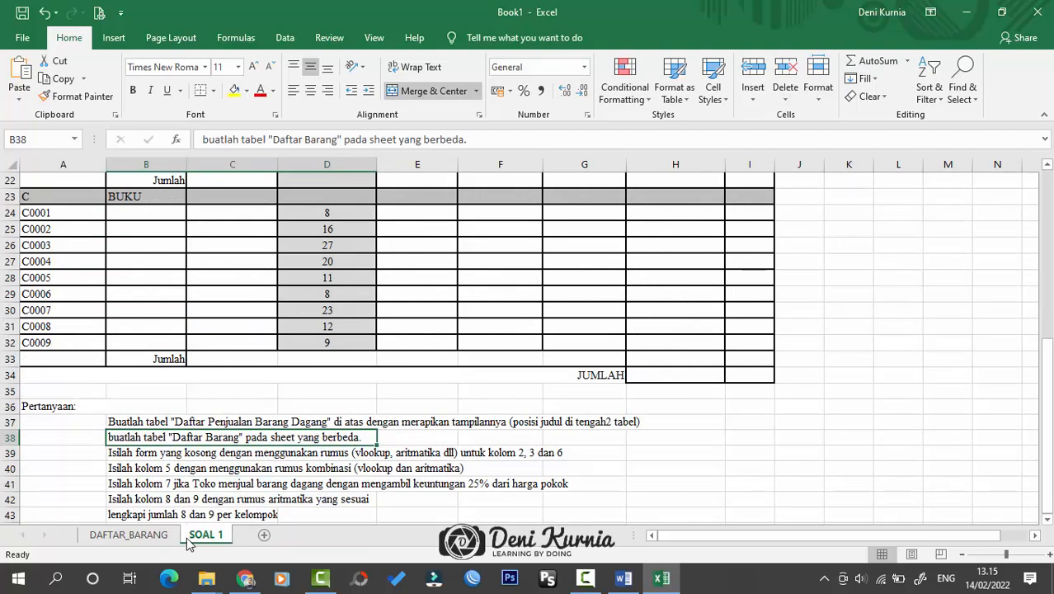
{"action": "double_click", "coordinate": [205, 535]}
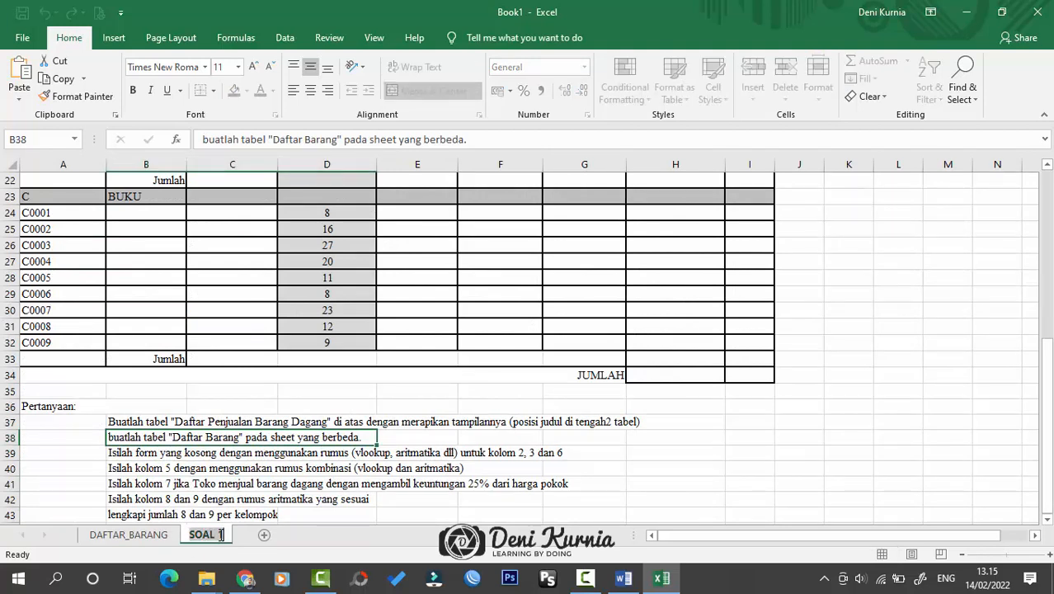
{"action": "type", "text": "DA"}
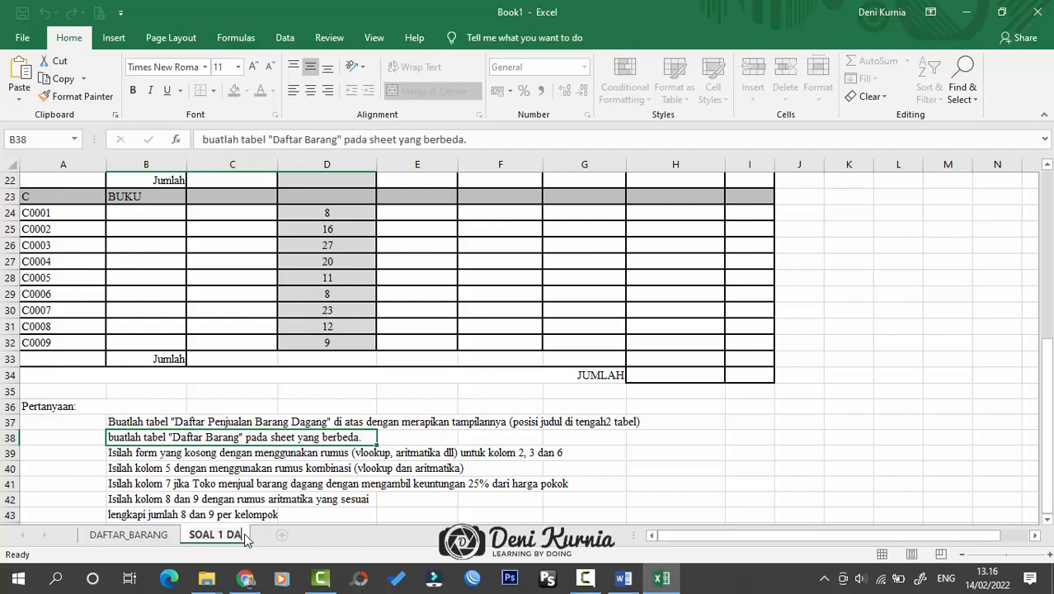
{"action": "type", "text": "FTAR OP"}
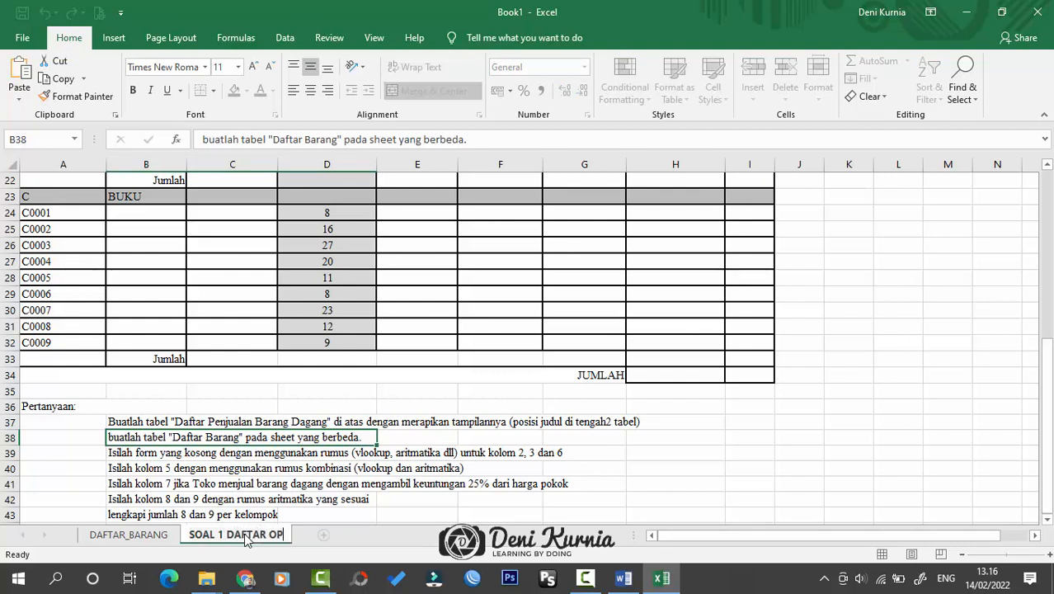
{"action": "key", "text": "BackSpace"}
{"action": "key", "text": "BackSpace"}
{"action": "type", "text": "PENJUALAN"}
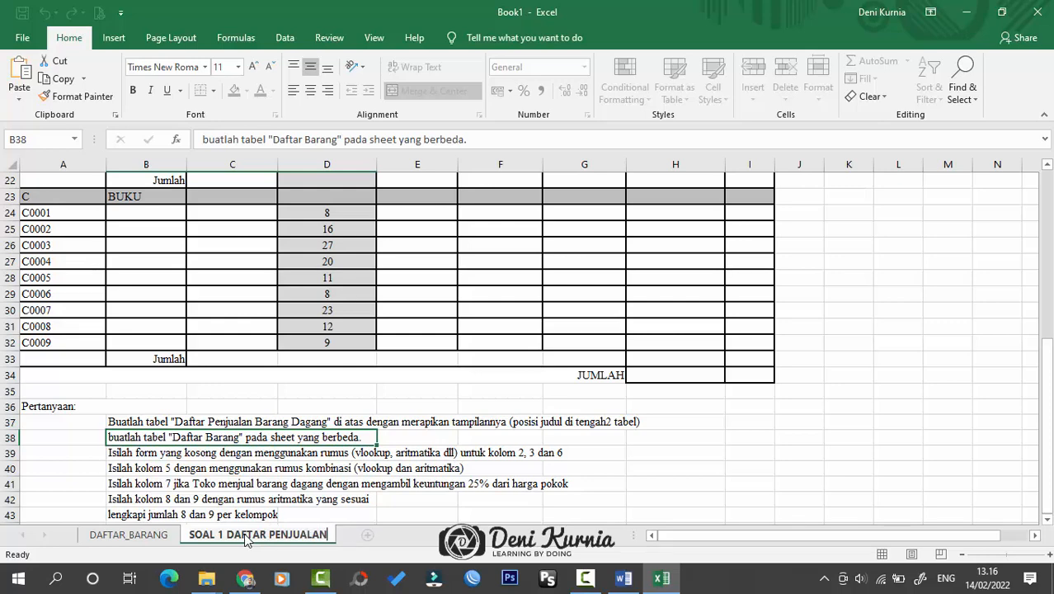
{"action": "key", "text": "Return"}
{"action": "left_click", "coordinate": [263, 496]}
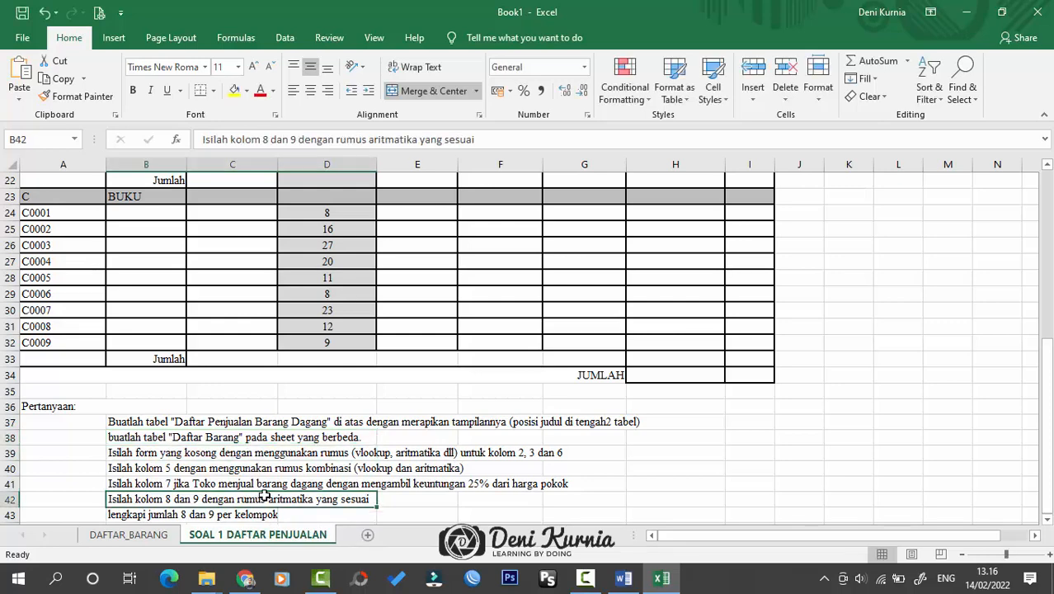
- Read the question on filling columns 2, 3 and 6, and compare those columns with the item data in DAFTAR_BARANG
{"action": "left_click", "coordinate": [247, 485]}
{"action": "left_click", "coordinate": [235, 455]}
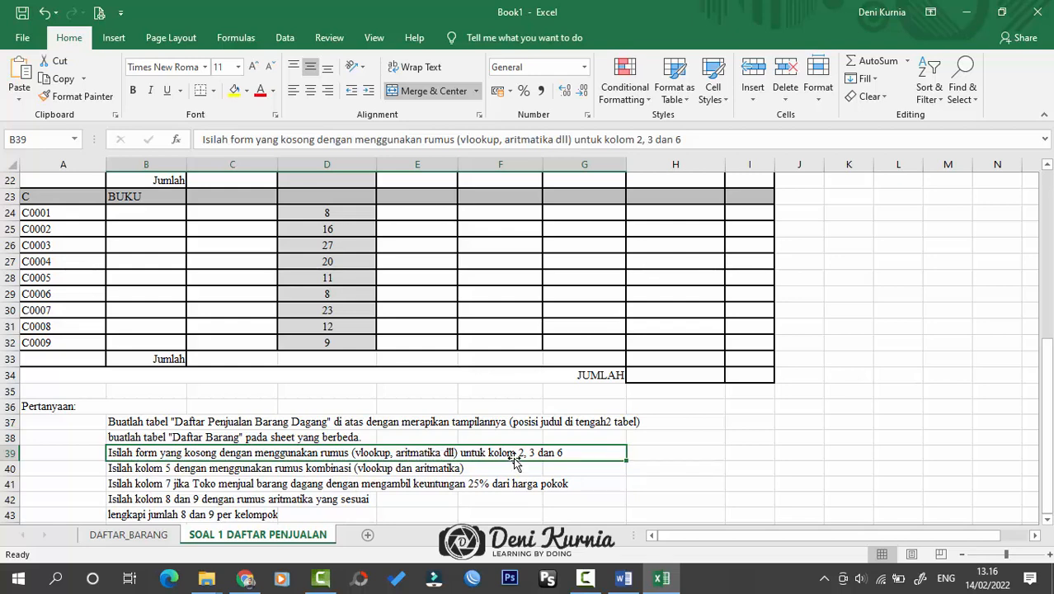
{"action": "scroll", "coordinate": [515, 456], "scroll_direction": "up", "scroll_amount": 1}
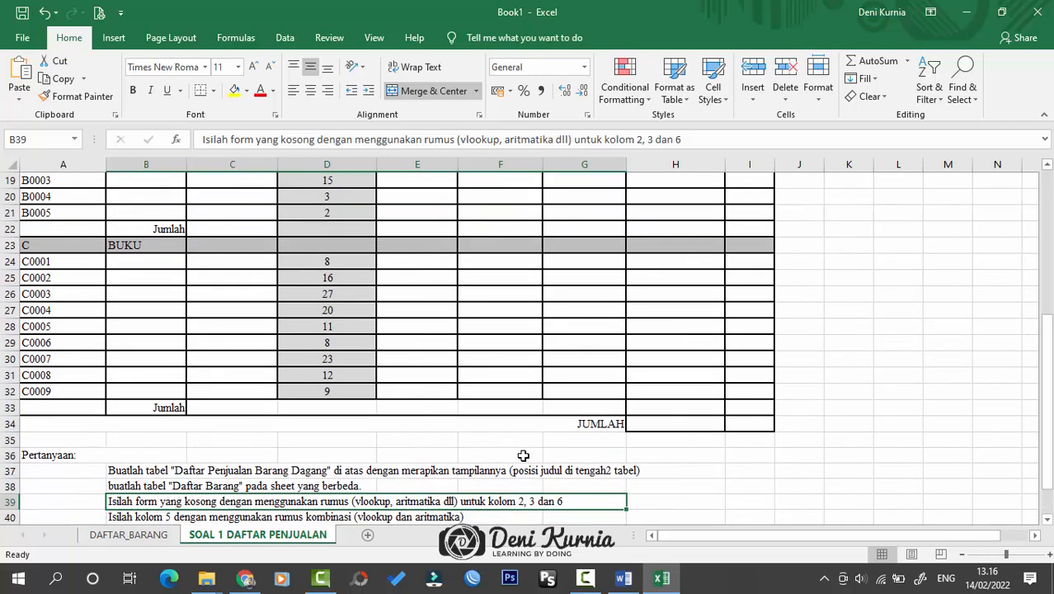
{"action": "scroll", "coordinate": [529, 456], "scroll_direction": "up", "scroll_amount": 5}
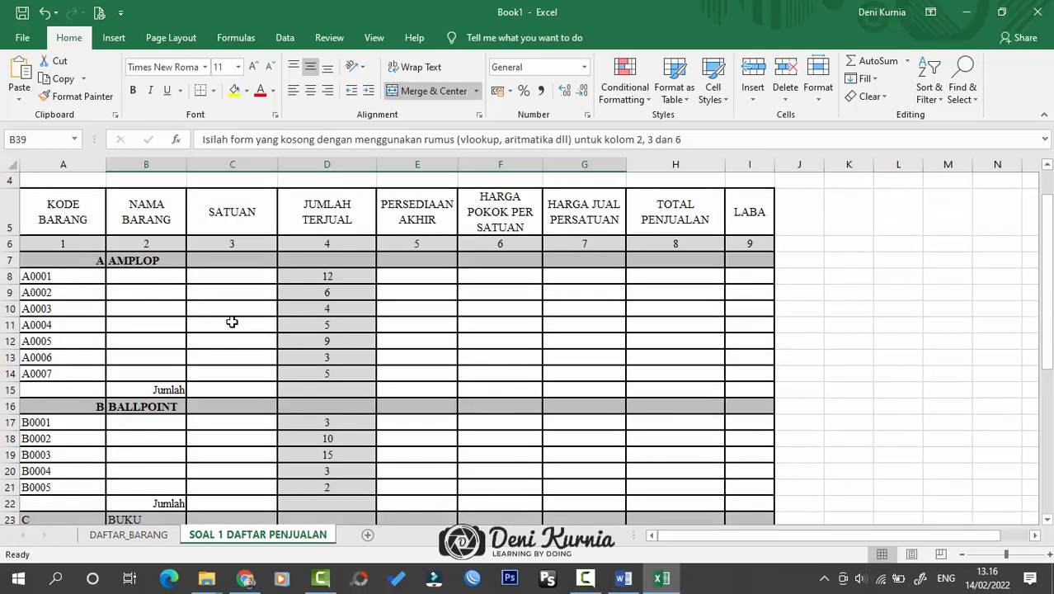
{"action": "left_click", "coordinate": [153, 282]}
{"action": "left_click", "coordinate": [239, 280]}
{"action": "left_click", "coordinate": [475, 278]}
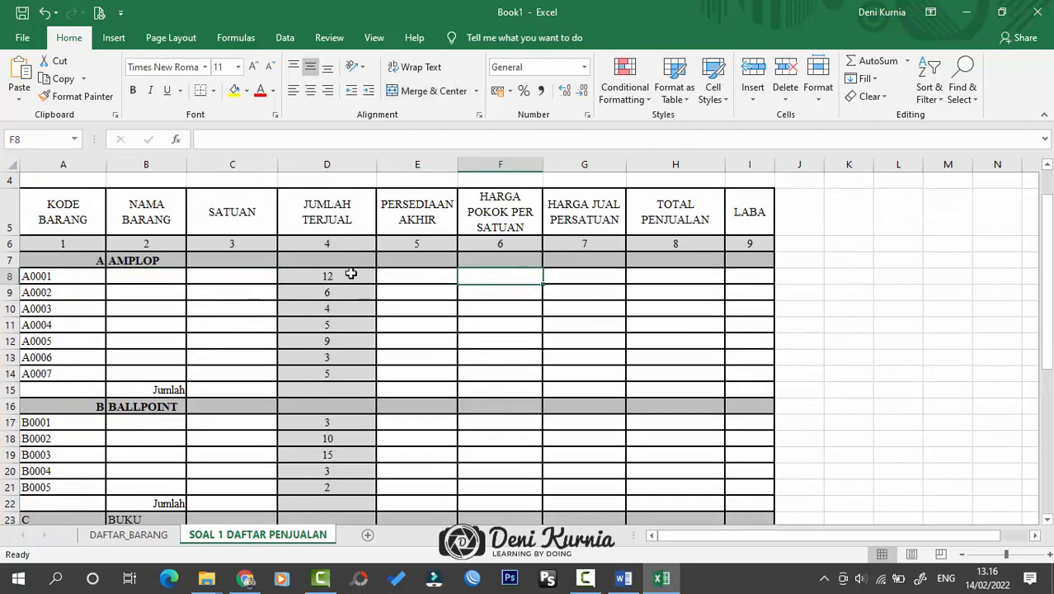
{"action": "left_click", "coordinate": [145, 273]}
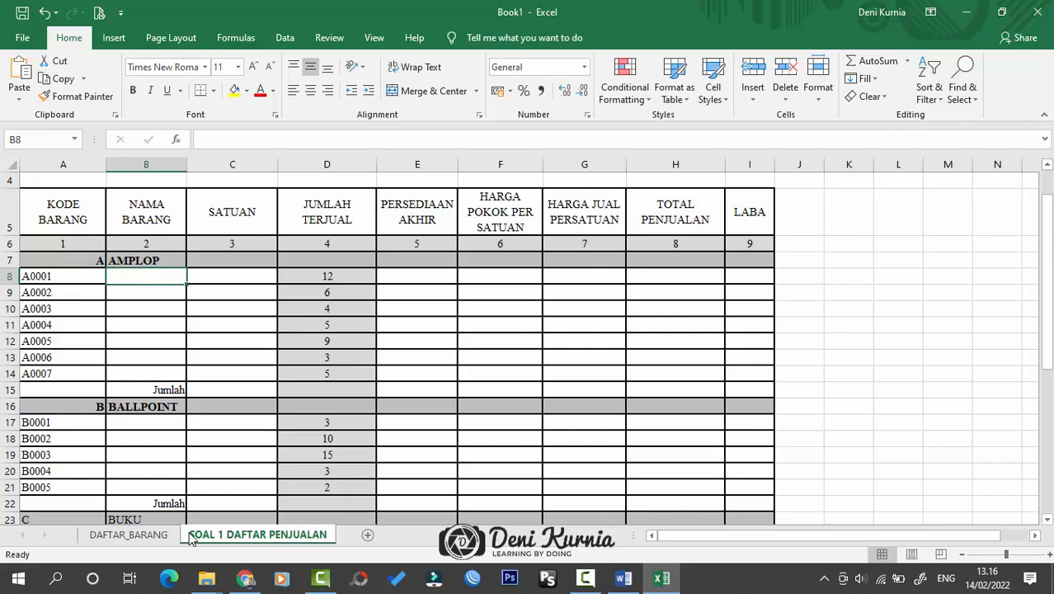
{"action": "left_click", "coordinate": [128, 534]}
{"action": "left_click", "coordinate": [124, 291]}
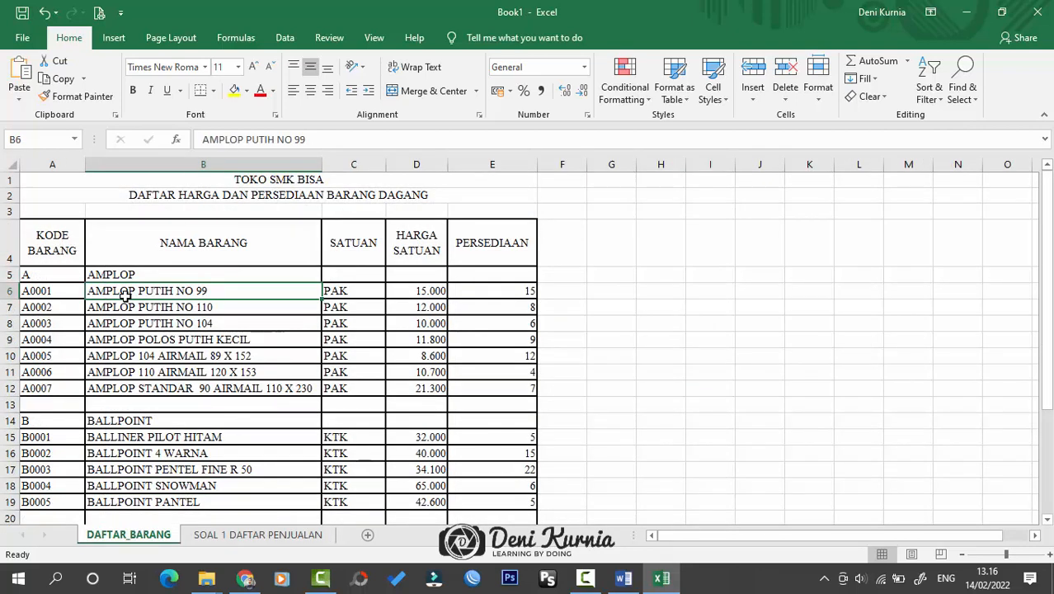
{"action": "left_click", "coordinate": [221, 536]}
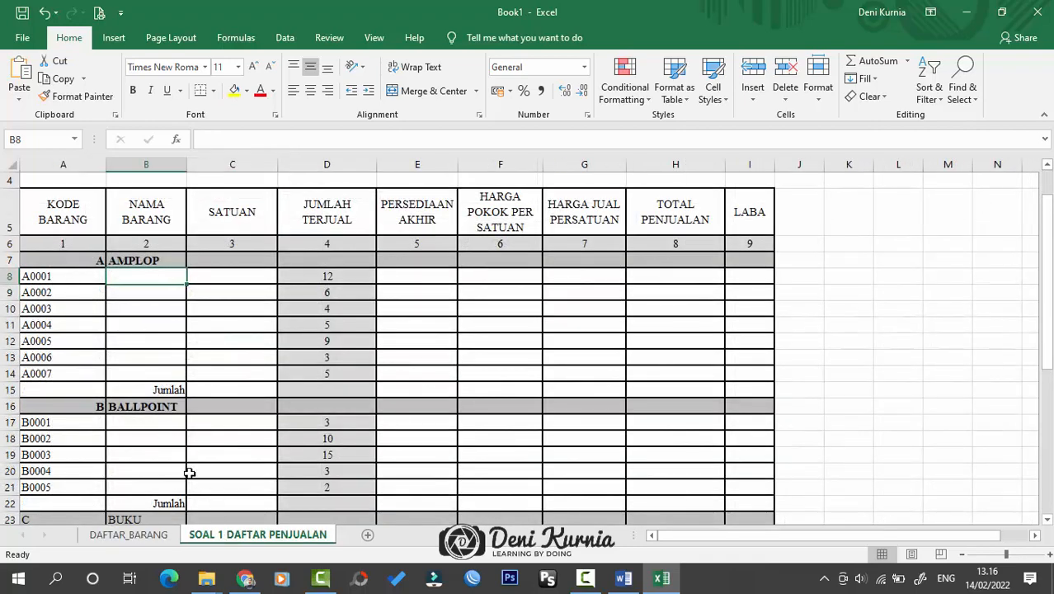
{"action": "left_click", "coordinate": [158, 538]}
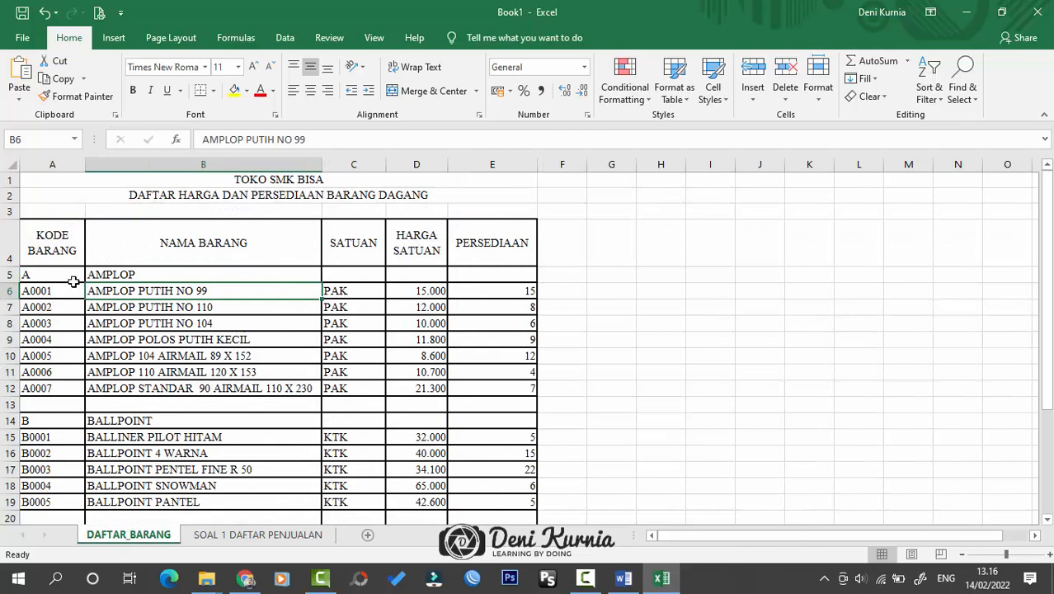
- Name the range of all item rows in DAFTAR_BARANG, starting at A5 and spanning columns A to E, as TABEL_BARANG
{"action": "left_click_drag", "start_coordinate": [53, 272], "coordinate": [489, 488]}
{"action": "scroll", "coordinate": [453, 452], "scroll_direction": "up", "scroll_amount": 4}
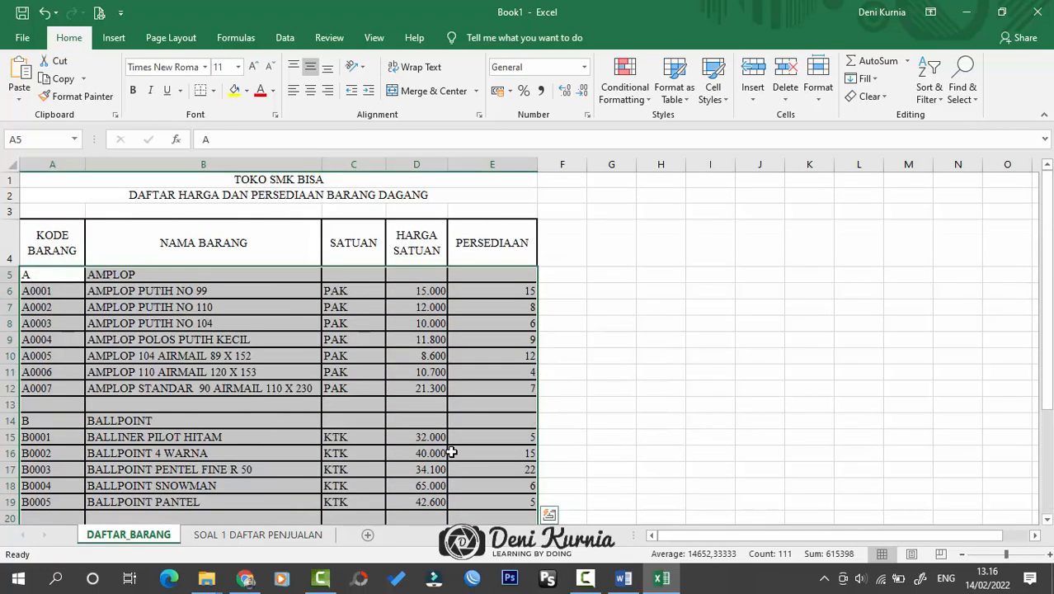
{"action": "scroll", "coordinate": [452, 453], "scroll_direction": "down", "scroll_amount": 1}
{"action": "scroll", "coordinate": [452, 453], "scroll_direction": "up", "scroll_amount": 1}
{"action": "left_click", "coordinate": [36, 139]}
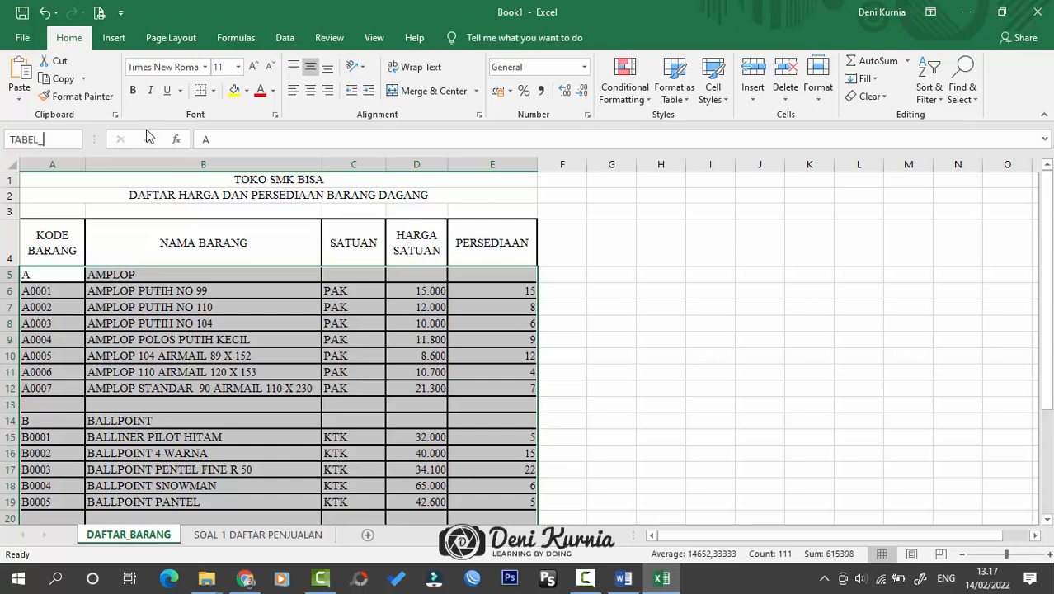
{"action": "type", "text": "ANG"}
{"action": "key", "text": "Return"}
{"action": "left_click", "coordinate": [175, 244]}
{"action": "left_click", "coordinate": [150, 277]}
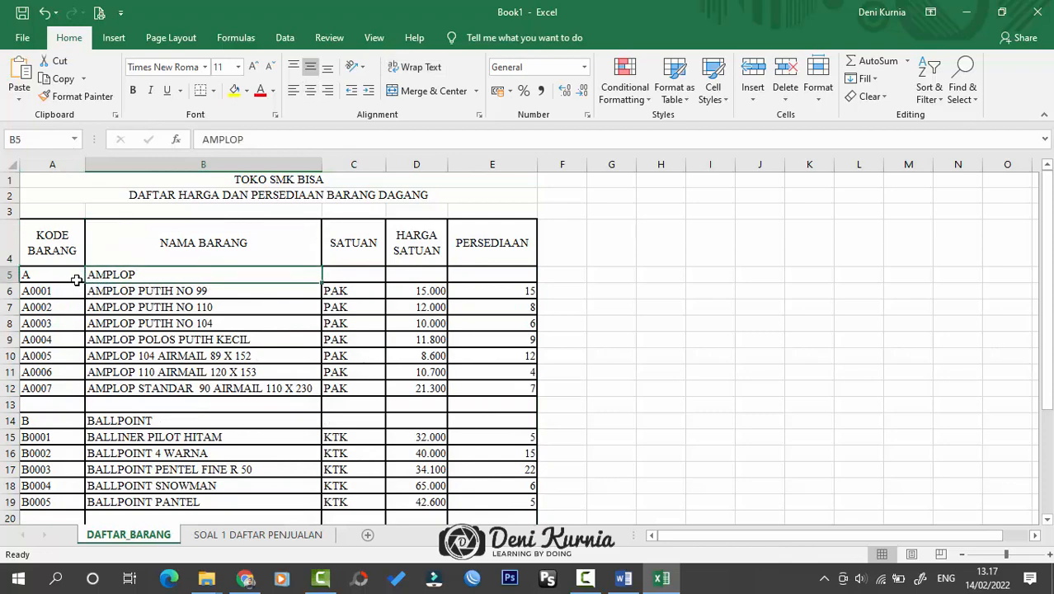
- Reread the question on filling columns 2, 3 and 6, and review which DAFTAR_BARANG columns hold the item data
{"action": "left_click", "coordinate": [623, 578]}
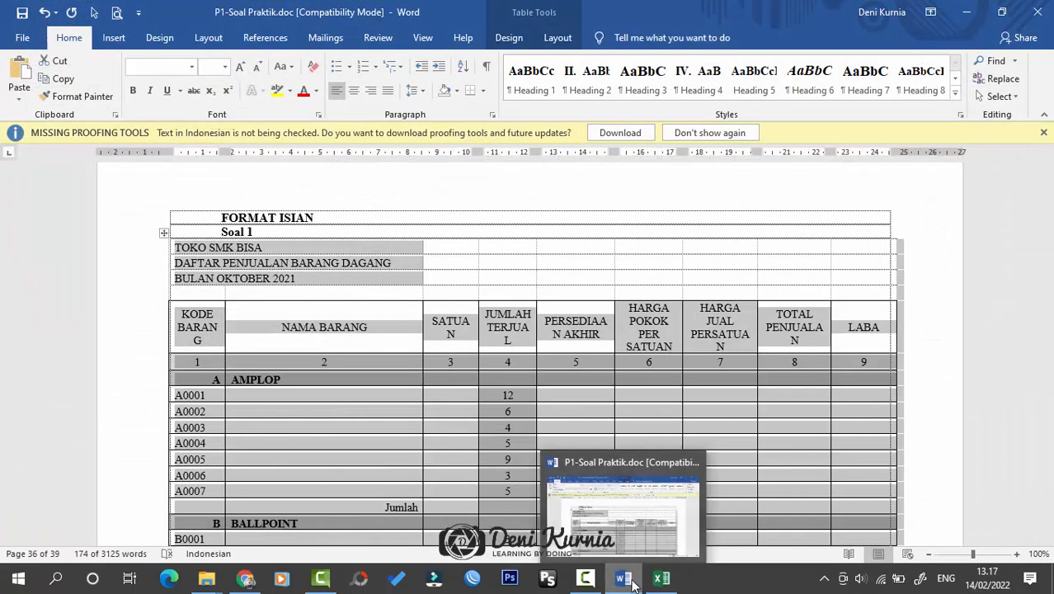
{"action": "left_click", "coordinate": [661, 578]}
{"action": "left_click", "coordinate": [301, 536]}
{"action": "scroll", "coordinate": [312, 474], "scroll_direction": "down", "scroll_amount": 7}
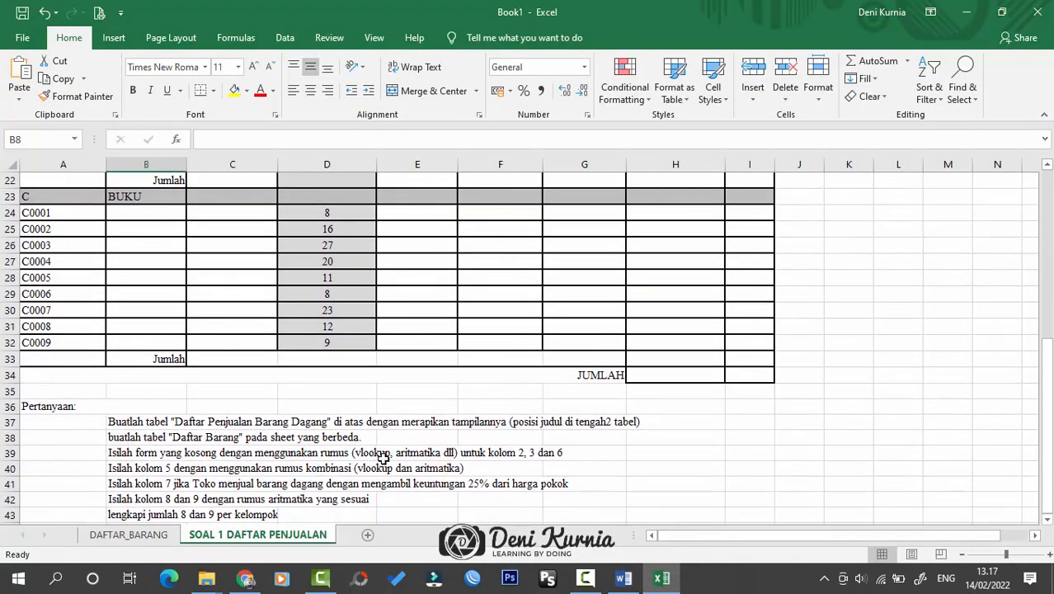
{"action": "left_click", "coordinate": [383, 458]}
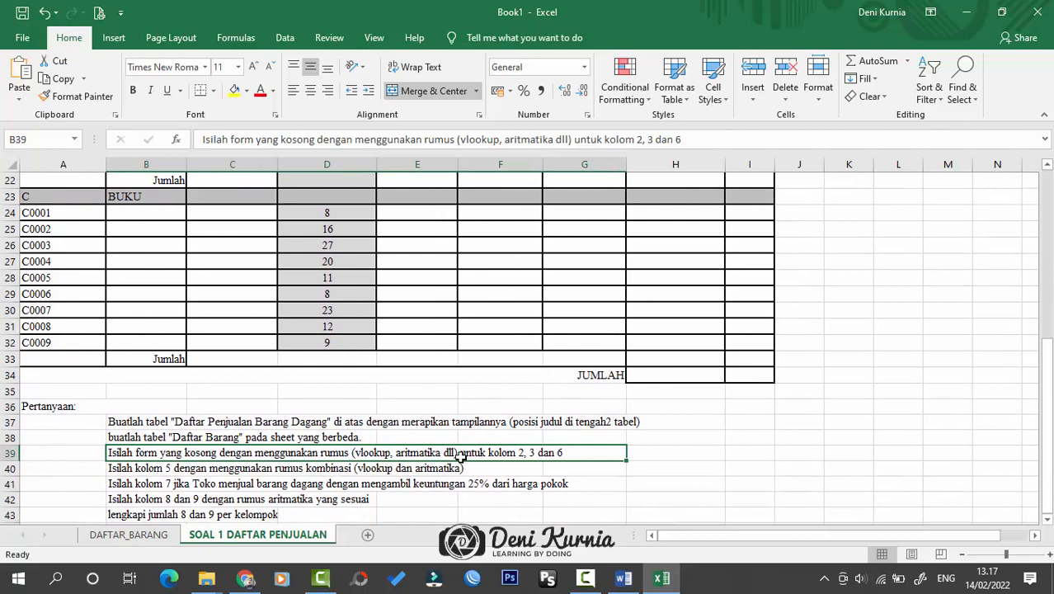
{"action": "left_click", "coordinate": [132, 536]}
{"action": "left_click_drag", "start_coordinate": [52, 165], "coordinate": [187, 166]}
{"action": "left_click", "coordinate": [186, 166]}
{"action": "left_click", "coordinate": [368, 167]}
{"action": "left_click", "coordinate": [403, 166]}
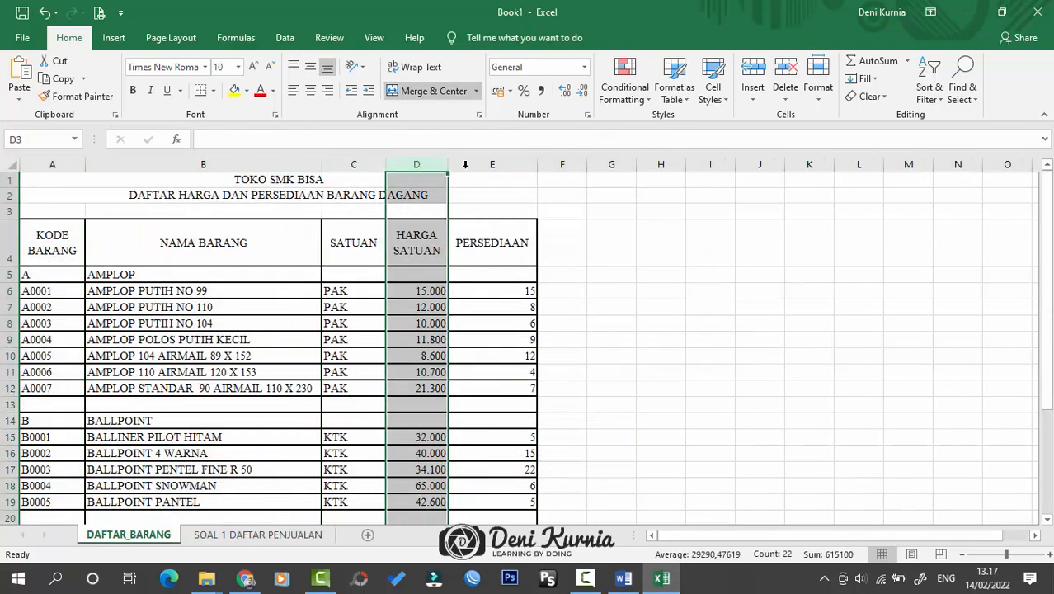
{"action": "left_click", "coordinate": [466, 166]}
{"action": "left_click", "coordinate": [474, 291]}
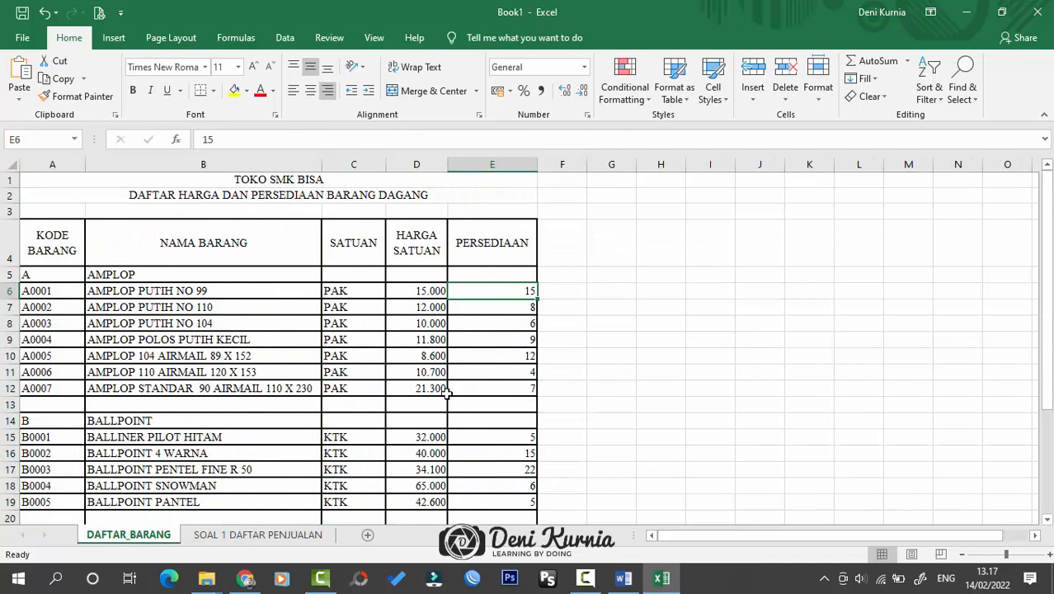
- Begin a VLOOKUP formula in B8 of the SOAL 1 DAFTAR PENJUALAN sheet, using the item code in A8 as lookup value
{"action": "left_click", "coordinate": [258, 535]}
{"action": "scroll", "coordinate": [348, 388], "scroll_direction": "up", "scroll_amount": 12}
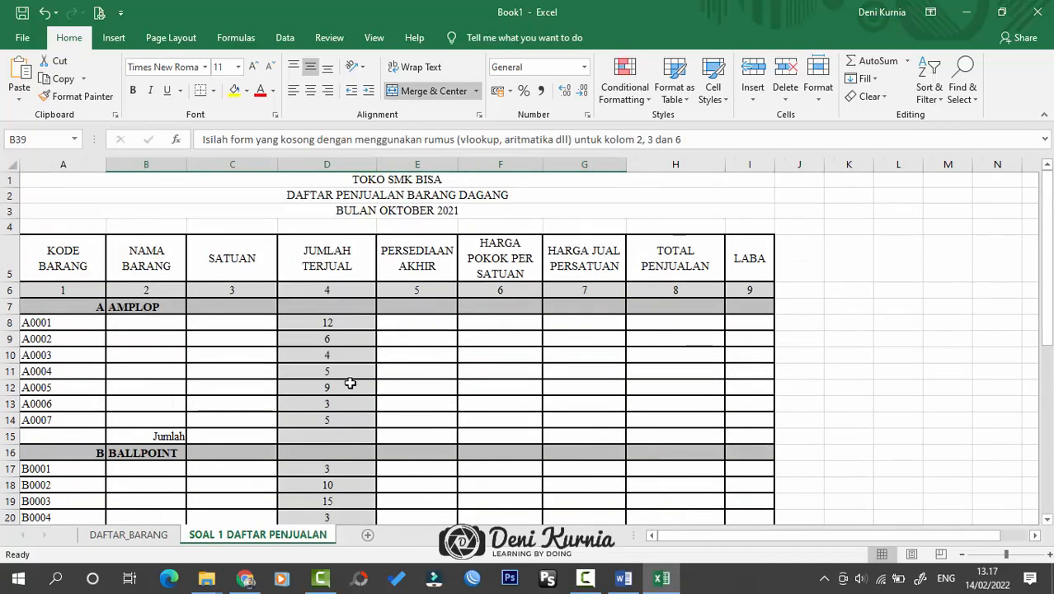
{"action": "left_click", "coordinate": [160, 319]}
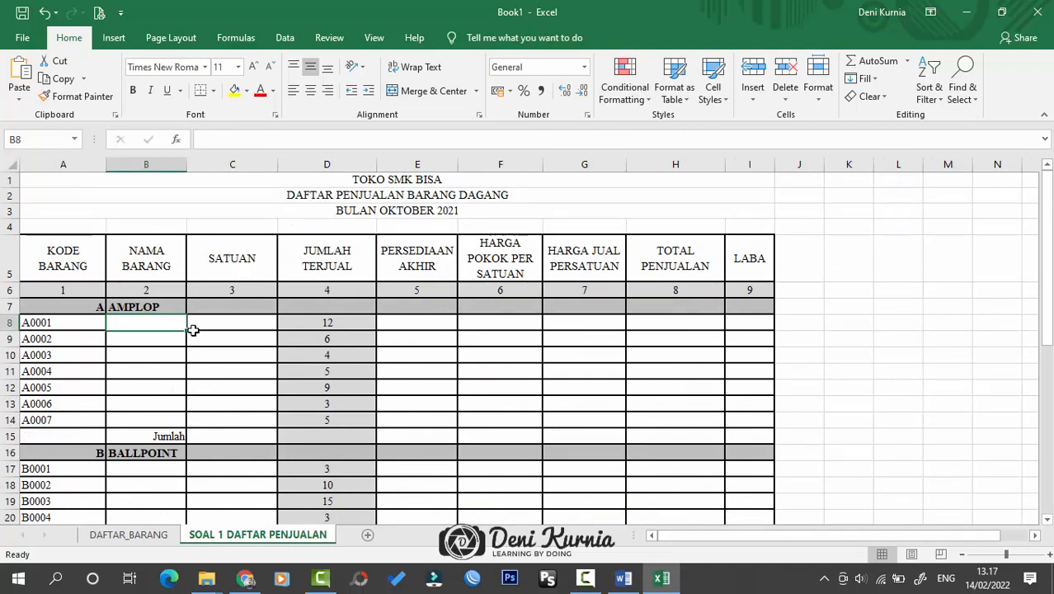
{"action": "type", "text": "="}
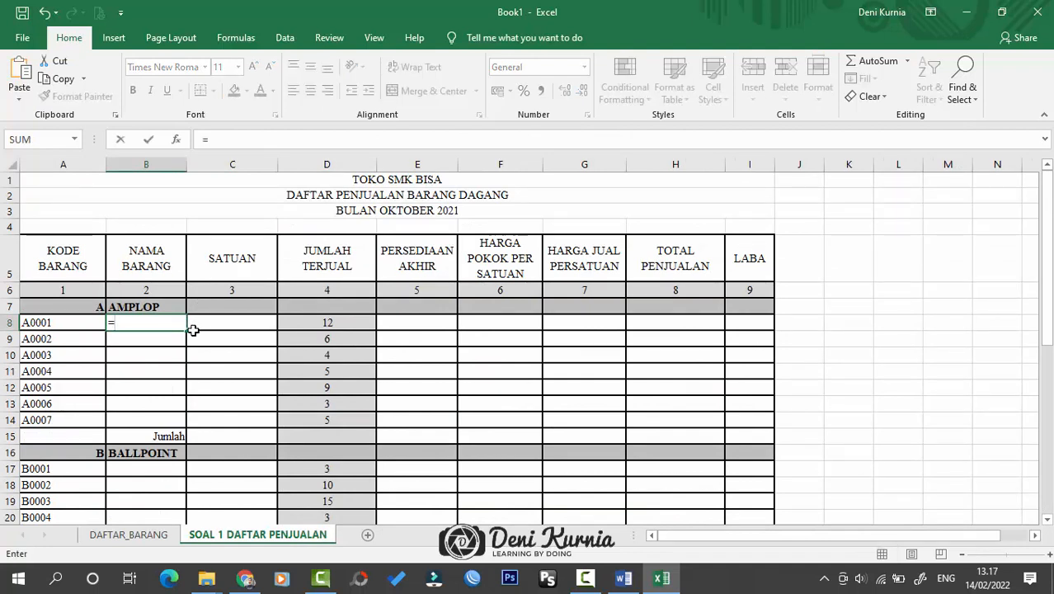
{"action": "type", "text": "VLOOIK"}
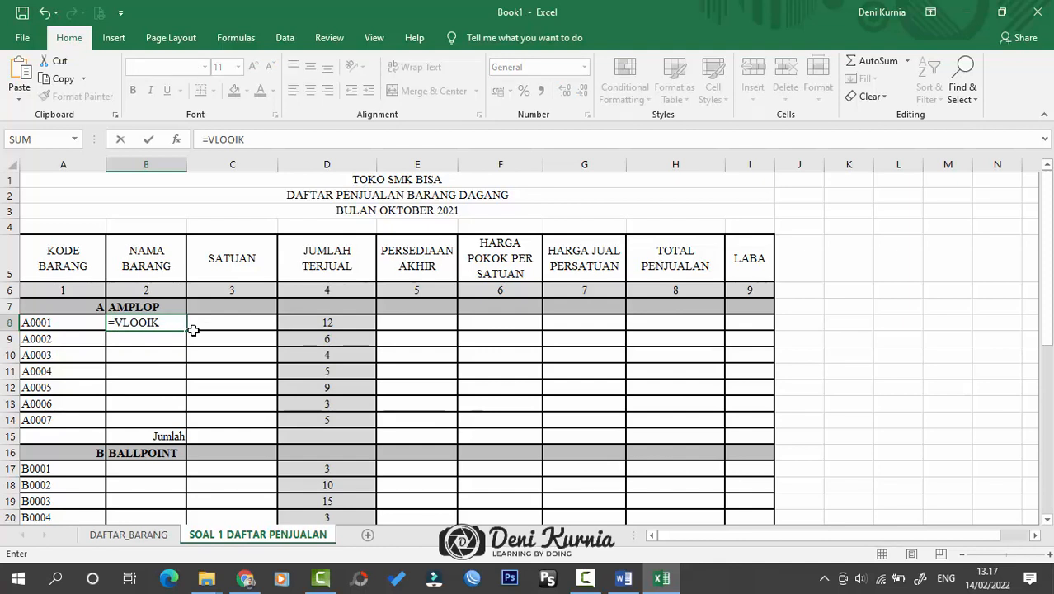
{"action": "key", "text": "BackSpace"}
{"action": "key", "text": "BackSpace"}
{"action": "type", "text": "KUP"}
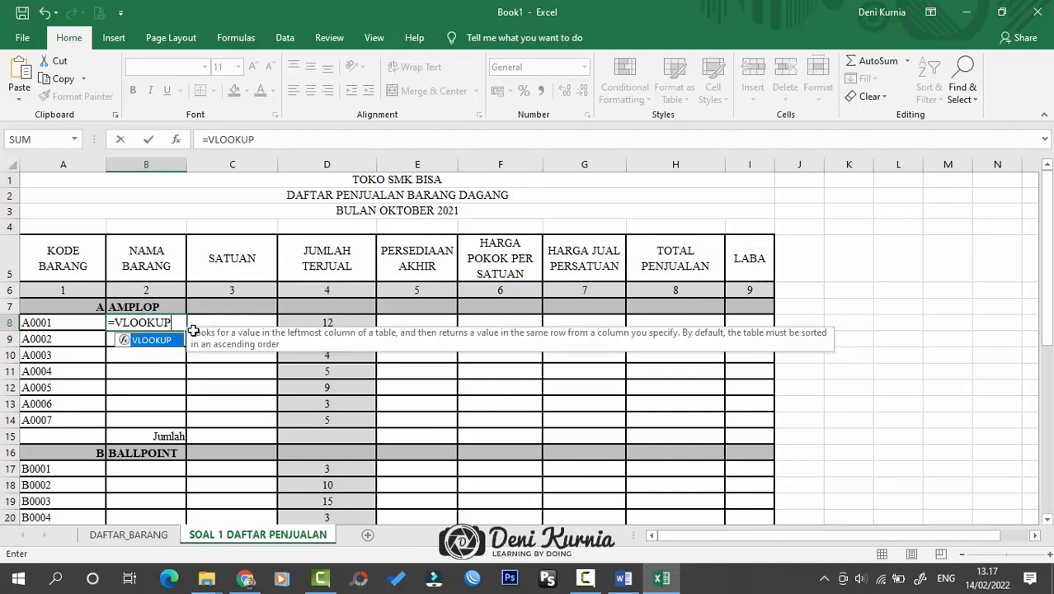
{"action": "type", "text": "("}
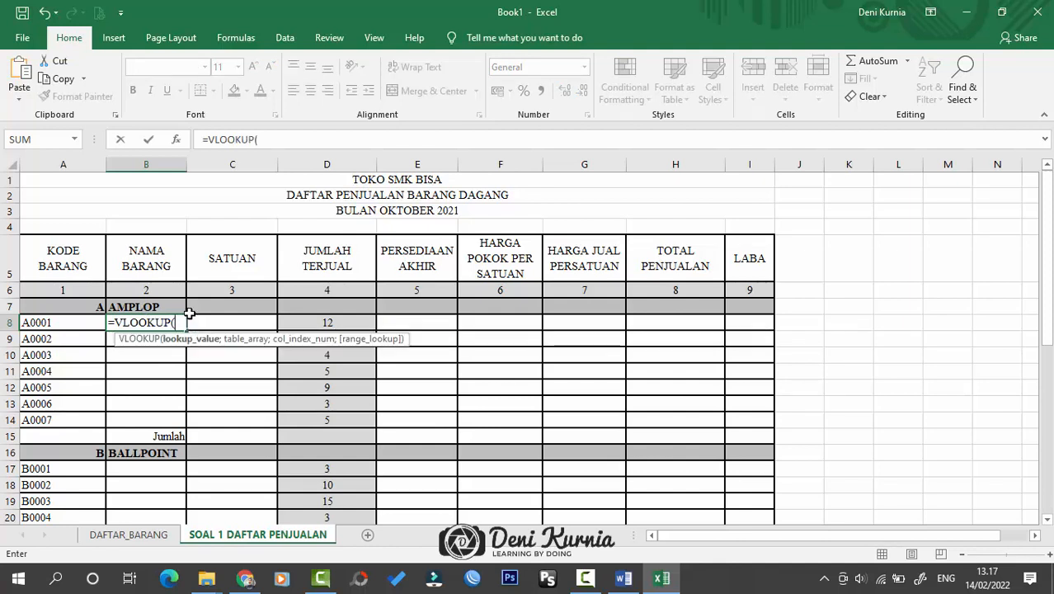
{"action": "left_click", "coordinate": [75, 325]}
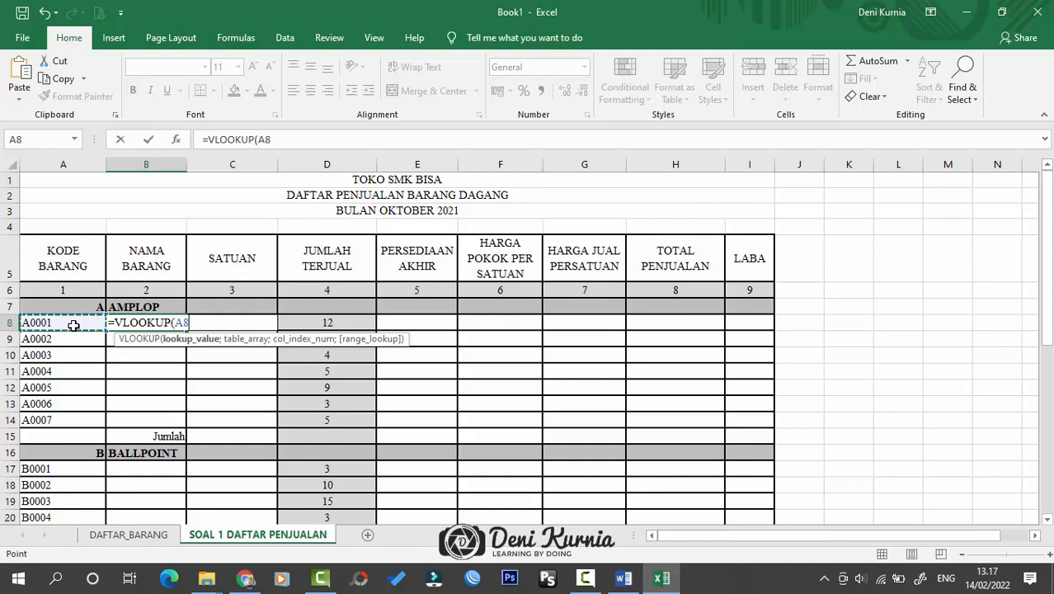
{"action": "type", "text": ";"}
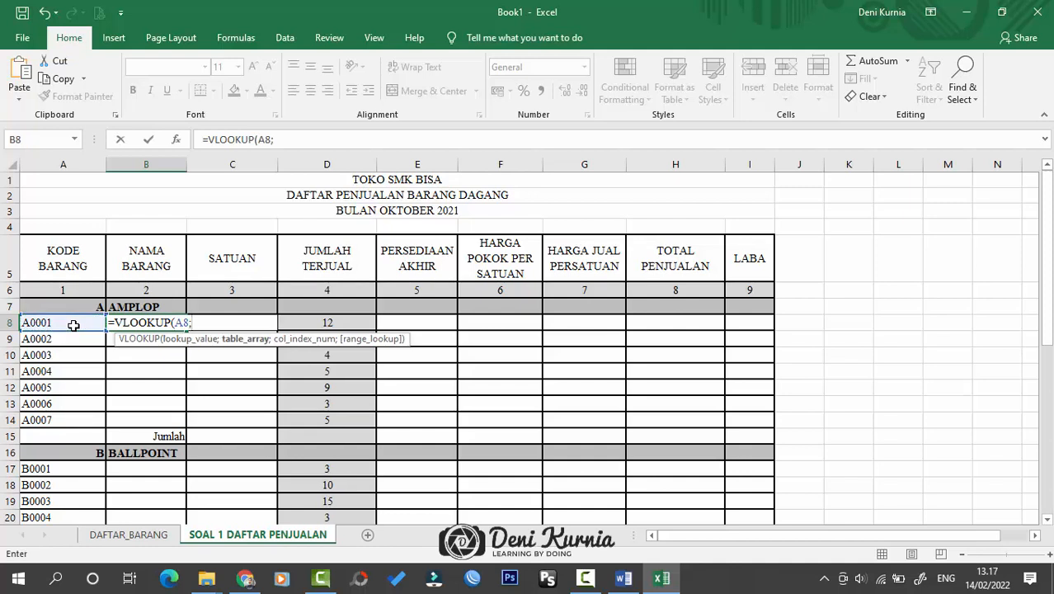
- Complete the item name formula in B8 as =VLOOKUP(A8;TABEL_BARANG;2)
{"action": "type", "text": "TA"}
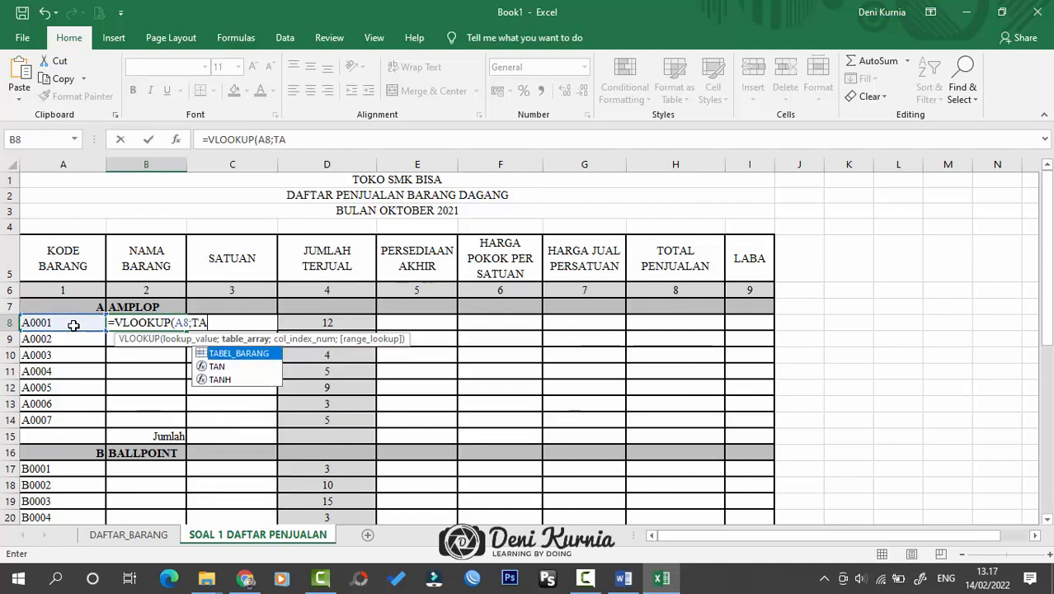
{"action": "type", "text": "B"}
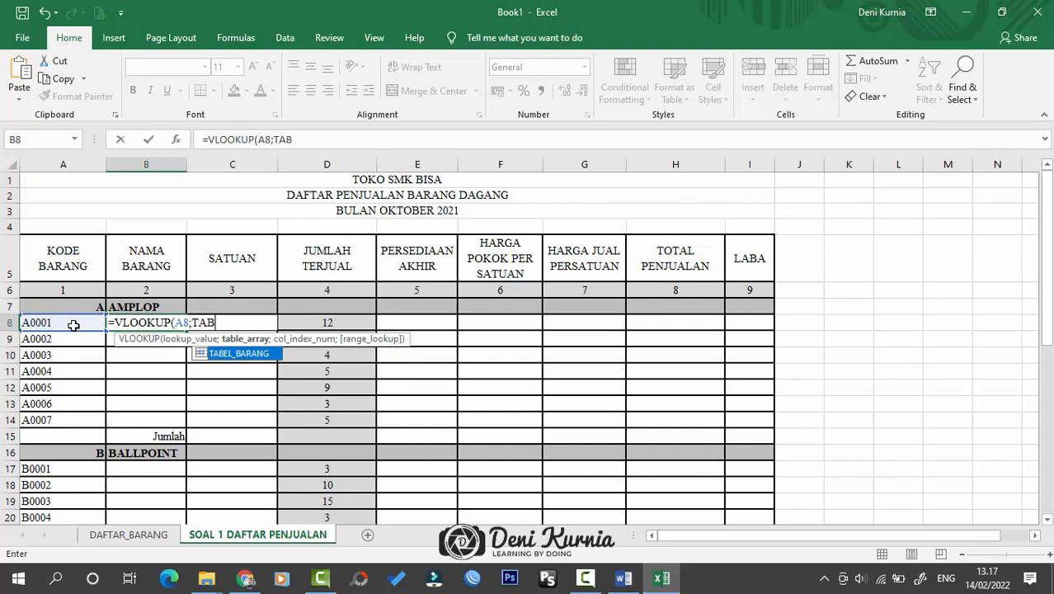
{"action": "type", "text": "EL_BARA"}
{"action": "type", "text": "NG"}
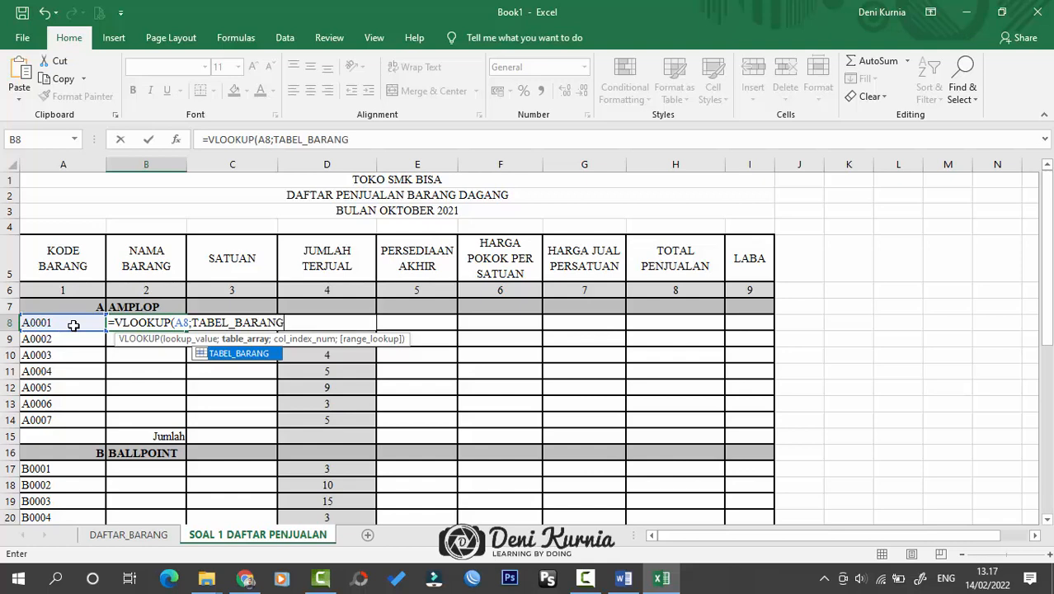
{"action": "type", "text": ";"}
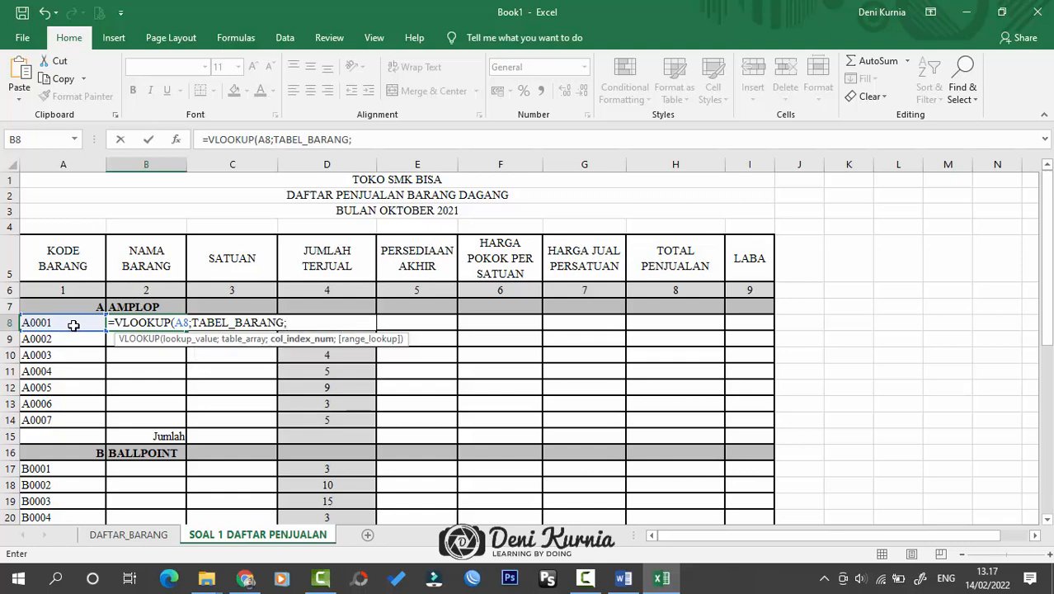
{"action": "left_click", "coordinate": [148, 538]}
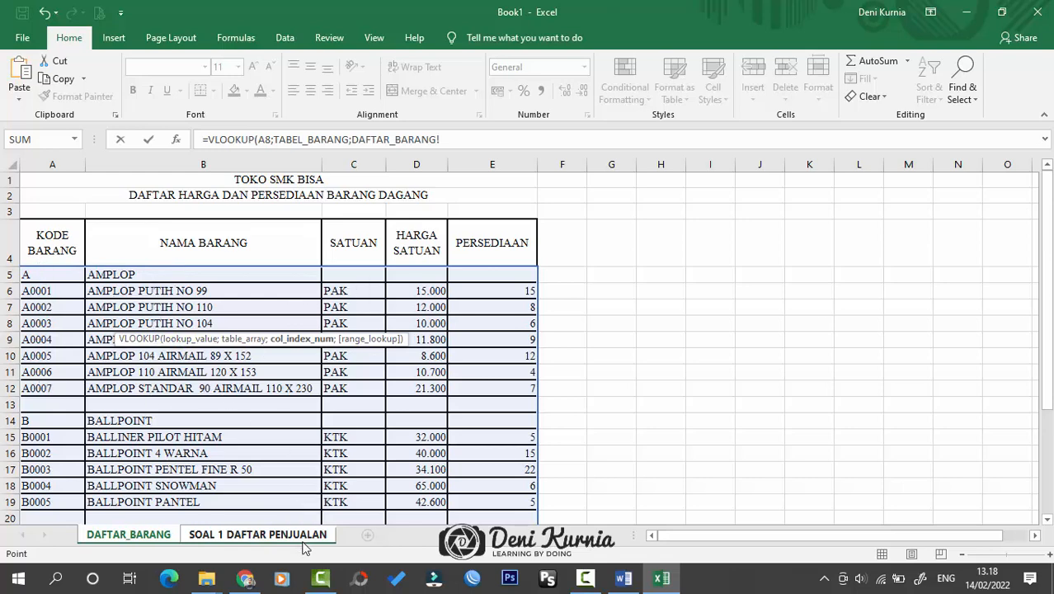
{"action": "left_click", "coordinate": [273, 535]}
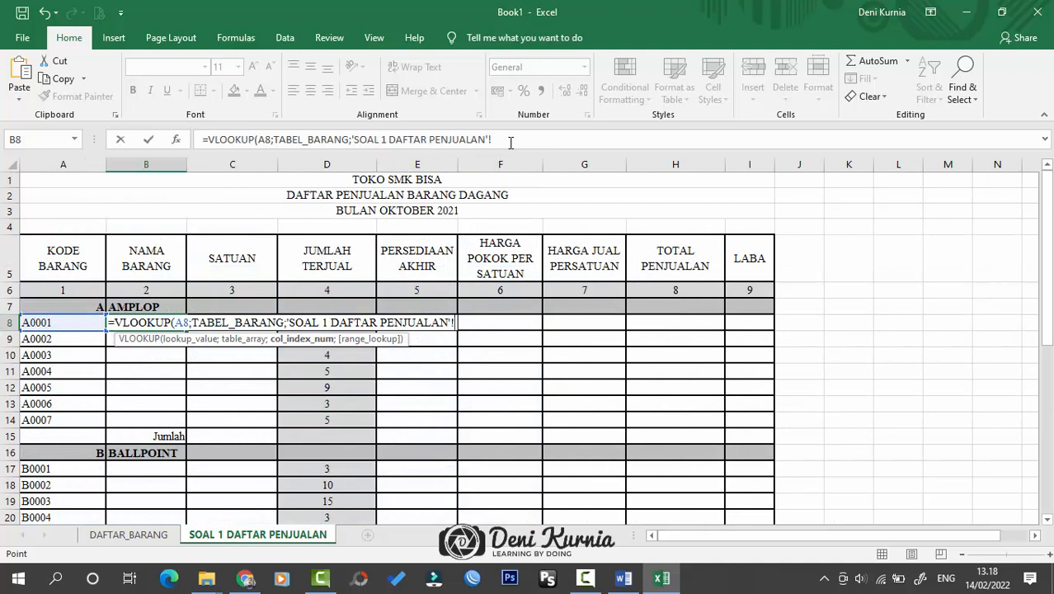
{"action": "left_click_drag", "start_coordinate": [355, 139], "coordinate": [671, 135]}
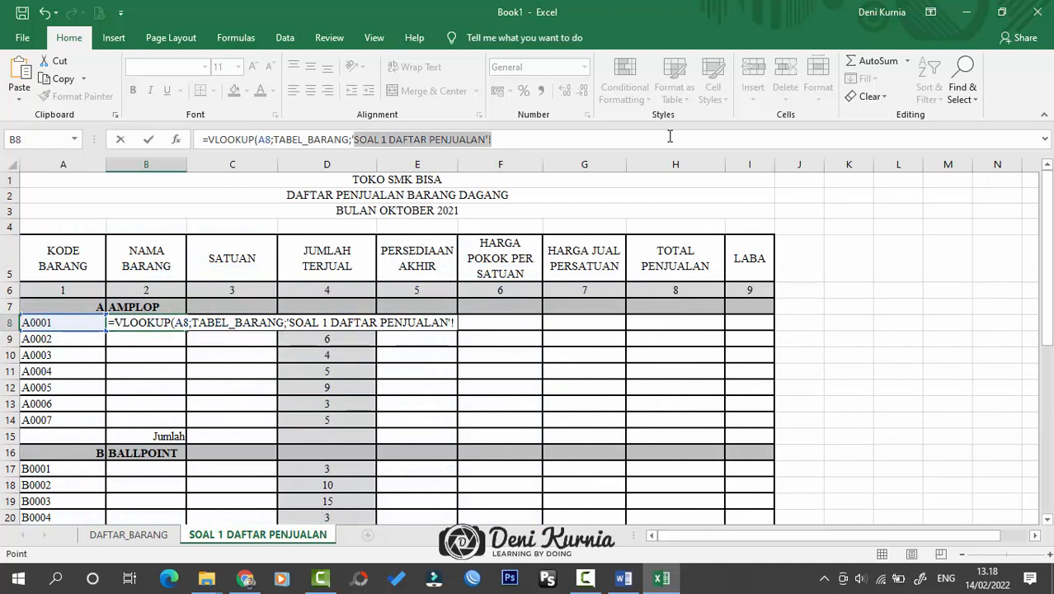
{"action": "key", "text": "BackSpace"}
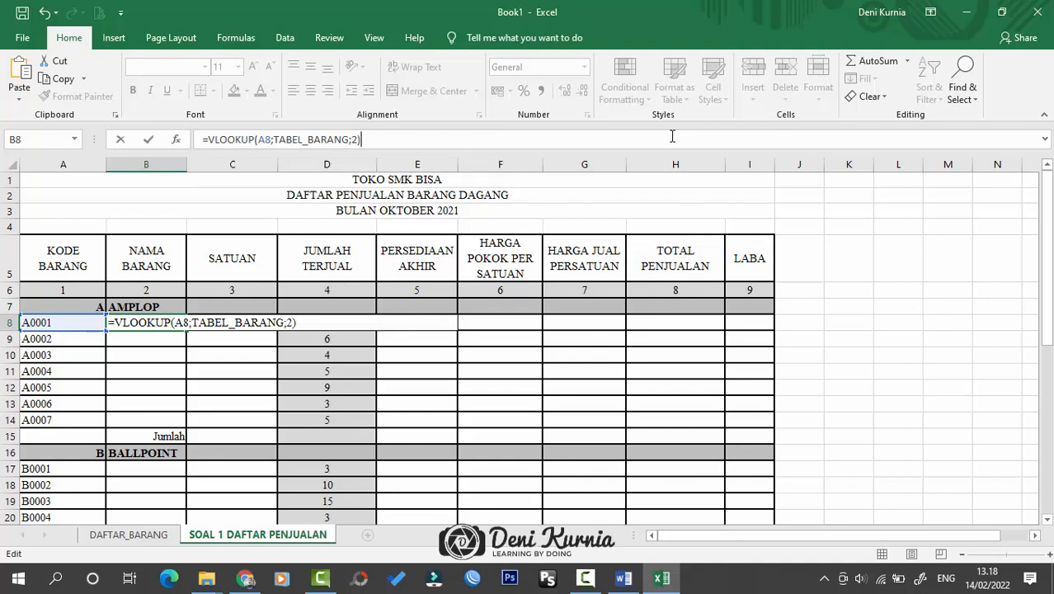
{"action": "key", "text": "Return"}
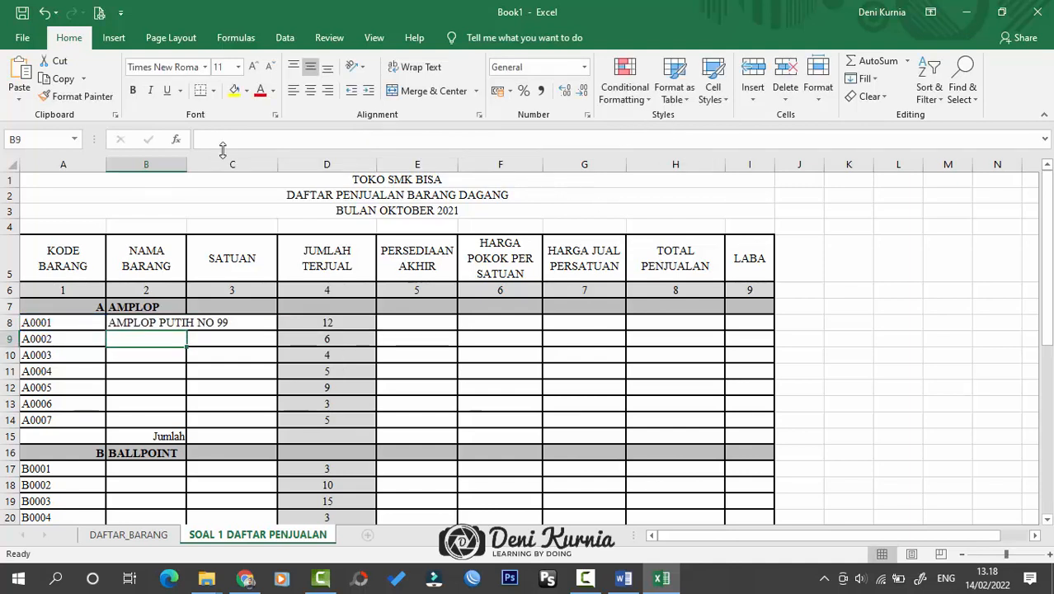
- Widen column B to fit the item name, and check the B8 result against item A0001 in DAFTAR_BARANG
{"action": "double_click", "coordinate": [188, 161]}
{"action": "left_click", "coordinate": [249, 266]}
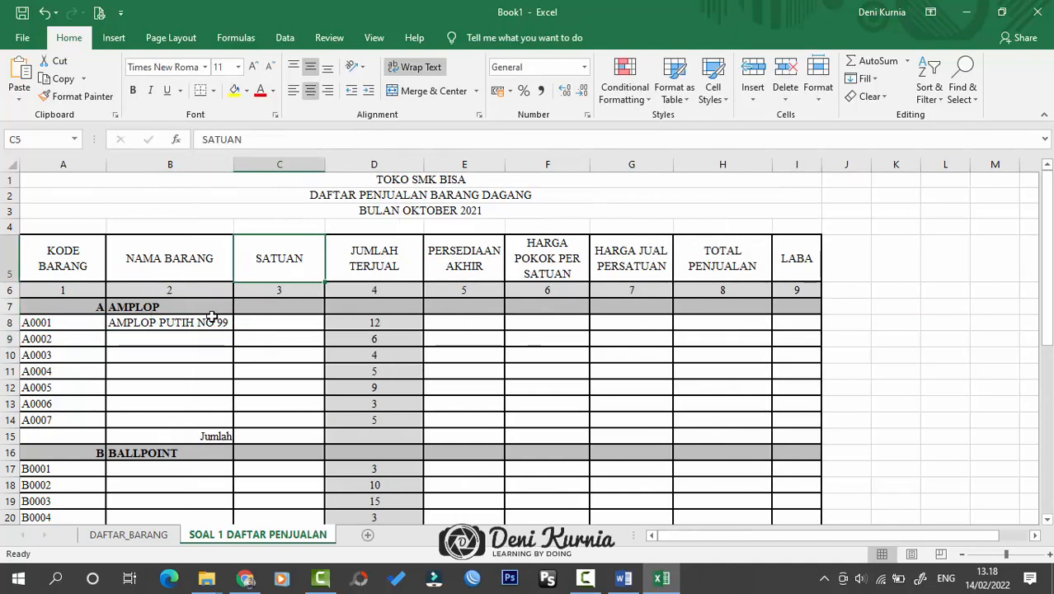
{"action": "left_click", "coordinate": [206, 310]}
{"action": "left_click", "coordinate": [228, 320]}
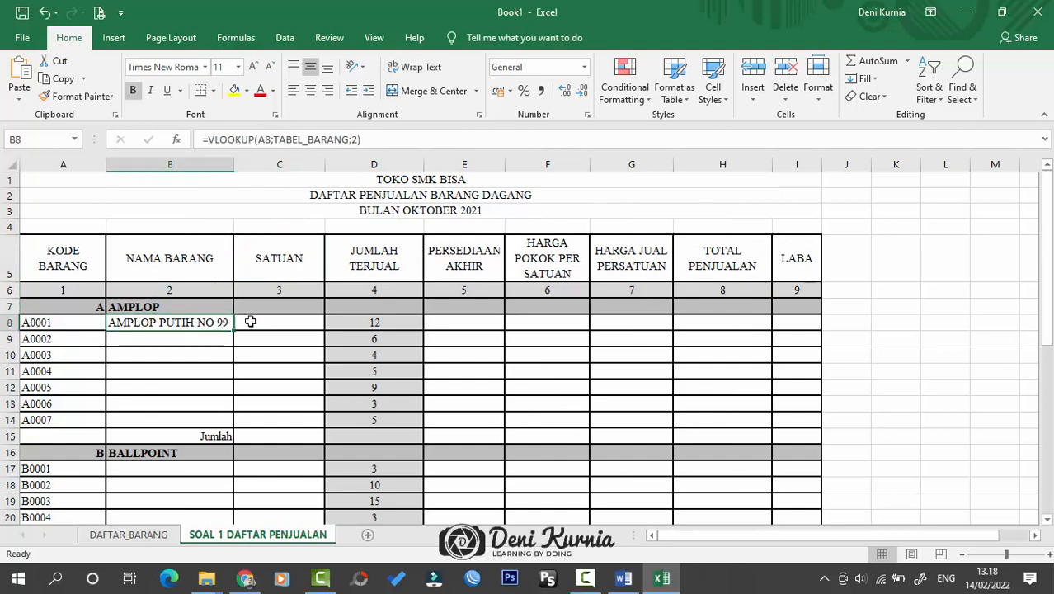
{"action": "left_click", "coordinate": [148, 536]}
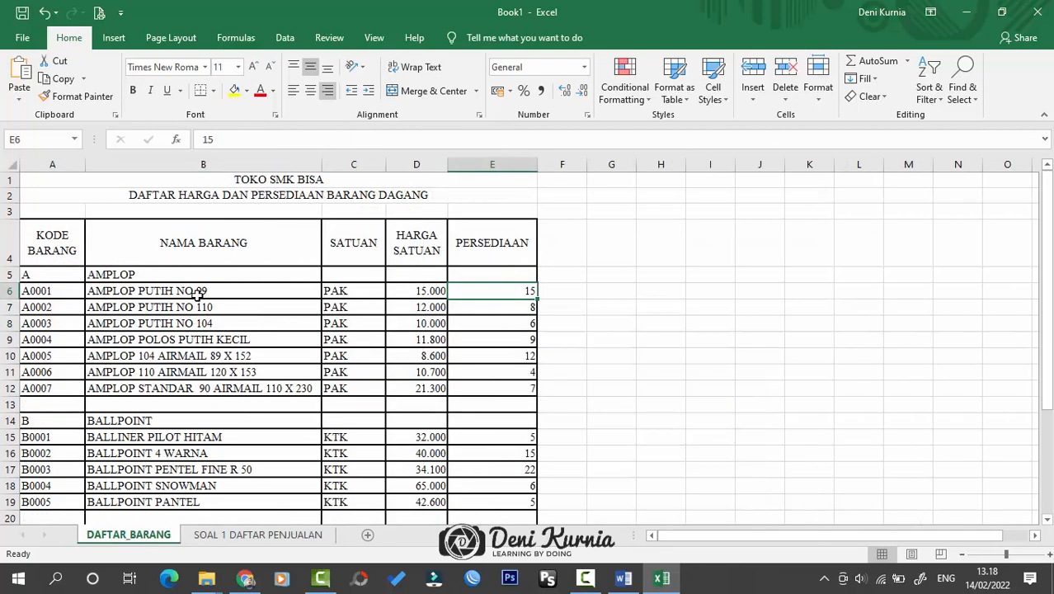
{"action": "left_click", "coordinate": [198, 294]}
{"action": "left_click", "coordinate": [258, 534]}
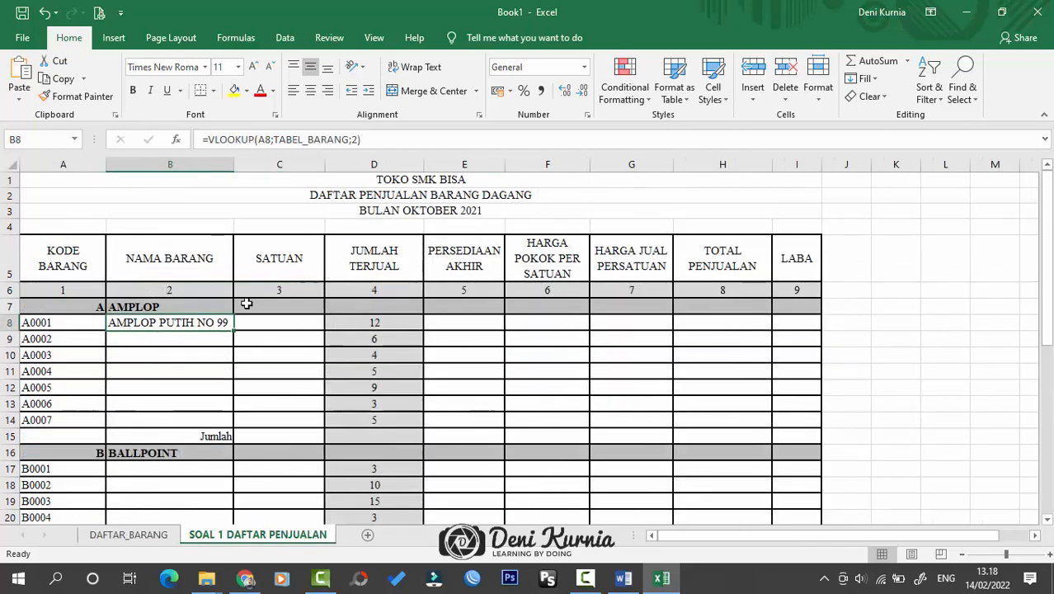
{"action": "left_click_drag", "start_coordinate": [230, 169], "coordinate": [239, 170]}
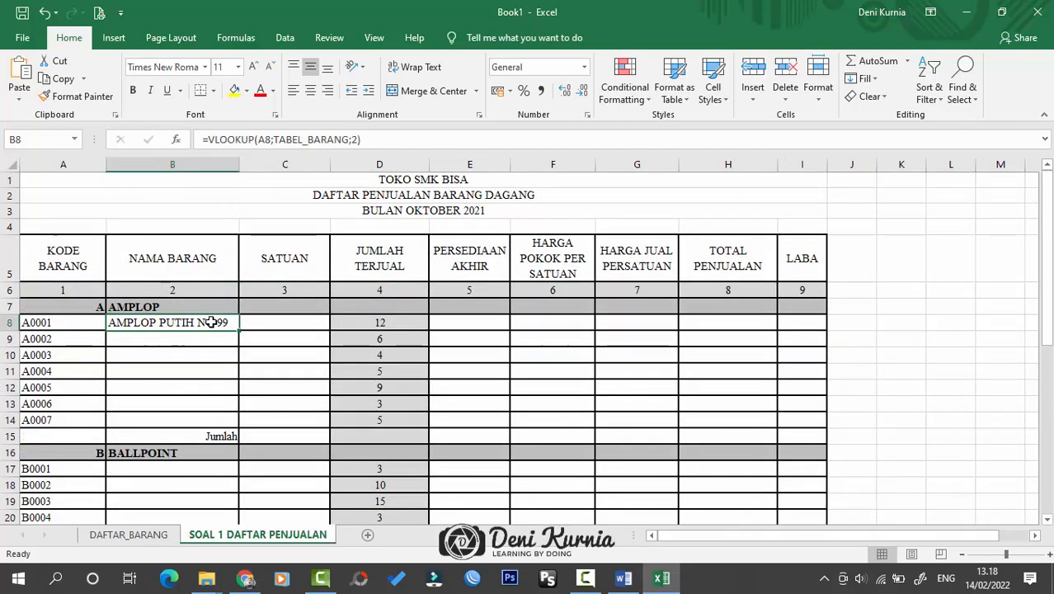
- Fill the B8 item name formula down to B14 and autofit column B to the longest name
{"action": "left_click_drag", "start_coordinate": [237, 331], "coordinate": [237, 424]}
{"action": "double_click", "coordinate": [238, 168]}
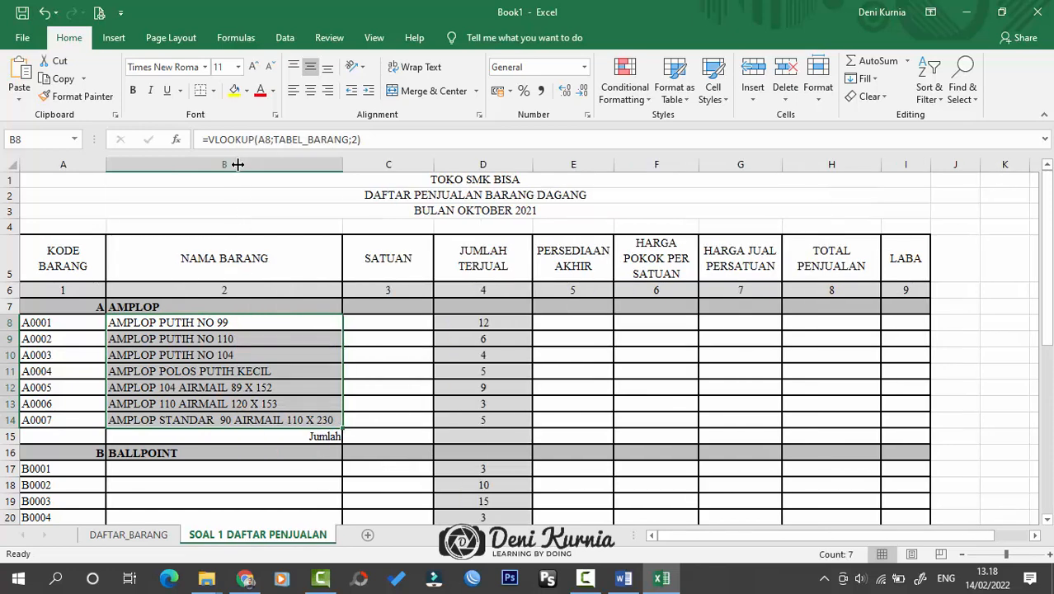
{"action": "left_click", "coordinate": [420, 322]}
- Copy the item name formula from B8 into B17 for the first BALLPOINT item
{"action": "scroll", "coordinate": [290, 313], "scroll_direction": "down", "scroll_amount": 3}
{"action": "scroll", "coordinate": [213, 231], "scroll_direction": "up", "scroll_amount": 1}
{"action": "left_click", "coordinate": [209, 198]}
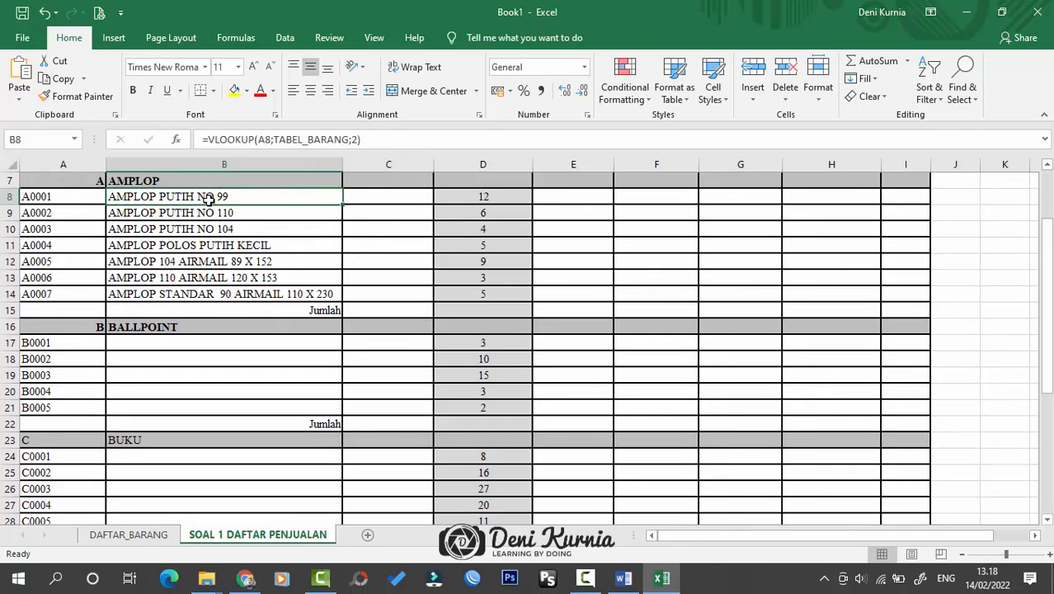
{"action": "key", "text": "ctrl+c"}
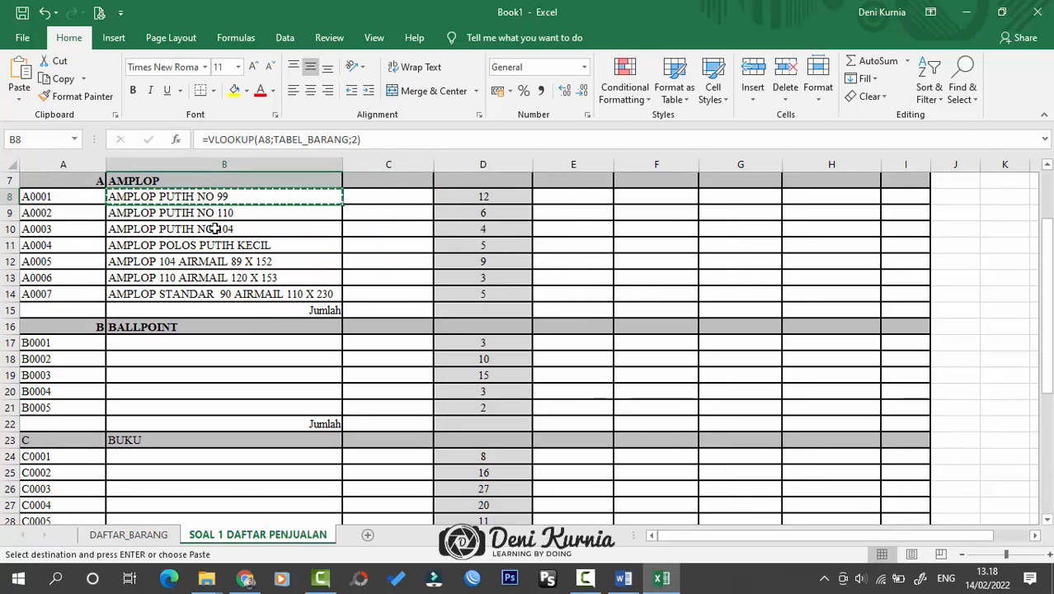
{"action": "left_click", "coordinate": [204, 343]}
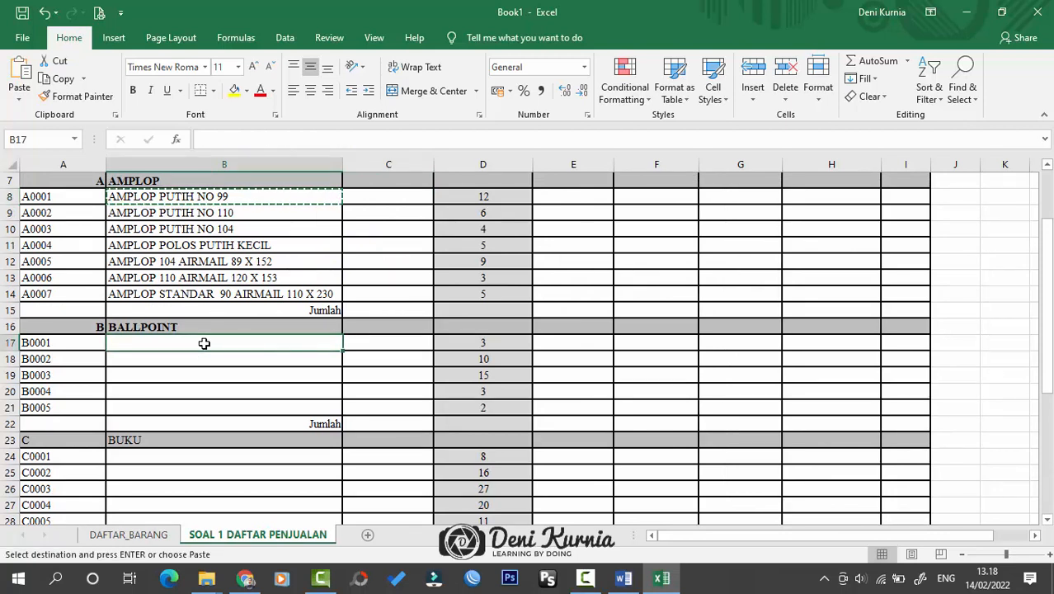
{"action": "key", "text": "ctrl+v"}
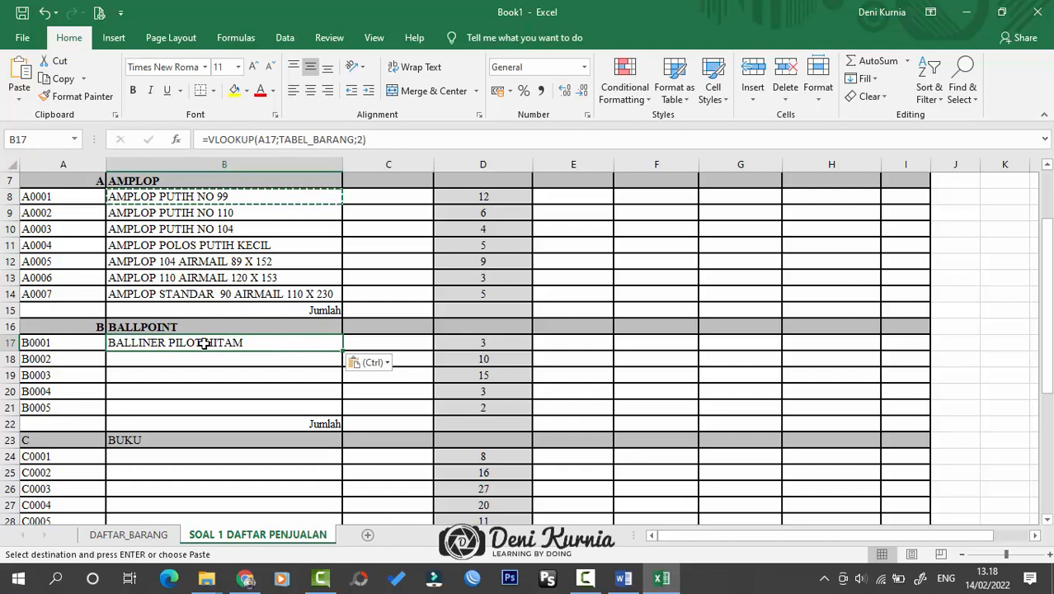
- Fill the BALLPOINT item name formula from B17 down to B21
{"action": "left_click_drag", "start_coordinate": [342, 351], "coordinate": [338, 414]}
{"action": "scroll", "coordinate": [165, 453], "scroll_direction": "down", "scroll_amount": 1}
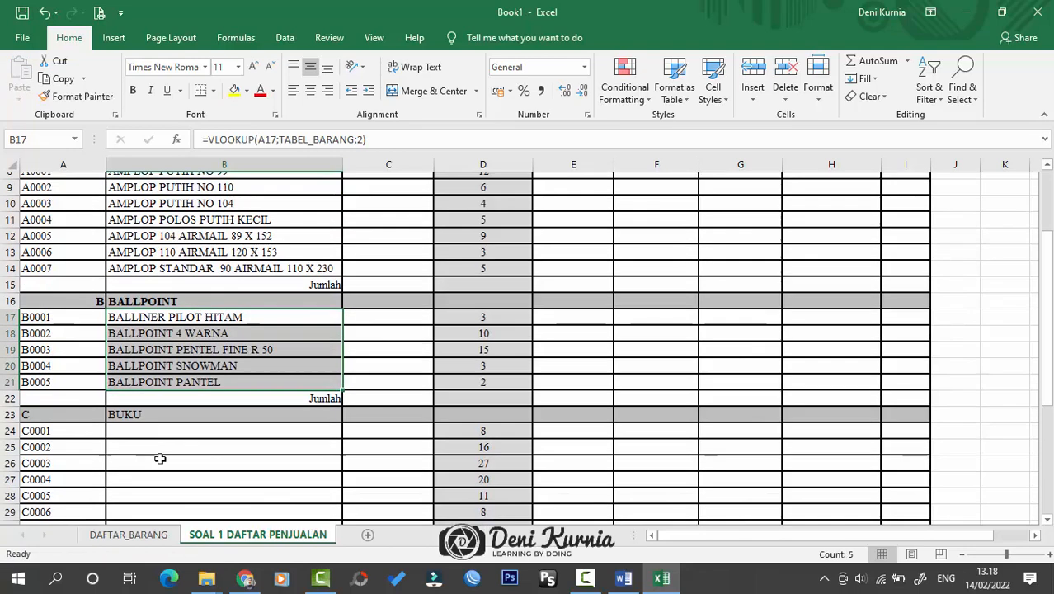
{"action": "left_click", "coordinate": [121, 406]}
- Copy the item name formula from B21 into B24 and fill it down through the BUKU items to B32
{"action": "left_click", "coordinate": [157, 356]}
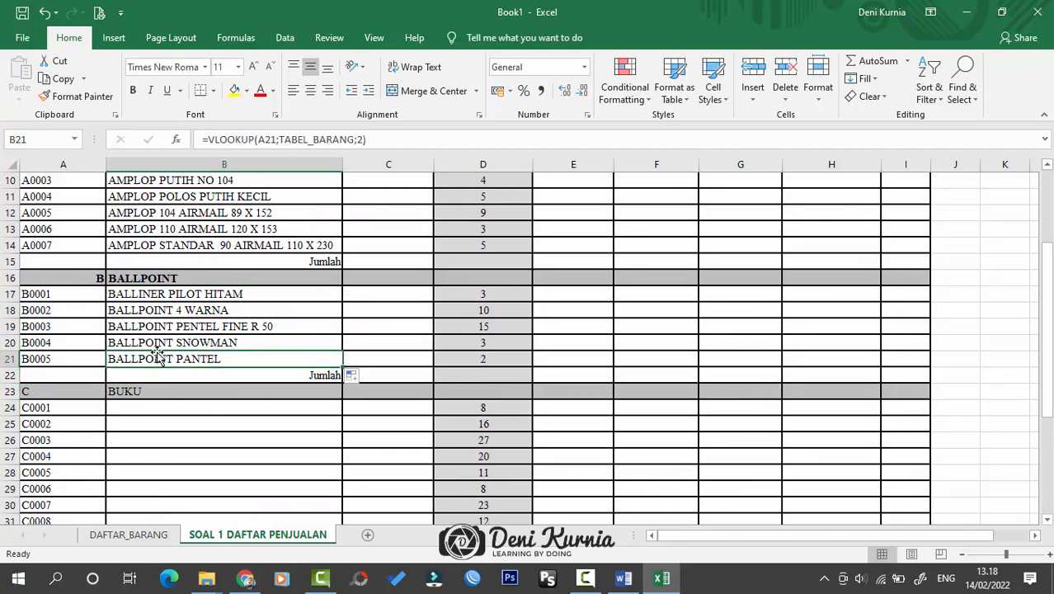
{"action": "key", "text": "ctrl+c"}
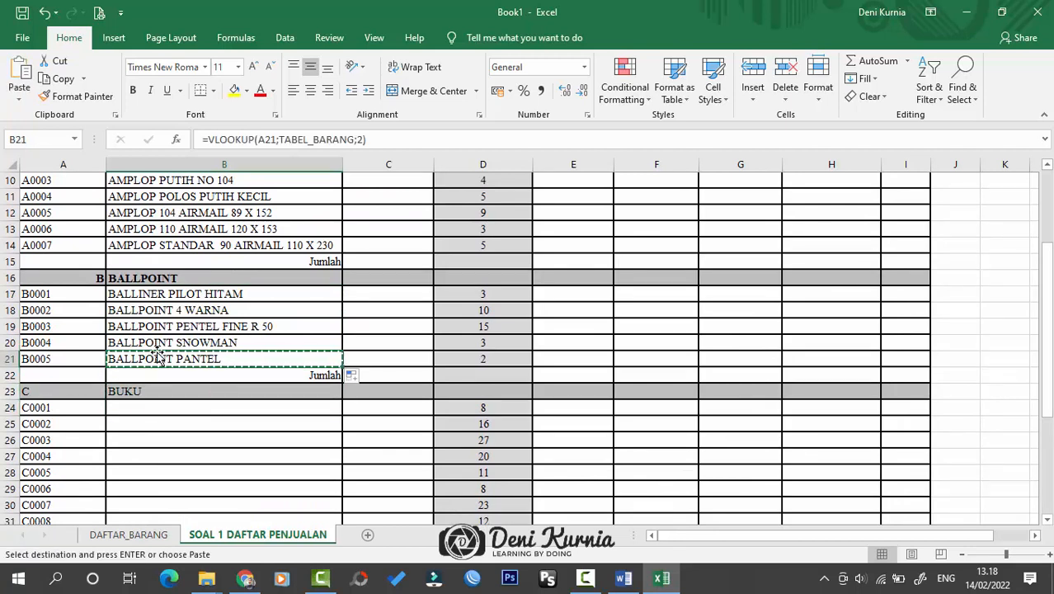
{"action": "left_click", "coordinate": [135, 408]}
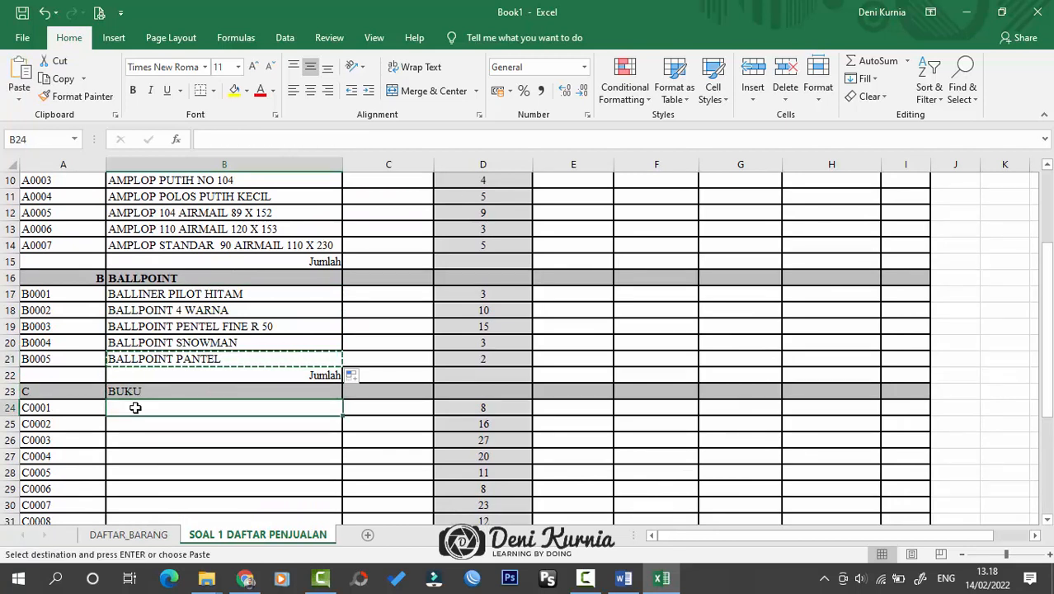
{"action": "key", "text": "ctrl+v"}
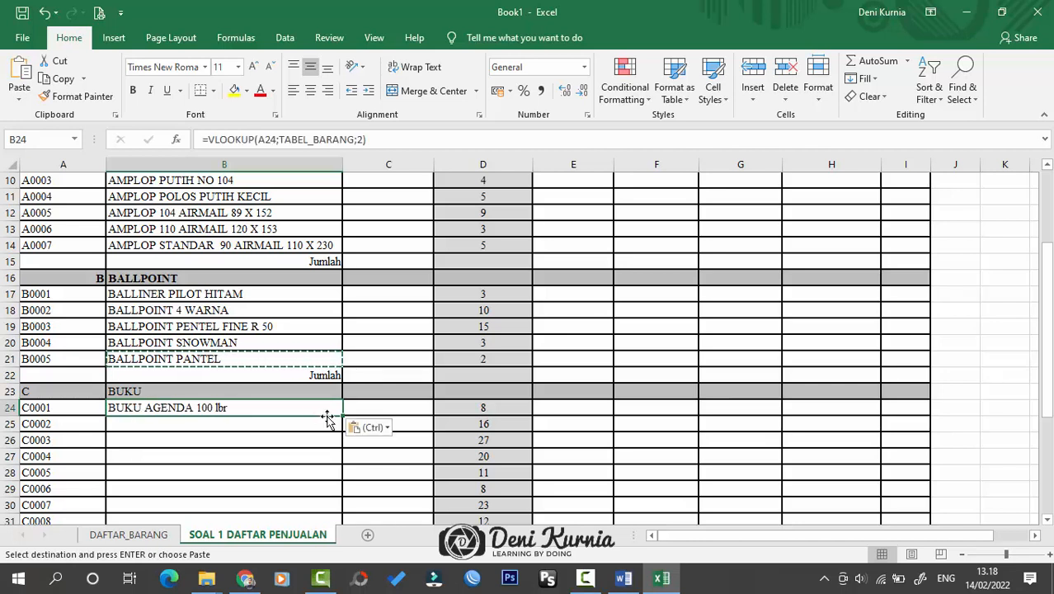
{"action": "left_click_drag", "start_coordinate": [343, 415], "coordinate": [334, 488]}
{"action": "left_click", "coordinate": [248, 423]}
- Make the BUKU category heading in A23:B23 bold like the other category headings
{"action": "left_click_drag", "start_coordinate": [105, 344], "coordinate": [162, 341]}
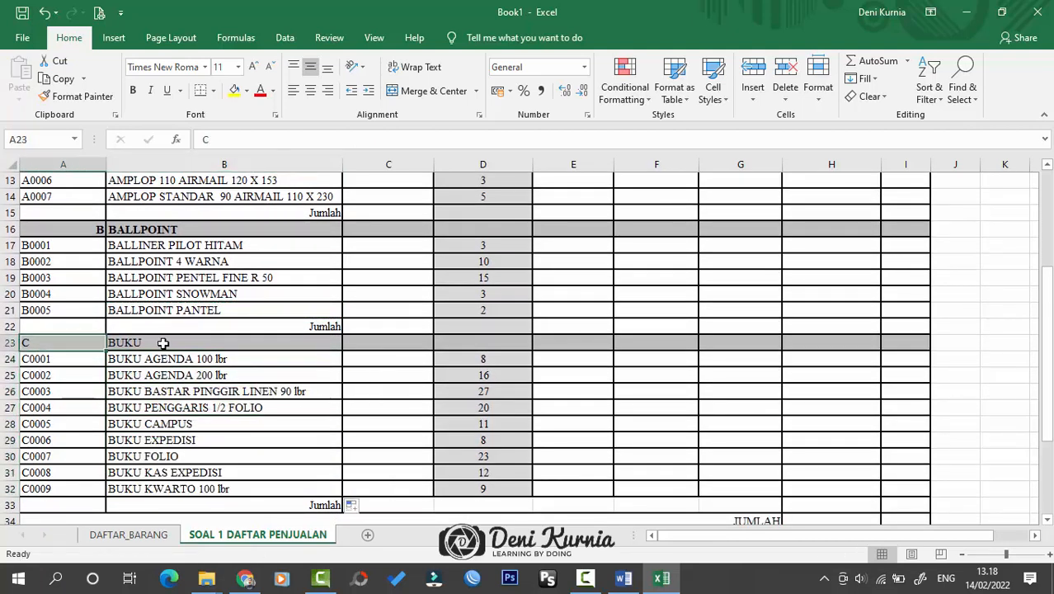
{"action": "left_click", "coordinate": [133, 90]}
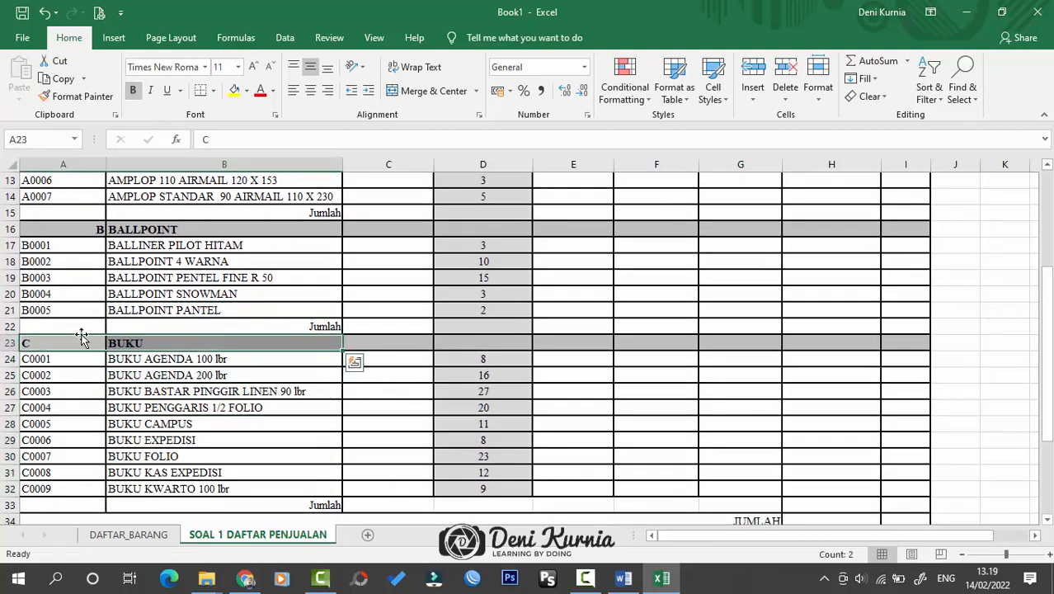
{"action": "scroll", "coordinate": [174, 322], "scroll_direction": "up", "scroll_amount": 3}
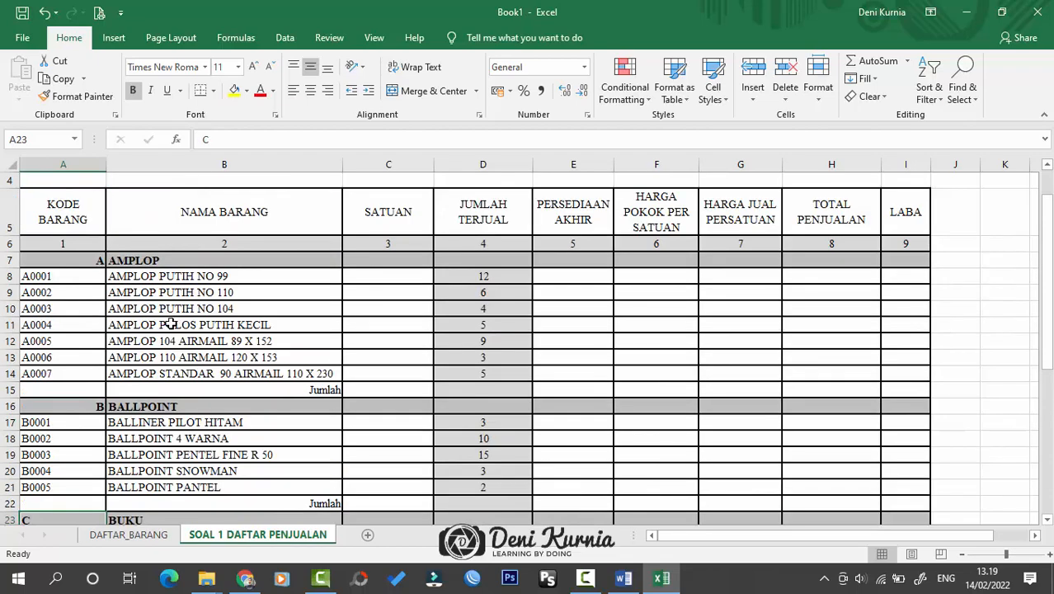
- Check the category headings in the Word exam document, and right-align the letter C in A23 of the Excel sales sheet
{"action": "left_click", "coordinate": [623, 577]}
{"action": "scroll", "coordinate": [521, 358], "scroll_direction": "down", "scroll_amount": 5}
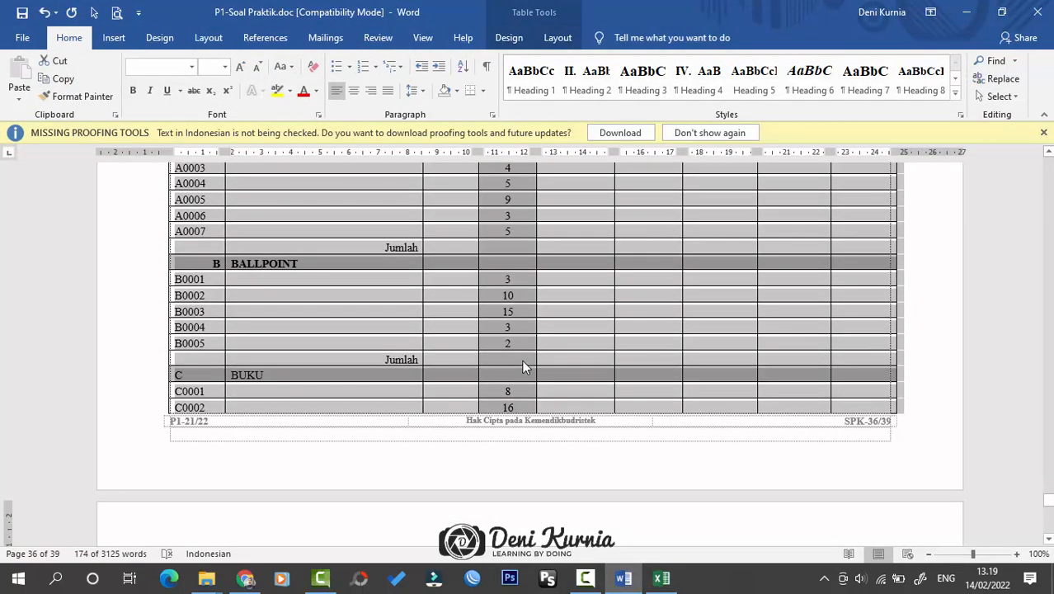
{"action": "scroll", "coordinate": [521, 359], "scroll_direction": "up", "scroll_amount": 2}
{"action": "left_click", "coordinate": [963, 10]}
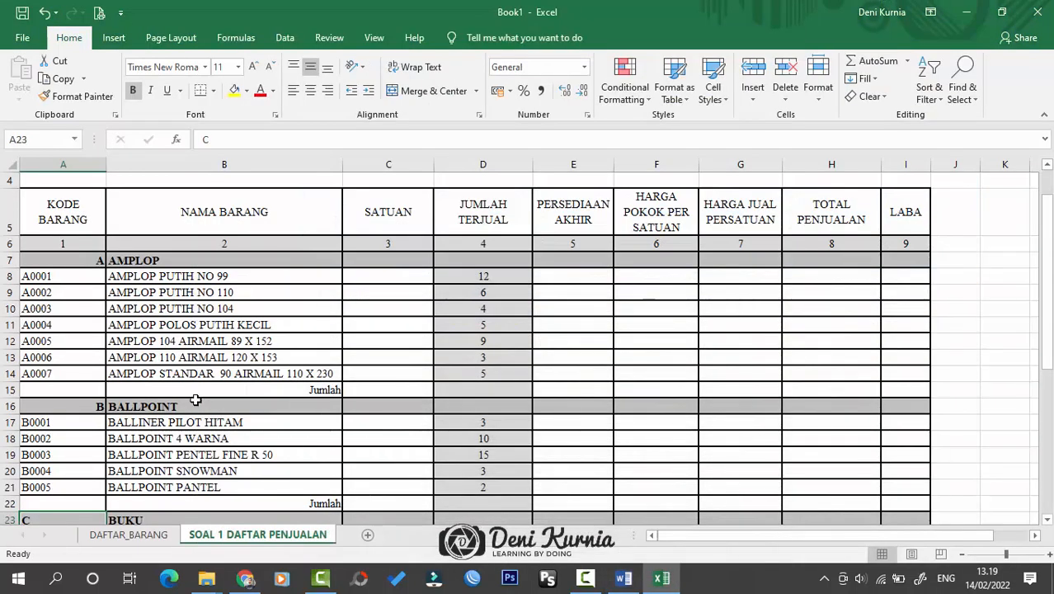
{"action": "scroll", "coordinate": [494, 347], "scroll_direction": "down", "scroll_amount": 4}
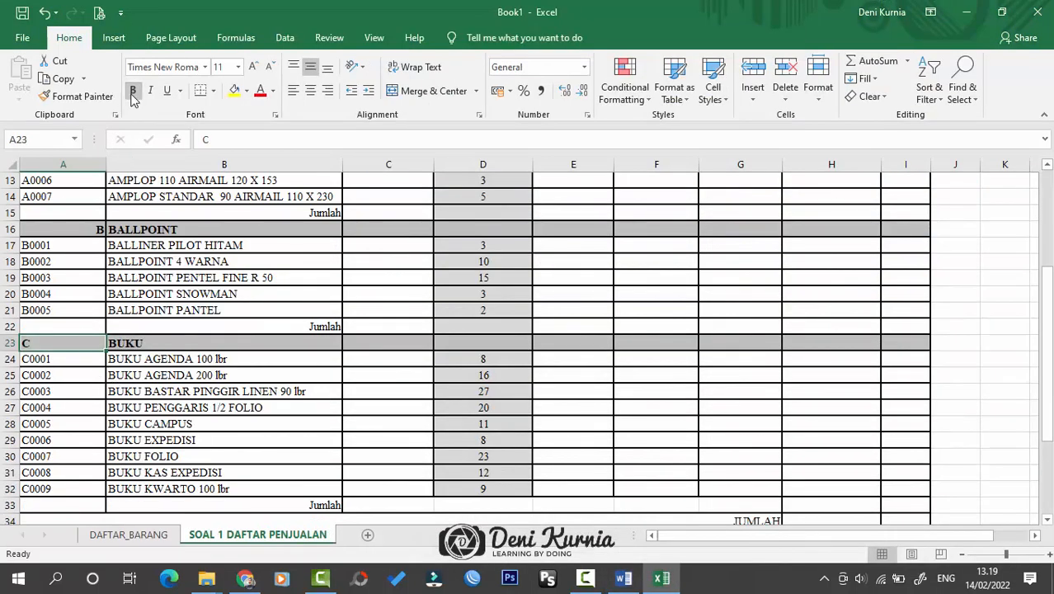
{"action": "left_click", "coordinate": [327, 90]}
{"action": "left_click", "coordinate": [395, 328]}
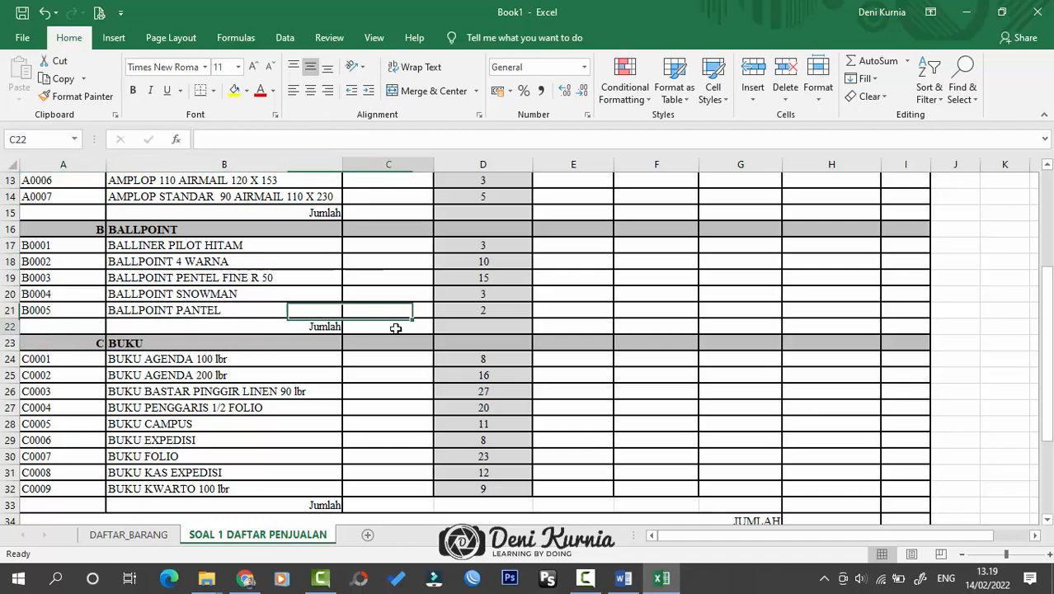
{"action": "left_click", "coordinate": [400, 393]}
- Review the item names in all three categories and the Pertanyaan instructions below the sales table
{"action": "scroll", "coordinate": [400, 393], "scroll_direction": "up", "scroll_amount": 4}
{"action": "scroll", "coordinate": [400, 393], "scroll_direction": "down", "scroll_amount": 2}
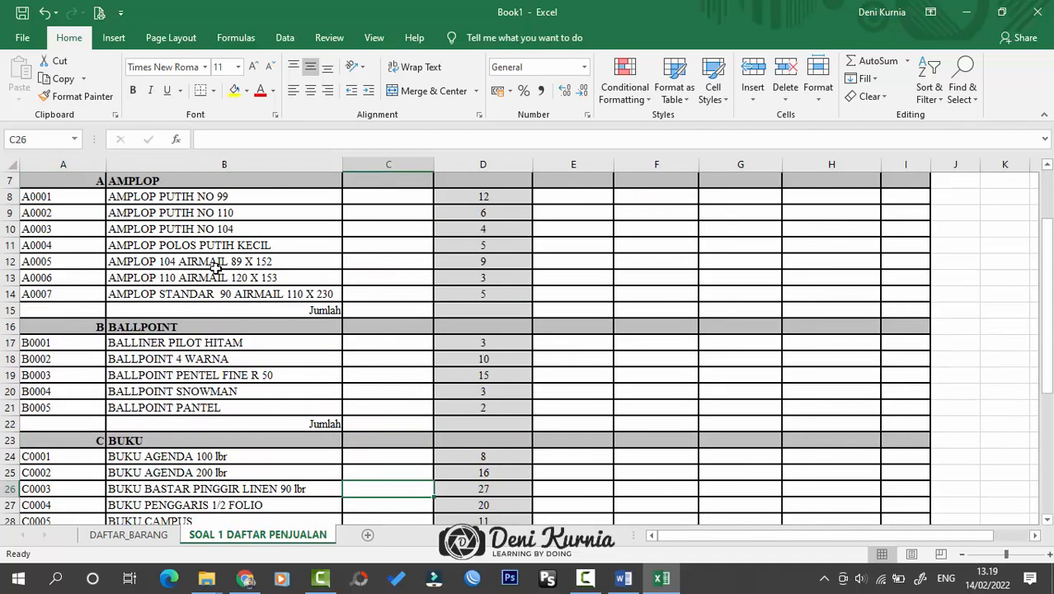
{"action": "scroll", "coordinate": [215, 265], "scroll_direction": "up", "scroll_amount": 1}
{"action": "scroll", "coordinate": [81, 261], "scroll_direction": "down", "scroll_amount": 3}
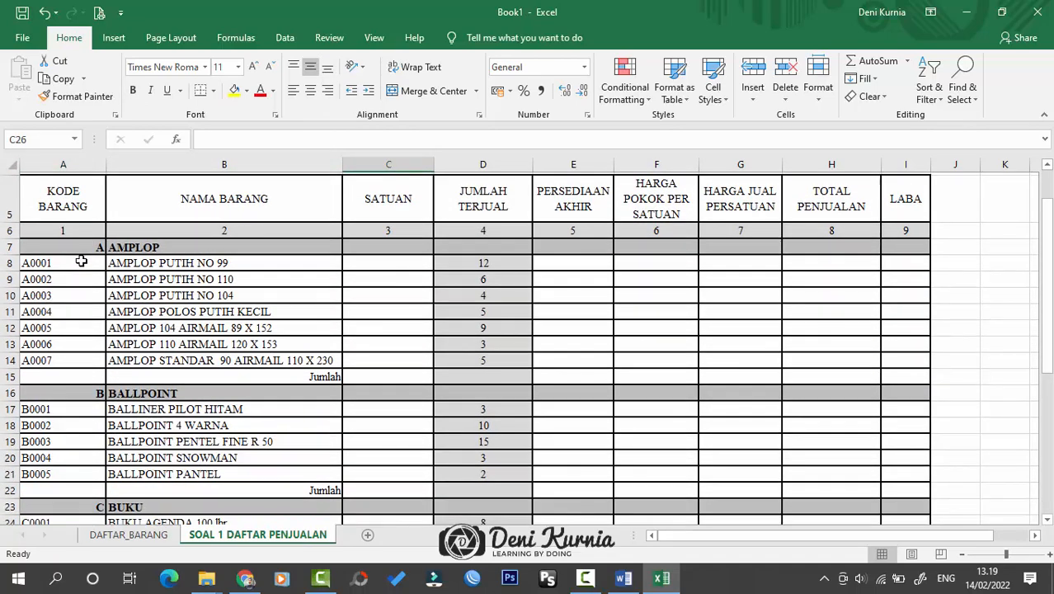
{"action": "scroll", "coordinate": [83, 259], "scroll_direction": "up", "scroll_amount": 2}
{"action": "scroll", "coordinate": [465, 275], "scroll_direction": "down", "scroll_amount": 2}
{"action": "scroll", "coordinate": [465, 275], "scroll_direction": "down", "scroll_amount": 6}
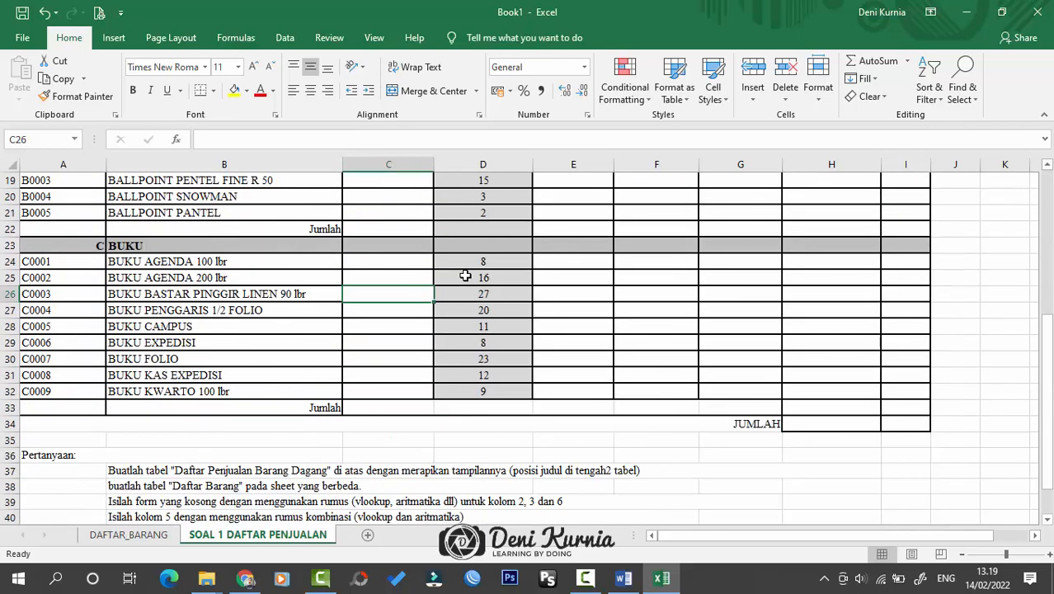
{"action": "scroll", "coordinate": [465, 275], "scroll_direction": "up", "scroll_amount": 8}
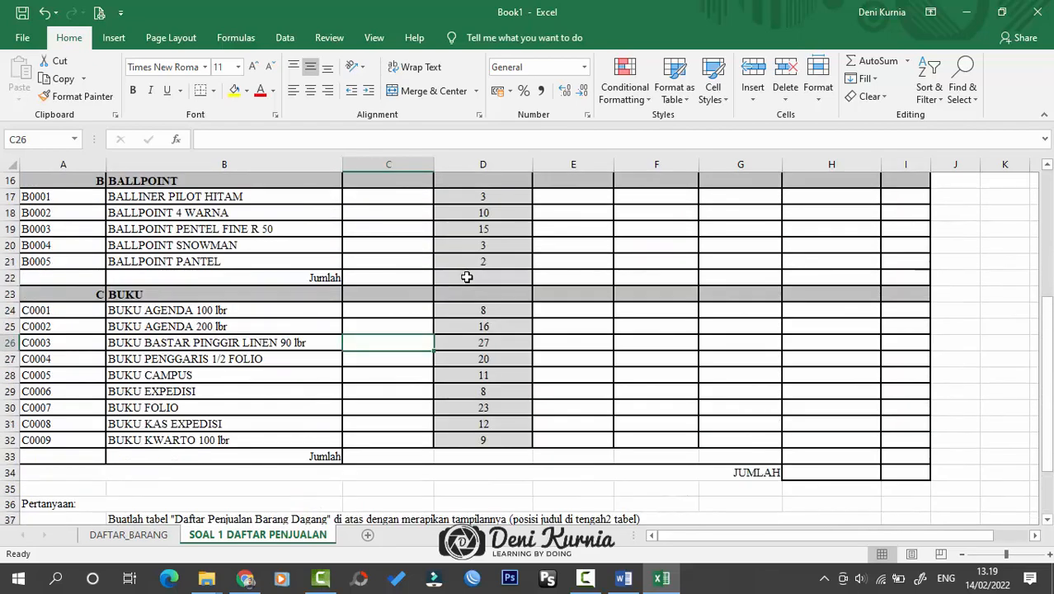
- Check which column of DAFTAR_BARANG holds the SATUAN of item A0001, and return to the sales sheet
{"action": "left_click", "coordinate": [395, 277]}
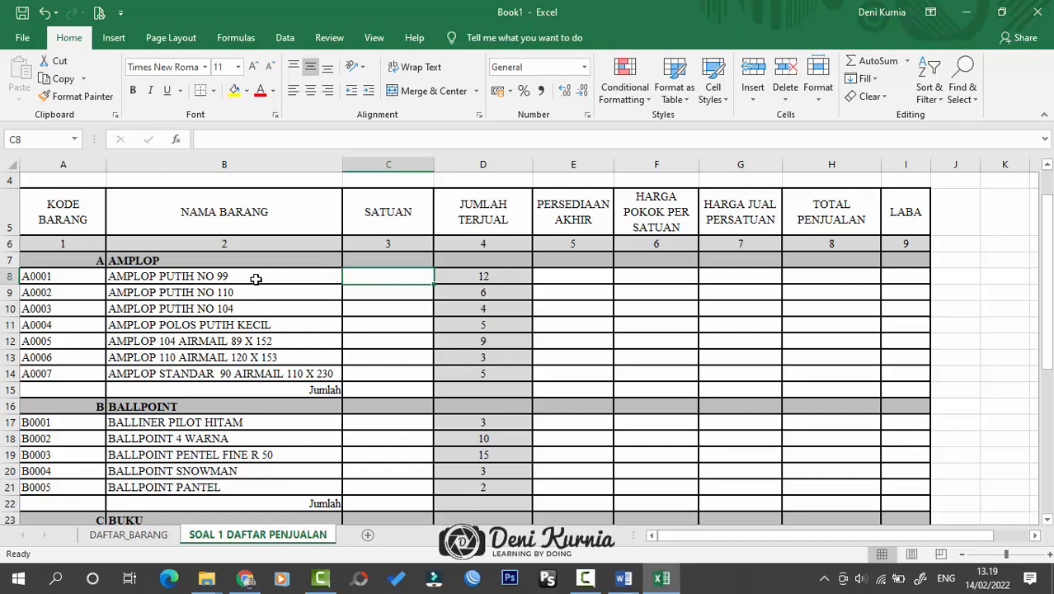
{"action": "left_click", "coordinate": [129, 534]}
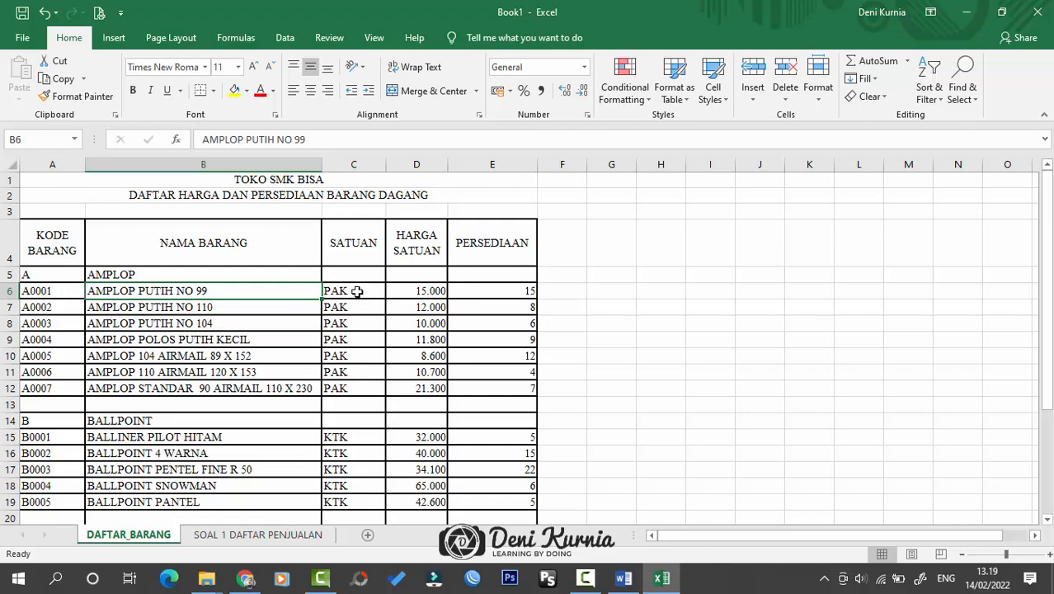
{"action": "left_click", "coordinate": [284, 534]}
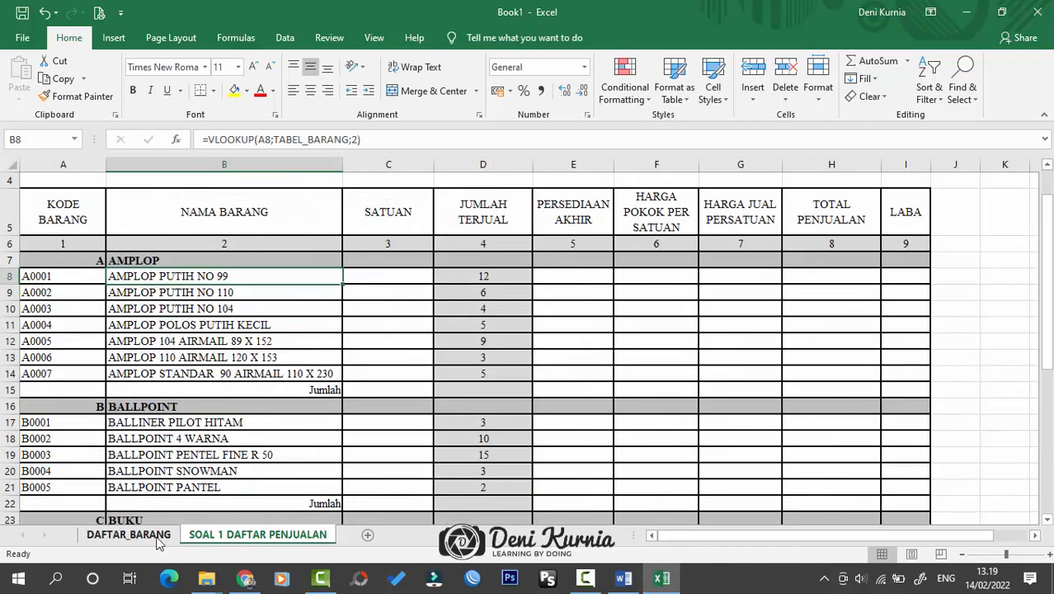
{"action": "left_click", "coordinate": [130, 534]}
{"action": "left_click", "coordinate": [357, 294]}
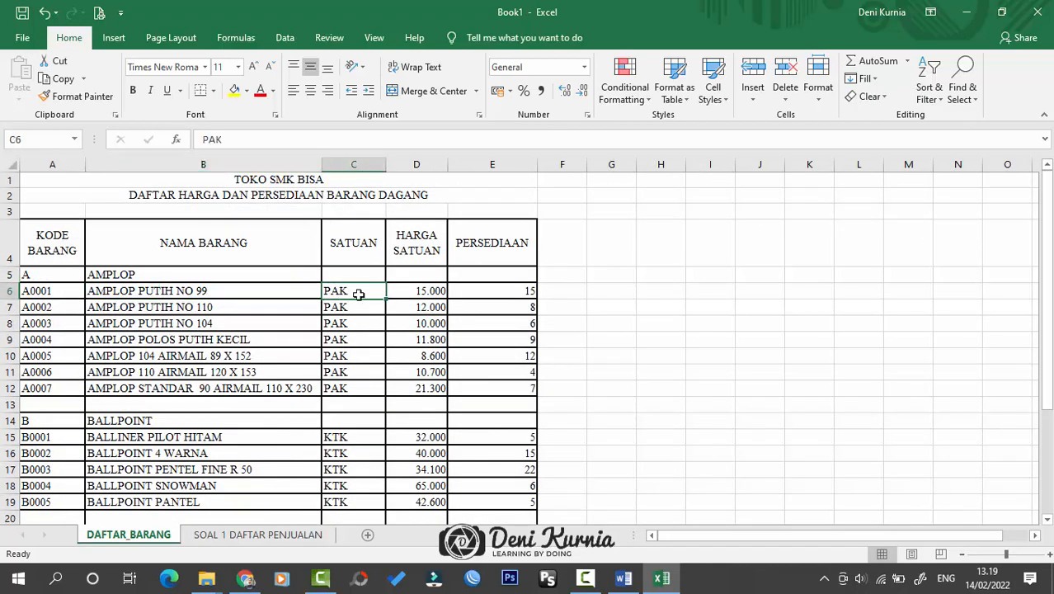
{"action": "left_click", "coordinate": [258, 534]}
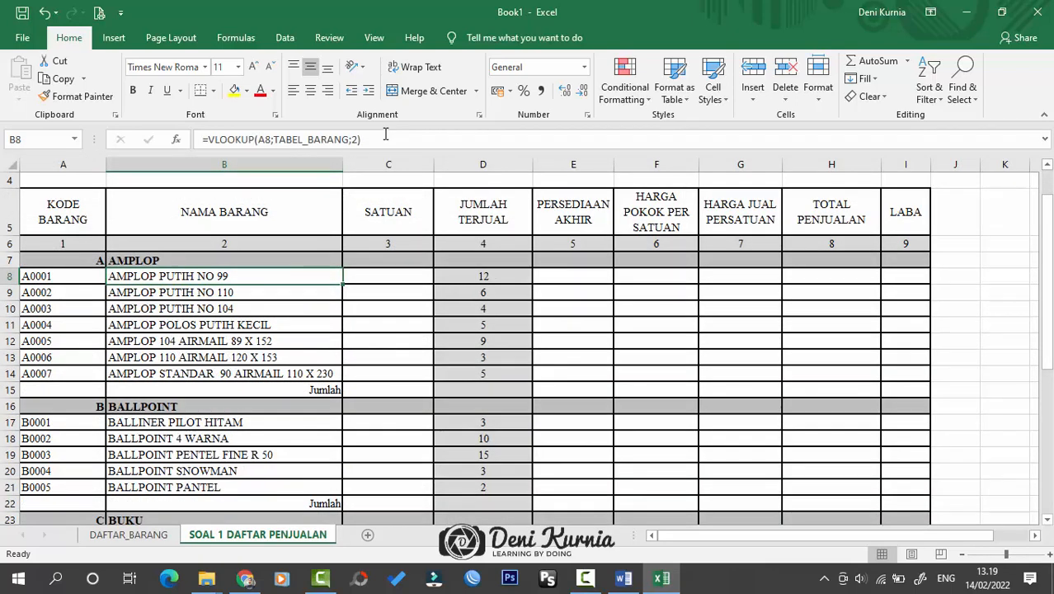
- Reuse the B8 formula text in C8 with column index 3, giving =VLOOKUP(A8;TABEL_BARANG;3)
{"action": "left_click_drag", "start_coordinate": [385, 139], "coordinate": [201, 138]}
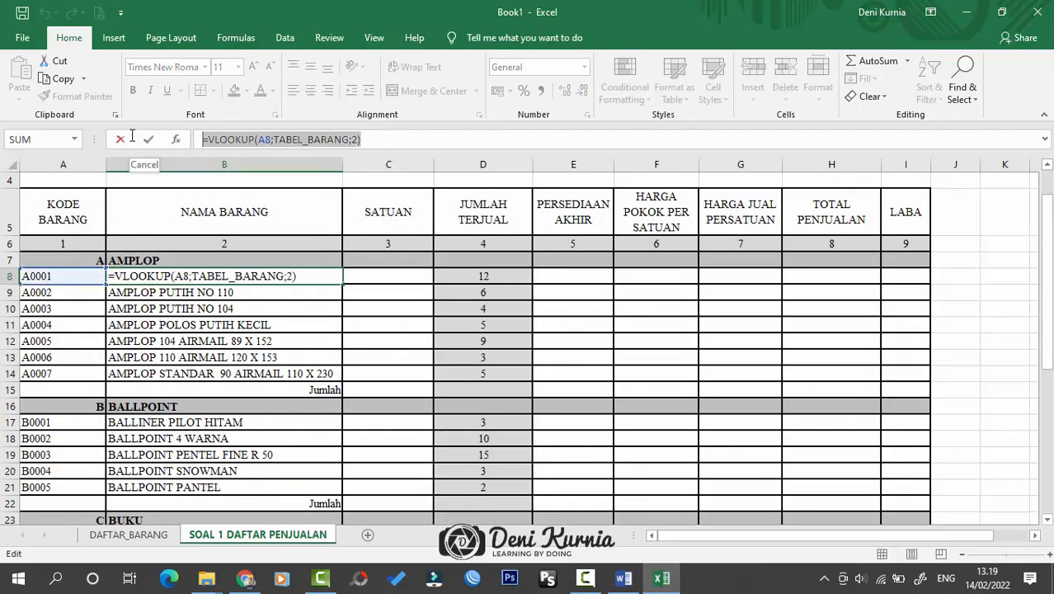
{"action": "key", "text": "ctrl+c"}
{"action": "key", "text": "Escape"}
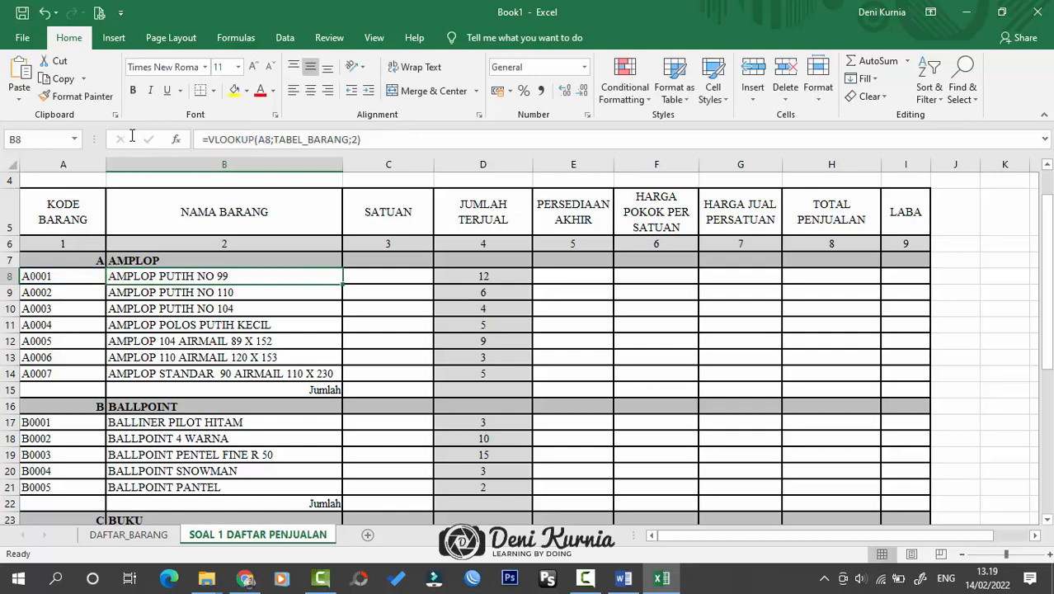
{"action": "left_click", "coordinate": [378, 277]}
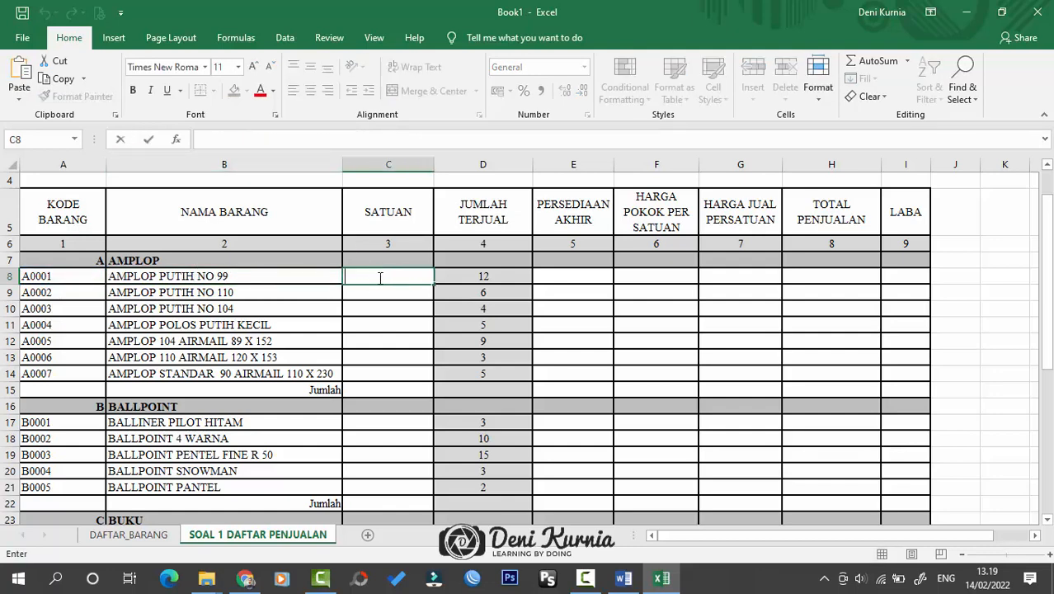
{"action": "key", "text": "ctrl+v"}
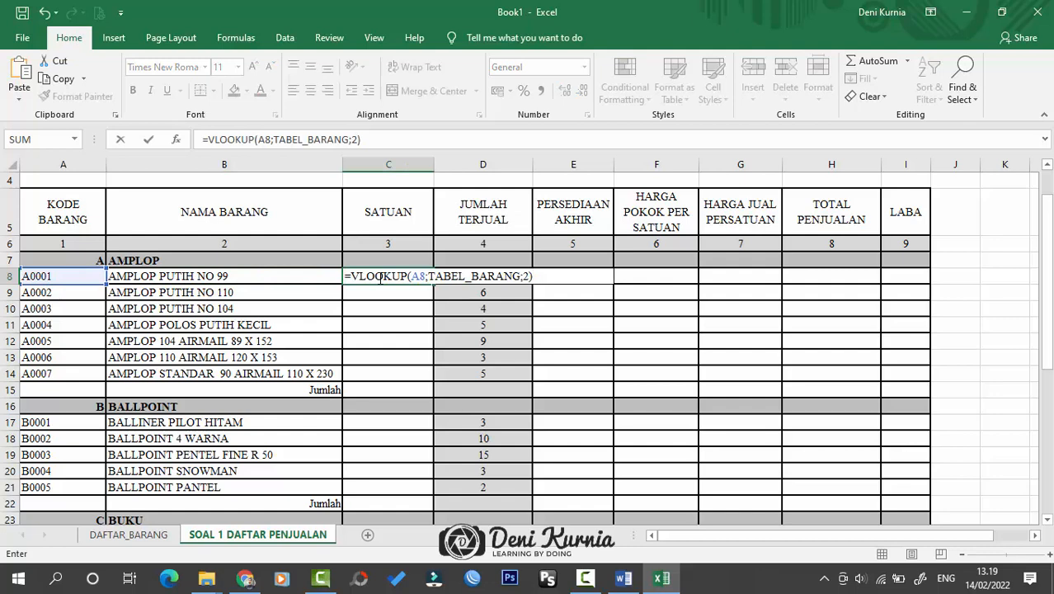
{"action": "left_click", "coordinate": [356, 141]}
{"action": "key", "text": "BackSpace"}
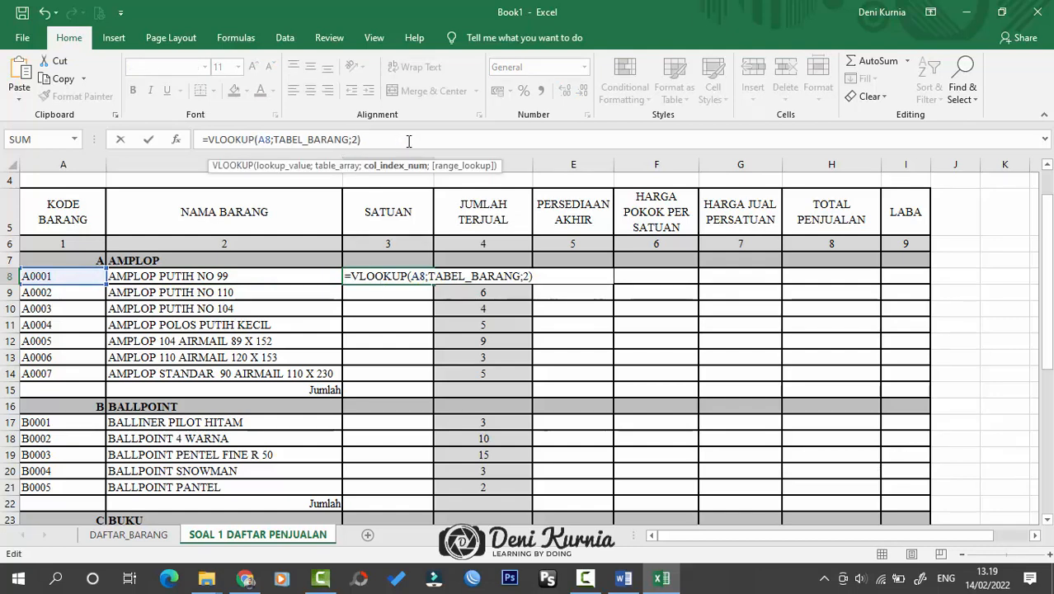
{"action": "type", "text": "3"}
{"action": "key", "text": "Return"}
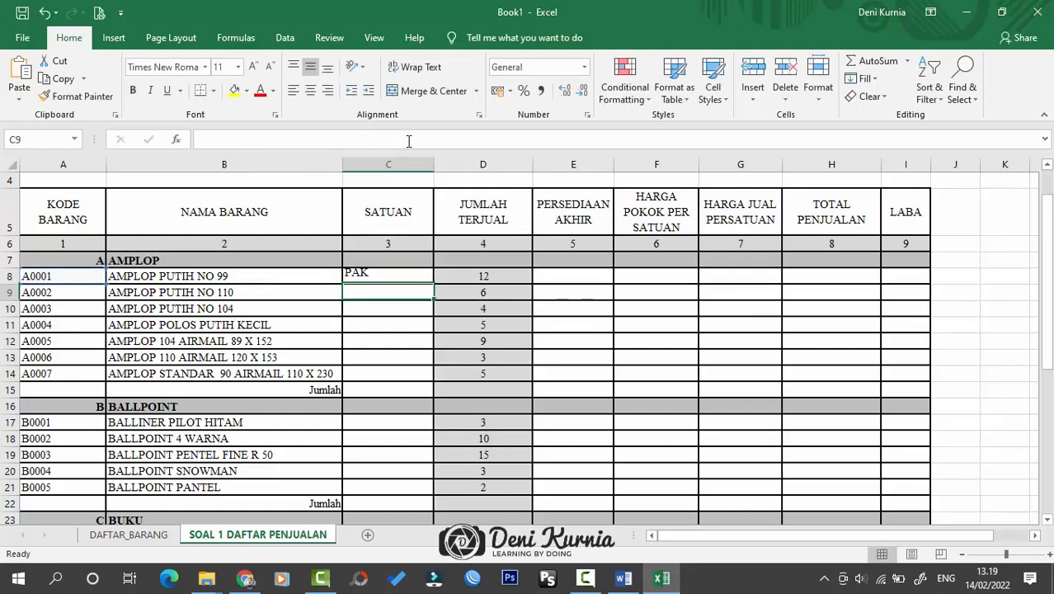
- Fill the SATUAN formula from C8 down to C14 and center the AMPLOP units
{"action": "left_click", "coordinate": [378, 275]}
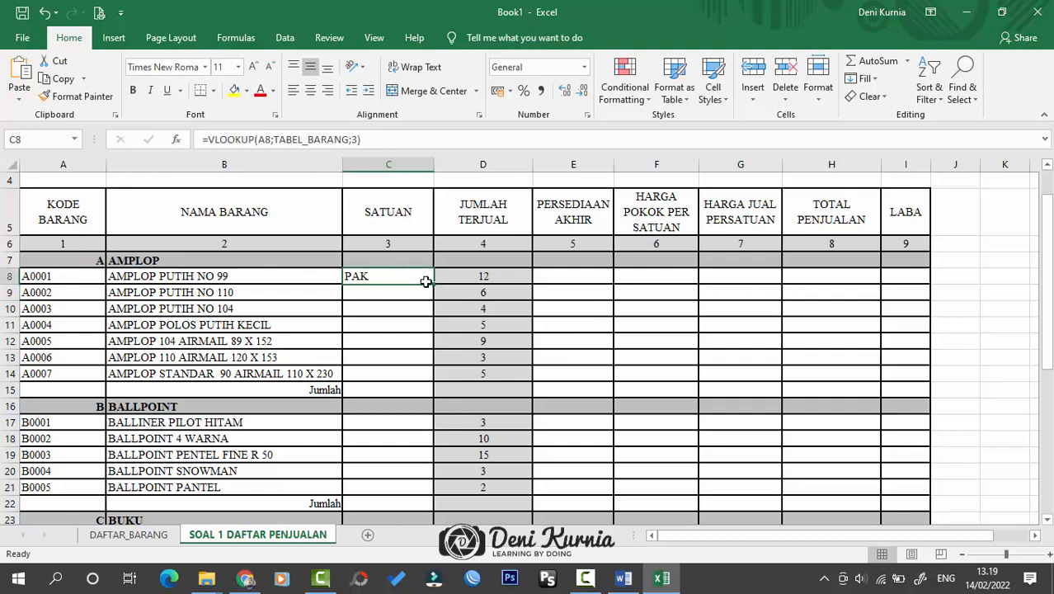
{"action": "left_click_drag", "start_coordinate": [433, 283], "coordinate": [425, 378]}
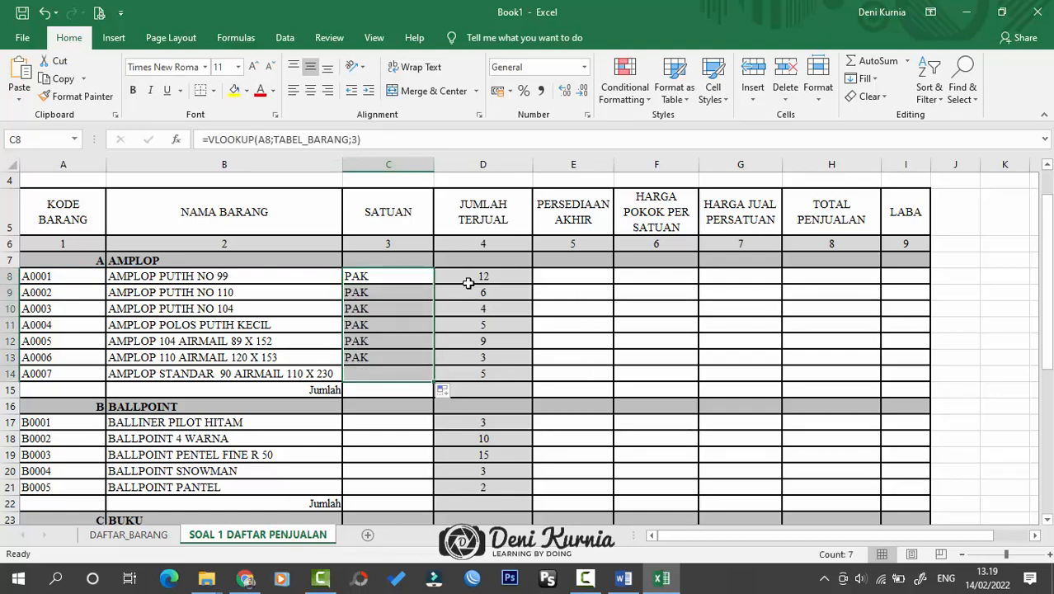
{"action": "left_click", "coordinate": [310, 91]}
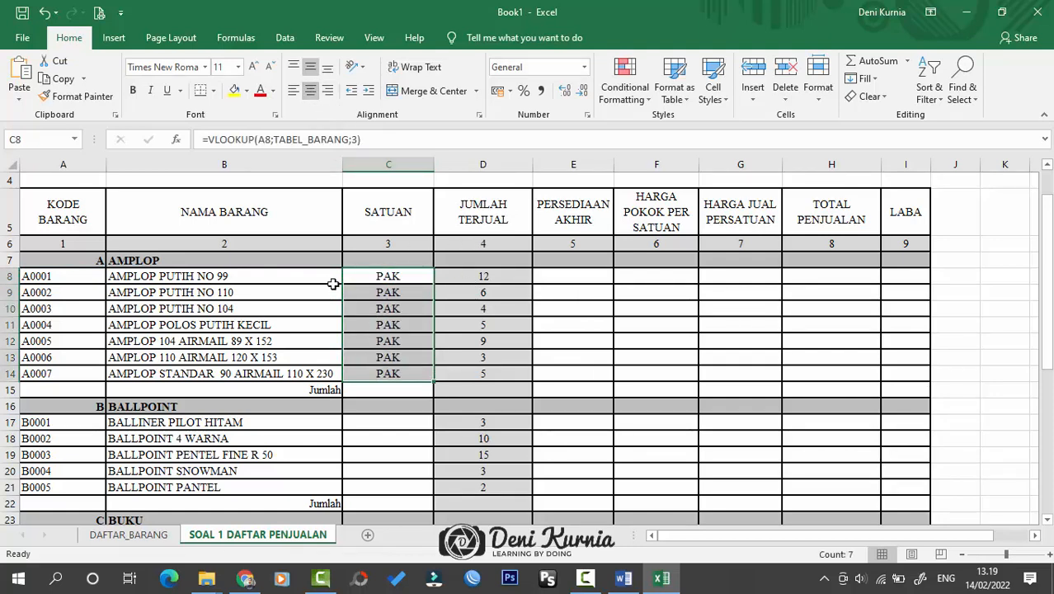
{"action": "left_click", "coordinate": [429, 332]}
- Copy the SATUAN formula from C14 into C17 and fill it down through the BALLPOINT items to C21
{"action": "scroll", "coordinate": [408, 307], "scroll_direction": "down", "scroll_amount": 1}
{"action": "left_click", "coordinate": [398, 292]}
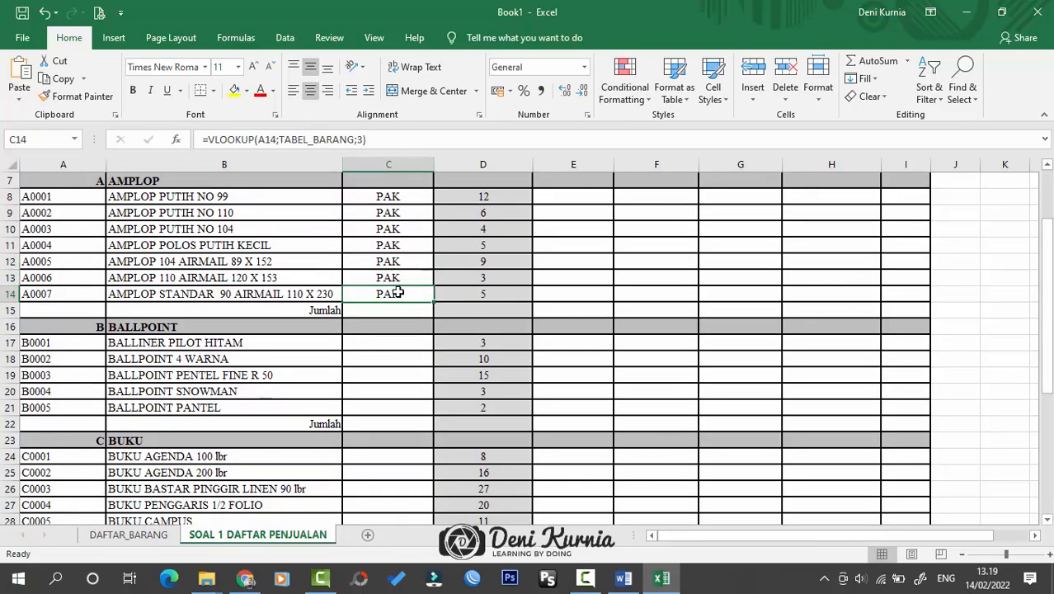
{"action": "key", "text": "ctrl+c"}
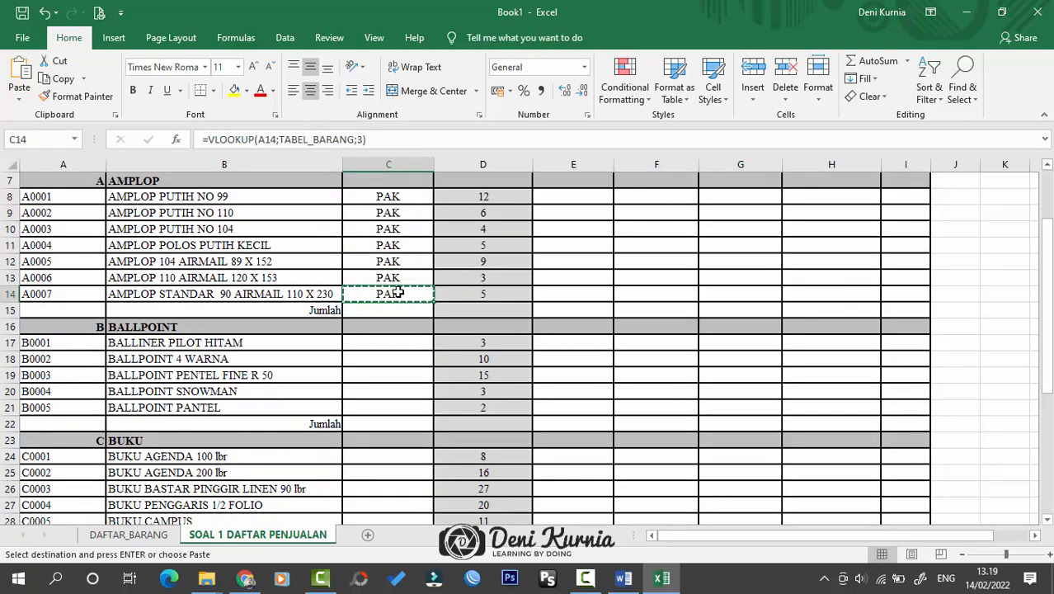
{"action": "left_click", "coordinate": [393, 346]}
{"action": "key", "text": "ctrl+v"}
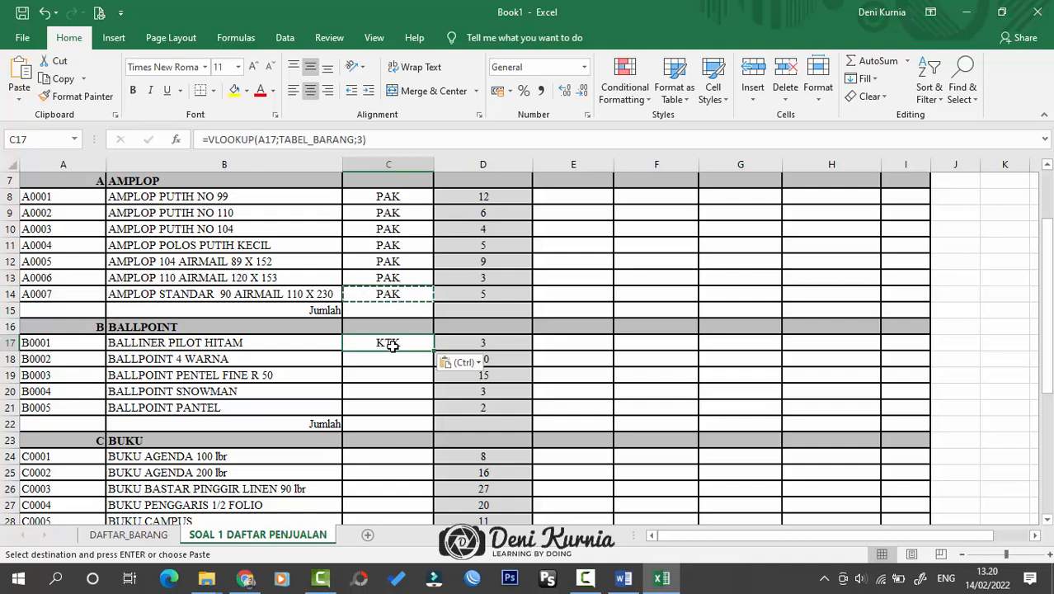
{"action": "key", "text": "Escape"}
{"action": "left_click_drag", "start_coordinate": [433, 351], "coordinate": [429, 415]}
- Copy the SATUAN formula from C21 into C24 and fill it down through the BUKU items to C32
{"action": "scroll", "coordinate": [438, 387], "scroll_direction": "down", "scroll_amount": 1}
{"action": "left_click", "coordinate": [417, 357]}
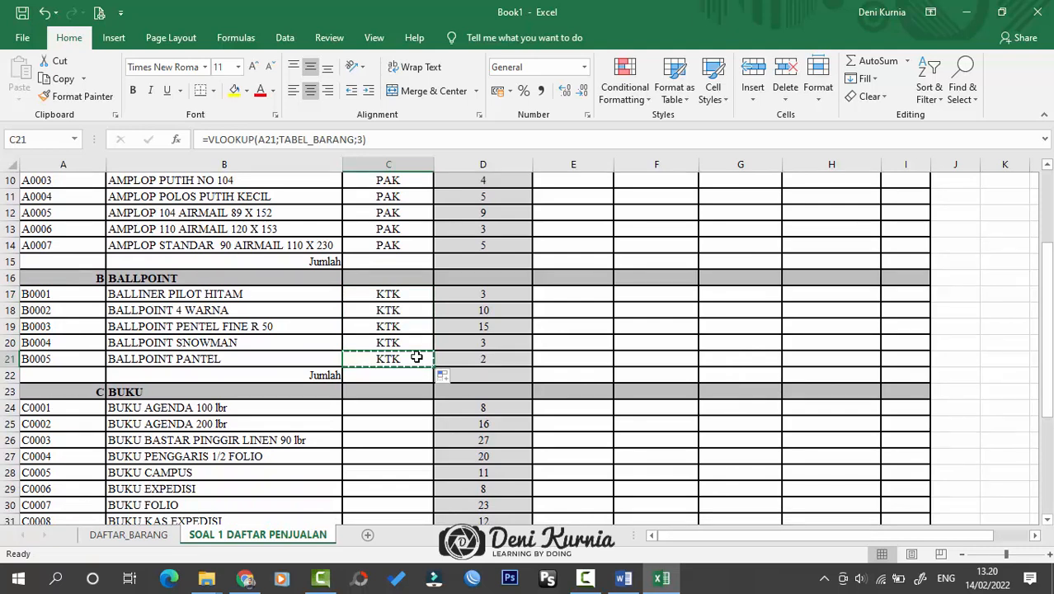
{"action": "key", "text": "ctrl+c"}
{"action": "left_click_drag", "start_coordinate": [390, 414], "coordinate": [390, 417]}
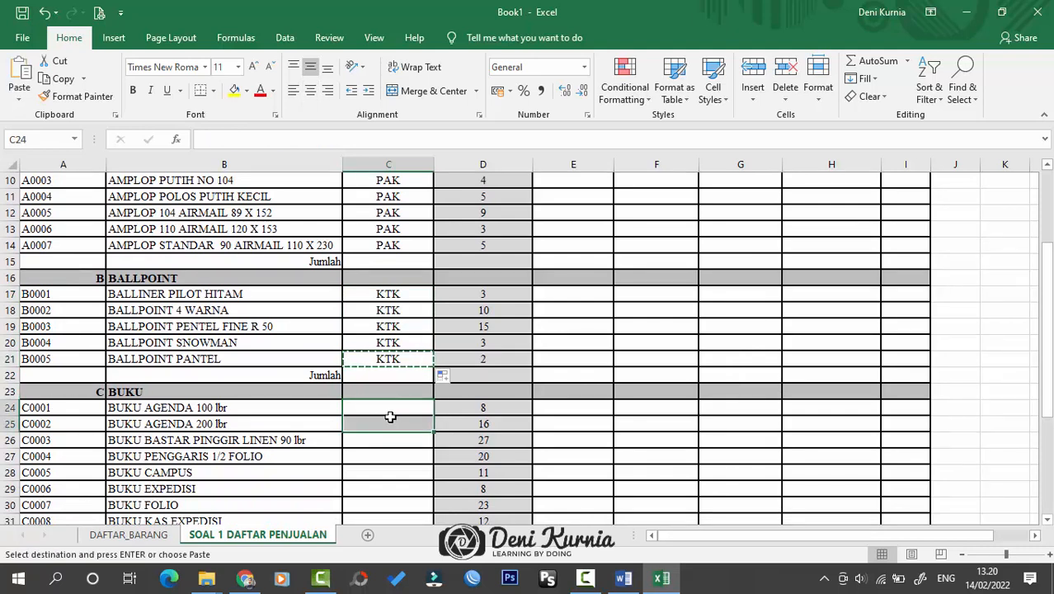
{"action": "key", "text": "Up"}
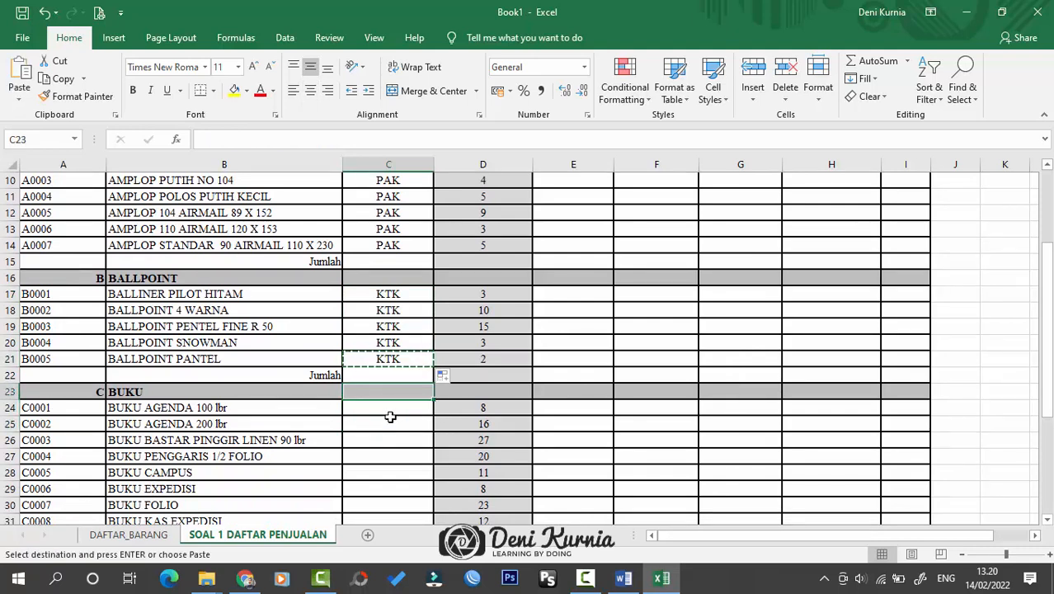
{"action": "key", "text": "Down"}
{"action": "key", "text": "ctrl+v"}
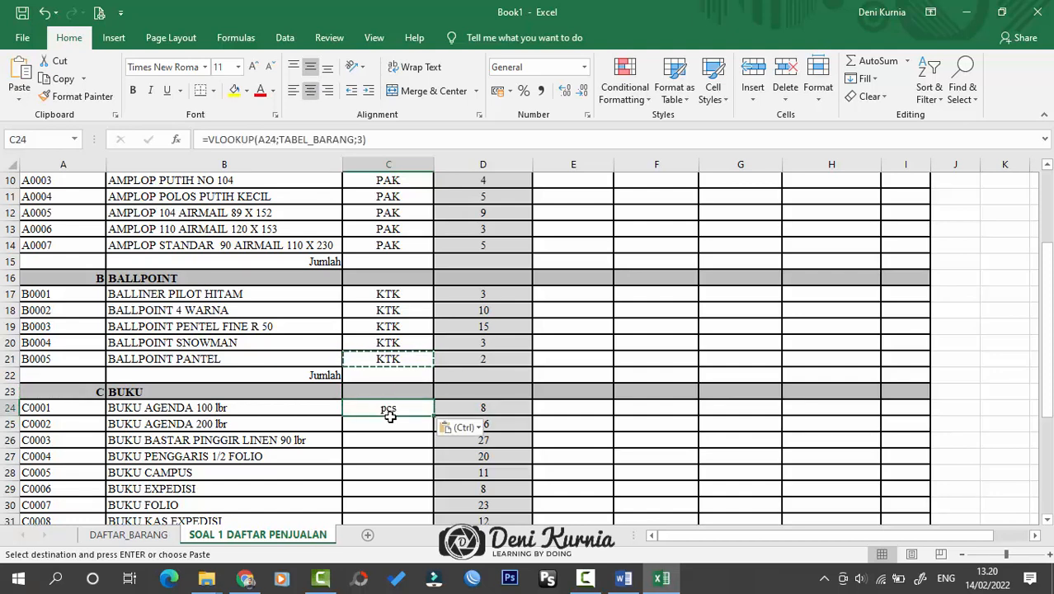
{"action": "key", "text": "Escape"}
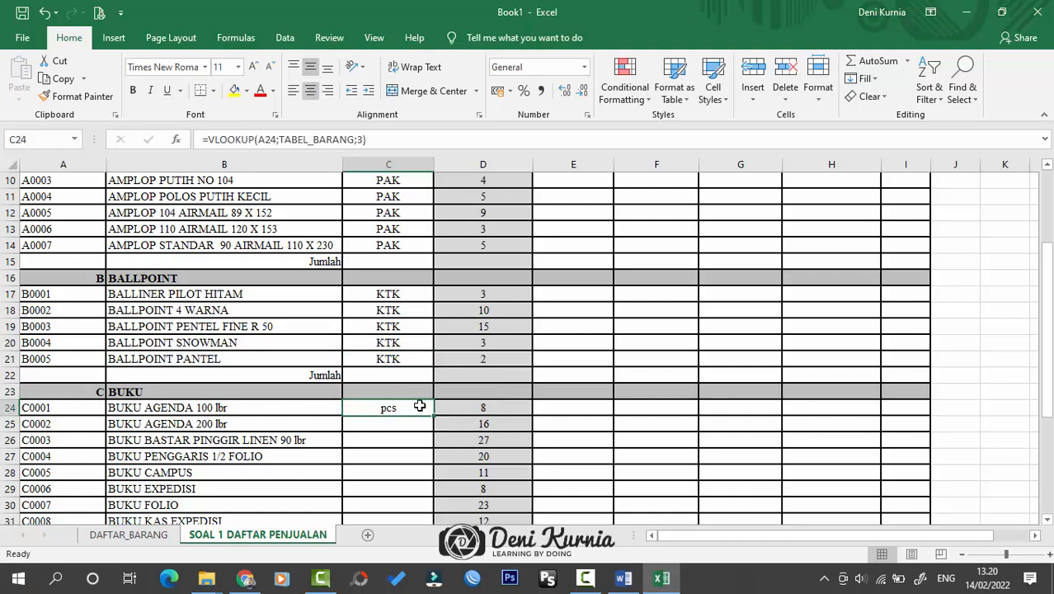
{"action": "left_click_drag", "start_coordinate": [428, 414], "coordinate": [430, 488]}
{"action": "left_click", "coordinate": [519, 412]}
- Read the question below the sales table on how column 5 has to be filled, and return to the table
{"action": "scroll", "coordinate": [624, 415], "scroll_direction": "up", "scroll_amount": 4}
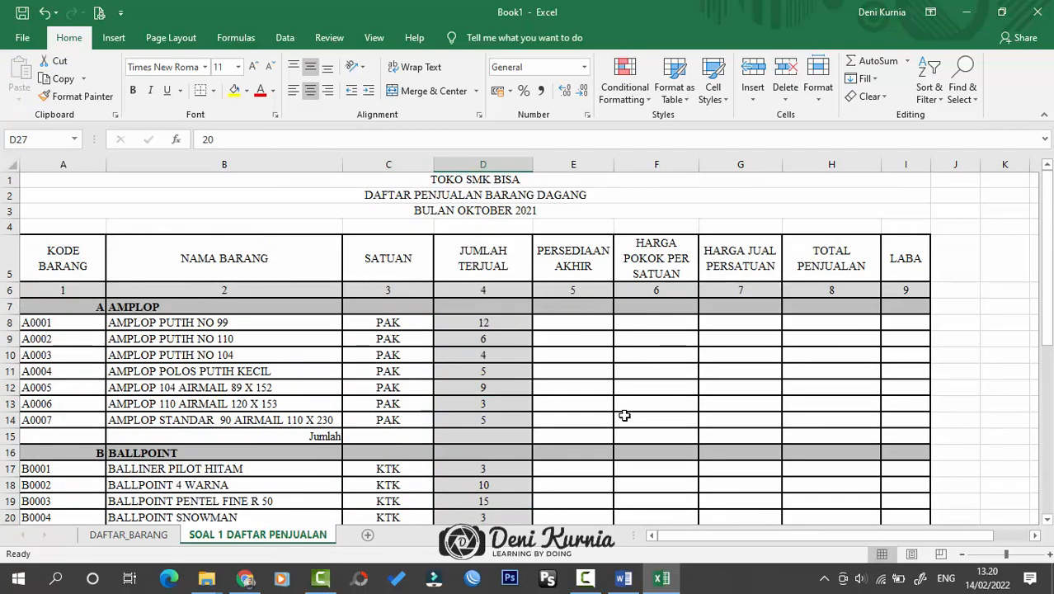
{"action": "scroll", "coordinate": [624, 414], "scroll_direction": "down", "scroll_amount": 2}
{"action": "scroll", "coordinate": [624, 415], "scroll_direction": "up", "scroll_amount": 2}
{"action": "left_click", "coordinate": [569, 320]}
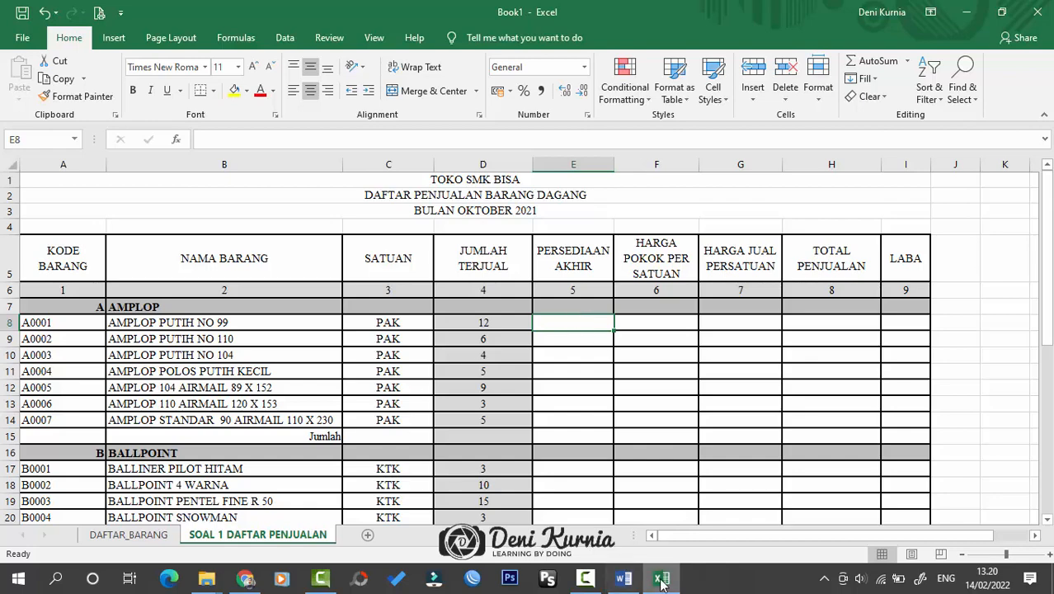
{"action": "scroll", "coordinate": [396, 390], "scroll_direction": "down", "scroll_amount": 9}
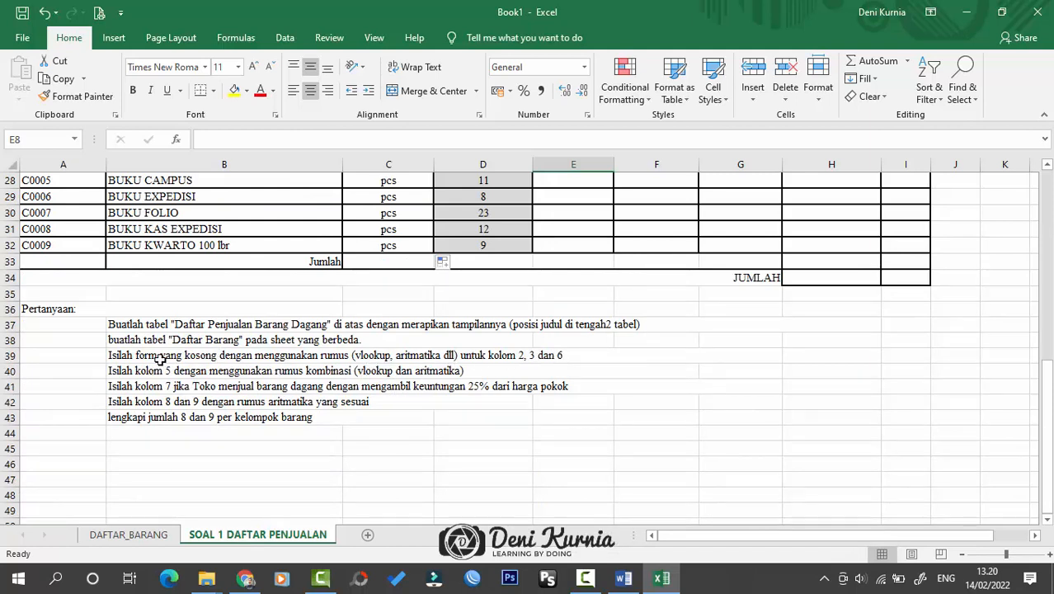
{"action": "left_click", "coordinate": [10, 370]}
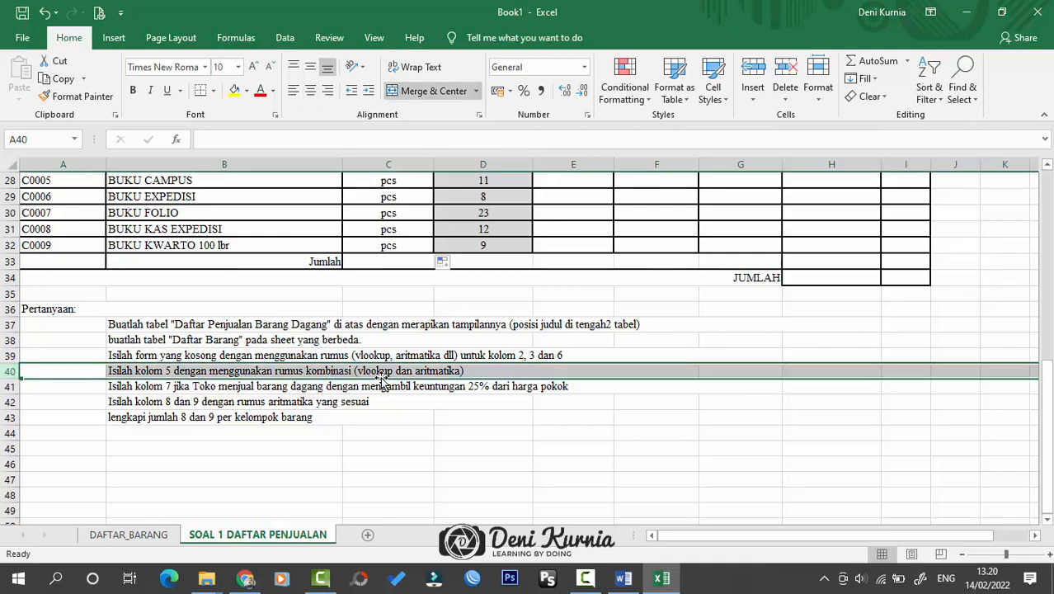
{"action": "scroll", "coordinate": [610, 368], "scroll_direction": "up", "scroll_amount": 9}
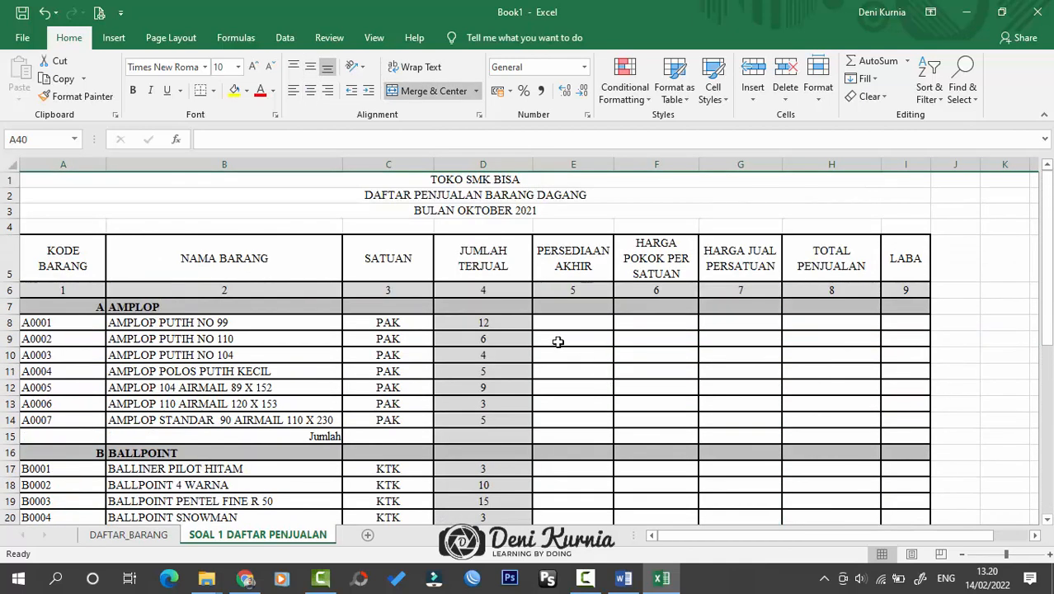
- Check which column of DAFTAR_BARANG holds the PERSEDIAAN of item A0001, and return to the sales sheet
{"action": "left_click", "coordinate": [551, 322]}
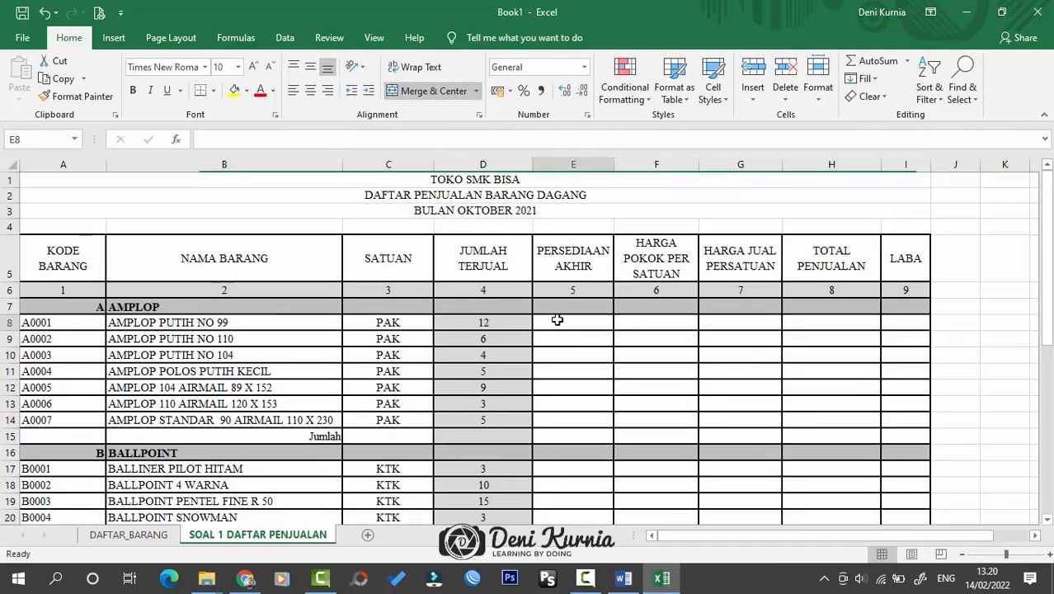
{"action": "left_click", "coordinate": [136, 535]}
{"action": "left_click", "coordinate": [500, 289]}
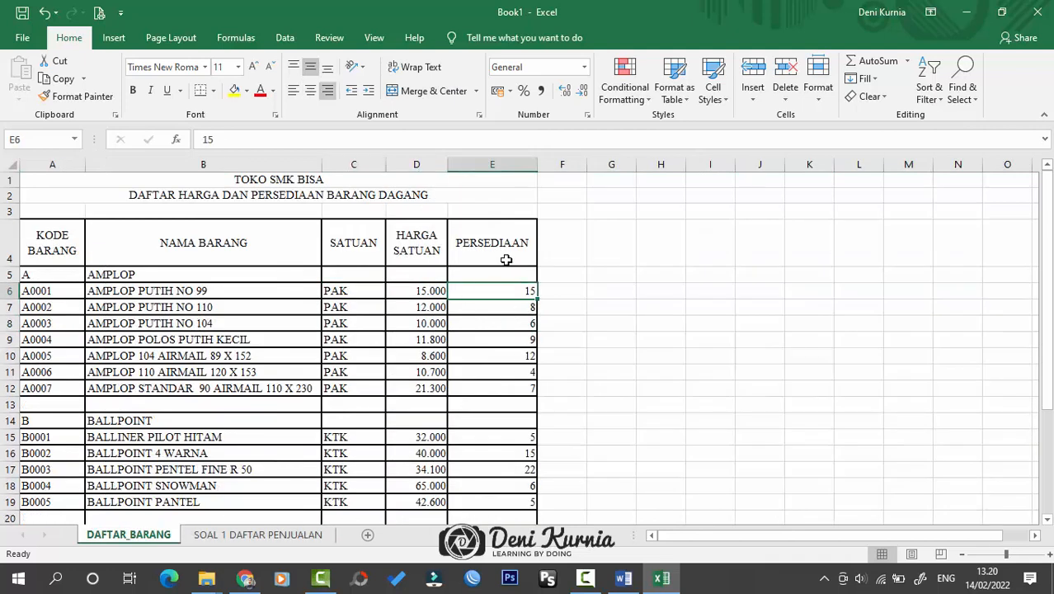
{"action": "left_click", "coordinate": [57, 286]}
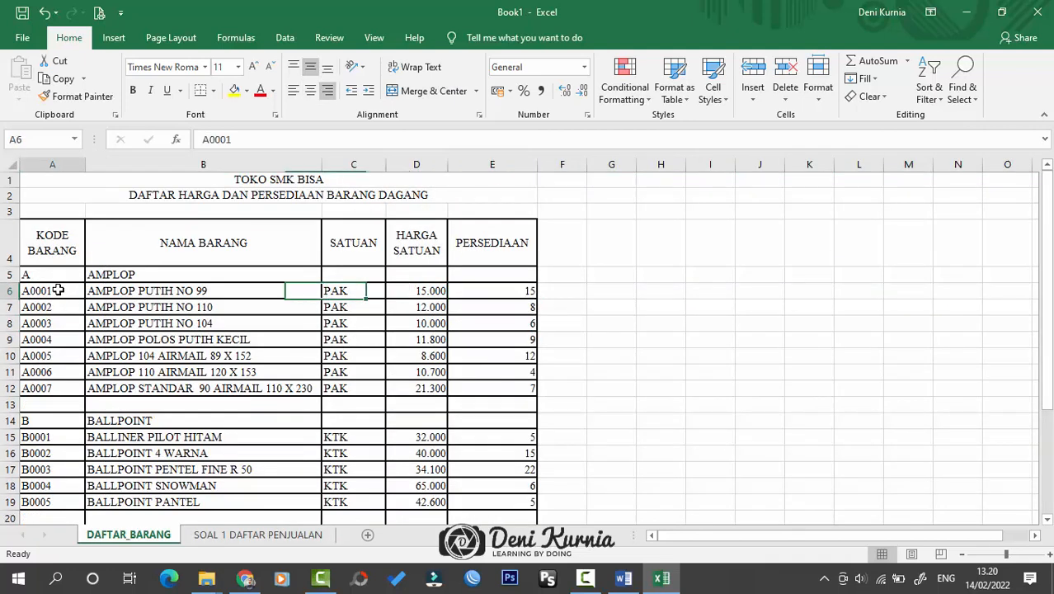
{"action": "left_click", "coordinate": [302, 289]}
{"action": "left_click", "coordinate": [417, 289]}
{"action": "left_click", "coordinate": [512, 288]}
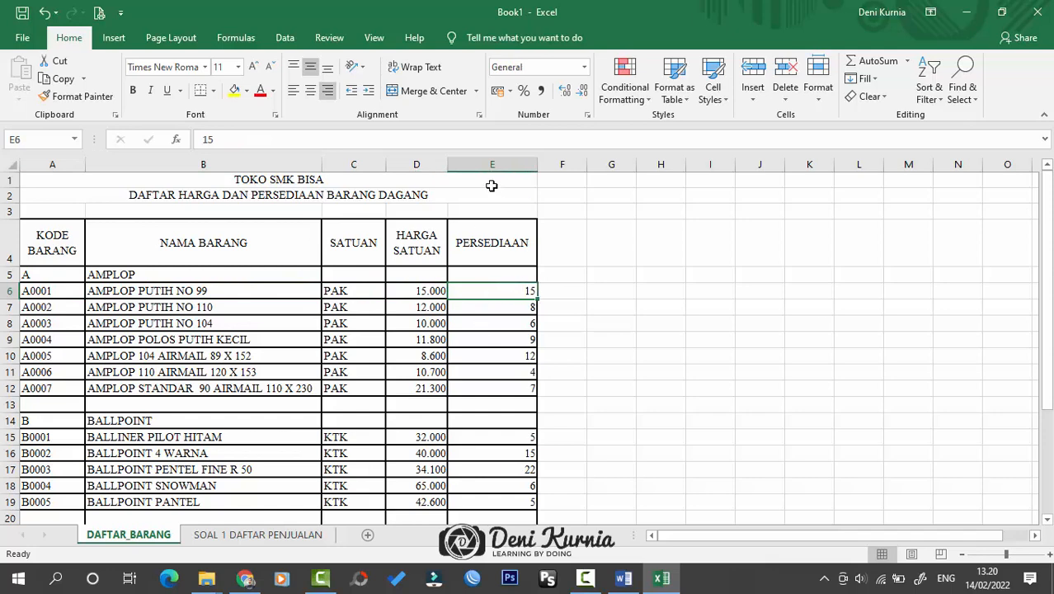
{"action": "left_click", "coordinate": [239, 535]}
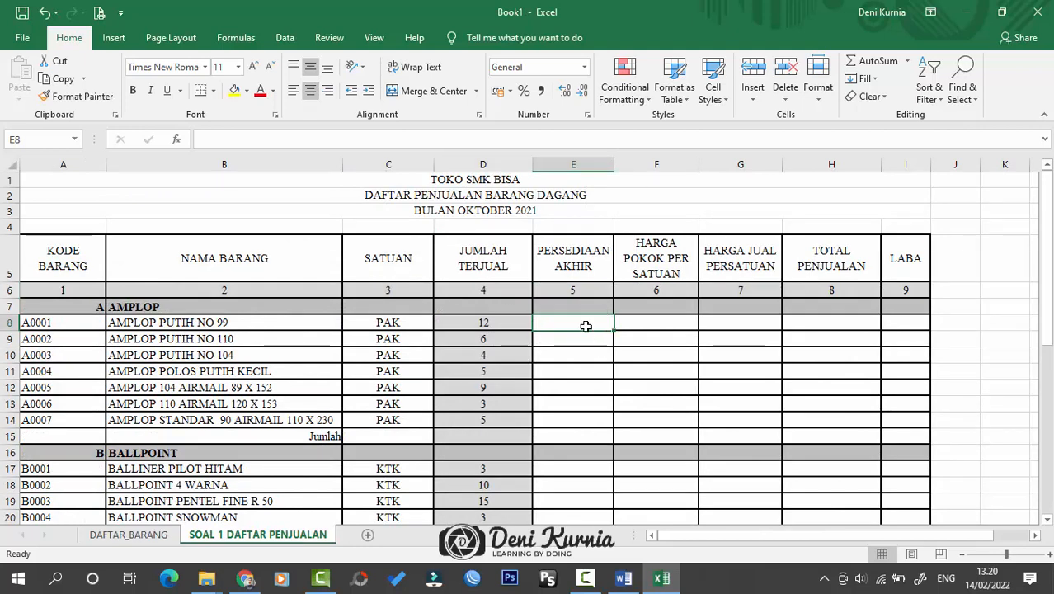
- Copy the VLOOKUP formula text from C8 into E8, the first PERSEDIAAN AKHIR cell
{"action": "left_click", "coordinate": [374, 323]}
{"action": "left_click_drag", "start_coordinate": [383, 142], "coordinate": [146, 141]}
{"action": "key", "text": "ctrl+c"}
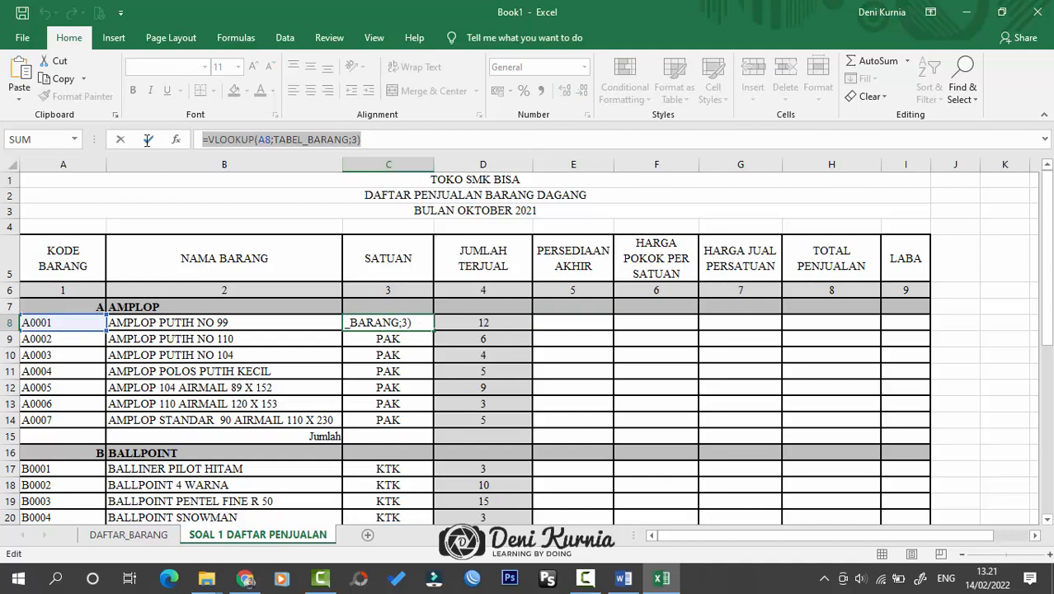
{"action": "left_click", "coordinate": [147, 140]}
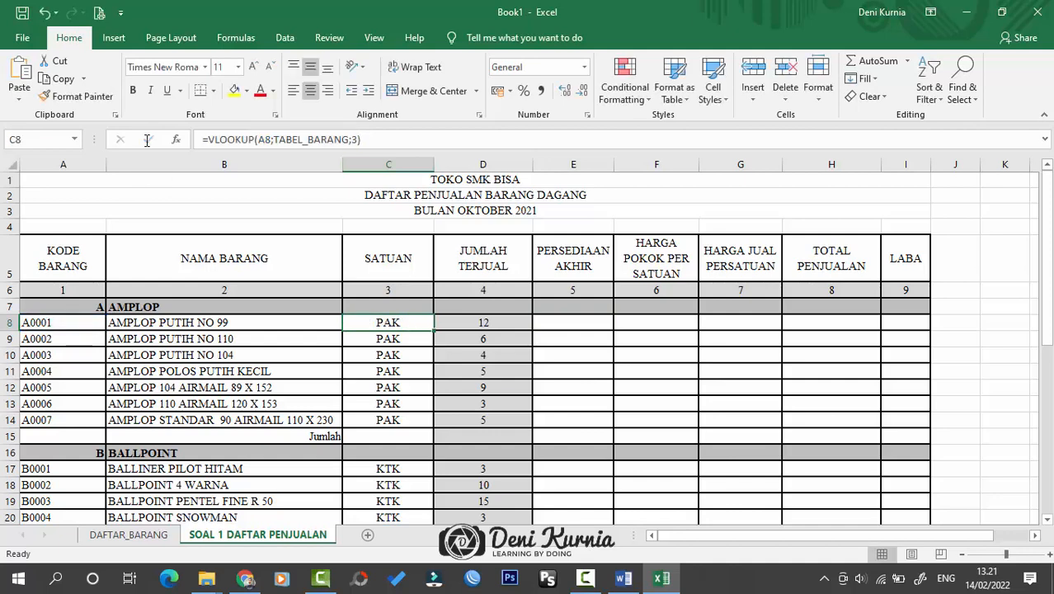
{"action": "double_click", "coordinate": [600, 322]}
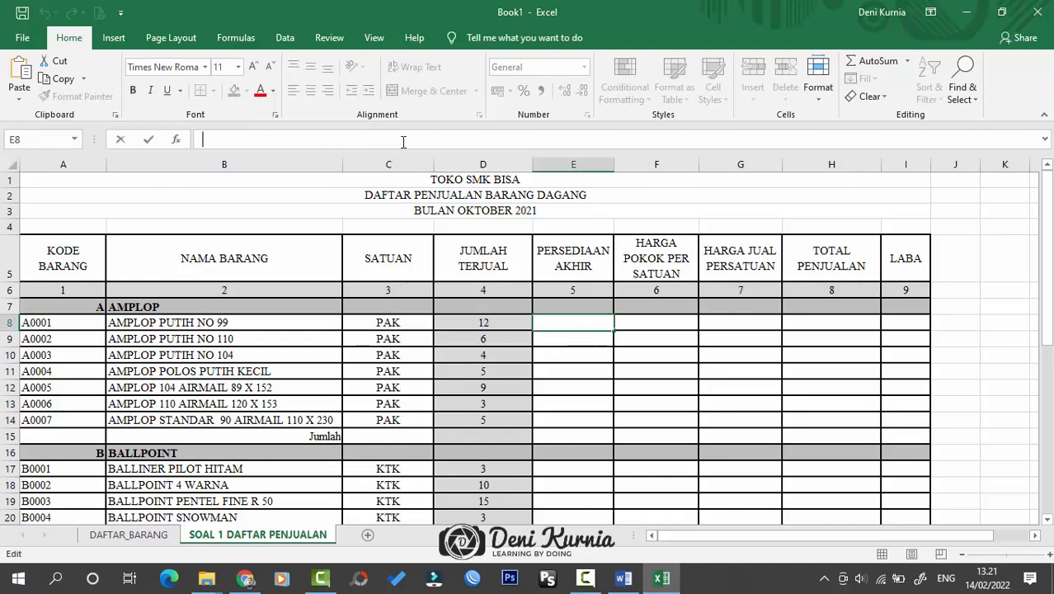
{"action": "key", "text": "ctrl+v"}
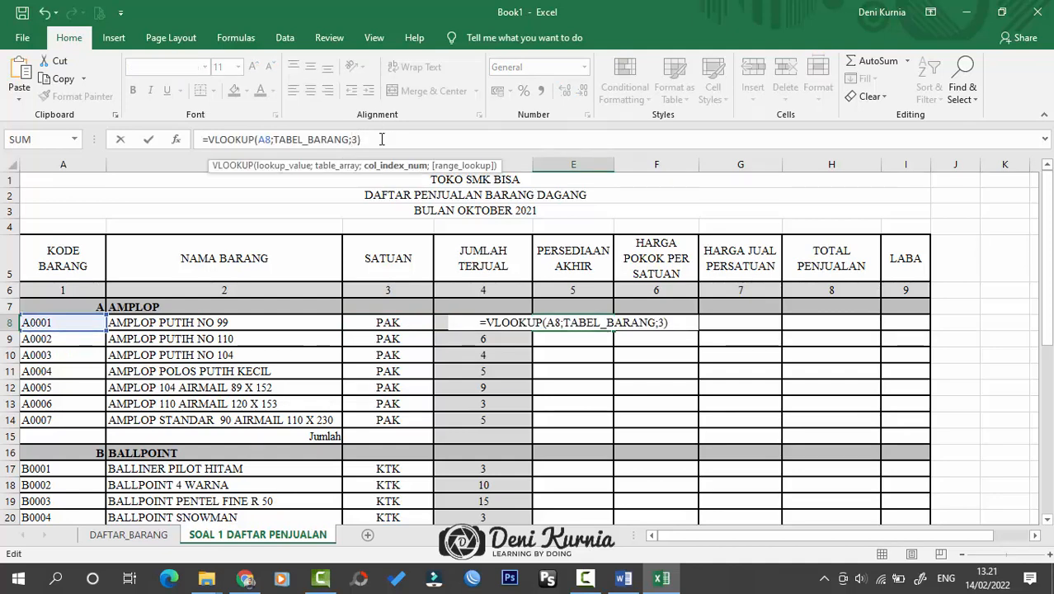
- Set the column index of the lookup in E8 to 5, giving =VLOOKUP(A8;TABEL_BARANG;5)
{"action": "key", "text": "BackSpace"}
{"action": "type", "text": "4"}
{"action": "key", "text": "Return"}
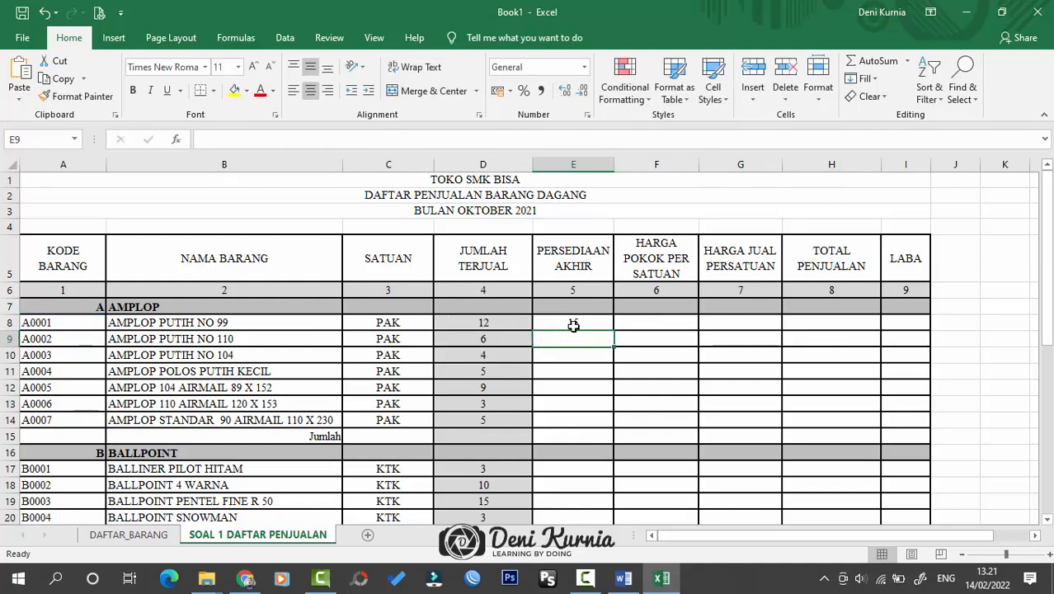
{"action": "left_click", "coordinate": [572, 325]}
{"action": "left_click", "coordinate": [384, 140]}
{"action": "key", "text": "BackSpace"}
{"action": "key", "text": "BackSpace"}
{"action": "type", "text": "5)"}
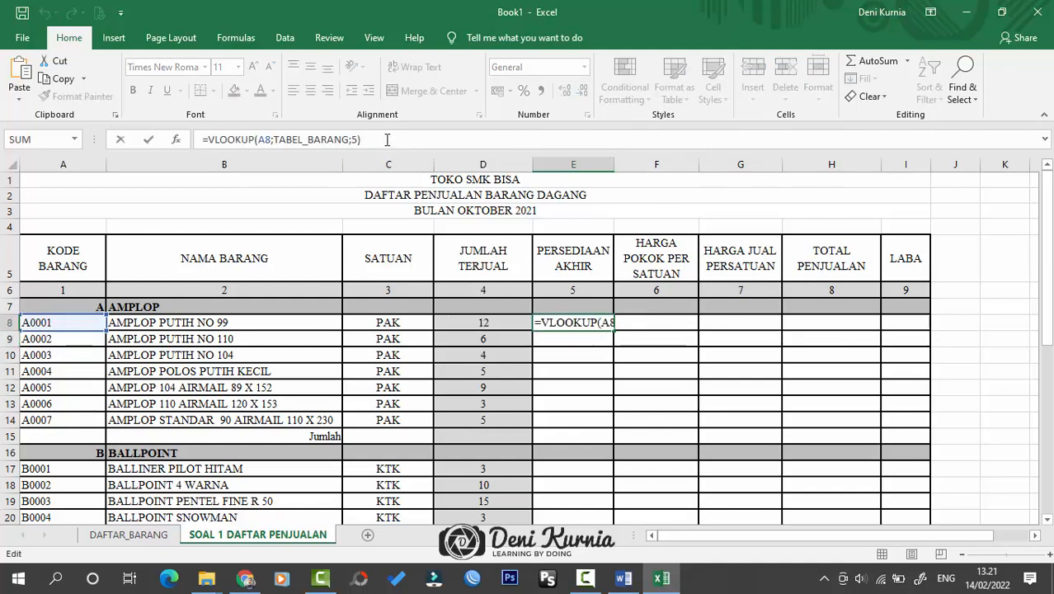
- Parenthesize the lookup and subtract JUMLAH TERJUAL in E8, giving =(VLOOKUP(A8;TABEL_BARANG;5))-D8, and fill it down to E14
{"action": "type", "text": ")"}
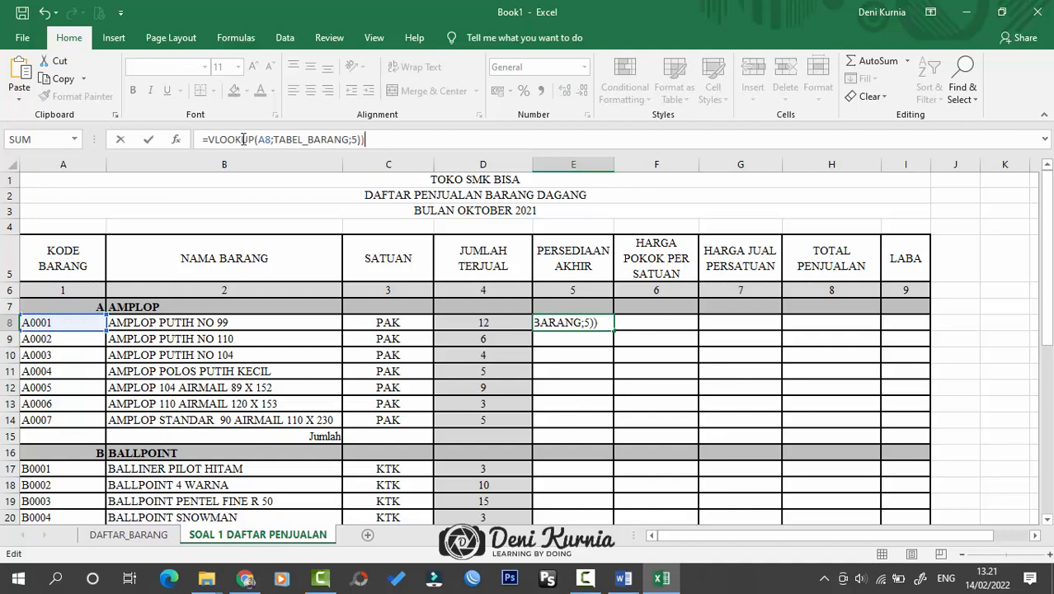
{"action": "left_click", "coordinate": [211, 140]}
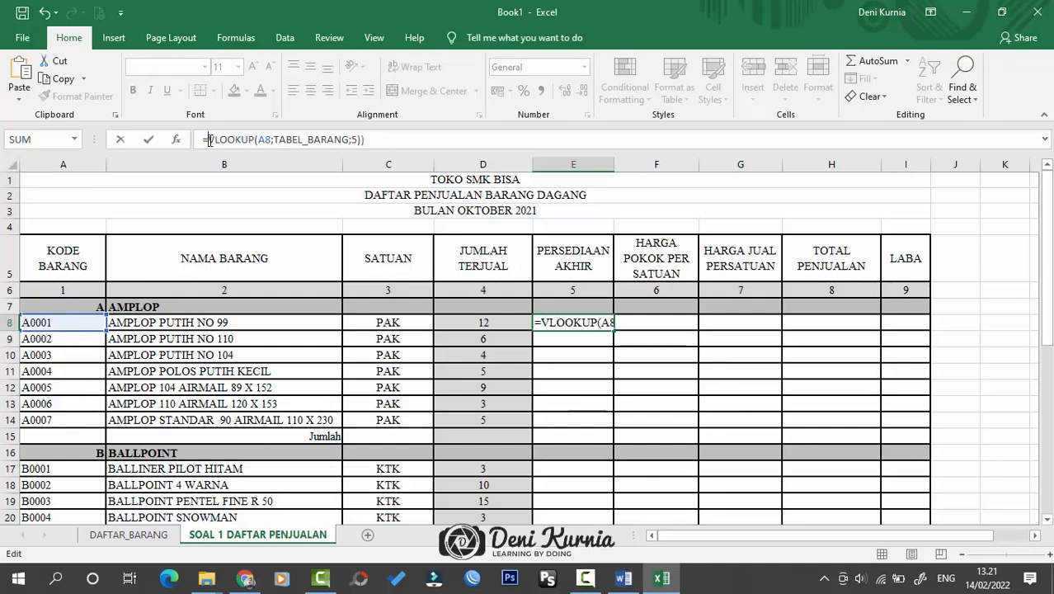
{"action": "type", "text": "("}
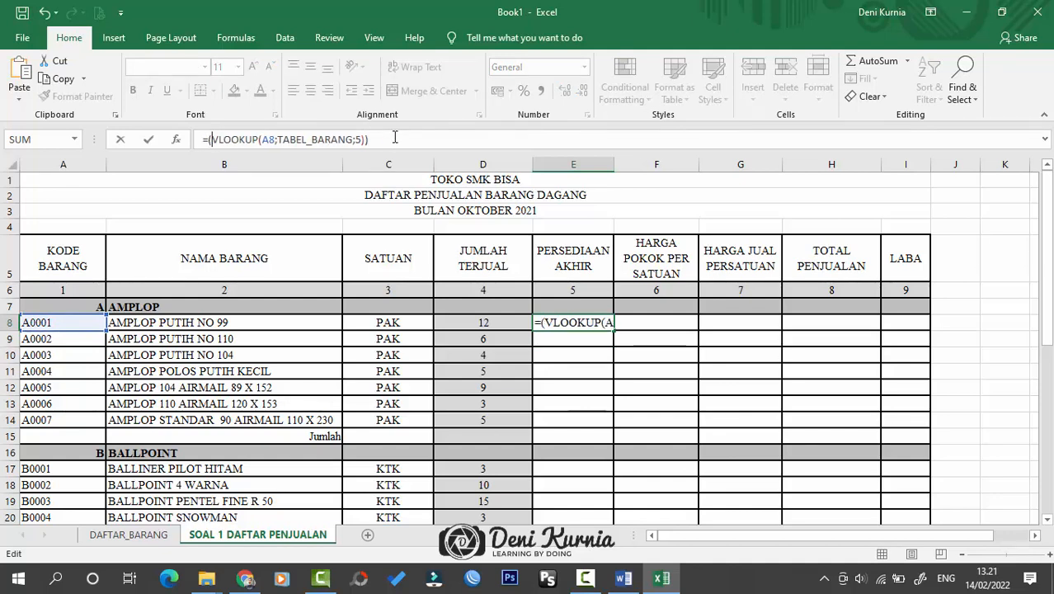
{"action": "type", "text": "-"}
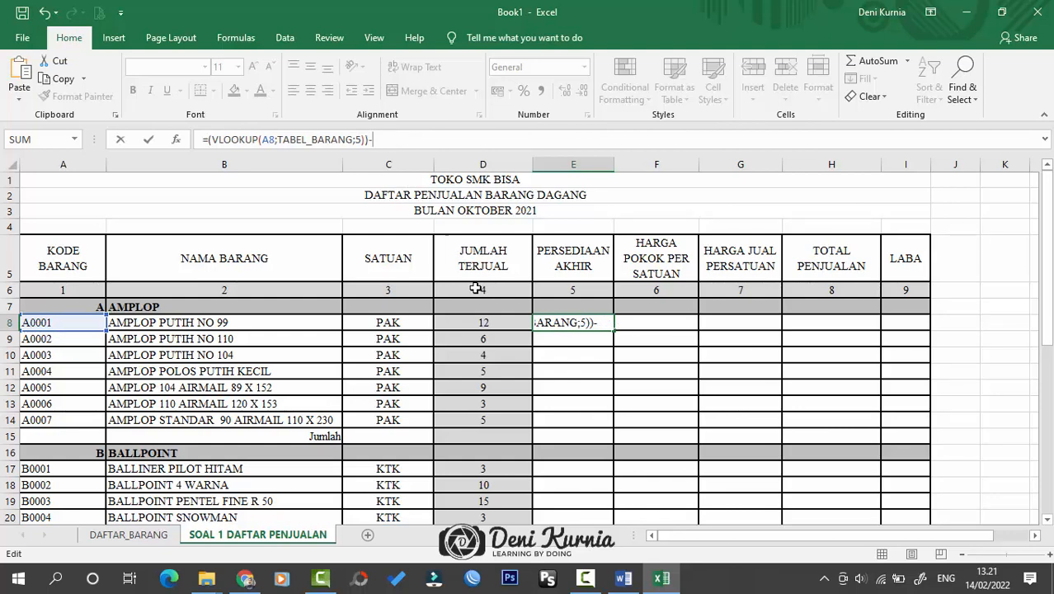
{"action": "left_click", "coordinate": [486, 326]}
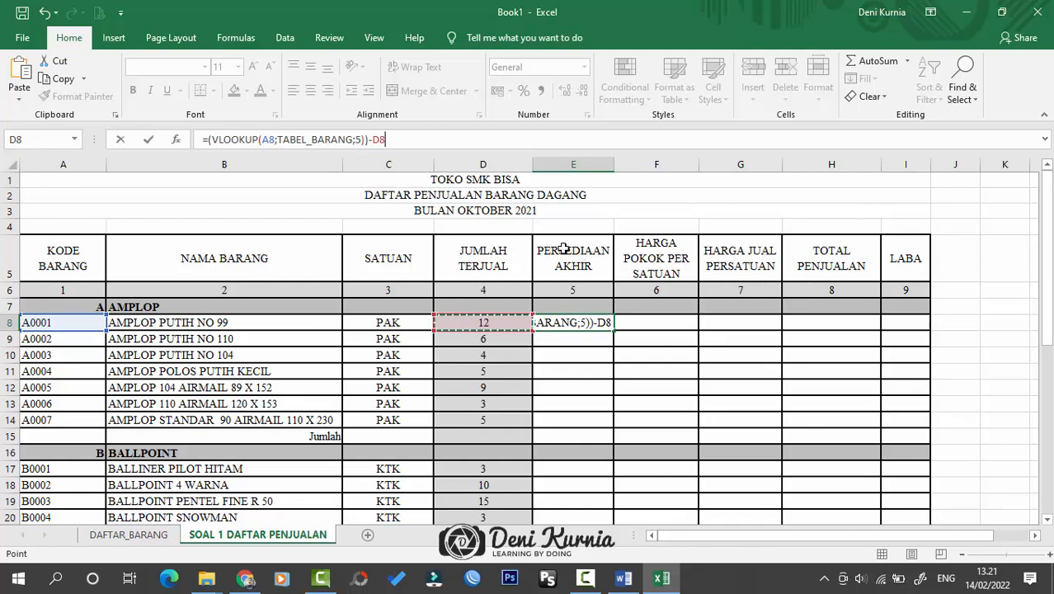
{"action": "key", "text": "Return"}
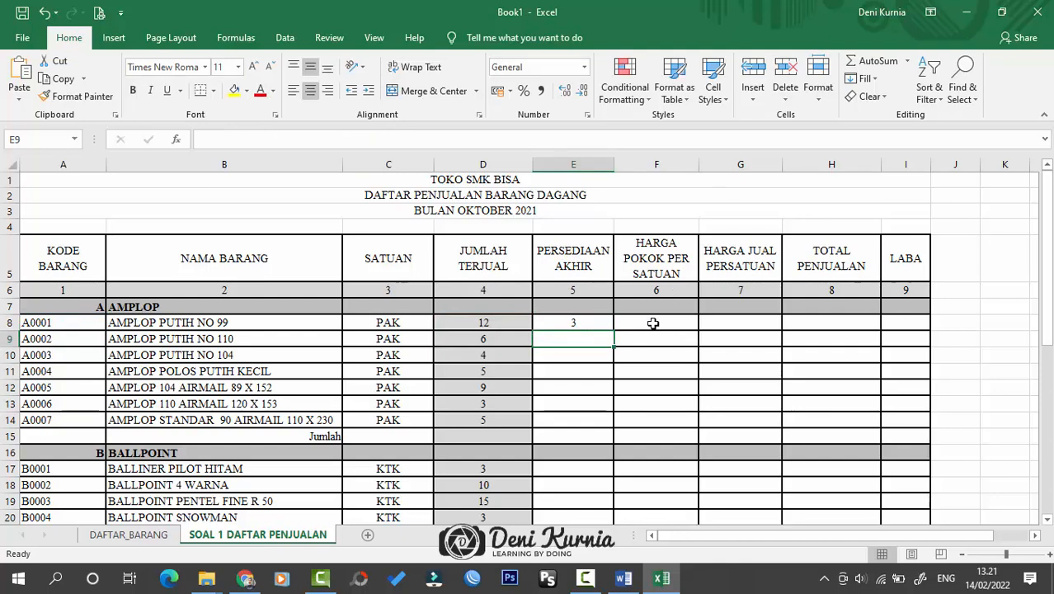
{"action": "left_click", "coordinate": [595, 322]}
{"action": "left_click_drag", "start_coordinate": [613, 330], "coordinate": [612, 424]}
- Copy the PERSEDIAAN AKHIR formula from E14 into E17 and fill it down through the BALLPOINT items to E21
{"action": "left_click", "coordinate": [590, 421]}
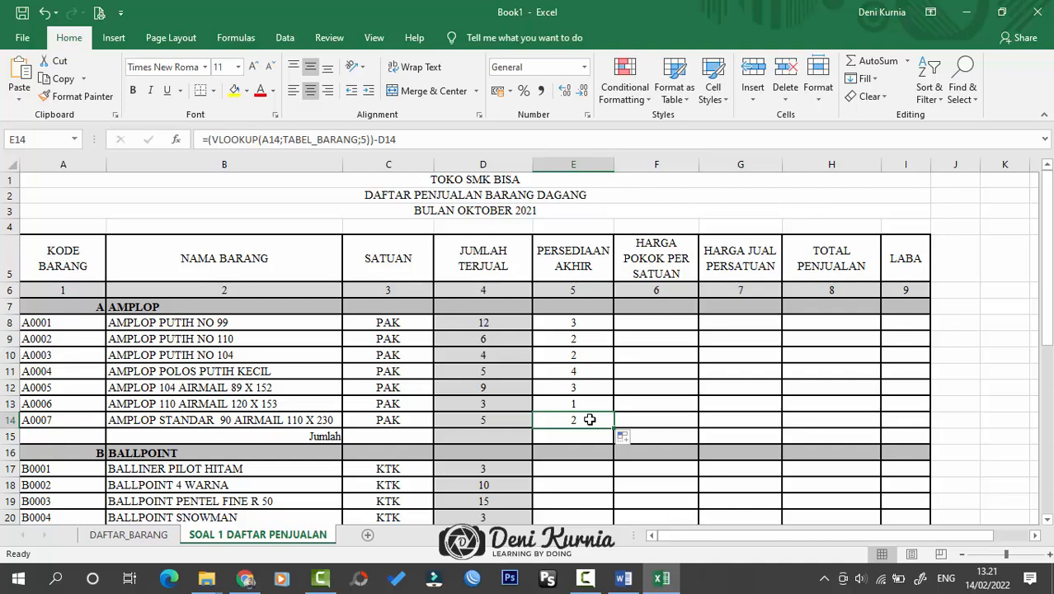
{"action": "key", "text": "ctrl+c"}
{"action": "scroll", "coordinate": [601, 425], "scroll_direction": "down", "scroll_amount": 2}
{"action": "left_click", "coordinate": [577, 341]}
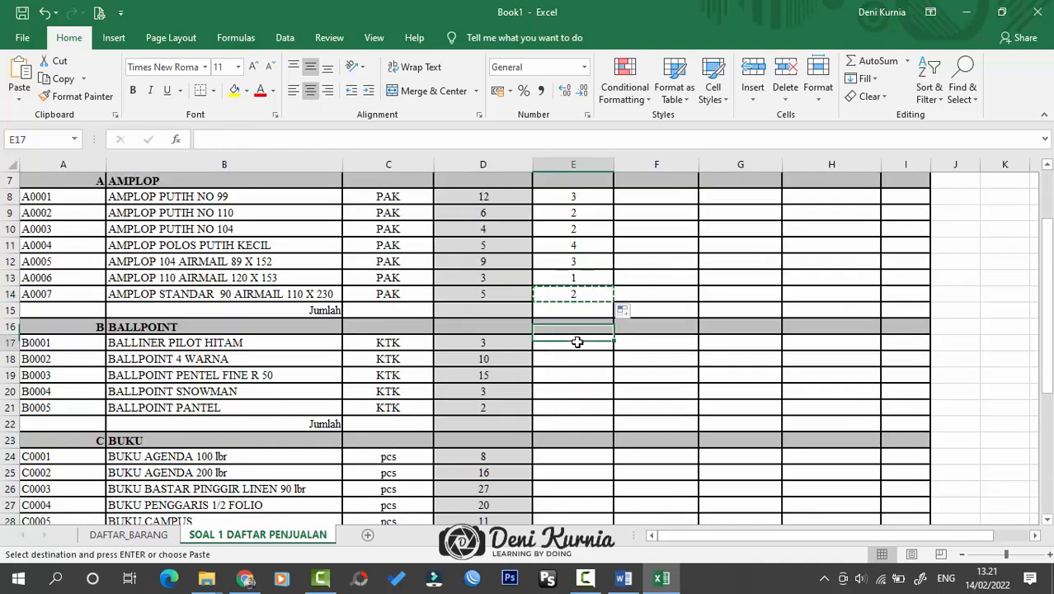
{"action": "key", "text": "ctrl+v"}
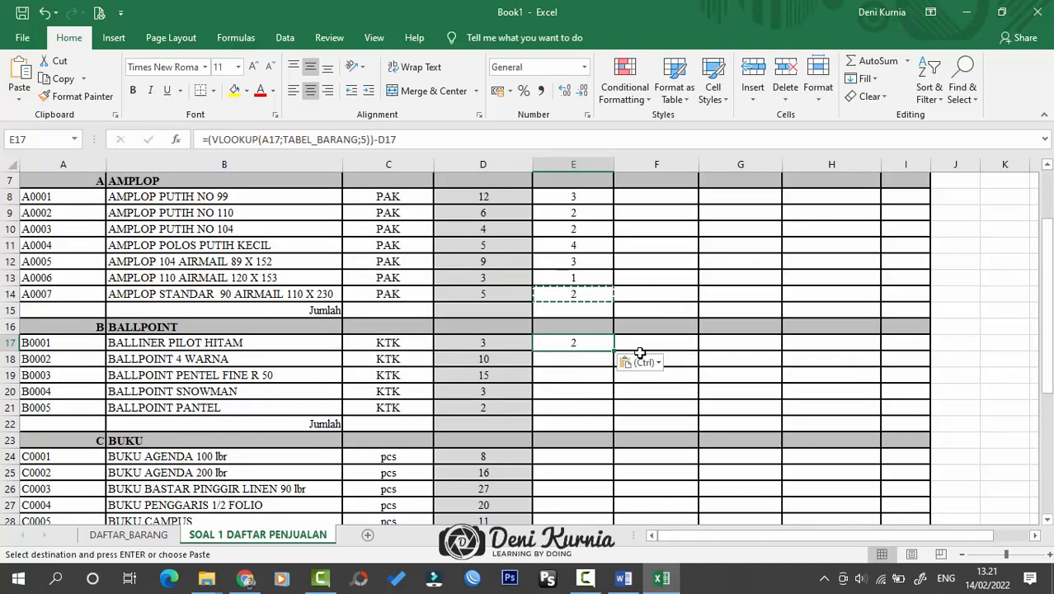
{"action": "left_click_drag", "start_coordinate": [613, 349], "coordinate": [605, 412]}
- Copy the PERSEDIAAN AKHIR formula from E21 into E24 and fill it down through the BUKU items to E32
{"action": "scroll", "coordinate": [582, 408], "scroll_direction": "down", "scroll_amount": 1}
{"action": "left_click", "coordinate": [583, 358]}
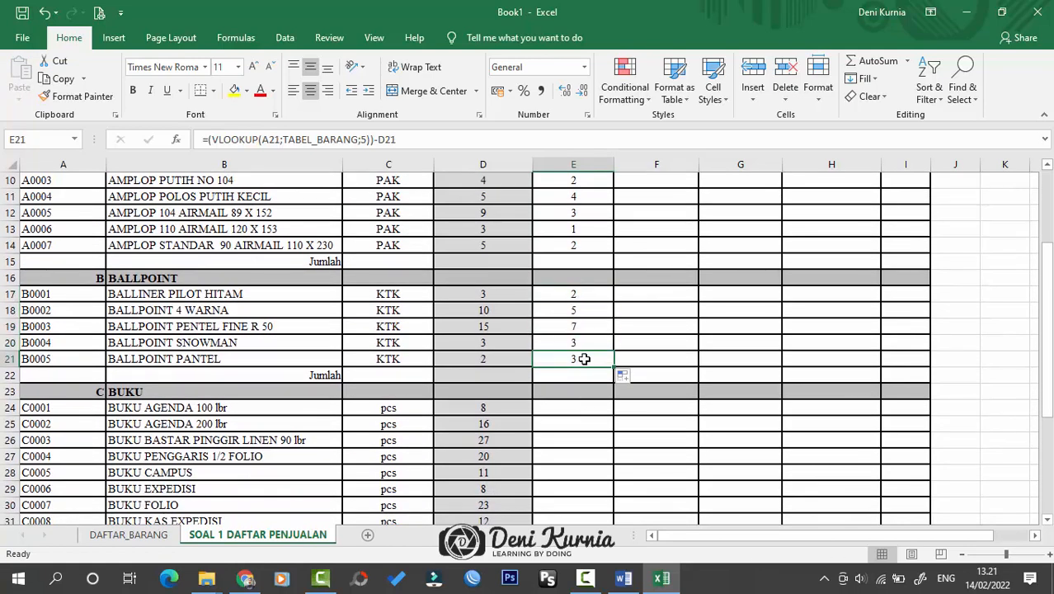
{"action": "key", "text": "ctrl+c"}
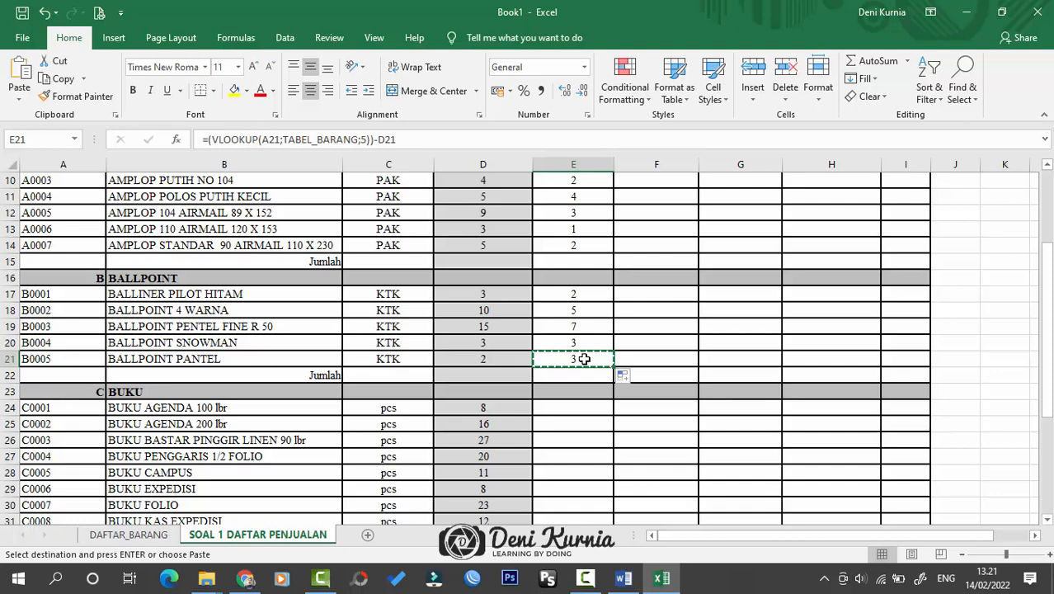
{"action": "left_click", "coordinate": [597, 407]}
{"action": "key", "text": "ctrl+v"}
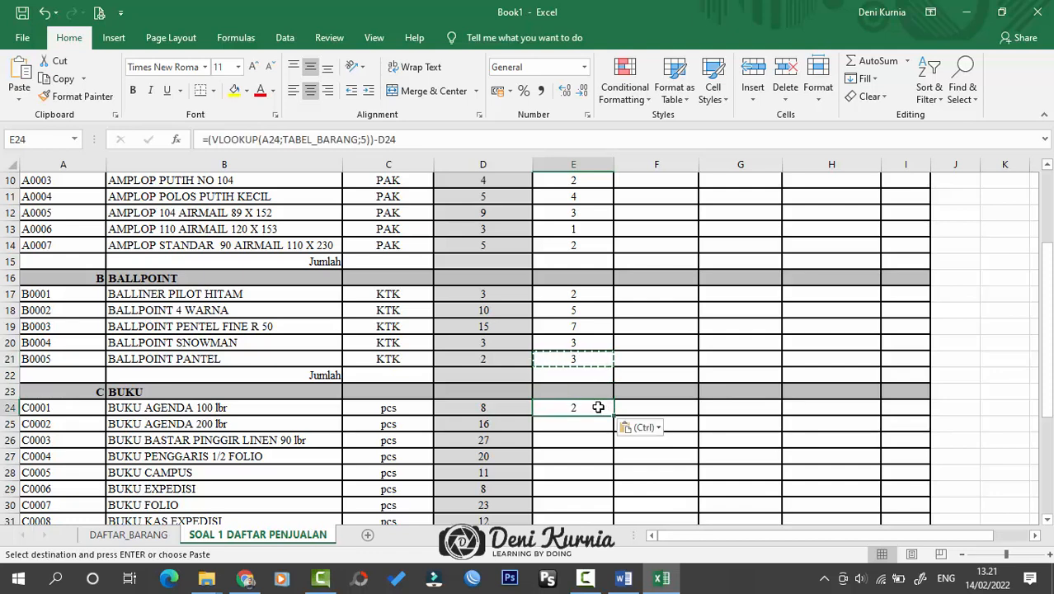
{"action": "left_click_drag", "start_coordinate": [610, 424], "coordinate": [607, 488]}
{"action": "left_click", "coordinate": [697, 425]}
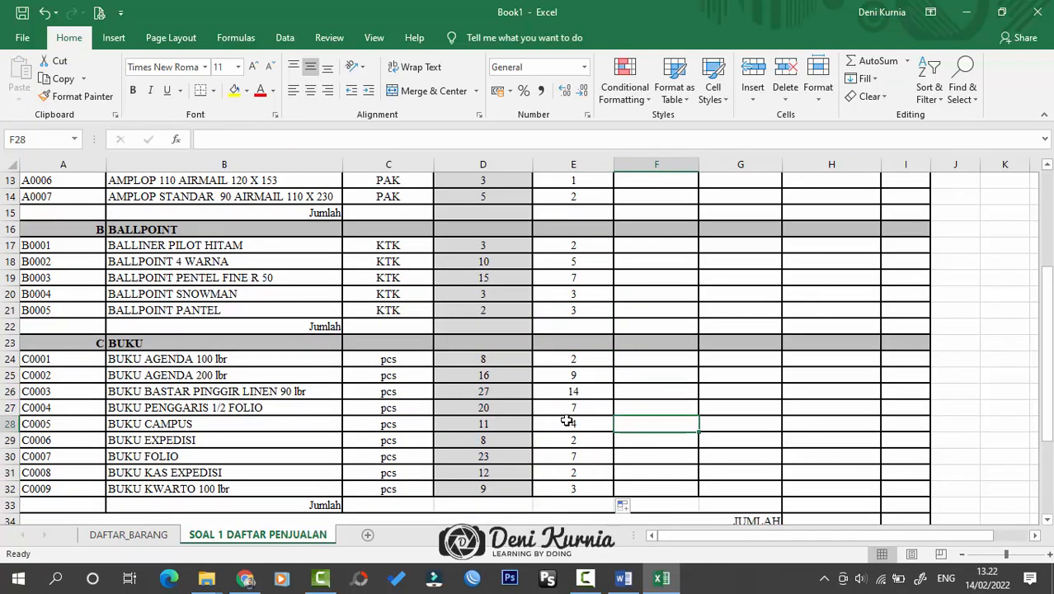
- Check the question's instruction for column 6 and the HARGA SATUAN column of the DAFTAR_BARANG sheet
{"action": "scroll", "coordinate": [611, 386], "scroll_direction": "up", "scroll_amount": 4}
{"action": "left_click", "coordinate": [640, 322]}
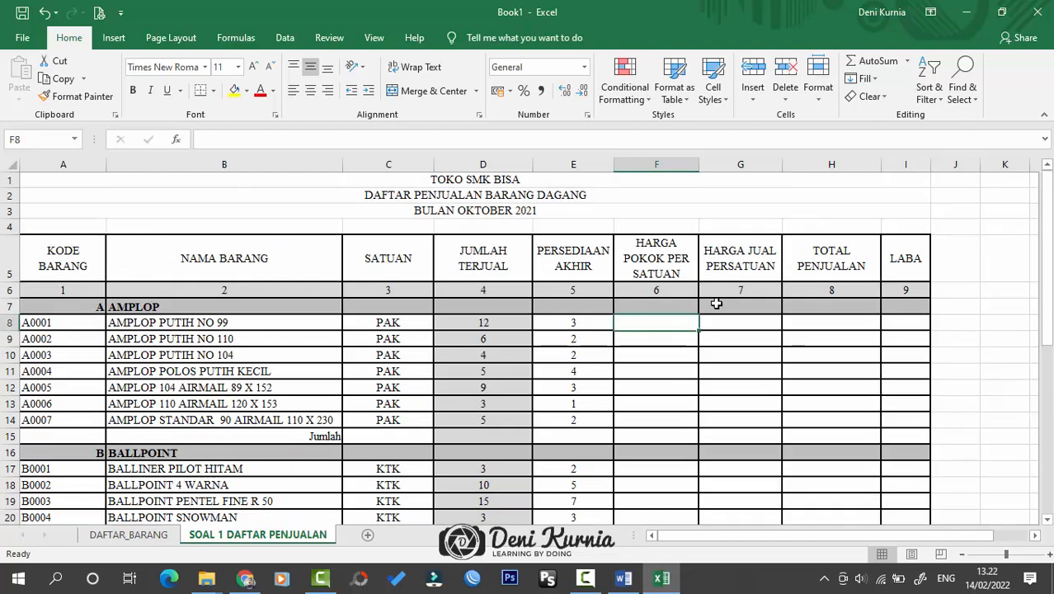
{"action": "scroll", "coordinate": [548, 405], "scroll_direction": "down", "scroll_amount": 8}
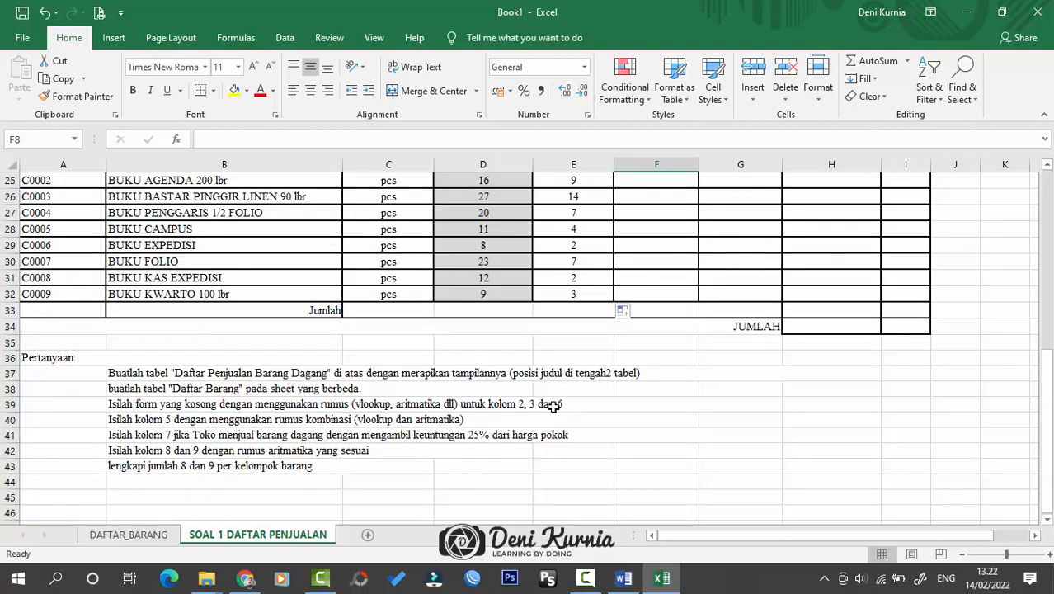
{"action": "left_click", "coordinate": [583, 400]}
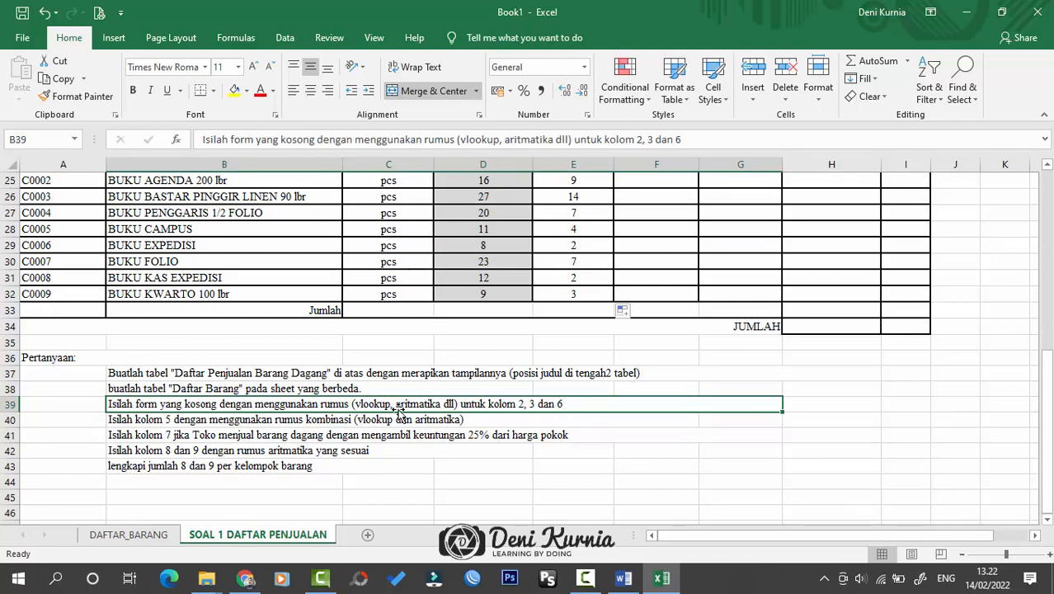
{"action": "scroll", "coordinate": [650, 405], "scroll_direction": "up", "scroll_amount": 8}
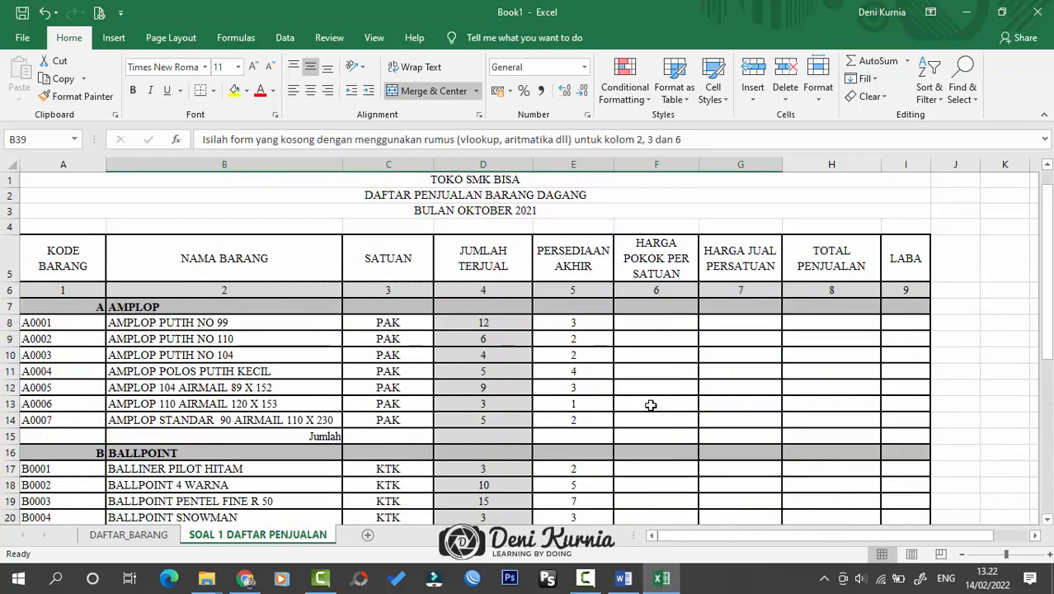
{"action": "left_click", "coordinate": [659, 322]}
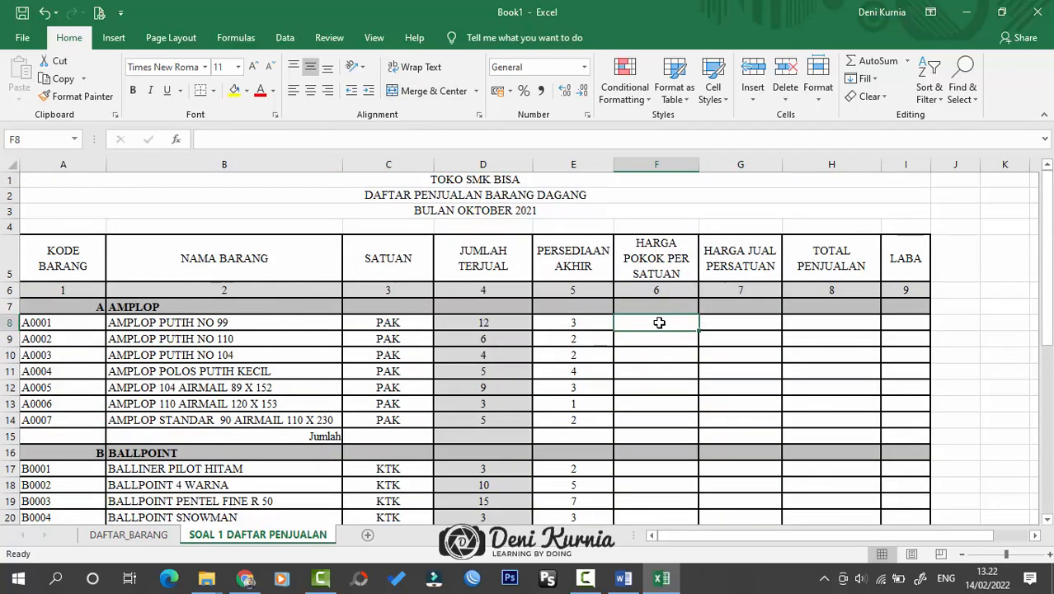
{"action": "left_click", "coordinate": [128, 534]}
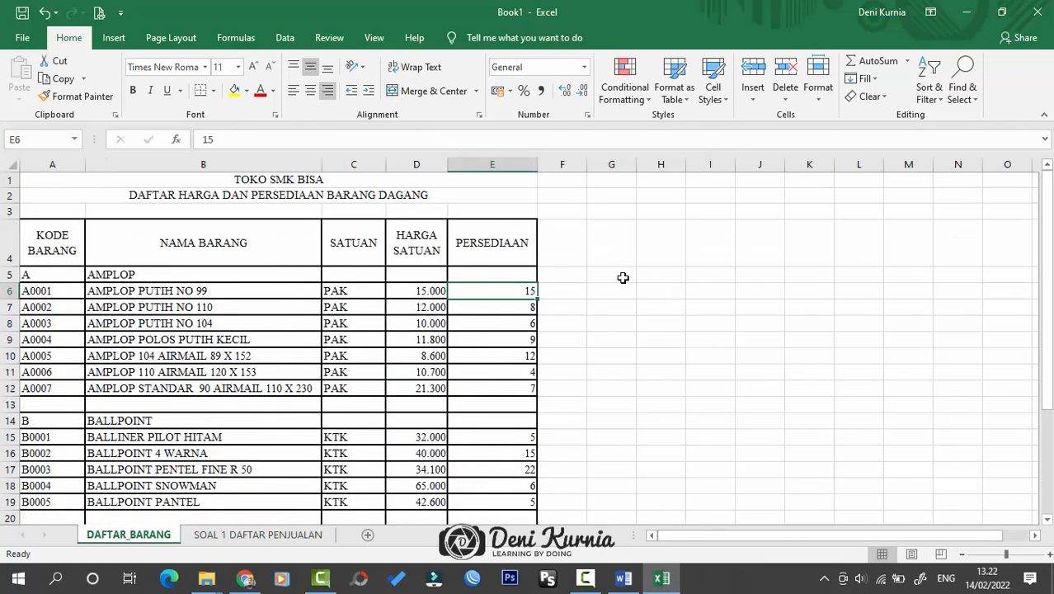
{"action": "left_click", "coordinate": [420, 290]}
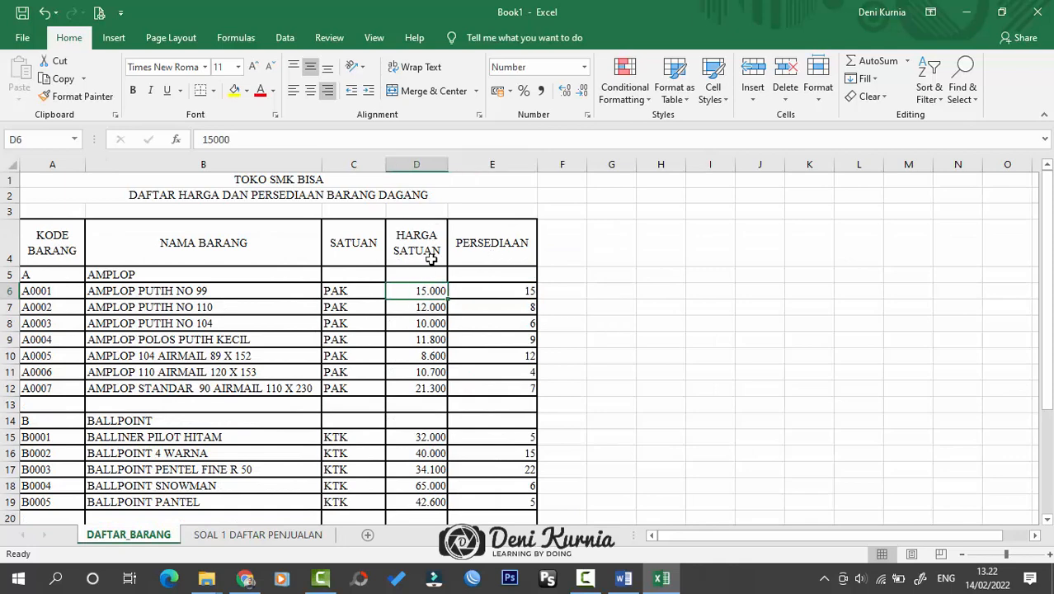
{"action": "left_click", "coordinate": [285, 535]}
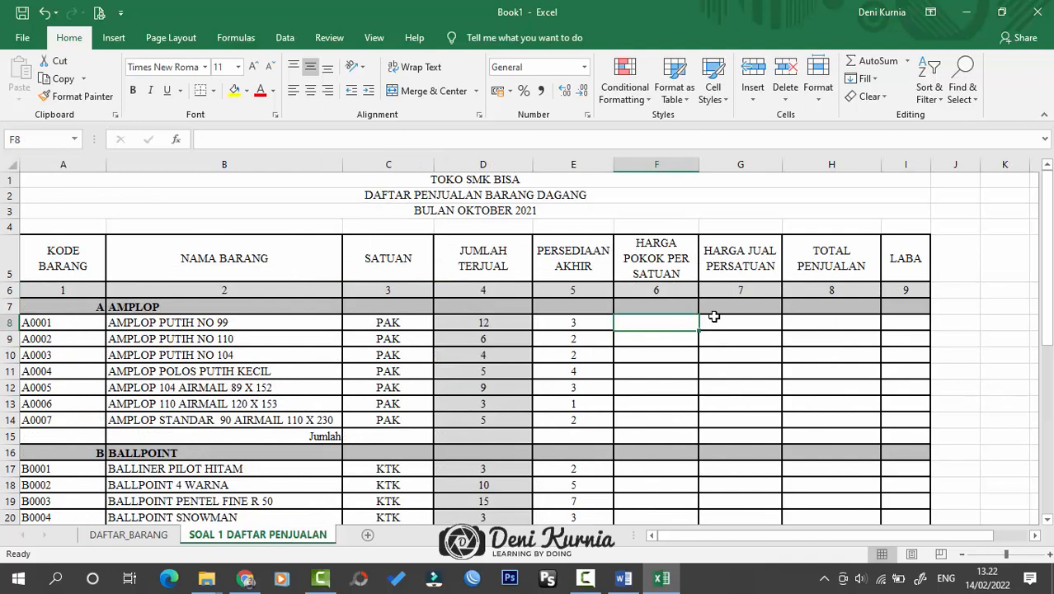
{"action": "type", "text": "="}
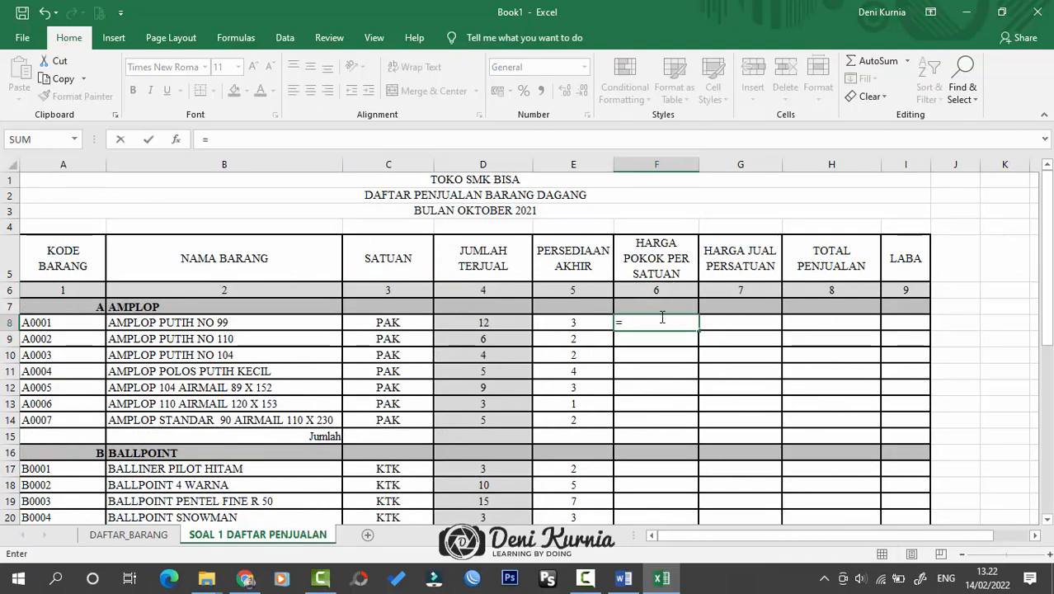
{"action": "key", "text": "BackSpace"}
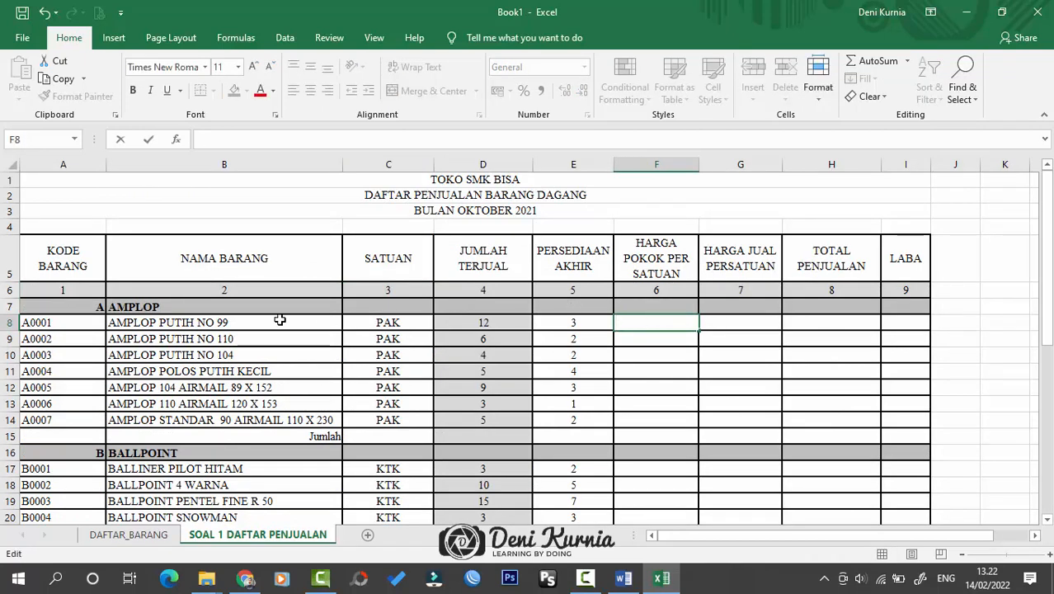
{"action": "left_click", "coordinate": [472, 323]}
{"action": "left_click", "coordinate": [576, 324]}
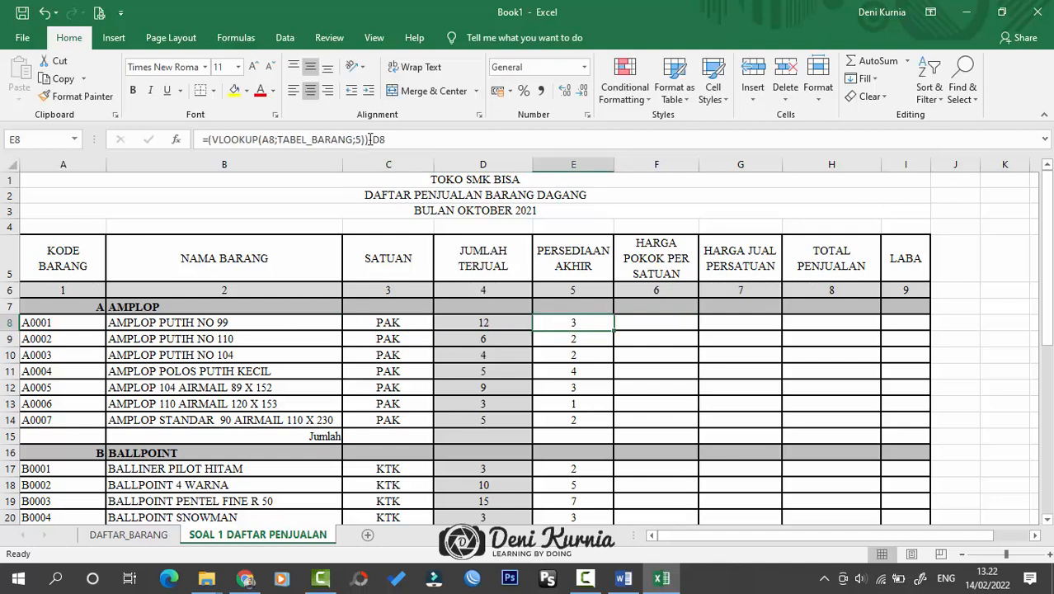
{"action": "left_click_drag", "start_coordinate": [428, 140], "coordinate": [206, 139]}
{"action": "left_click", "coordinate": [359, 328]}
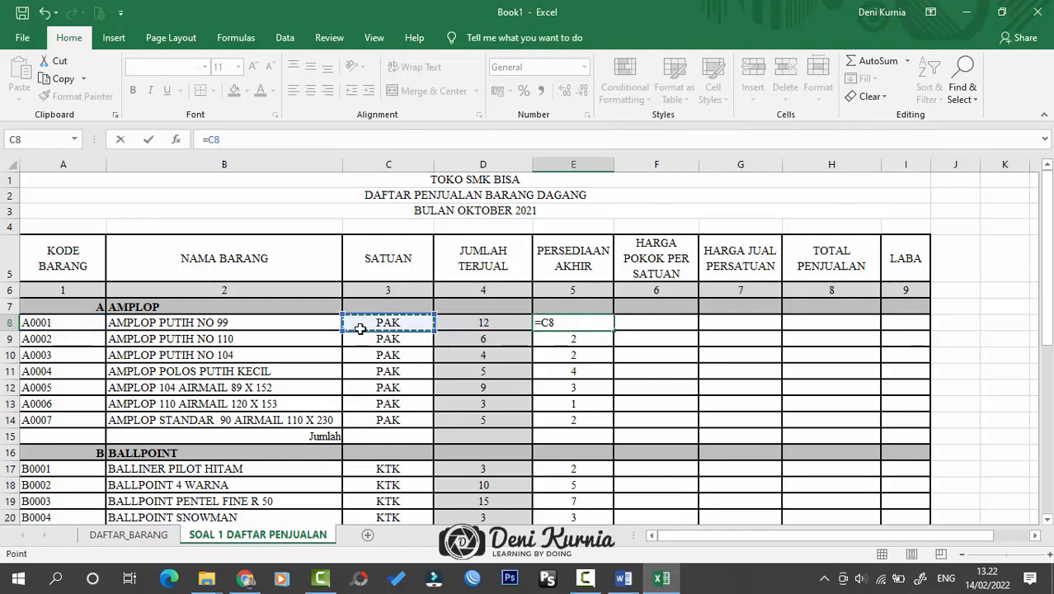
{"action": "key", "text": "Escape"}
- Reuse C8's lookup formula in F8 with column index 4, giving =VLOOKUP(A8;TABEL_BARANG;4), and fill it down to F14
{"action": "left_click", "coordinate": [361, 328]}
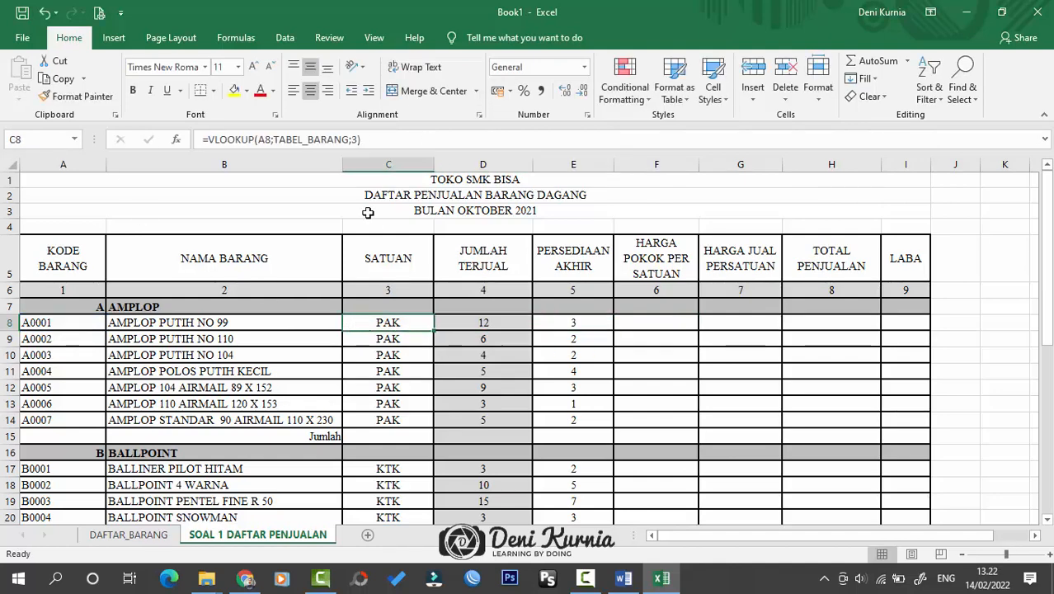
{"action": "key", "text": "F2"}
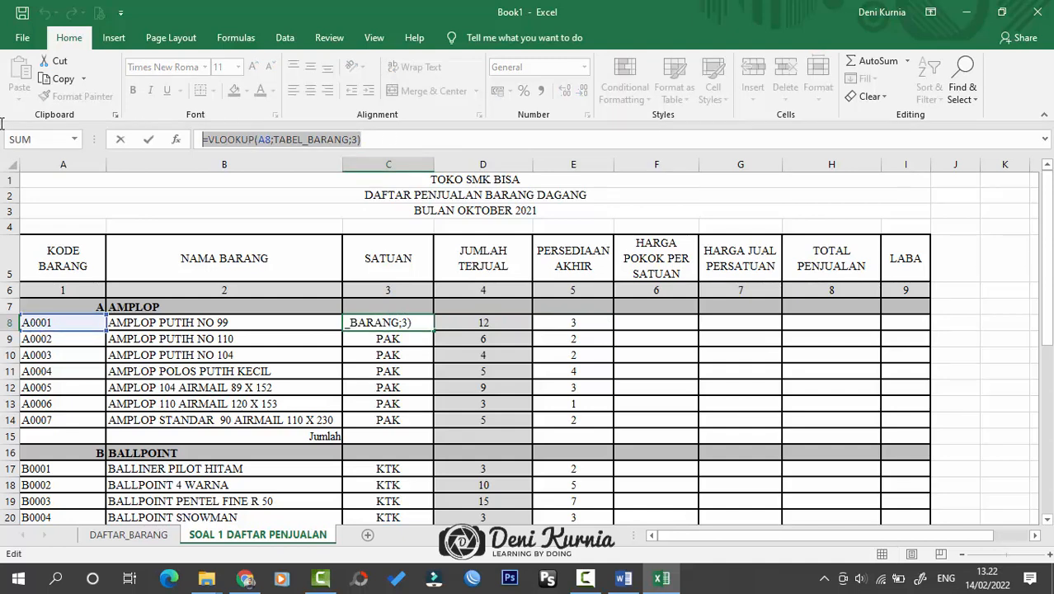
{"action": "key", "text": "Escape"}
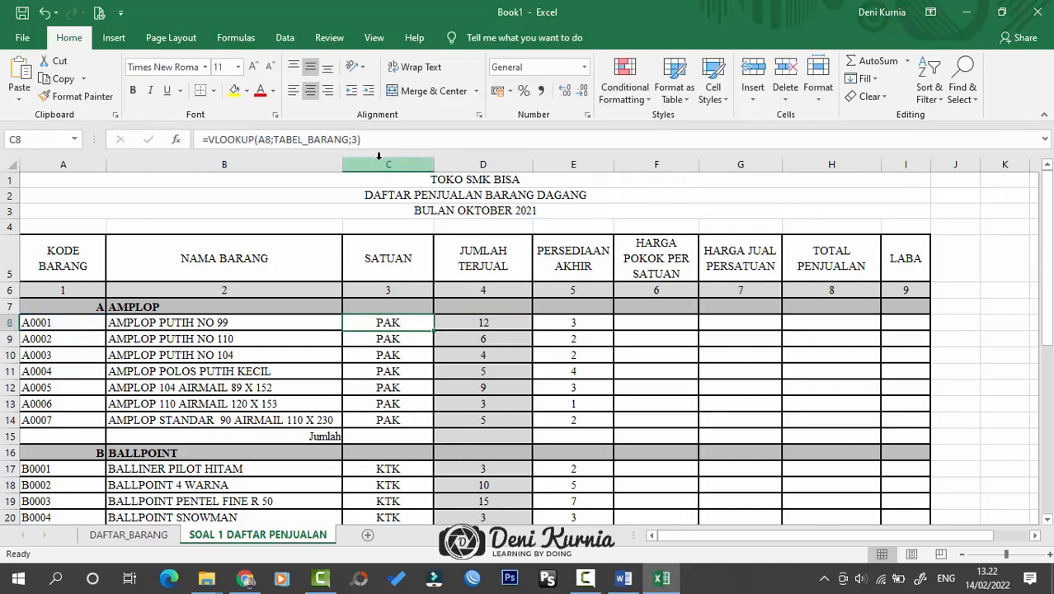
{"action": "left_click", "coordinate": [678, 324]}
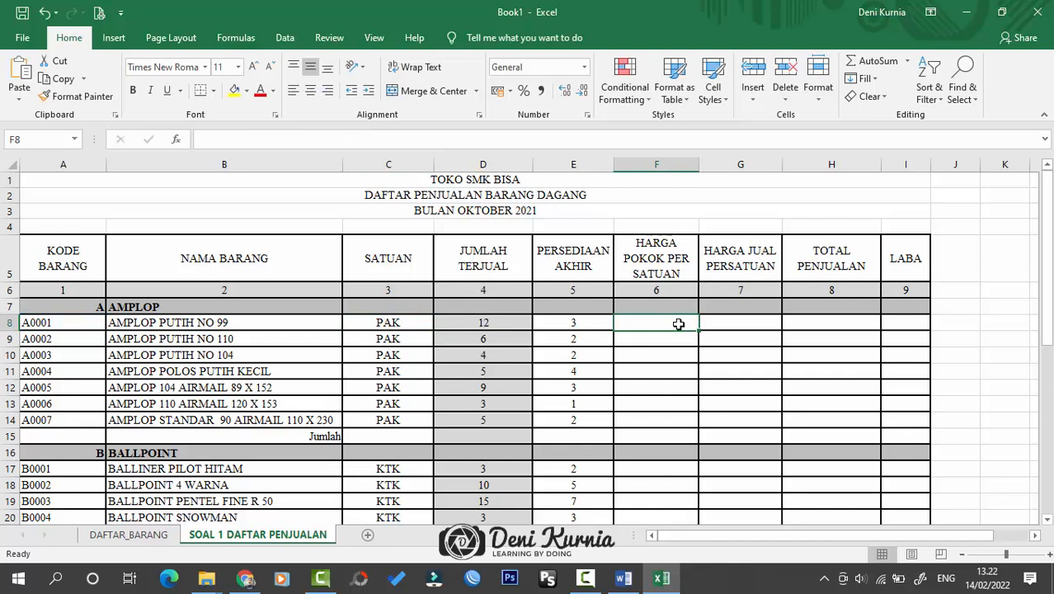
{"action": "double_click", "coordinate": [678, 324]}
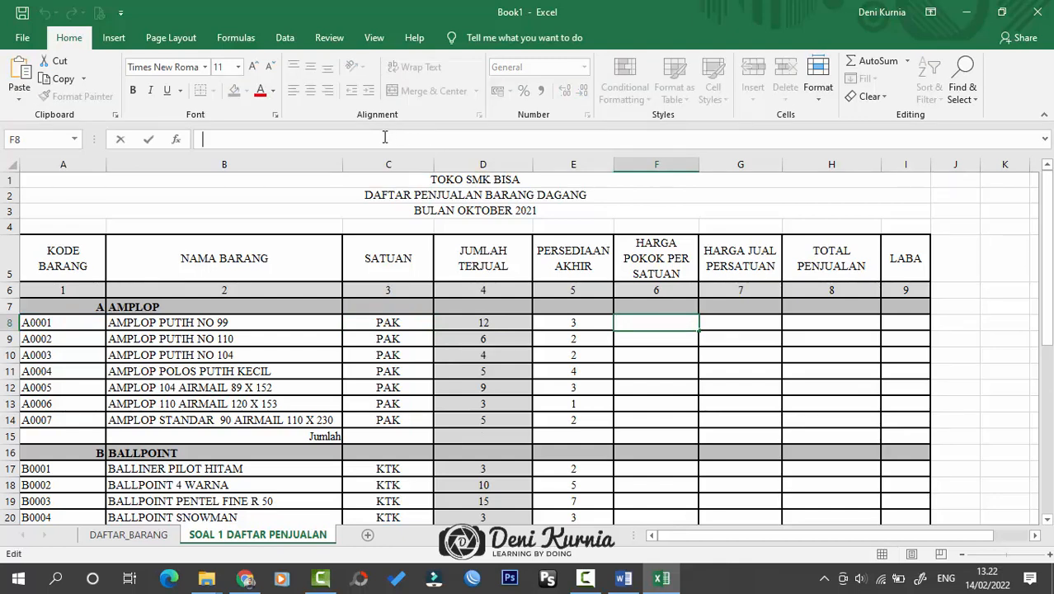
{"action": "key", "text": "ctrl+v"}
{"action": "left_click", "coordinate": [354, 140]}
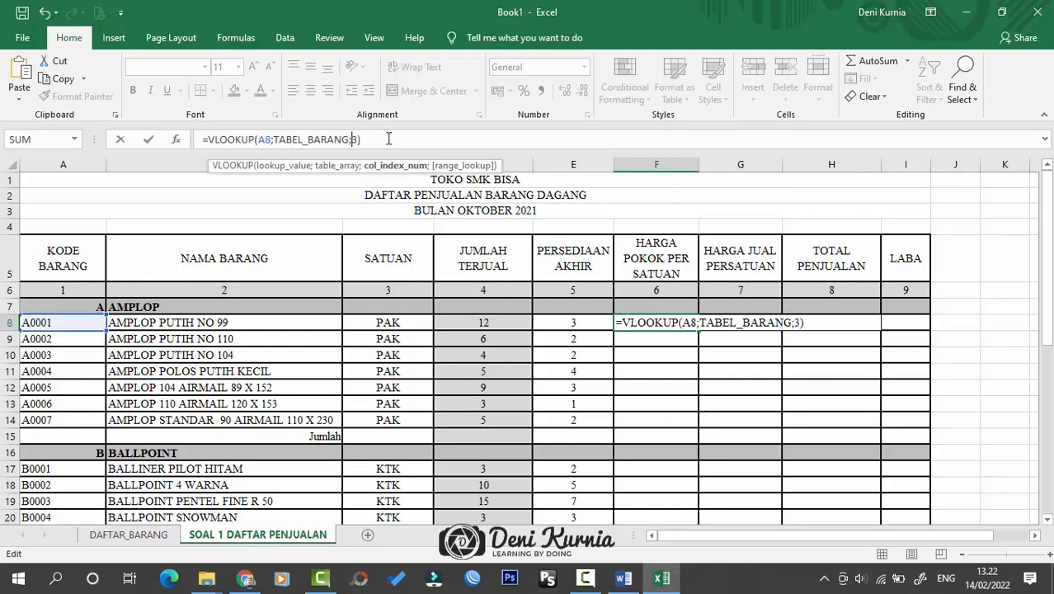
{"action": "type", "text": "4"}
{"action": "key", "text": "Return"}
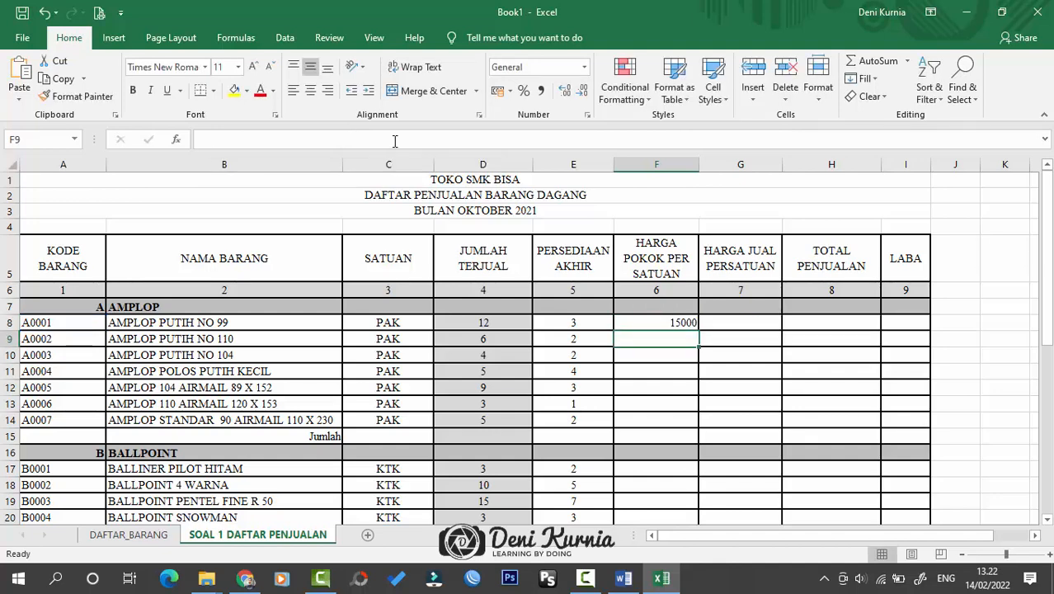
{"action": "left_click", "coordinate": [655, 323]}
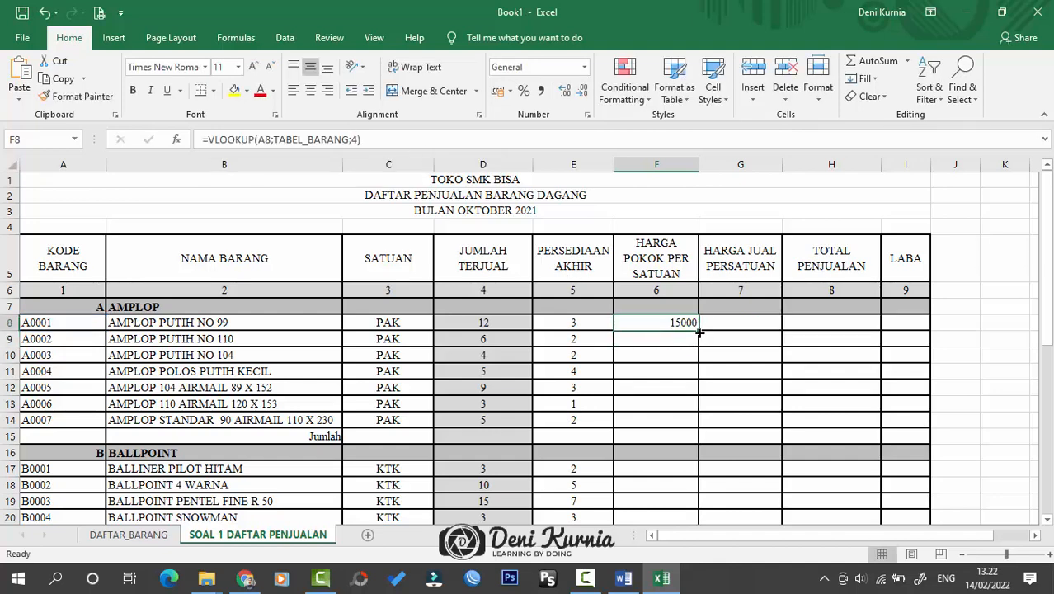
{"action": "left_click_drag", "start_coordinate": [698, 331], "coordinate": [685, 425]}
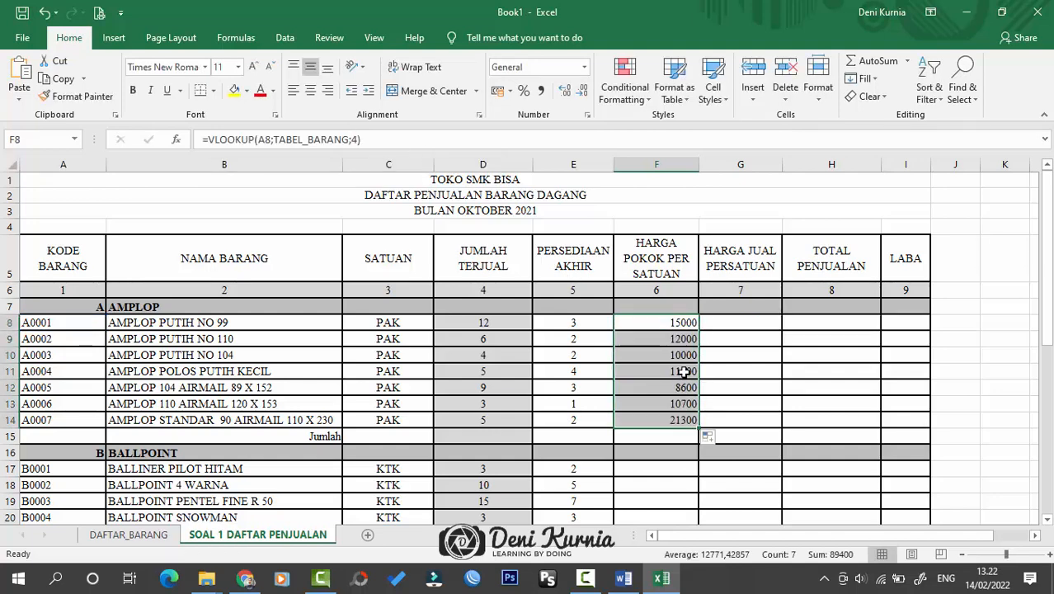
- Copy the HARGA POKOK PER SATUAN formula from F14 into F17 and fill it down through the BALLPOINT items to F21
{"action": "scroll", "coordinate": [684, 372], "scroll_direction": "down", "scroll_amount": 3}
{"action": "left_click", "coordinate": [674, 244]}
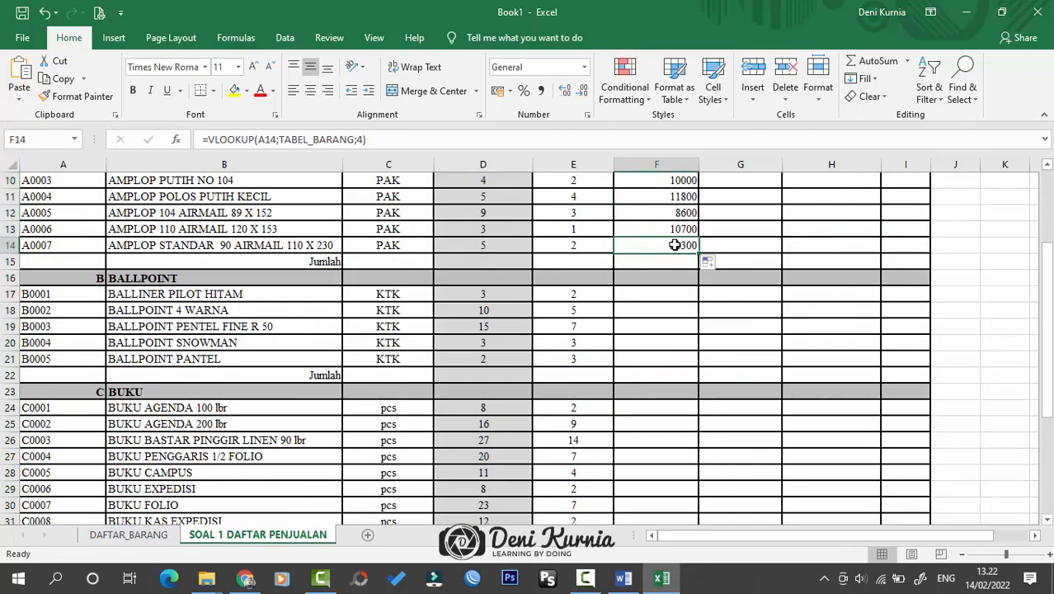
{"action": "key", "text": "ctrl+c"}
{"action": "left_click", "coordinate": [681, 294]}
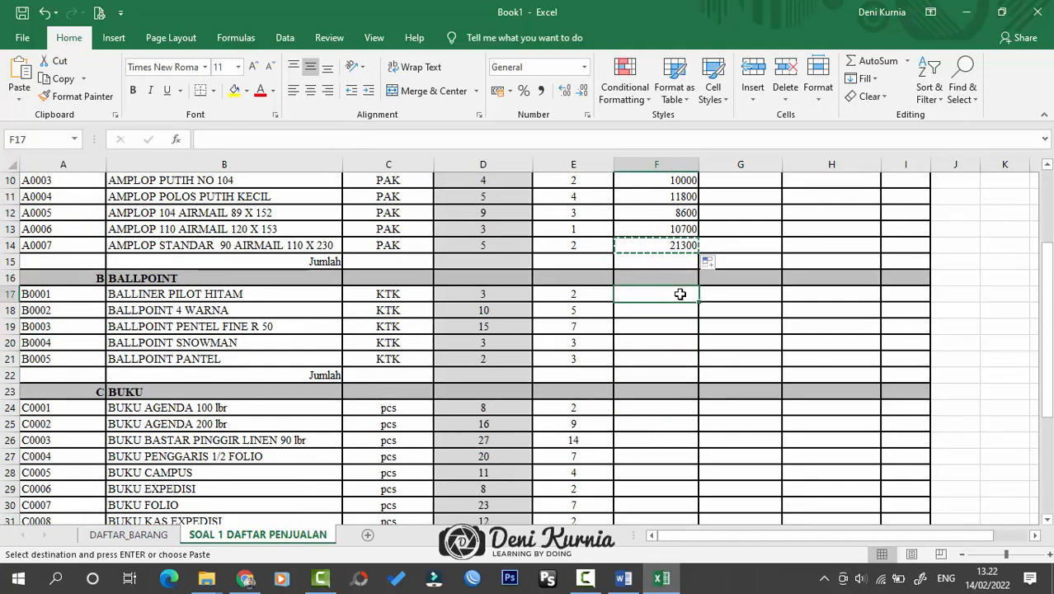
{"action": "key", "text": "ctrl+v"}
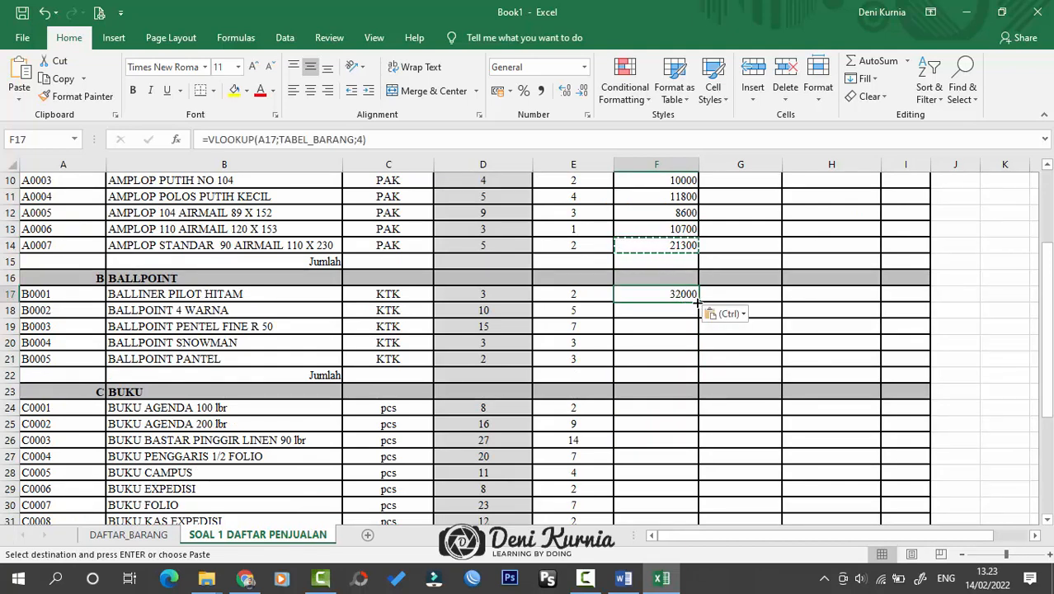
{"action": "left_click_drag", "start_coordinate": [698, 302], "coordinate": [698, 370]}
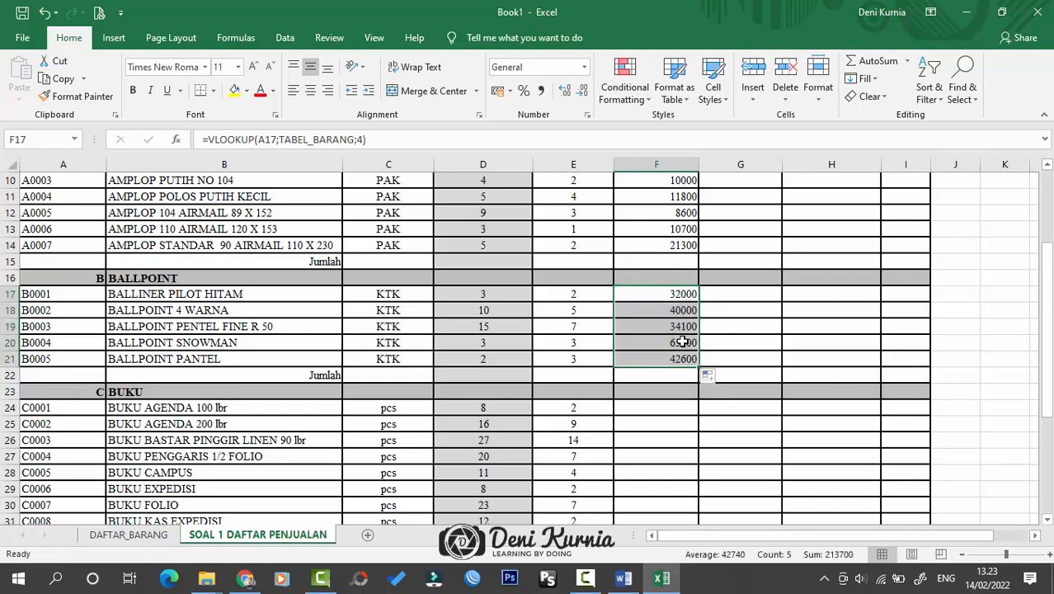
- Copy the formulas in F17:F21 to the BUKU items starting at F24, and fill F28 down to F32
{"action": "key", "text": "ctrl+c"}
{"action": "left_click", "coordinate": [667, 408]}
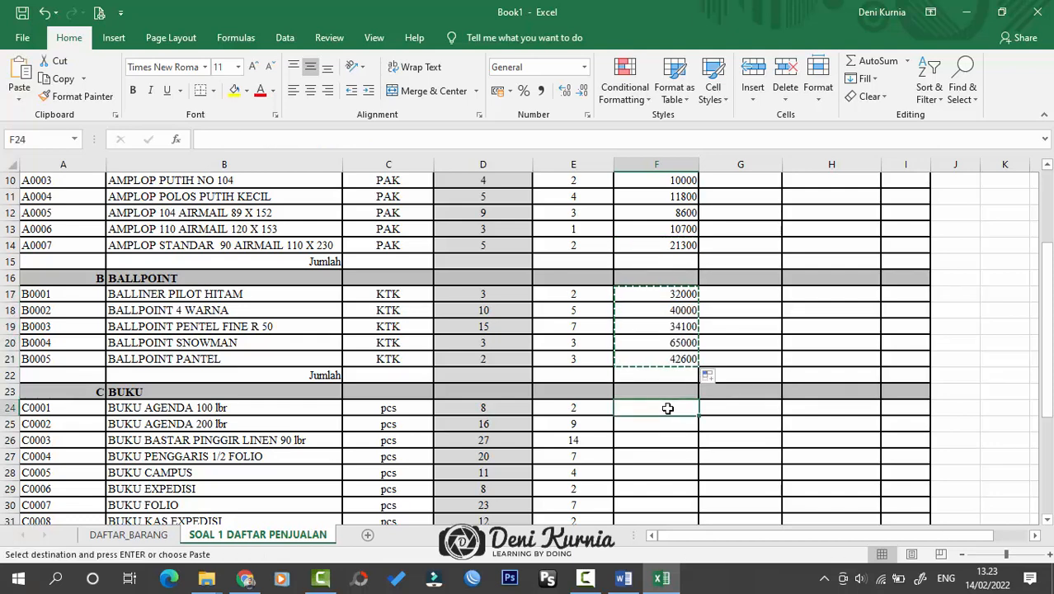
{"action": "key", "text": "ctrl+v"}
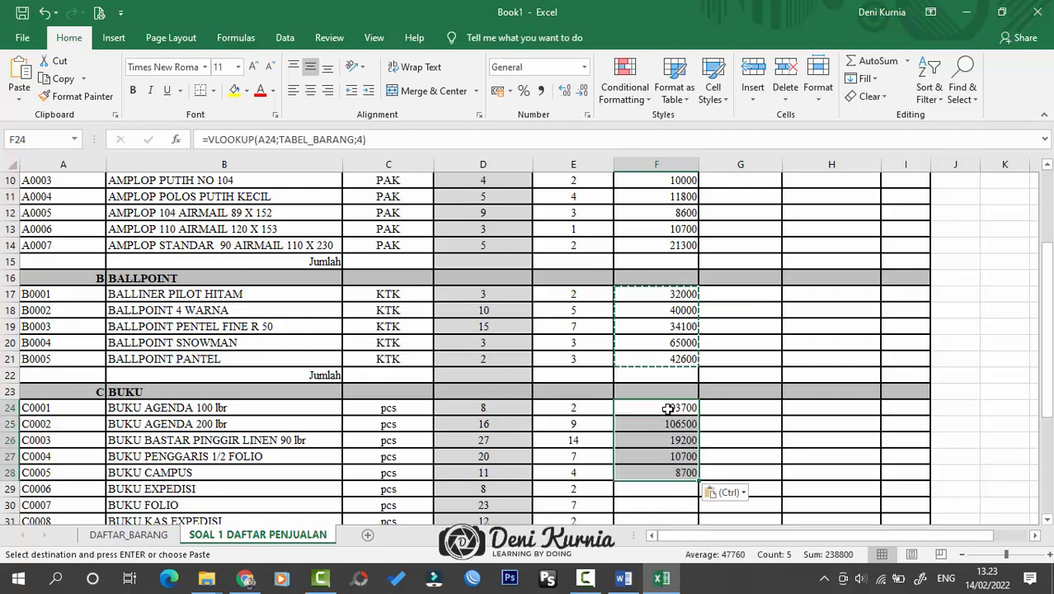
{"action": "scroll", "coordinate": [677, 431], "scroll_direction": "down", "scroll_amount": 1}
{"action": "left_click", "coordinate": [681, 424]}
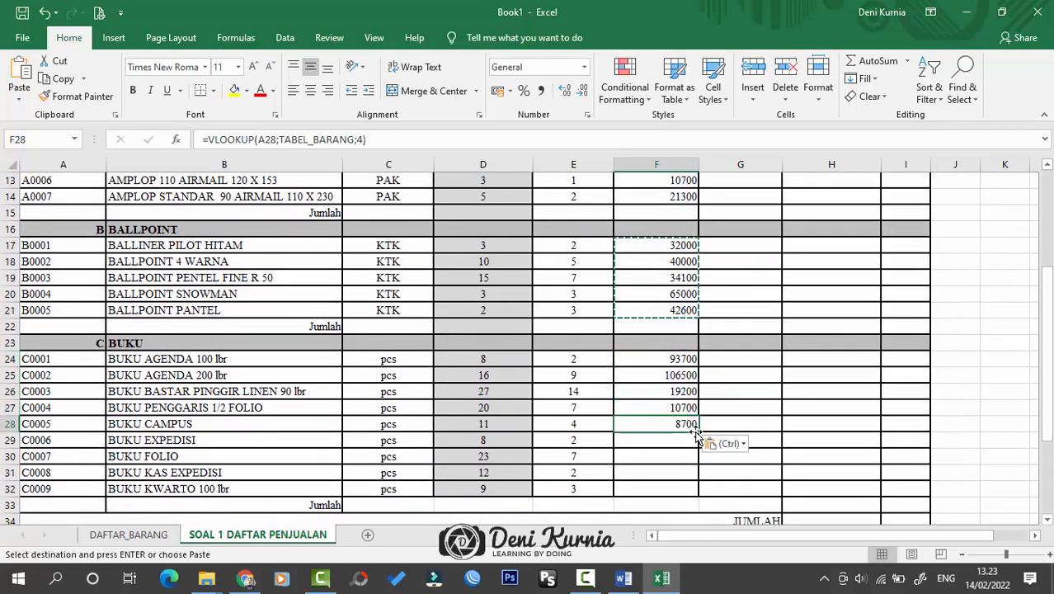
{"action": "left_click_drag", "start_coordinate": [696, 432], "coordinate": [698, 493]}
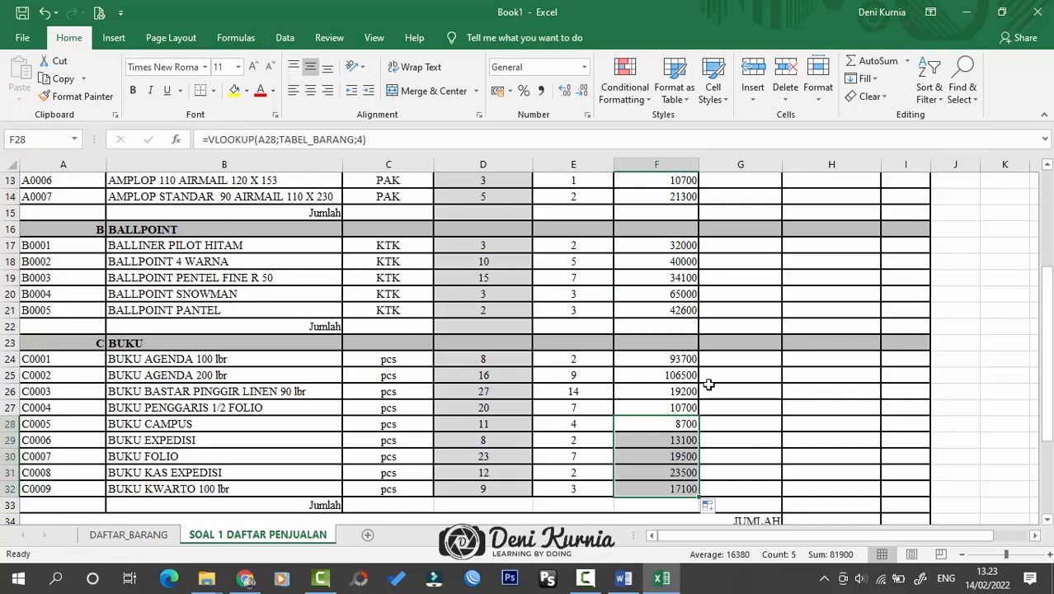
- Check the question's instruction for column 7 and enter =(F8*25%) in G8 under HARGA JUAL PERSATUAN
{"action": "scroll", "coordinate": [708, 384], "scroll_direction": "up", "scroll_amount": 3}
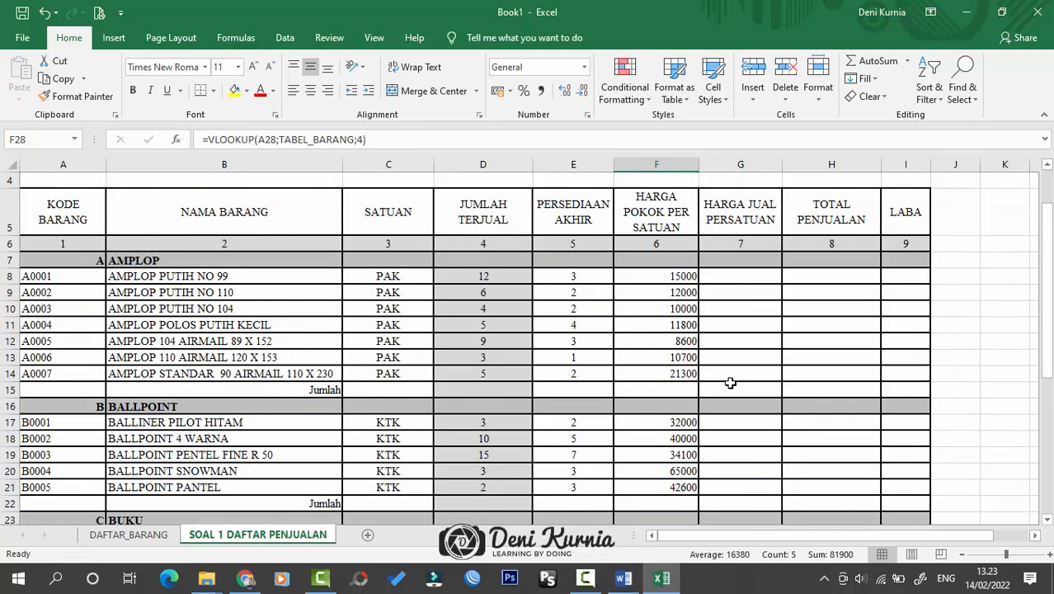
{"action": "left_click", "coordinate": [740, 282]}
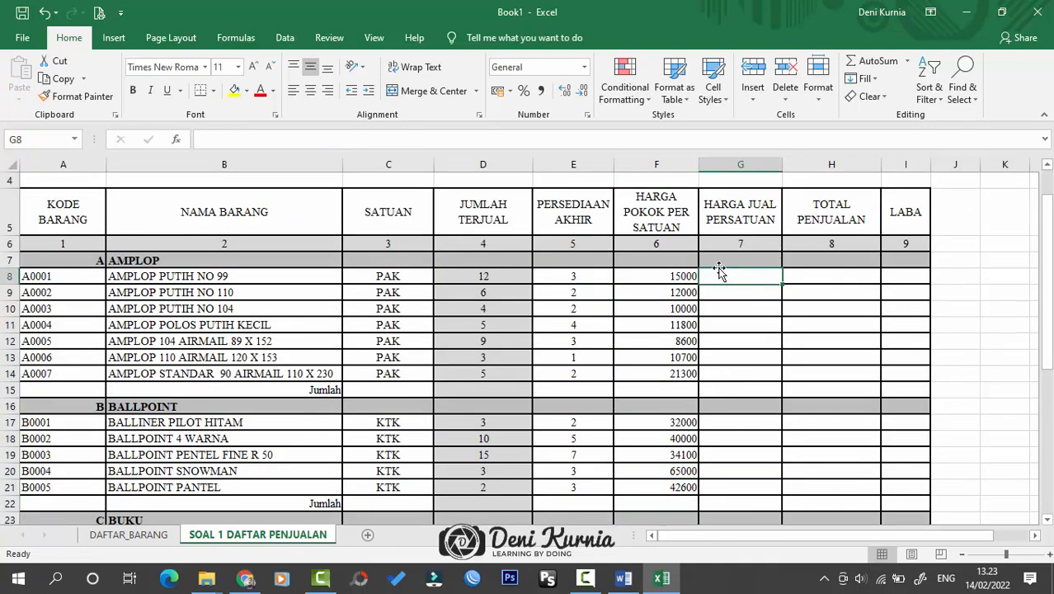
{"action": "scroll", "coordinate": [524, 336], "scroll_direction": "down", "scroll_amount": 7}
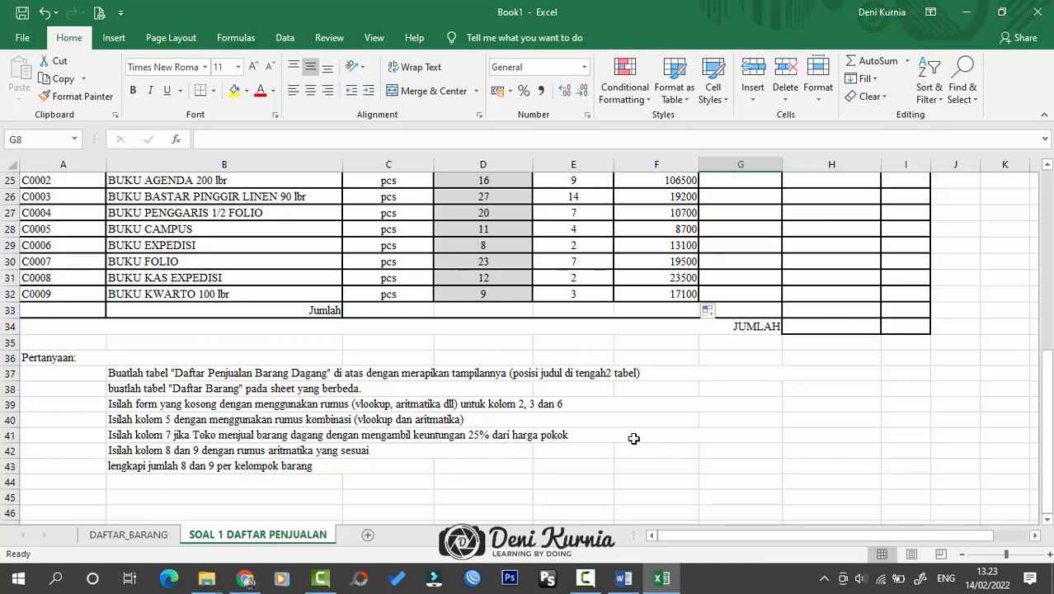
{"action": "scroll", "coordinate": [731, 419], "scroll_direction": "up", "scroll_amount": 7}
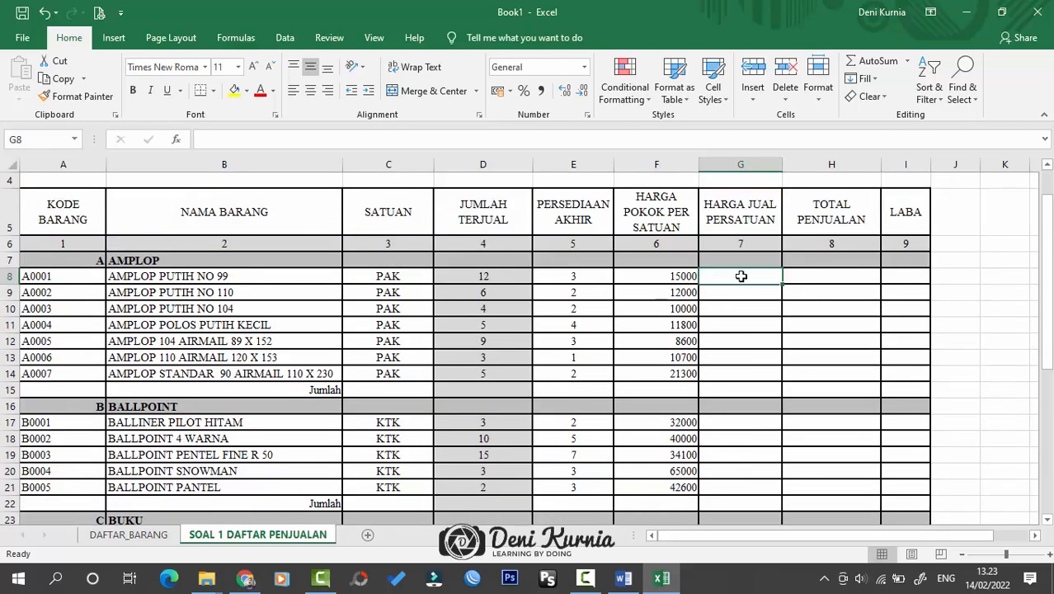
{"action": "type", "text": "="}
{"action": "left_click", "coordinate": [660, 275]}
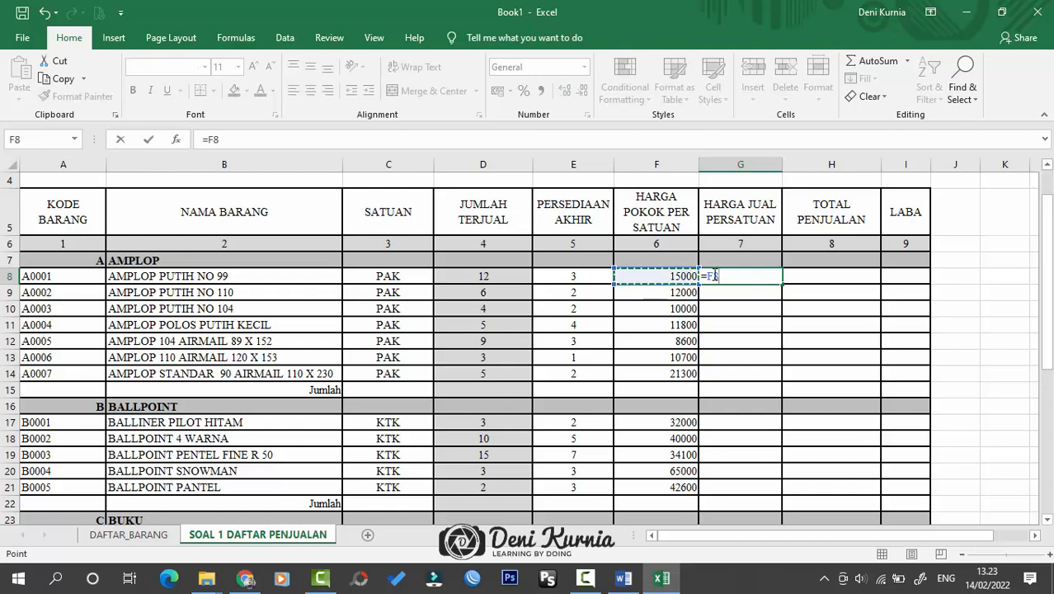
{"action": "type", "text": "*"}
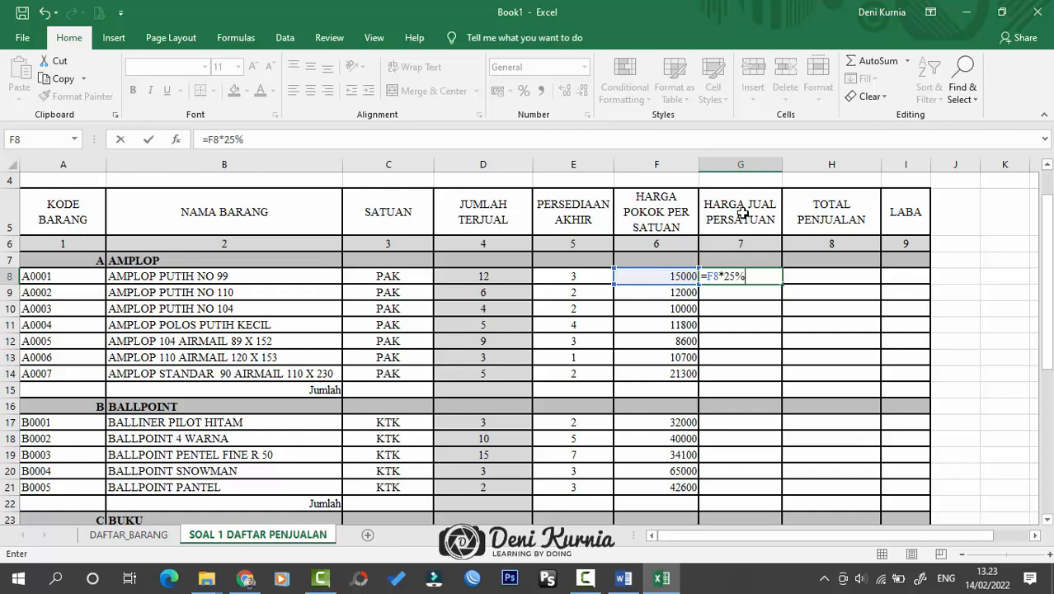
{"action": "left_click", "coordinate": [256, 138]}
{"action": "type", "text": "("}
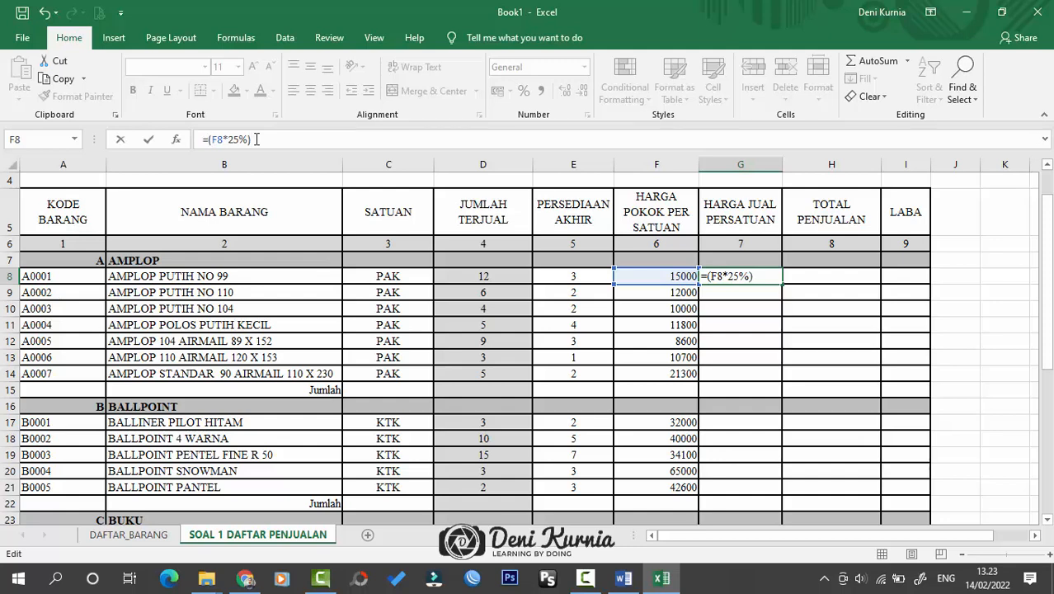
{"action": "key", "text": "Return"}
- Extend G8's formula to =(F8*25%)+F8 and fill it down through the AMPLOP items to G14
{"action": "left_click", "coordinate": [726, 275]}
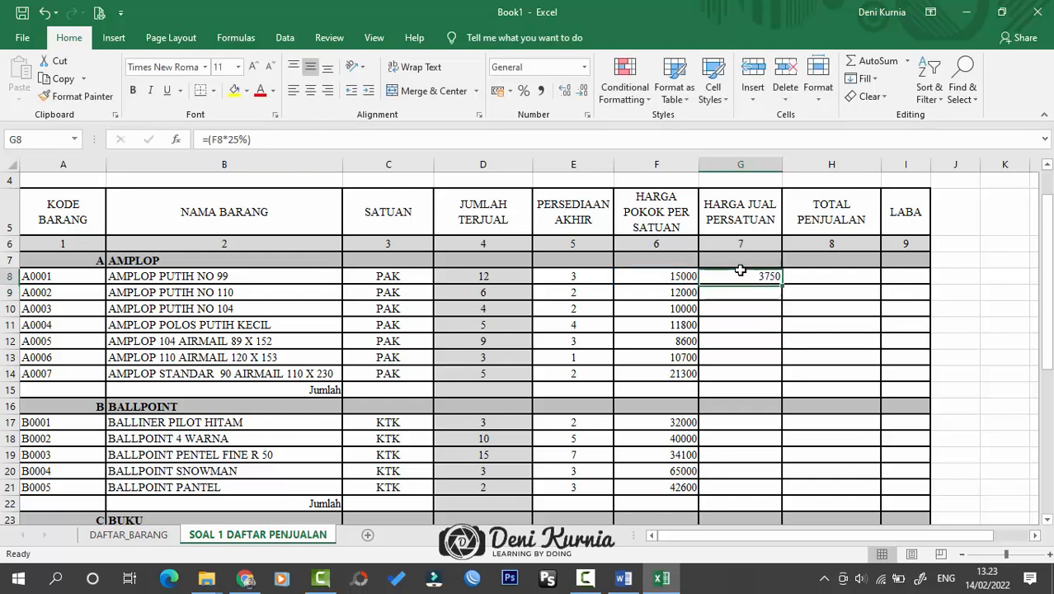
{"action": "left_click", "coordinate": [336, 136]}
{"action": "type", "text": "+"}
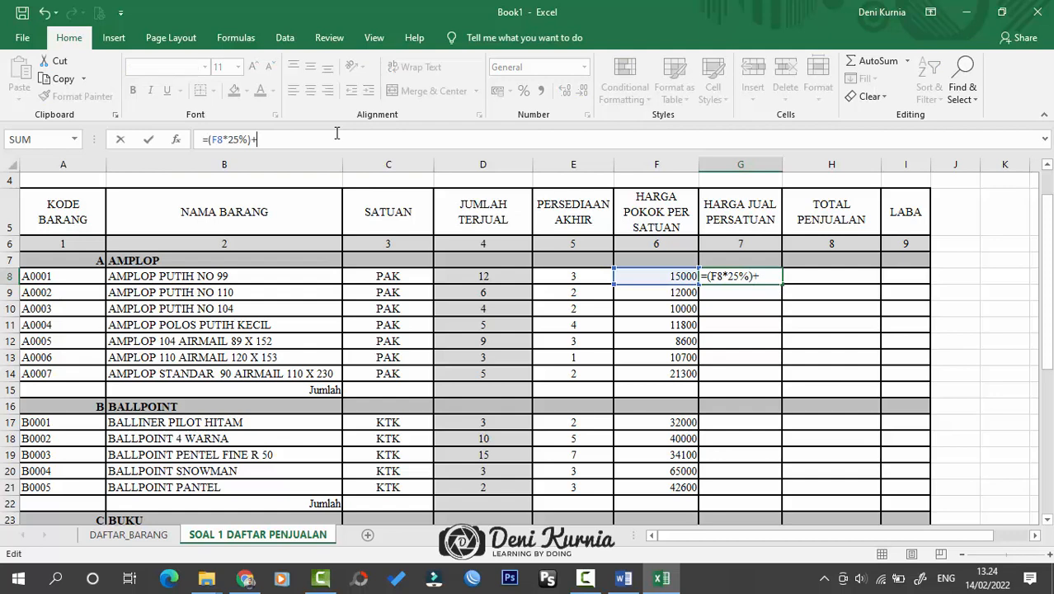
{"action": "left_click", "coordinate": [672, 275]}
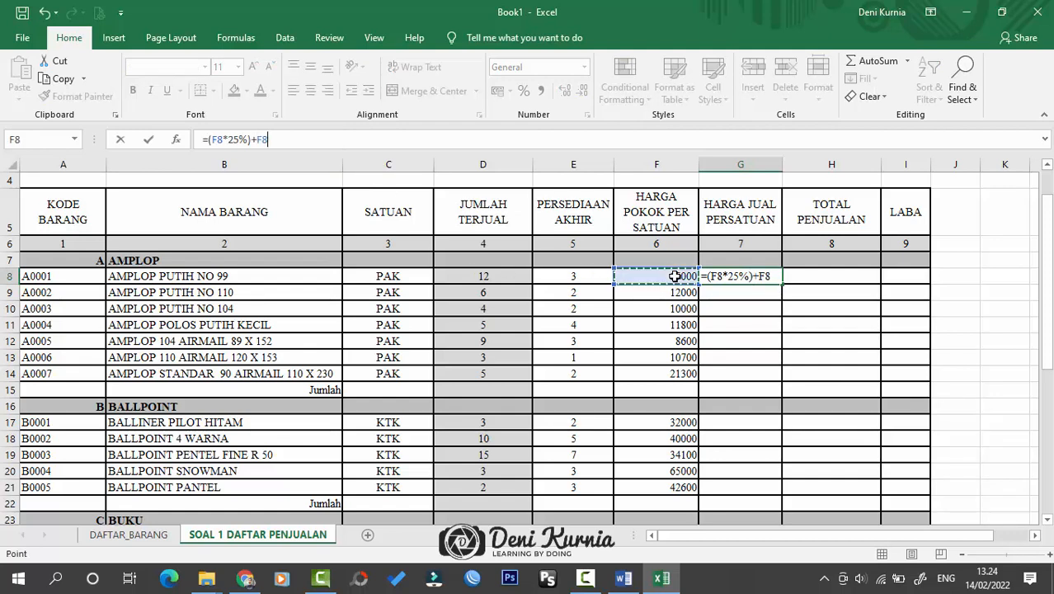
{"action": "key", "text": "Return"}
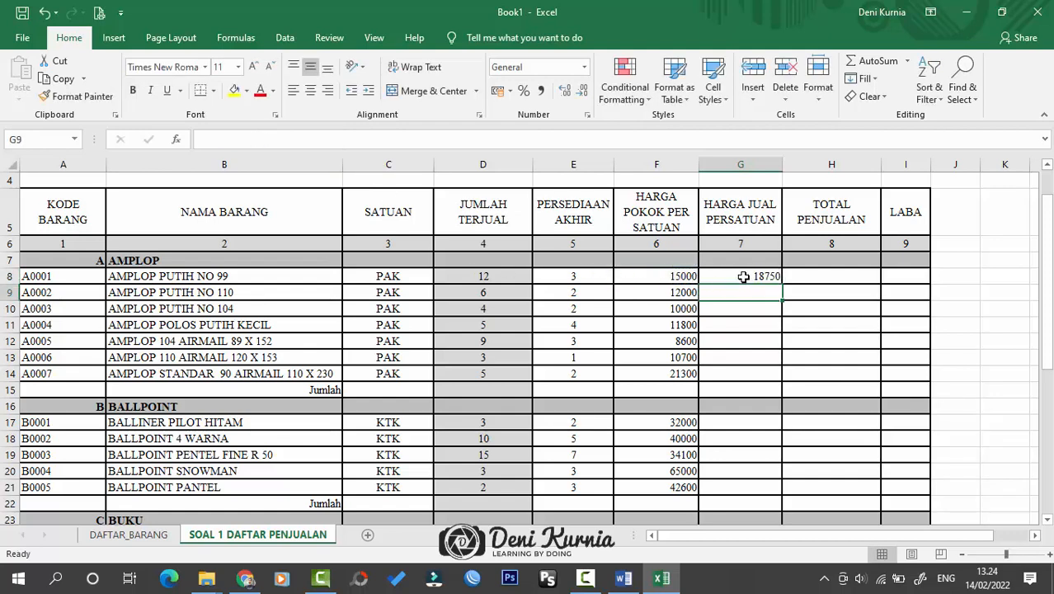
{"action": "left_click", "coordinate": [736, 279]}
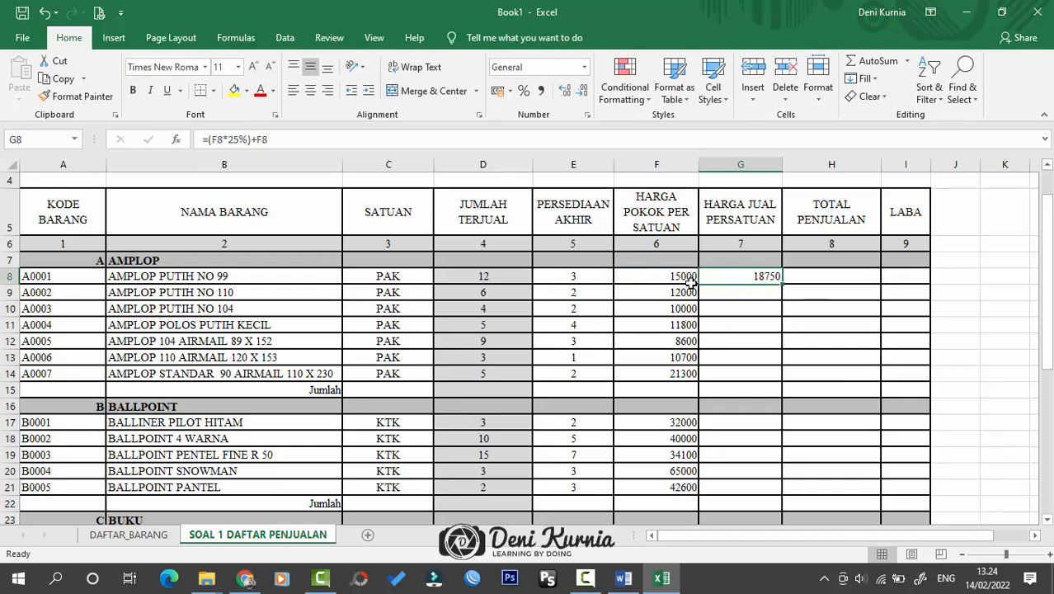
{"action": "left_click_drag", "start_coordinate": [781, 285], "coordinate": [781, 382]}
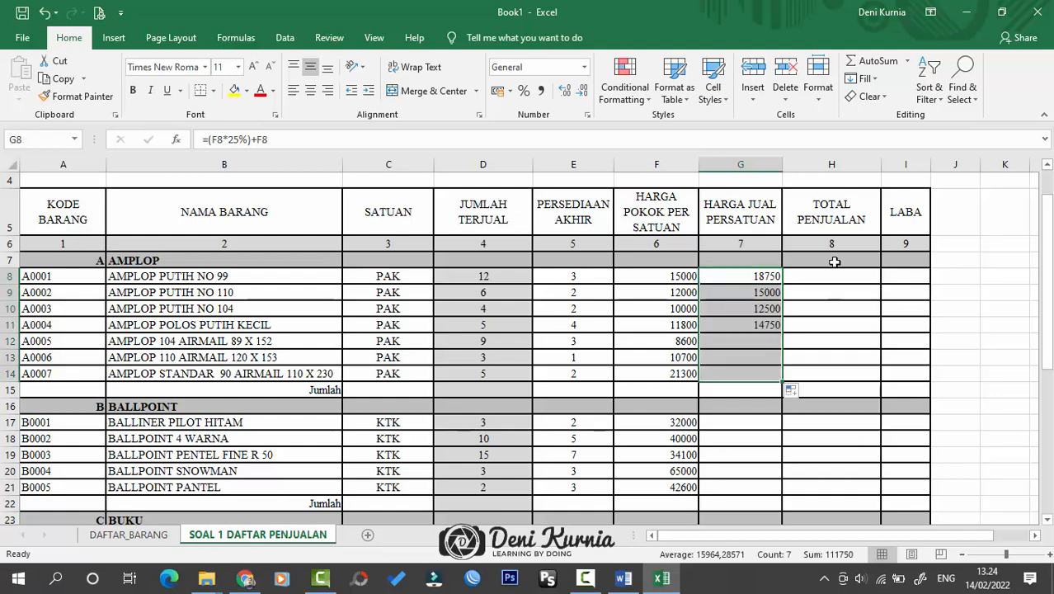
- Copy the HARGA JUAL PERSATUAN formula from G14 into G17 and fill it down through the BALLPOINT items to G21
{"action": "left_click", "coordinate": [766, 373]}
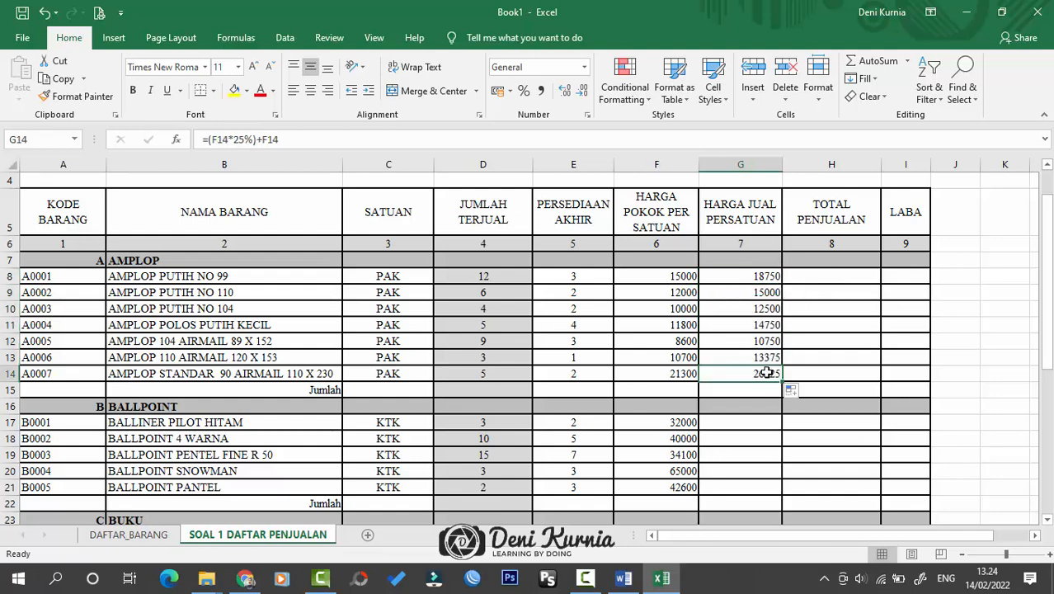
{"action": "key", "text": "ctrl+c"}
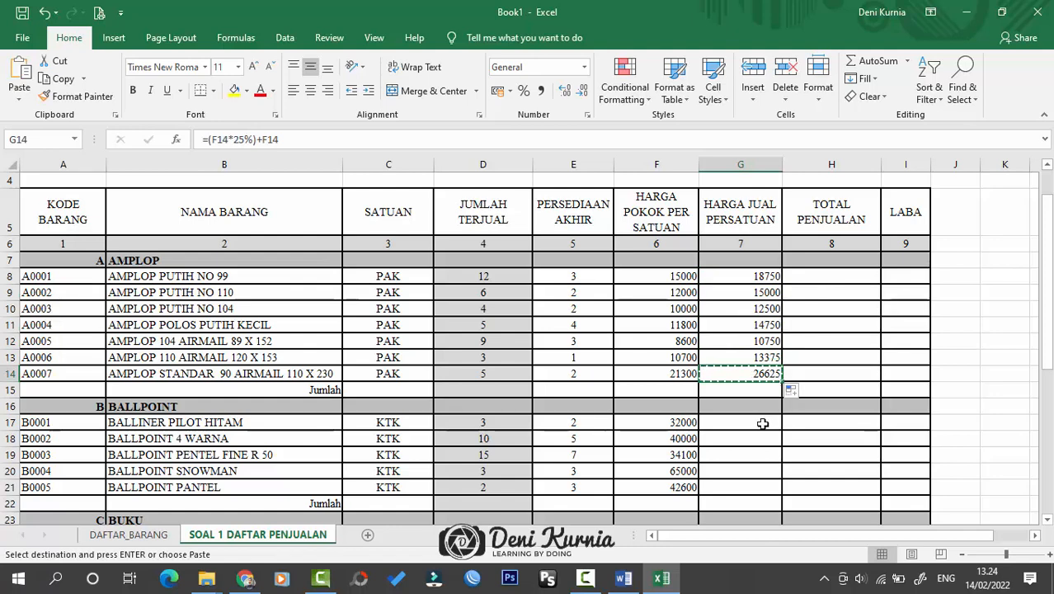
{"action": "left_click", "coordinate": [762, 423]}
{"action": "key", "text": "ctrl+v"}
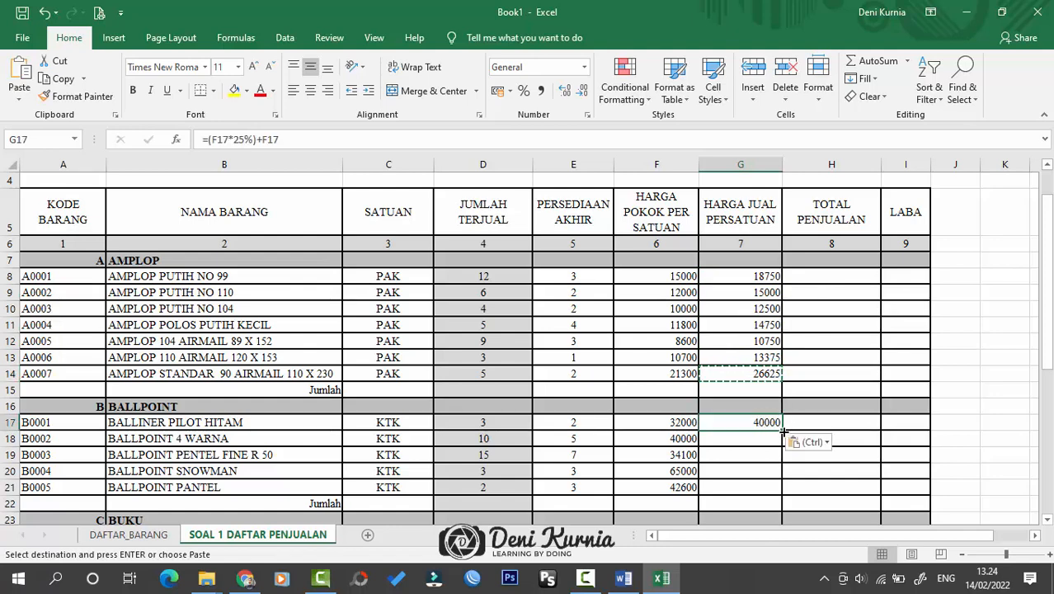
{"action": "left_click_drag", "start_coordinate": [782, 429], "coordinate": [768, 492]}
- Copy the formulas in G17:G21 to the BUKU items starting at G24, and fill G28 down to G32
{"action": "scroll", "coordinate": [773, 370], "scroll_direction": "down", "scroll_amount": 2}
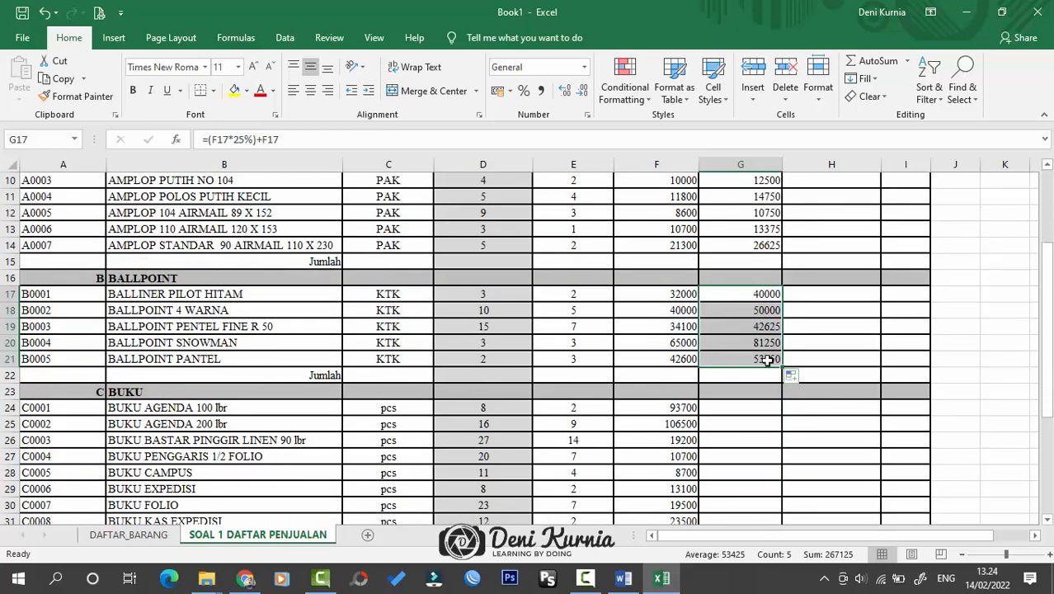
{"action": "key", "text": "ctrl+c"}
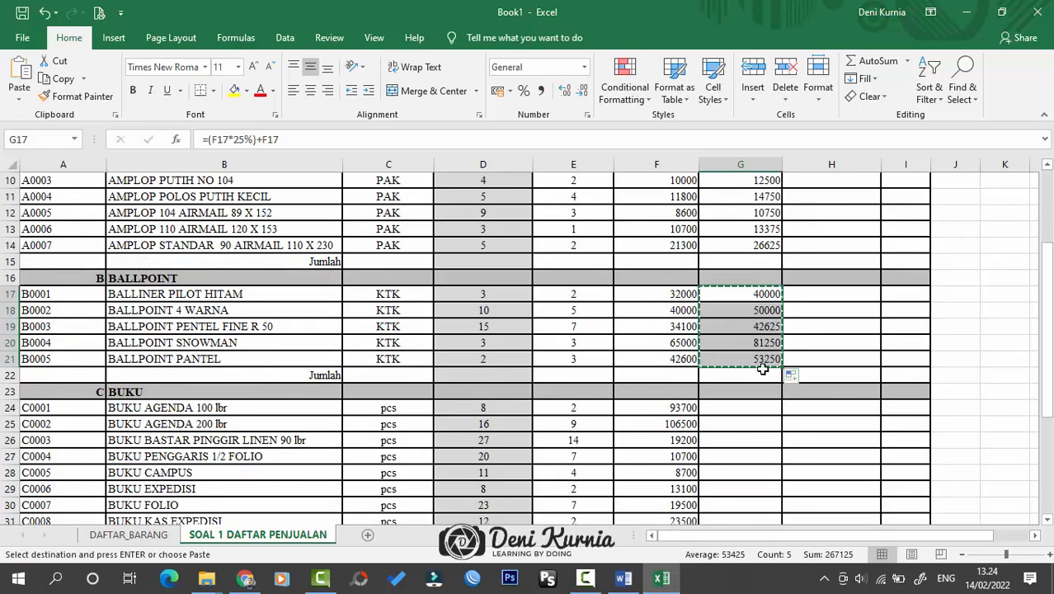
{"action": "left_click", "coordinate": [745, 407]}
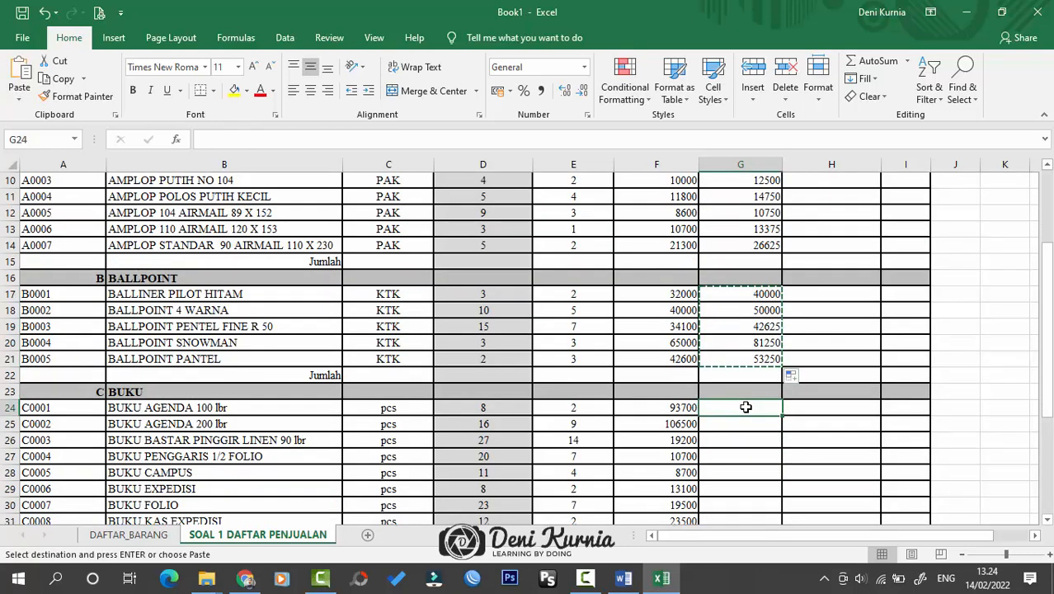
{"action": "key", "text": "ctrl+v"}
{"action": "scroll", "coordinate": [716, 416], "scroll_direction": "down", "scroll_amount": 1}
{"action": "left_click", "coordinate": [746, 423]}
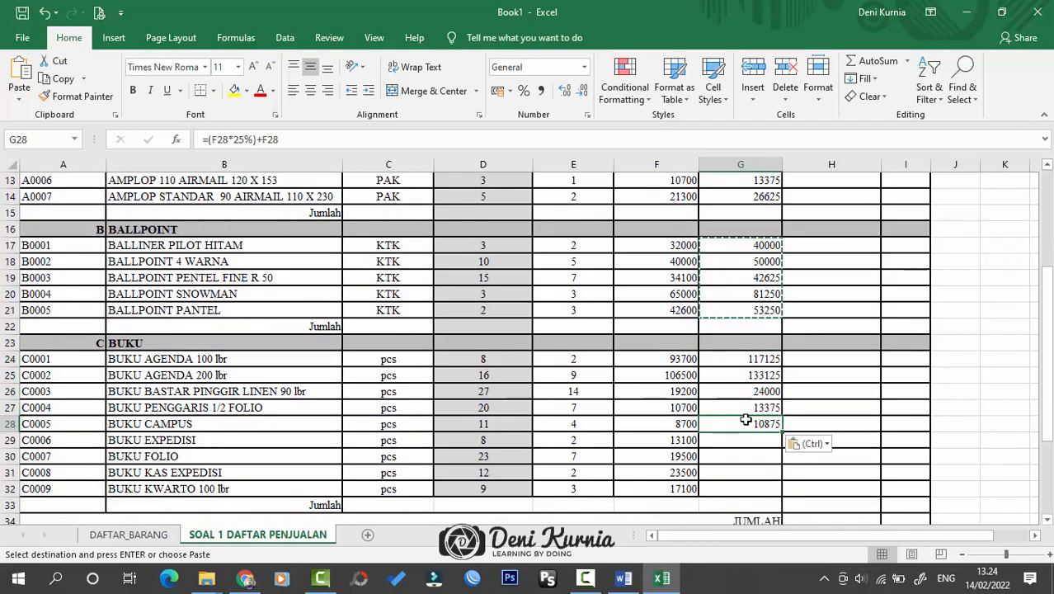
{"action": "left_click_drag", "start_coordinate": [781, 428], "coordinate": [781, 490]}
- Check the instruction for columns 8 and 9, then enter =D8*G8 in H8 under TOTAL PENJUALAN and fill it down to H14
{"action": "scroll", "coordinate": [811, 410], "scroll_direction": "down", "scroll_amount": 4}
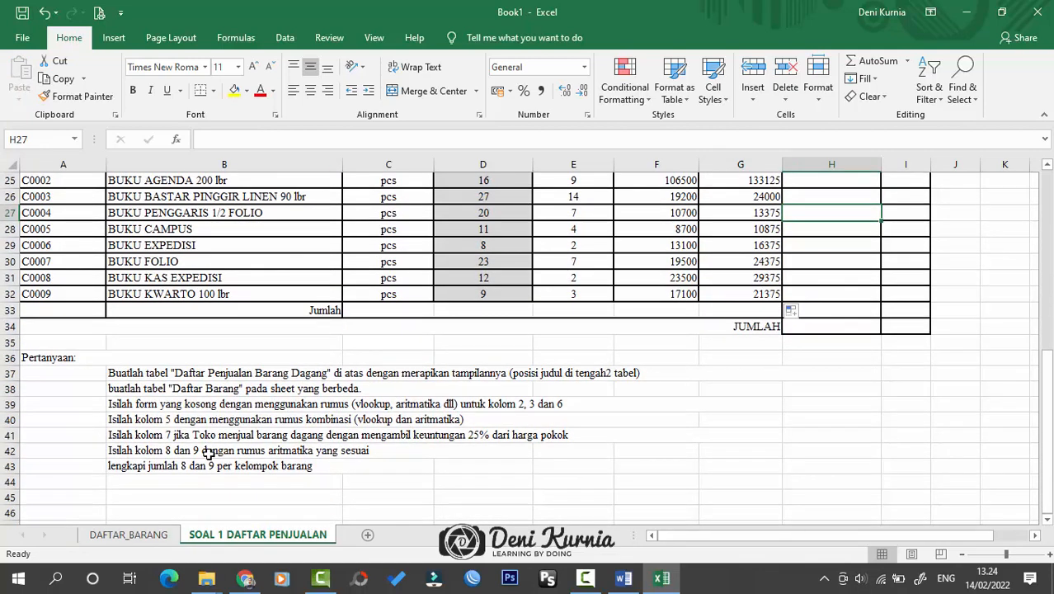
{"action": "scroll", "coordinate": [707, 436], "scroll_direction": "up", "scroll_amount": 8}
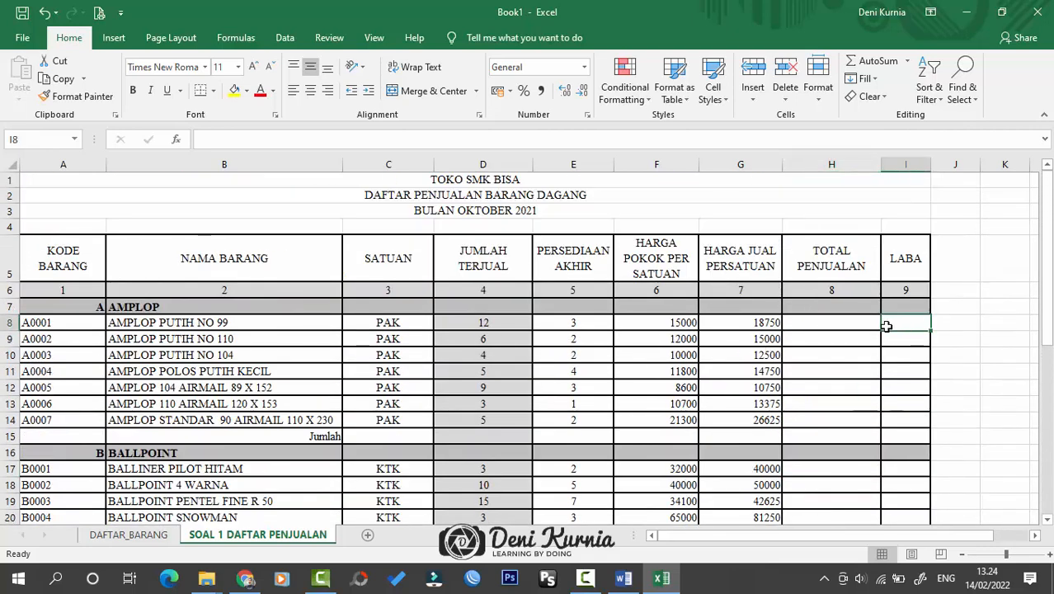
{"action": "left_click", "coordinate": [829, 326]}
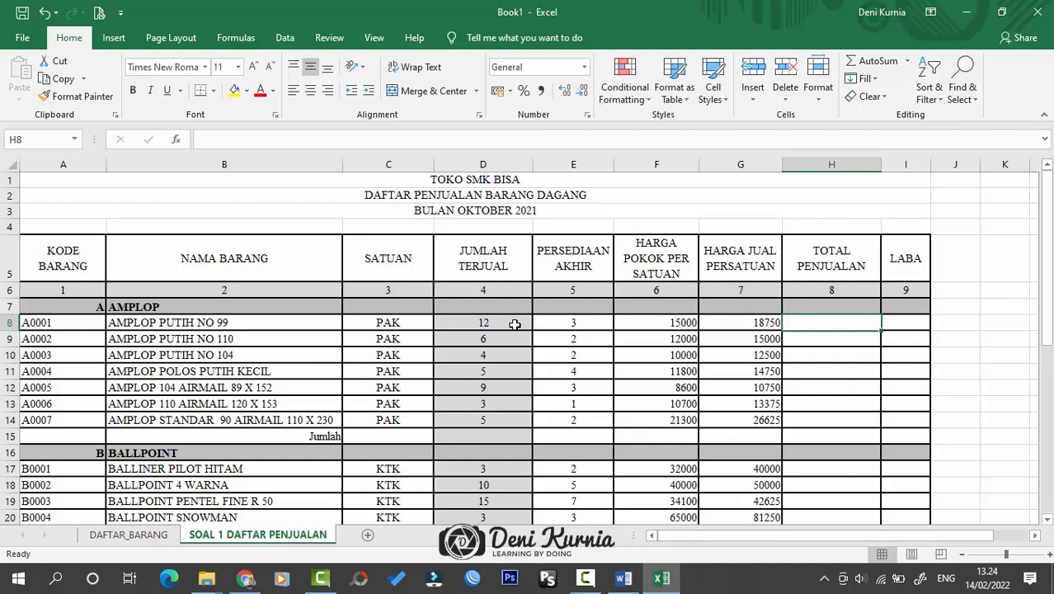
{"action": "left_click", "coordinate": [770, 321]}
{"action": "left_click", "coordinate": [834, 323]}
{"action": "type", "text": "="}
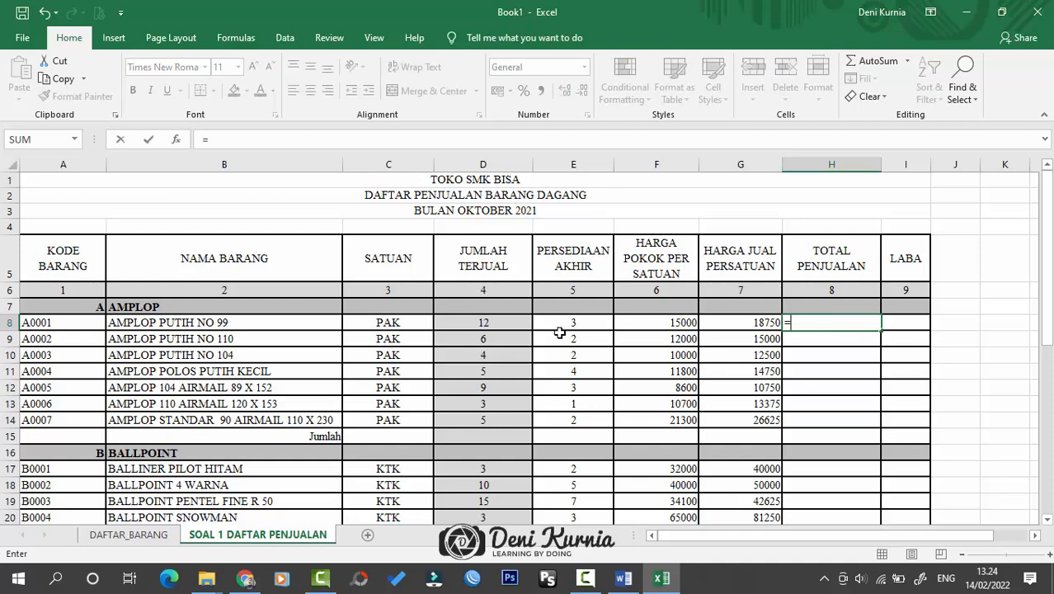
{"action": "left_click", "coordinate": [518, 323]}
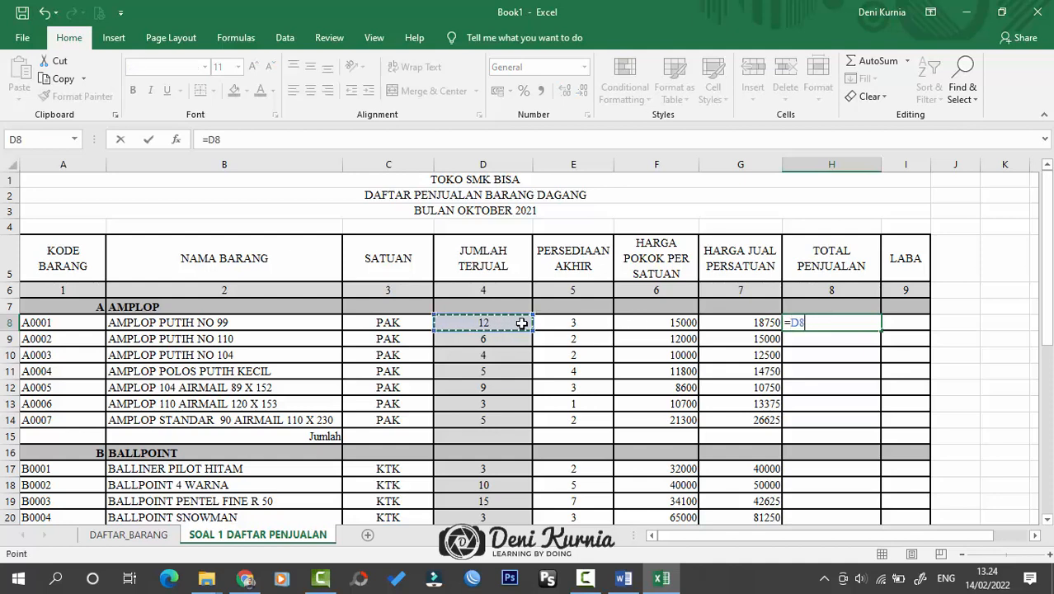
{"action": "type", "text": "*"}
{"action": "left_click", "coordinate": [747, 326]}
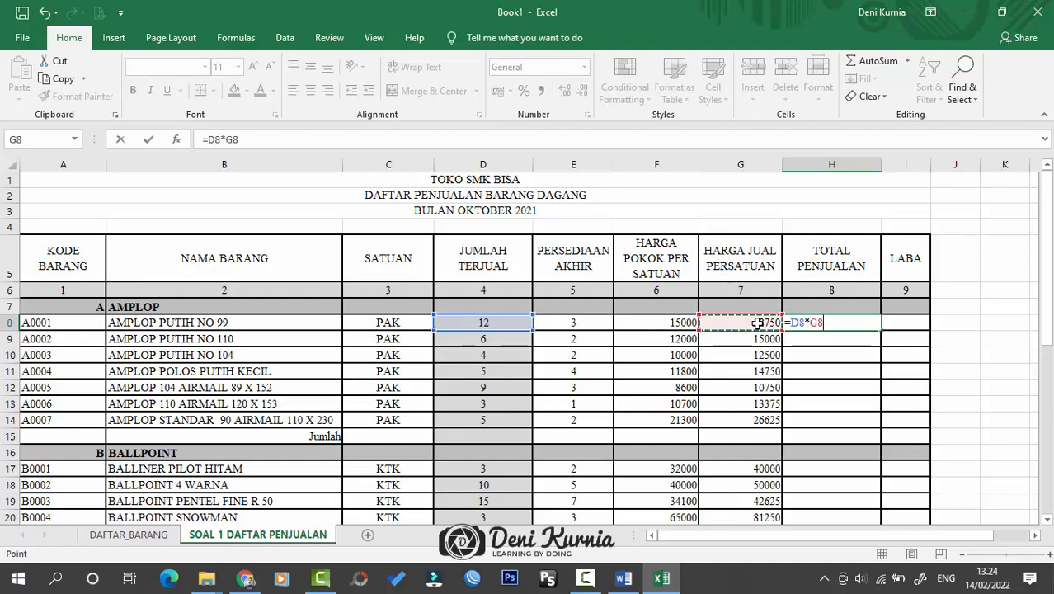
{"action": "key", "text": "Return"}
{"action": "left_click", "coordinate": [872, 323]}
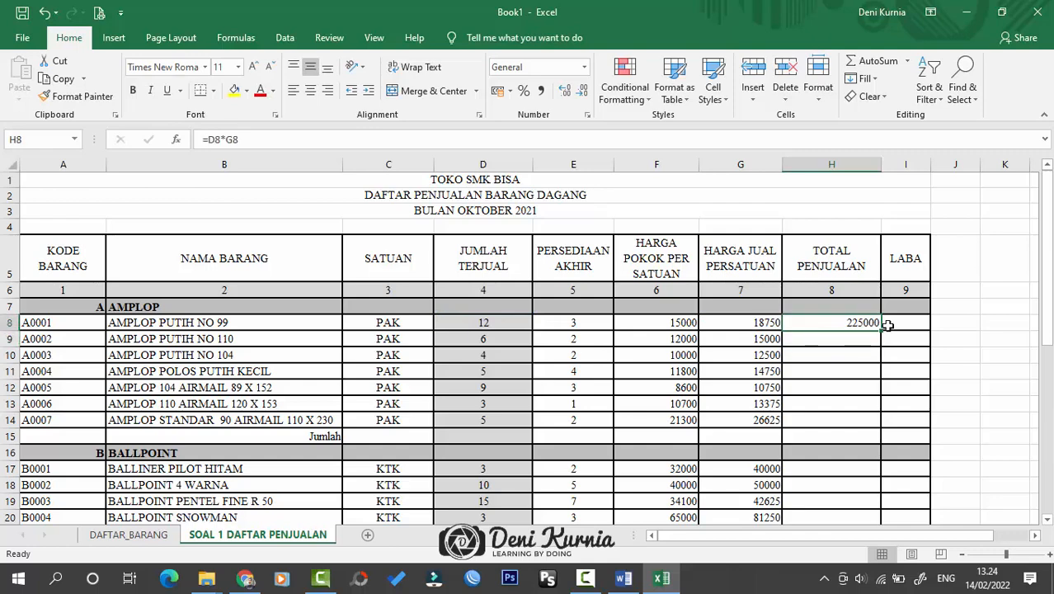
{"action": "left_click_drag", "start_coordinate": [878, 331], "coordinate": [882, 422]}
- Copy the TOTAL PENJUALAN formula from H14 into H17 and fill it down through the BALLPOINT items to H21
{"action": "scroll", "coordinate": [870, 404], "scroll_direction": "down", "scroll_amount": 1}
{"action": "left_click", "coordinate": [863, 372]}
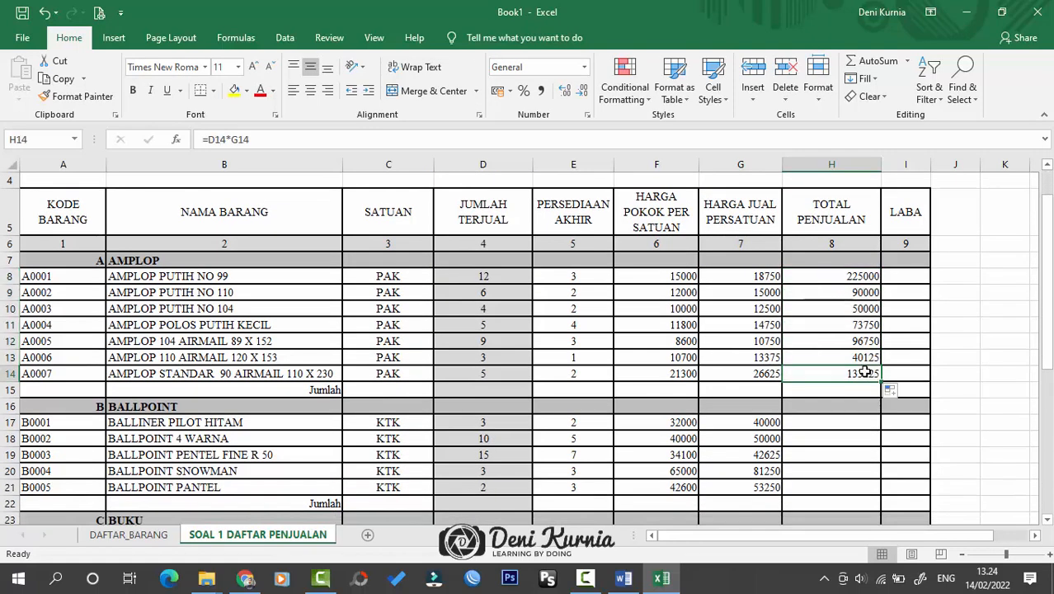
{"action": "key", "text": "ctrl+c"}
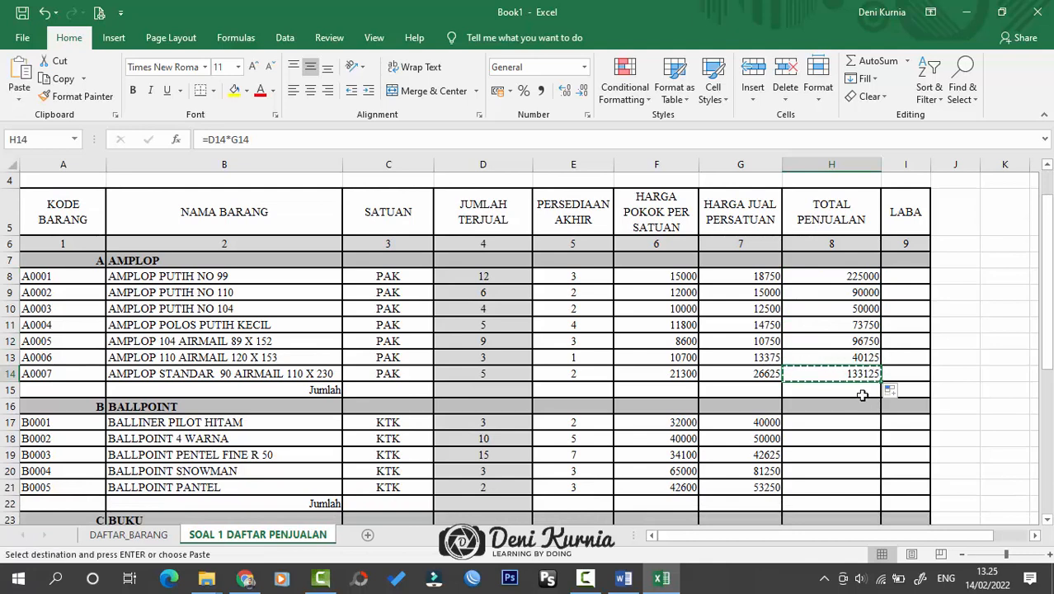
{"action": "left_click", "coordinate": [854, 424]}
{"action": "key", "text": "ctrl+v"}
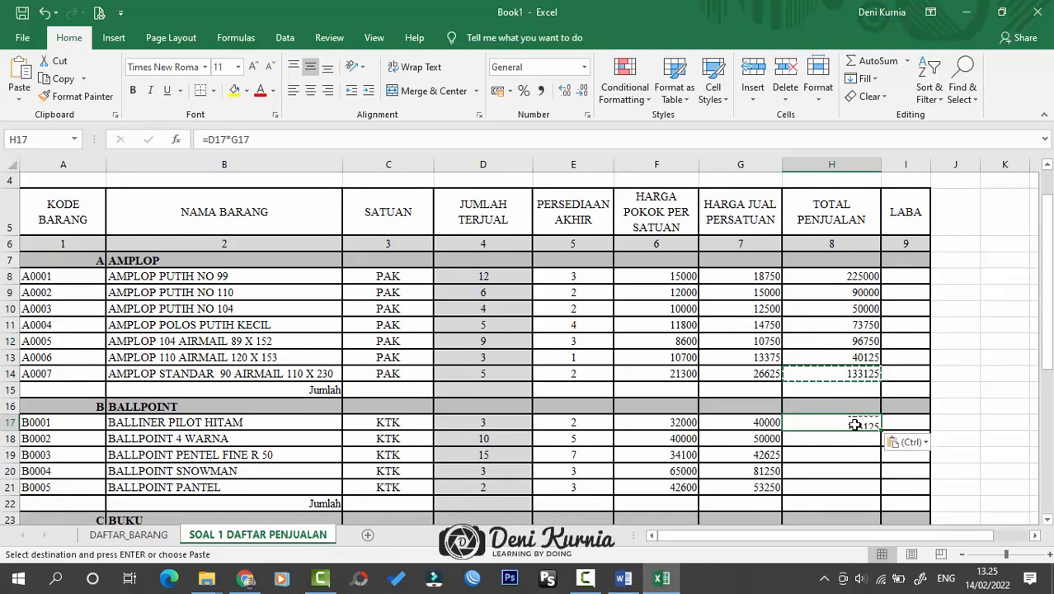
{"action": "left_click_drag", "start_coordinate": [879, 429], "coordinate": [878, 487]}
- Copy the TOTAL PENJUALAN formula from H21 into H24 and fill it down through the BUKU items to H32
{"action": "scroll", "coordinate": [742, 443], "scroll_direction": "down", "scroll_amount": 3}
{"action": "left_click", "coordinate": [845, 309]}
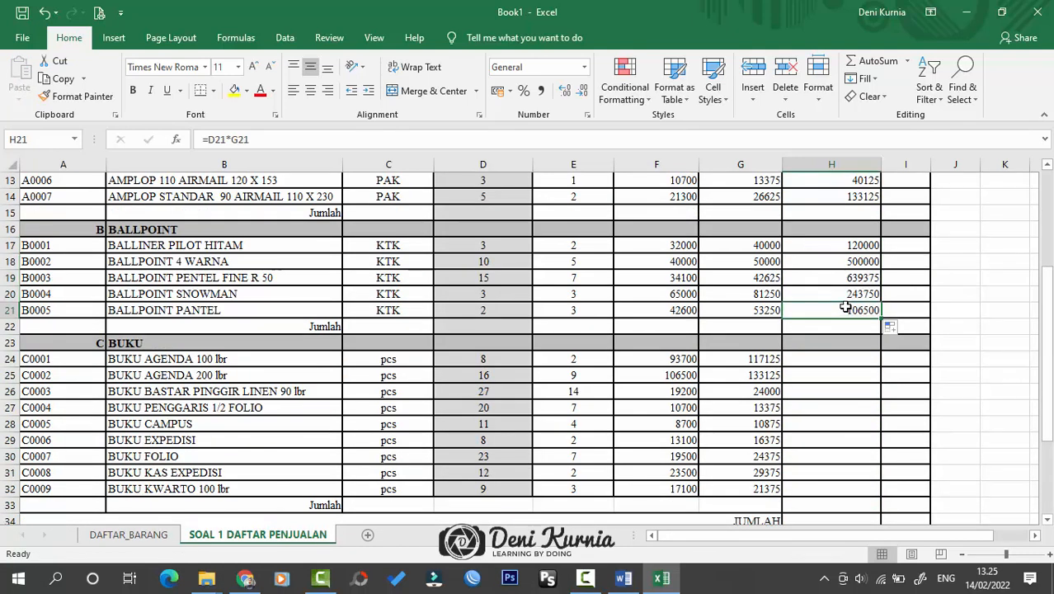
{"action": "key", "text": "ctrl+c"}
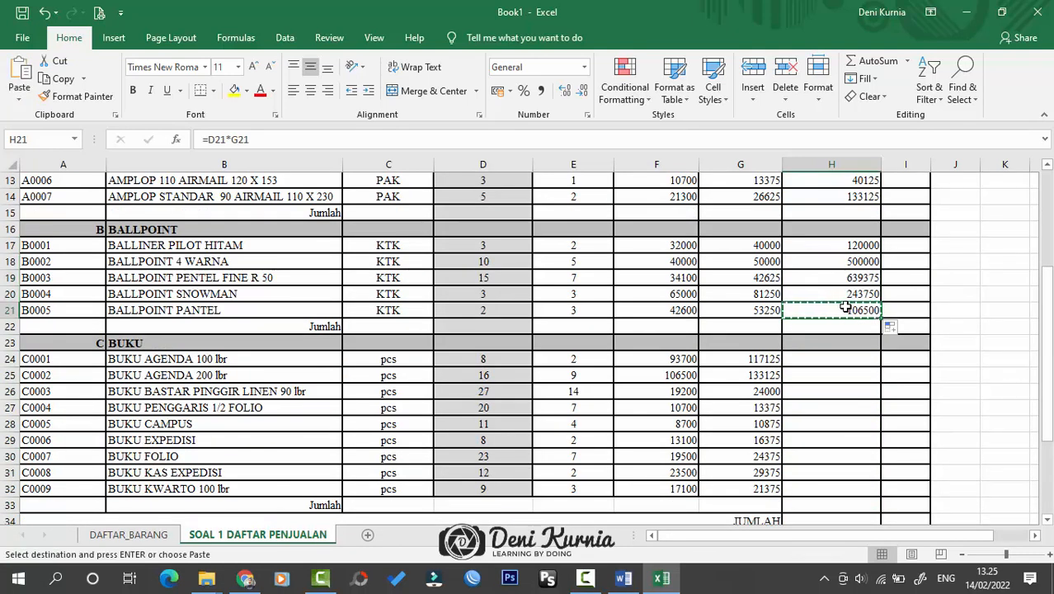
{"action": "left_click", "coordinate": [835, 359]}
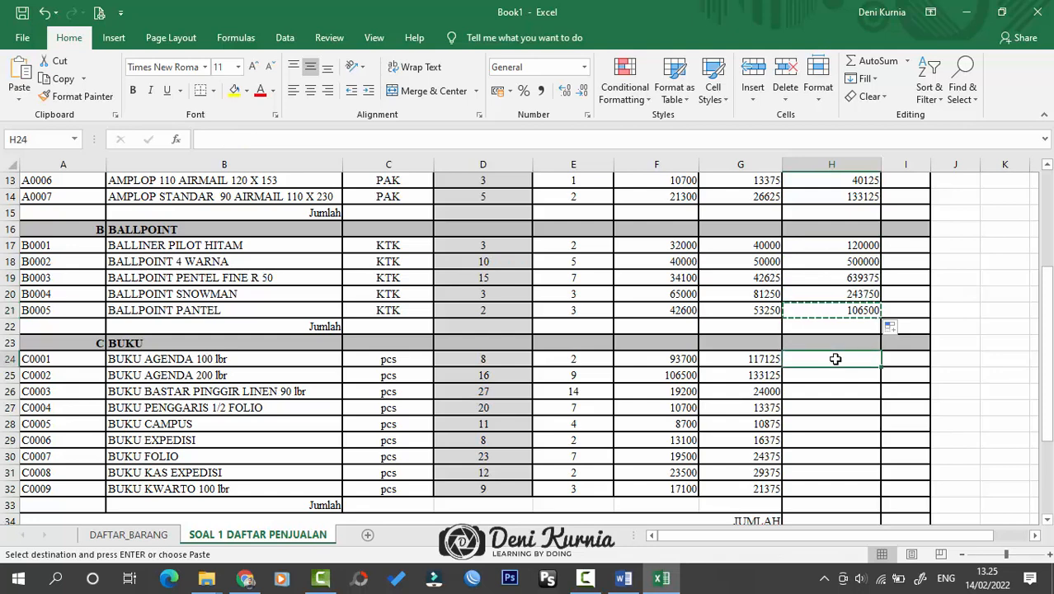
{"action": "key", "text": "ctrl+v"}
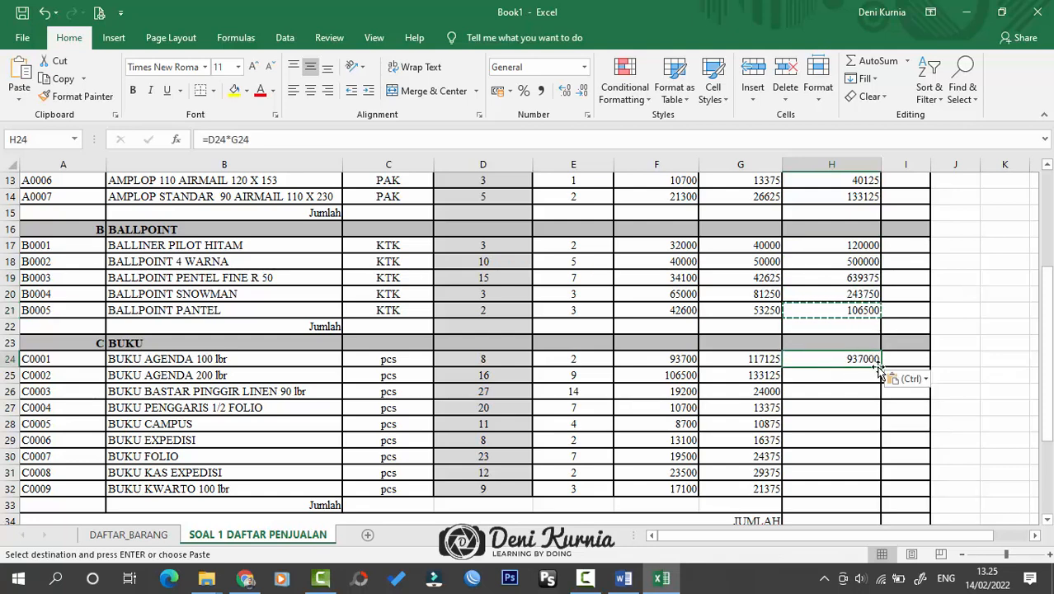
{"action": "left_click_drag", "start_coordinate": [879, 372], "coordinate": [872, 492]}
{"action": "left_click", "coordinate": [840, 430]}
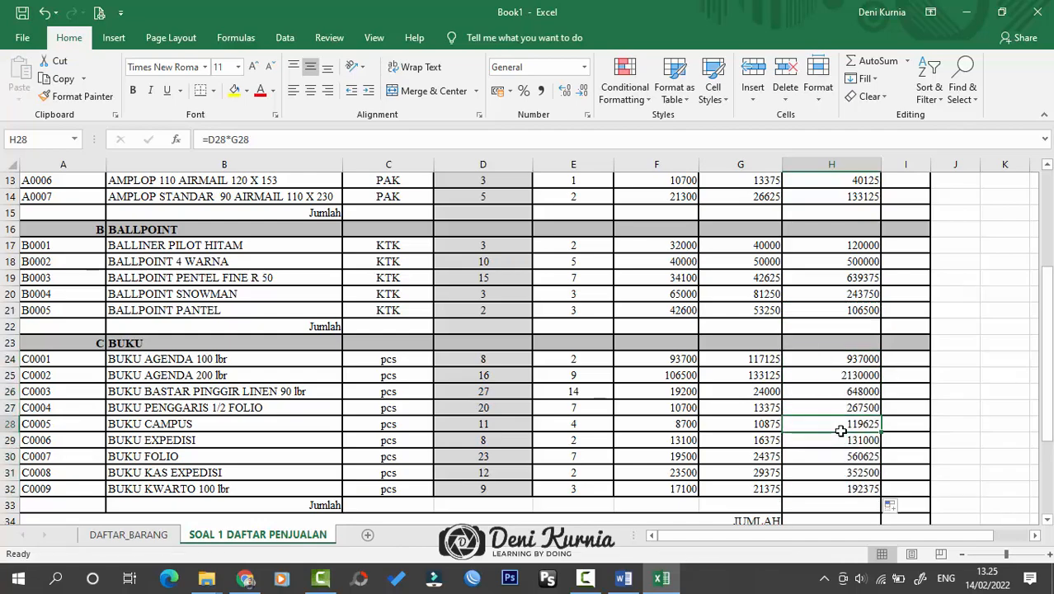
- Check the instructions for columns 8 and 9, then widen column I, LABA
{"action": "scroll", "coordinate": [841, 433], "scroll_direction": "down", "scroll_amount": 1}
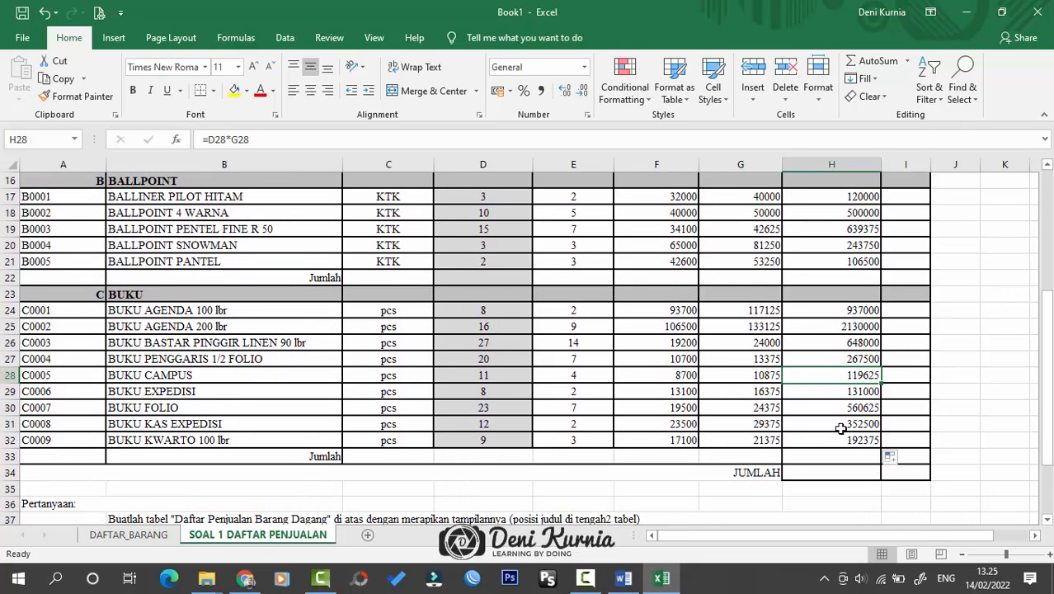
{"action": "scroll", "coordinate": [841, 433], "scroll_direction": "up", "scroll_amount": 5}
{"action": "scroll", "coordinate": [626, 392], "scroll_direction": "down", "scroll_amount": 5}
{"action": "scroll", "coordinate": [621, 394], "scroll_direction": "down", "scroll_amount": 4}
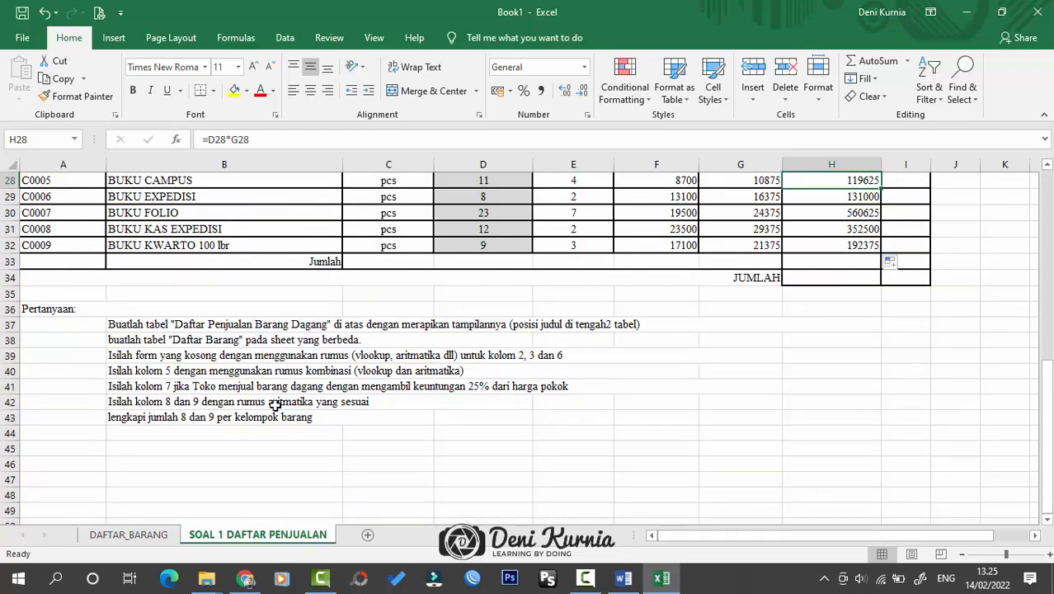
{"action": "scroll", "coordinate": [693, 375], "scroll_direction": "up", "scroll_amount": 9}
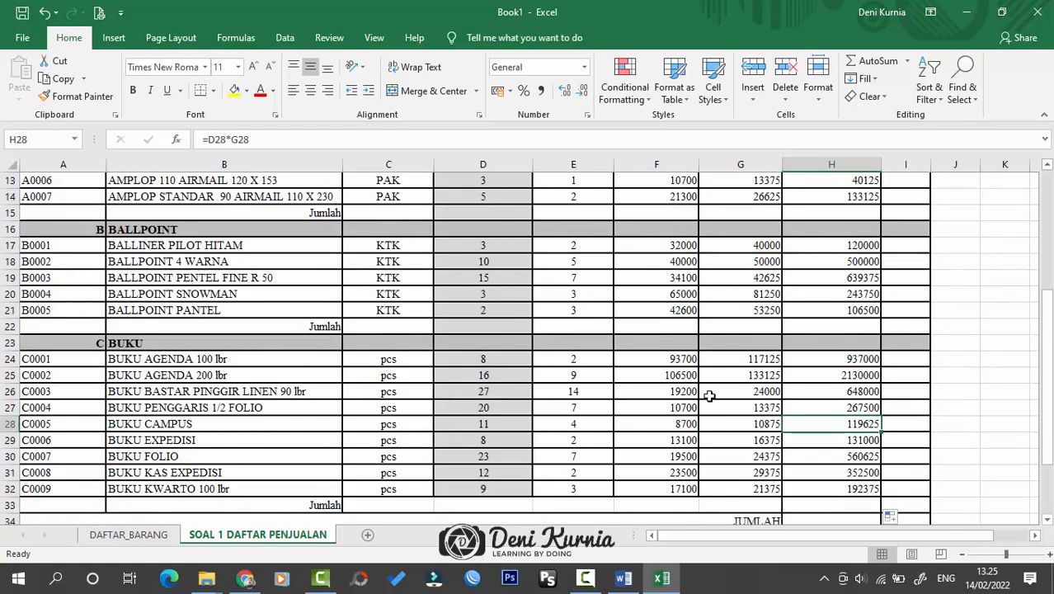
{"action": "left_click_drag", "start_coordinate": [929, 168], "coordinate": [958, 183]}
{"action": "scroll", "coordinate": [971, 292], "scroll_direction": "down", "scroll_amount": 1}
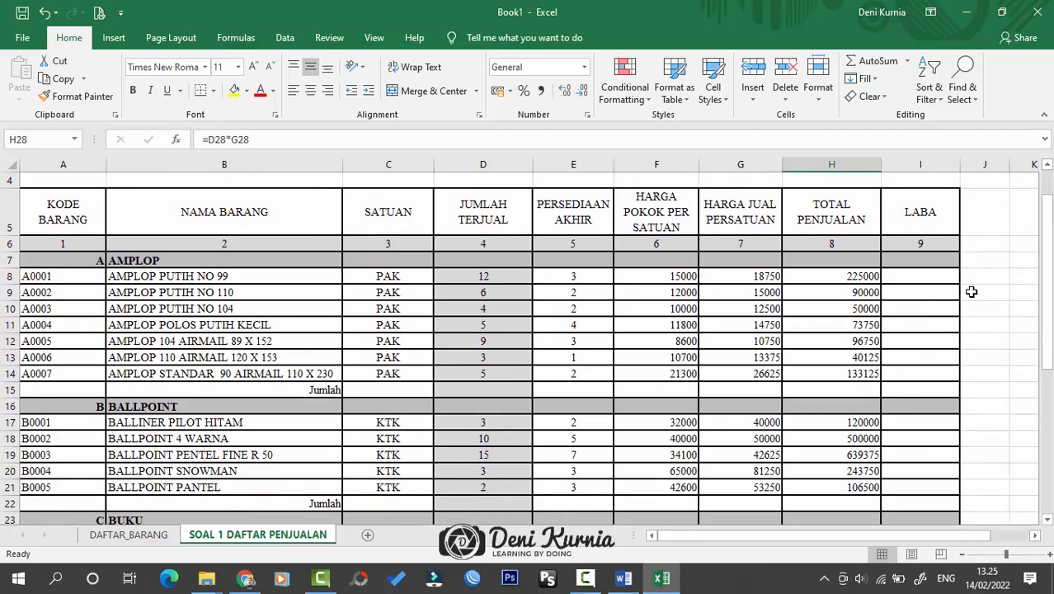
- Enter =H8-(F8*D8) in I8 under LABA and fill it down through the AMPLOP items to I14
{"action": "left_click", "coordinate": [913, 275]}
{"action": "scroll", "coordinate": [911, 274], "scroll_direction": "down", "scroll_amount": 1}
{"action": "scroll", "coordinate": [911, 274], "scroll_direction": "up", "scroll_amount": 1}
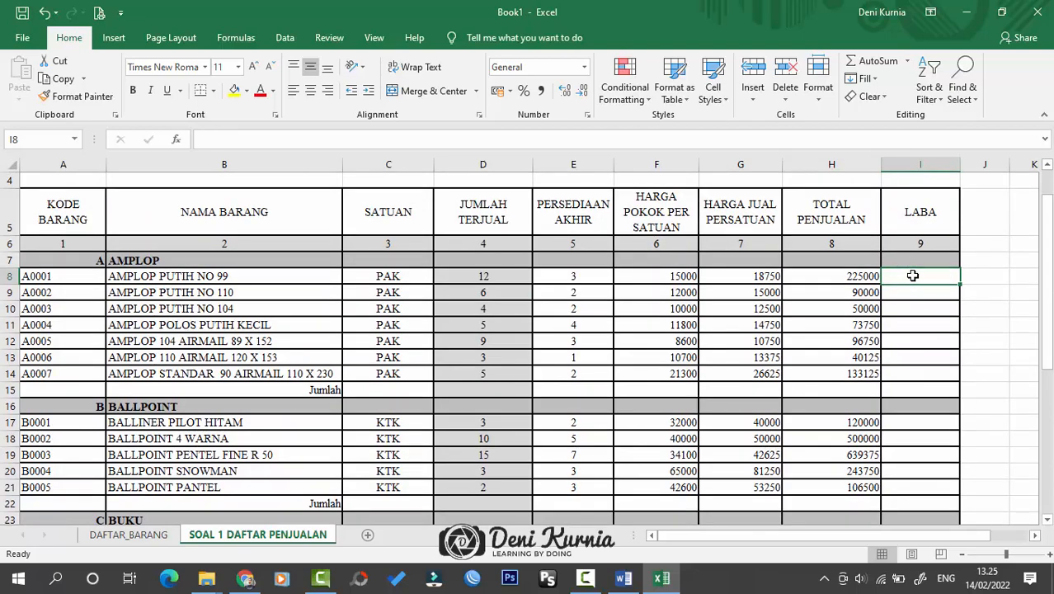
{"action": "scroll", "coordinate": [913, 277], "scroll_direction": "down", "scroll_amount": 7}
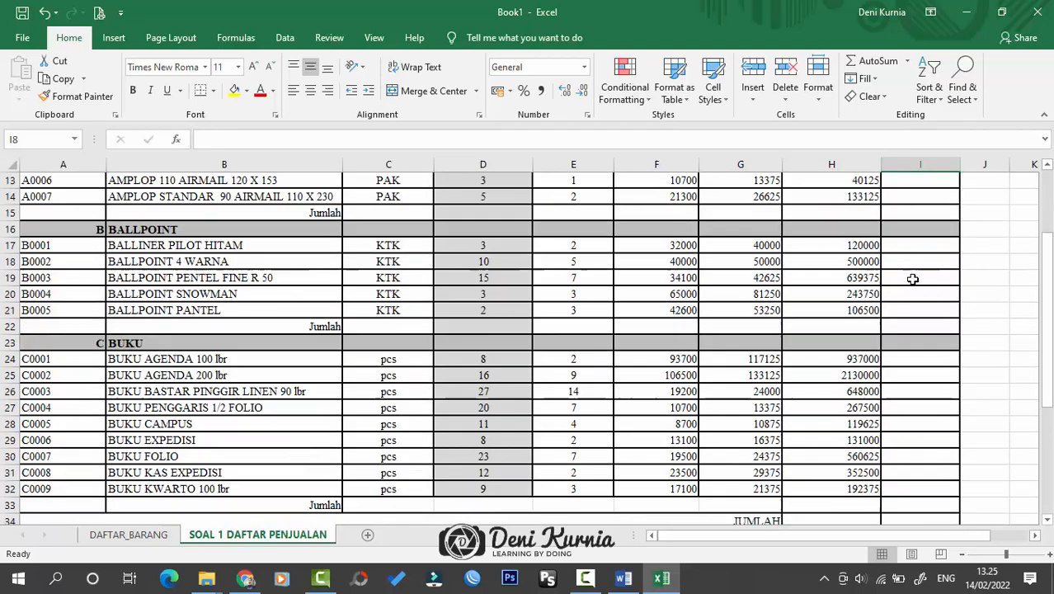
{"action": "scroll", "coordinate": [912, 282], "scroll_direction": "up", "scroll_amount": 7}
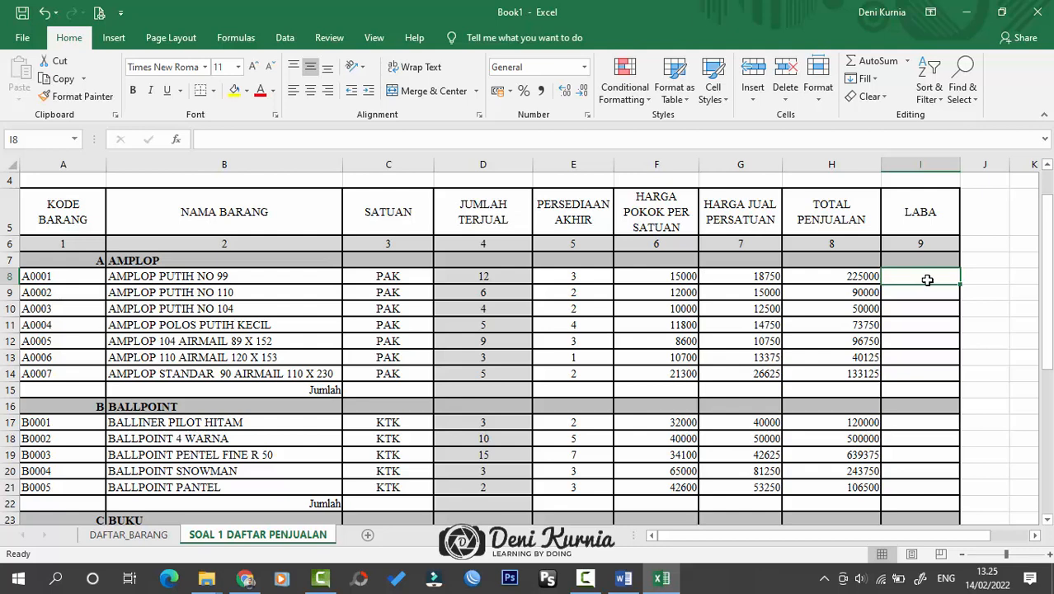
{"action": "type", "text": "="}
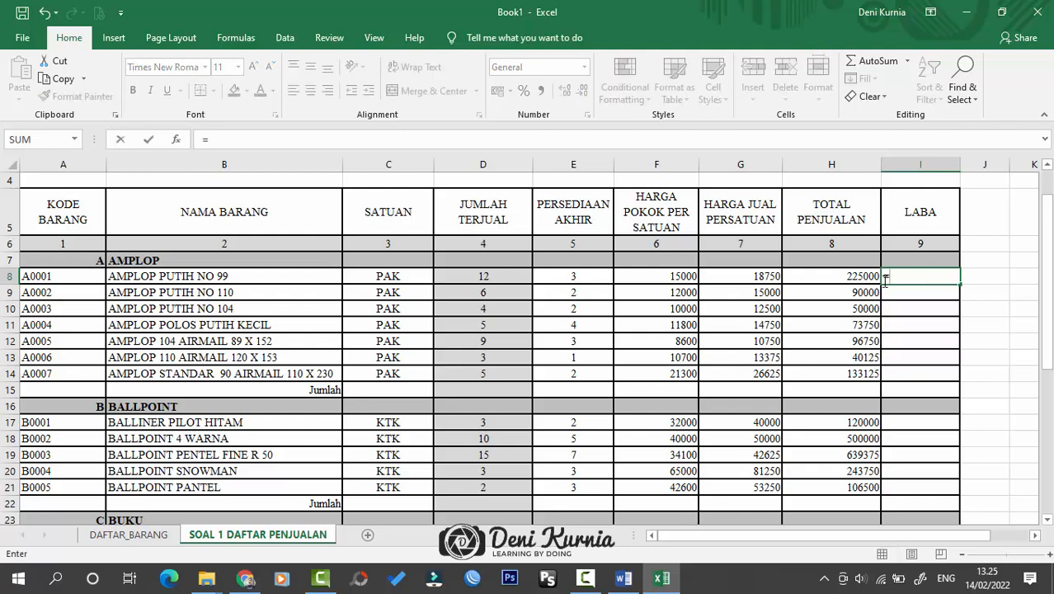
{"action": "left_click", "coordinate": [856, 277]}
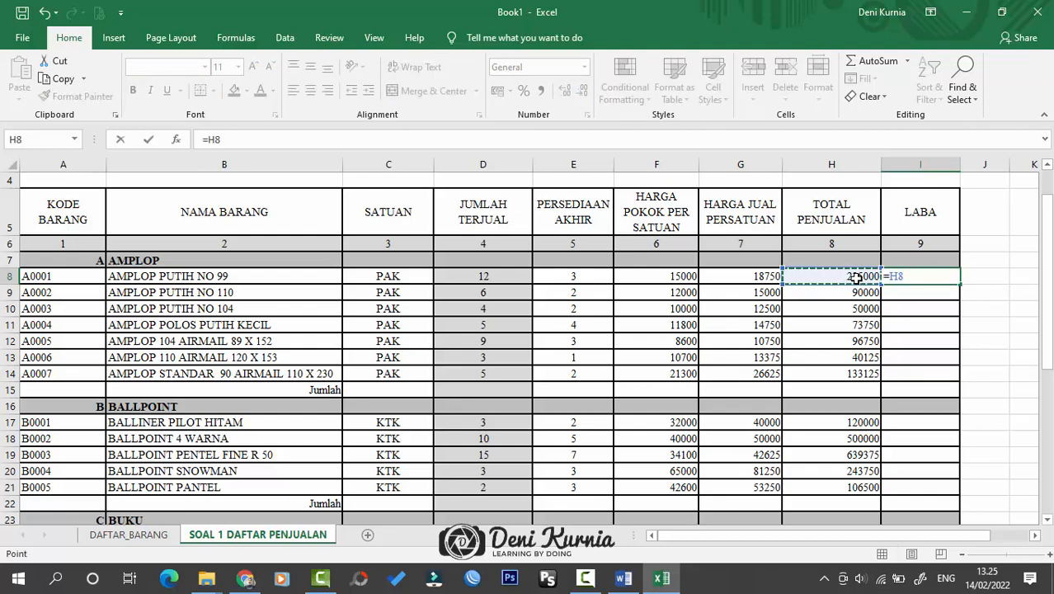
{"action": "type", "text": "-"}
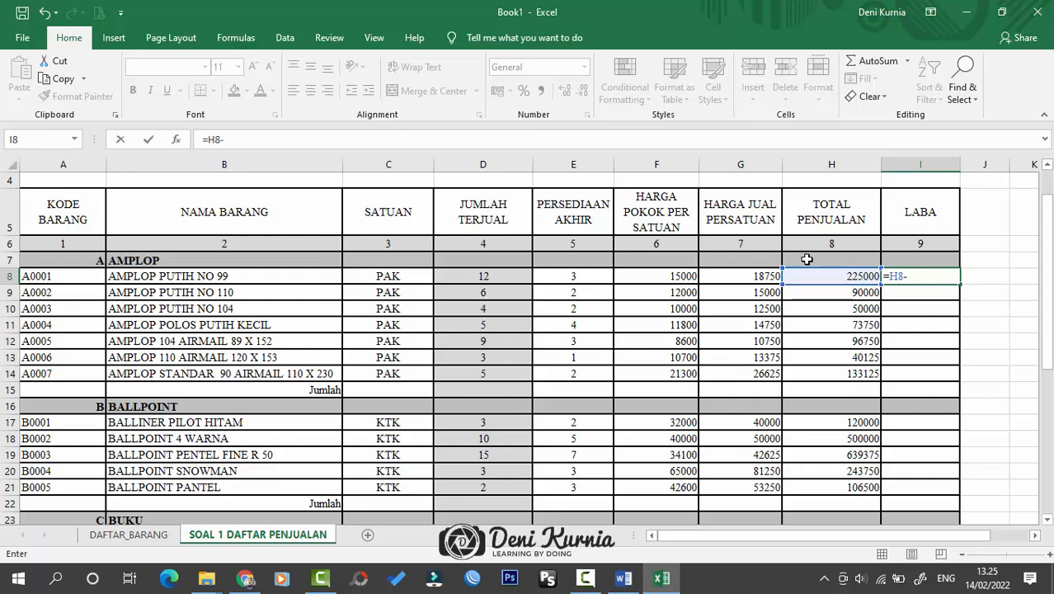
{"action": "left_click", "coordinate": [678, 278]}
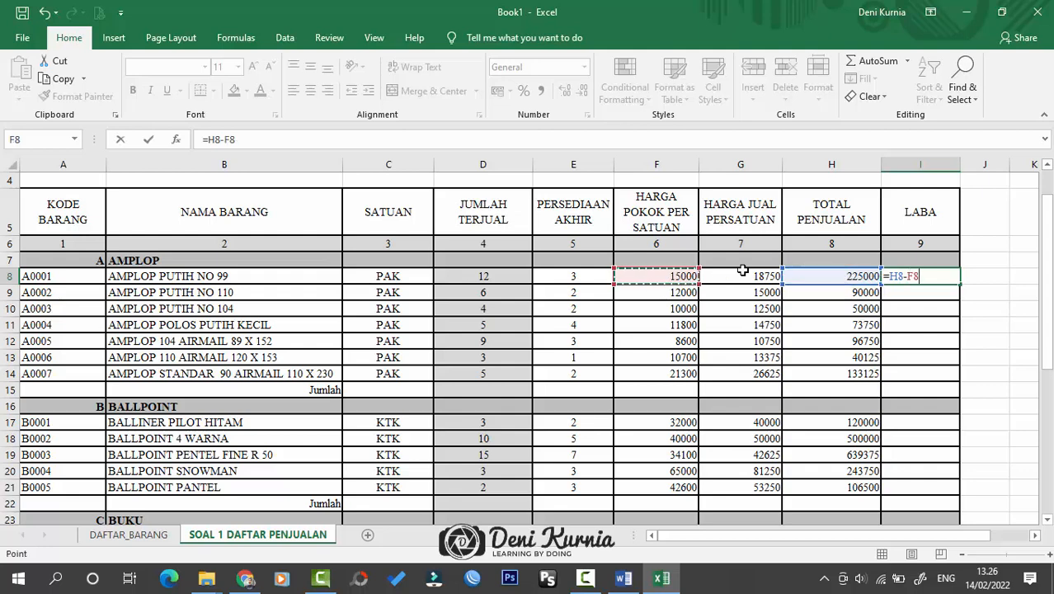
{"action": "type", "text": "*"}
{"action": "left_click", "coordinate": [513, 278]}
{"action": "left_click", "coordinate": [224, 140]}
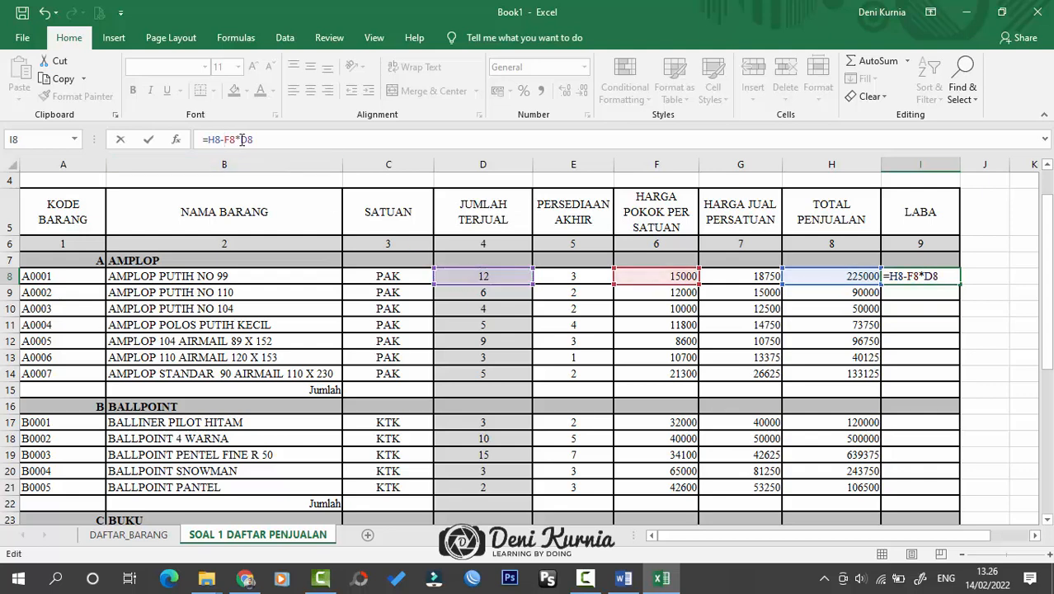
{"action": "type", "text": "("}
{"action": "key", "text": "Return"}
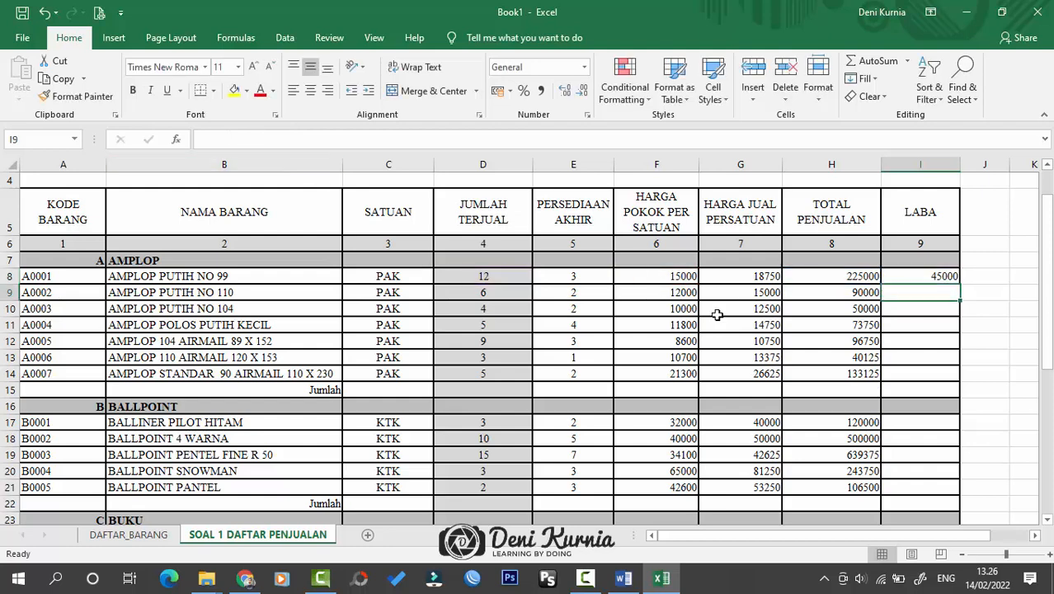
{"action": "left_click", "coordinate": [930, 277]}
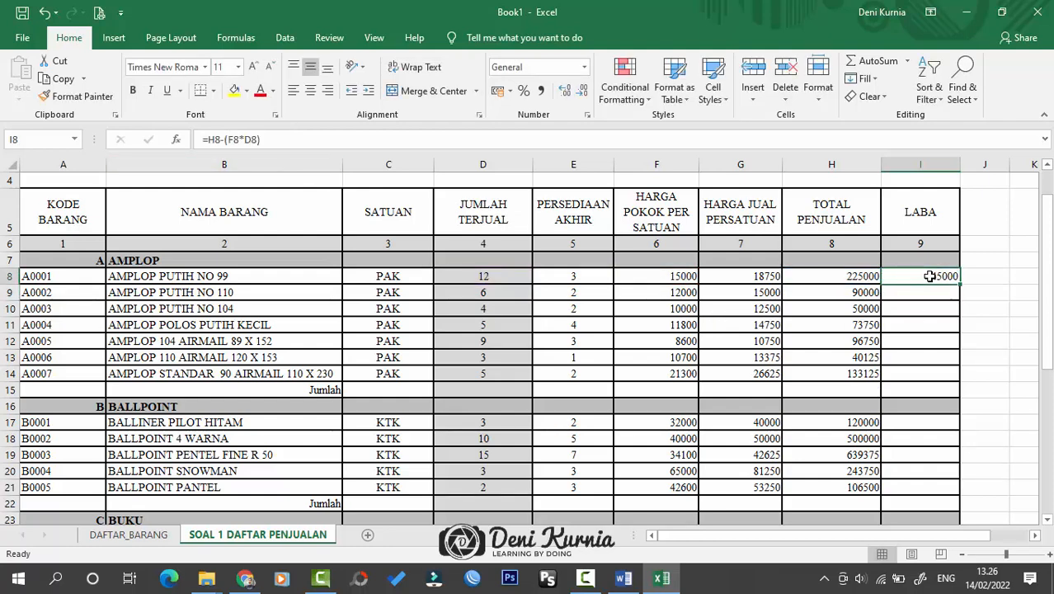
{"action": "left_click_drag", "start_coordinate": [960, 282], "coordinate": [961, 376]}
- Copy the LABA formula from I14 into I17 and fill it down through the BALLPOINT items to I21
{"action": "left_click", "coordinate": [948, 373]}
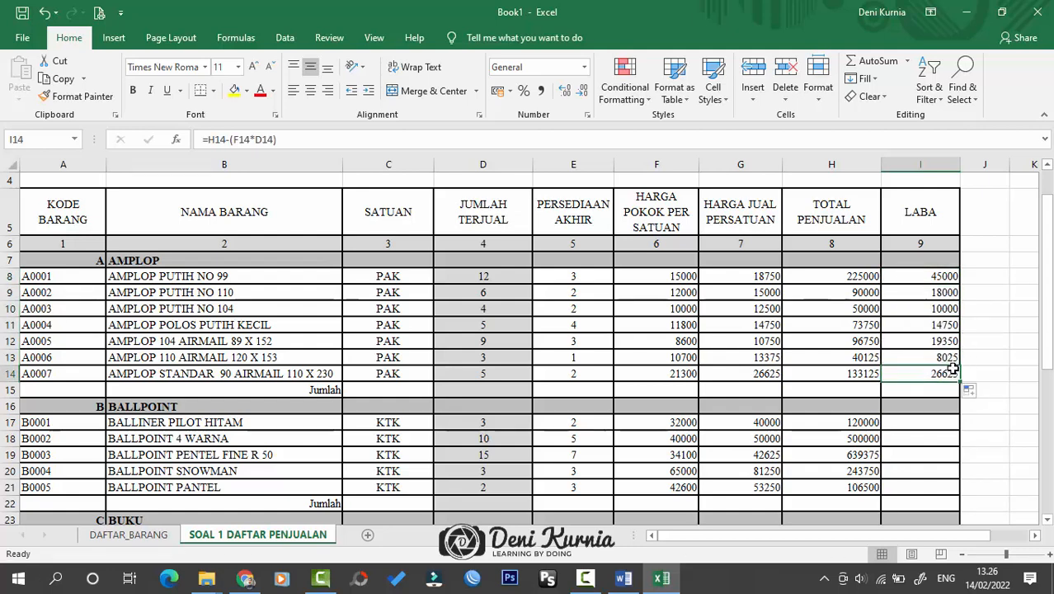
{"action": "scroll", "coordinate": [953, 367], "scroll_direction": "down", "scroll_amount": 2}
{"action": "key", "text": "ctrl+c"}
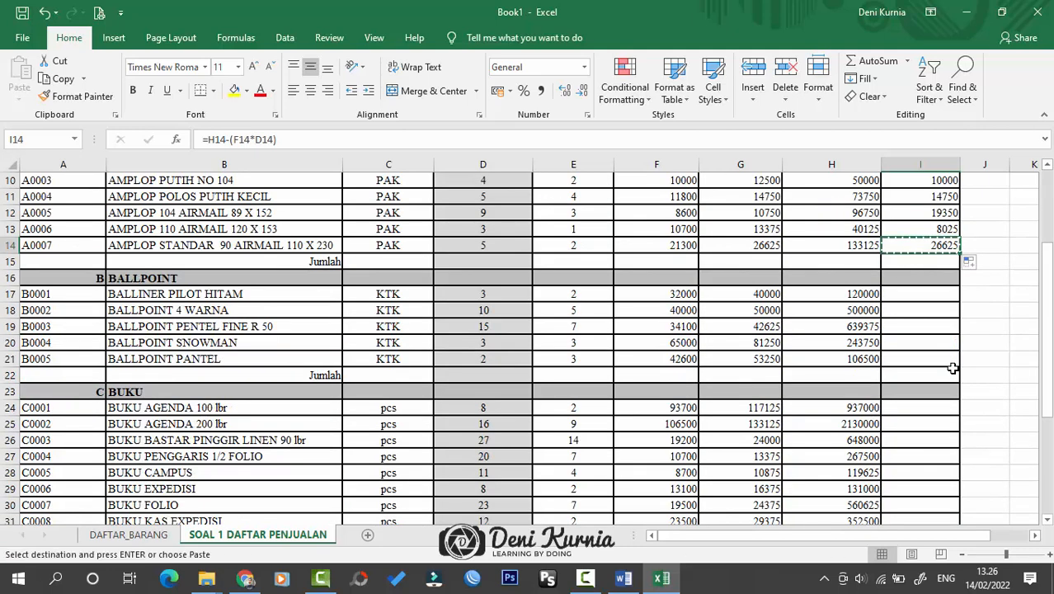
{"action": "left_click", "coordinate": [944, 295]}
{"action": "key", "text": "ctrl+v"}
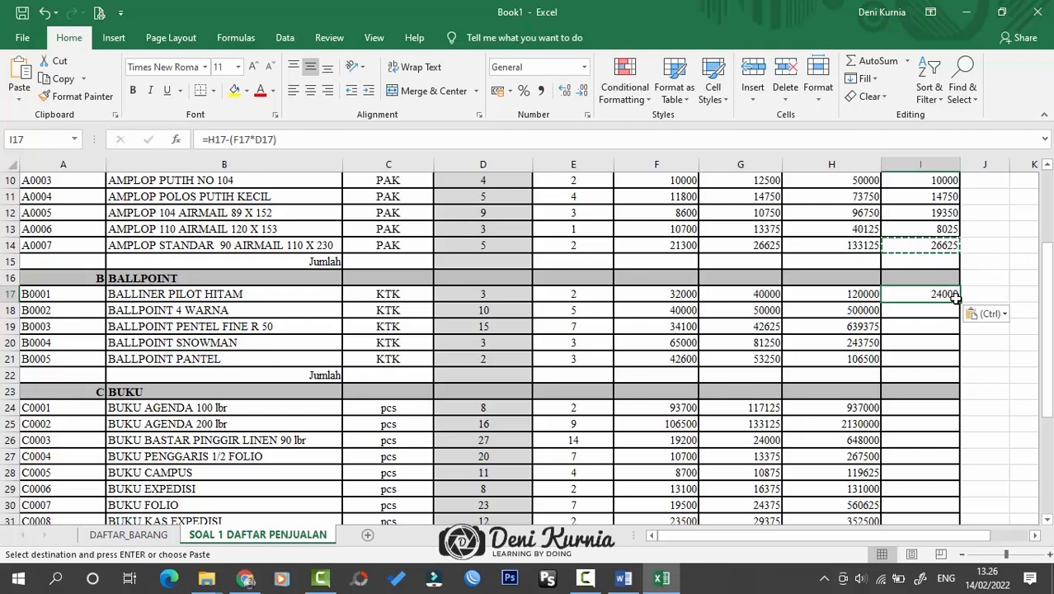
{"action": "left_click_drag", "start_coordinate": [953, 295], "coordinate": [947, 361]}
- Copy the LABA formula from I21 into I24 and fill it down through the BUKU items to I32
{"action": "left_click", "coordinate": [940, 359]}
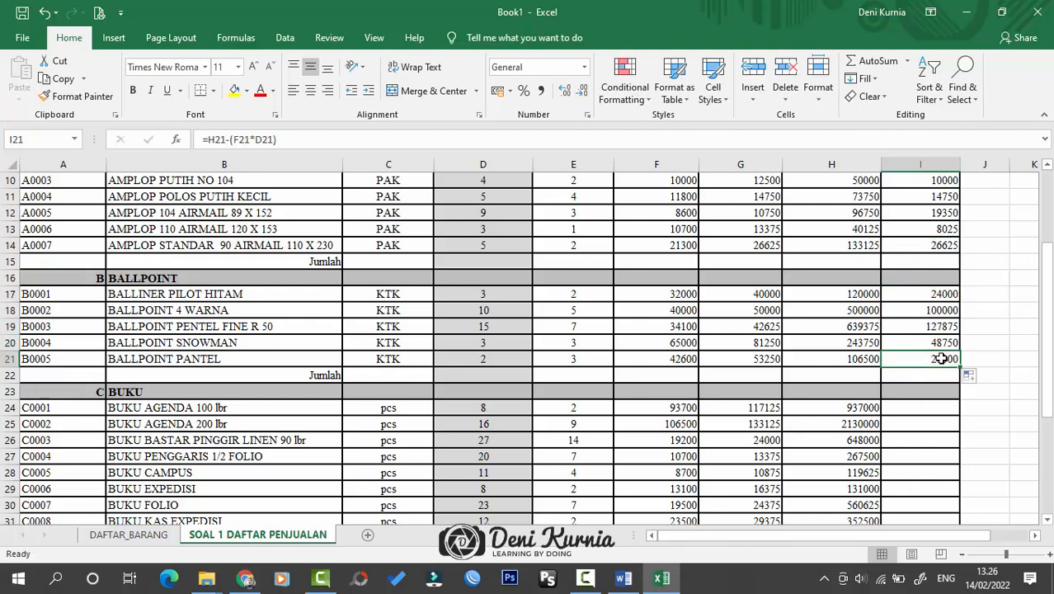
{"action": "key", "text": "ctrl+c"}
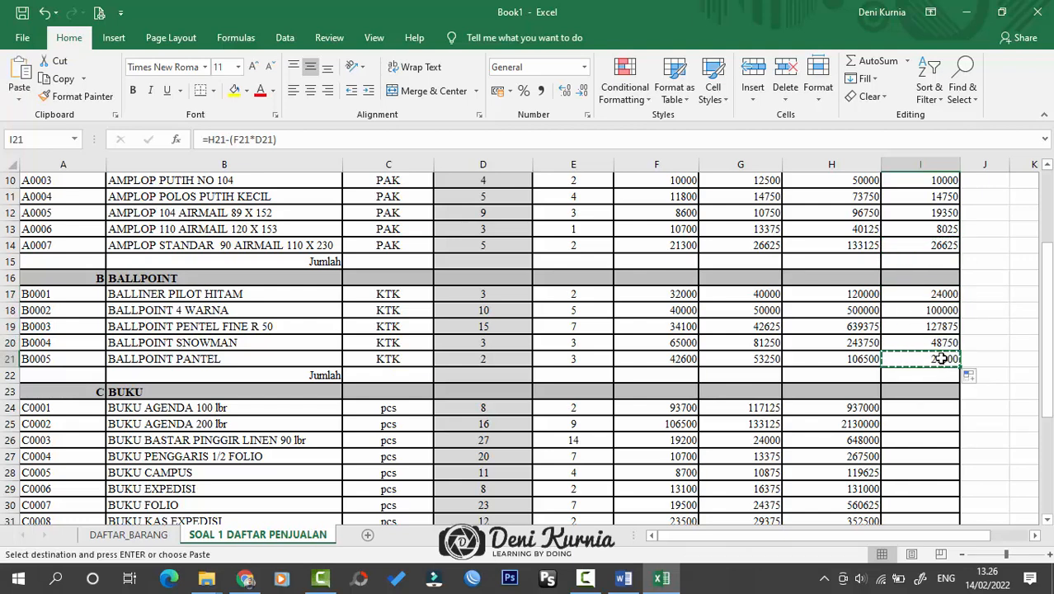
{"action": "left_click", "coordinate": [935, 407]}
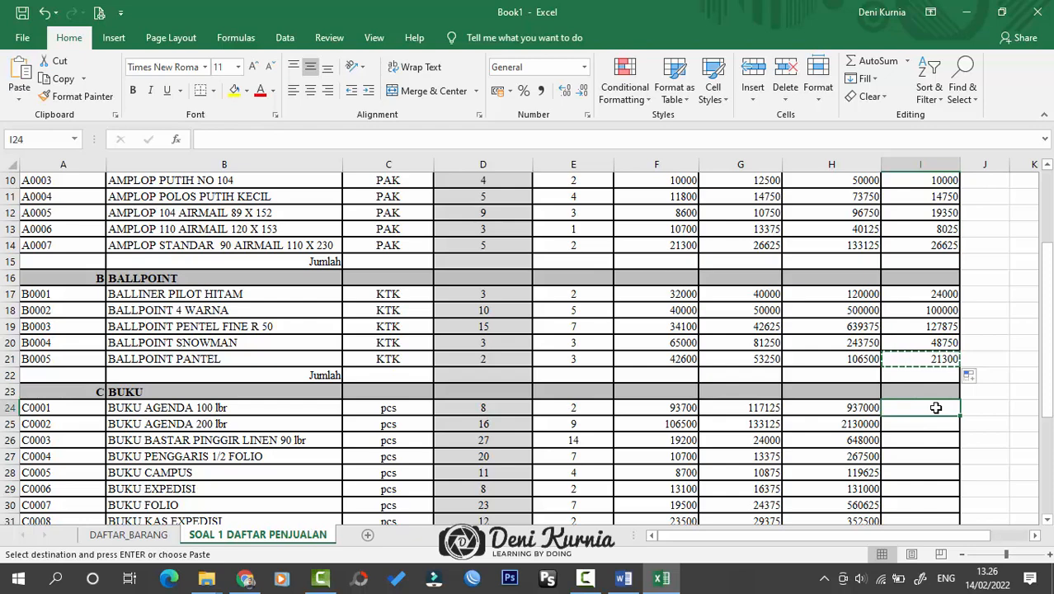
{"action": "key", "text": "ctrl+v"}
{"action": "left_click_drag", "start_coordinate": [959, 415], "coordinate": [661, 244]}
- Apply the Accounting number format in Rp to the price, sales and profit cells F8:I32
{"action": "left_click", "coordinate": [790, 437]}
{"action": "left_click_drag", "start_coordinate": [665, 288], "coordinate": [665, 277]}
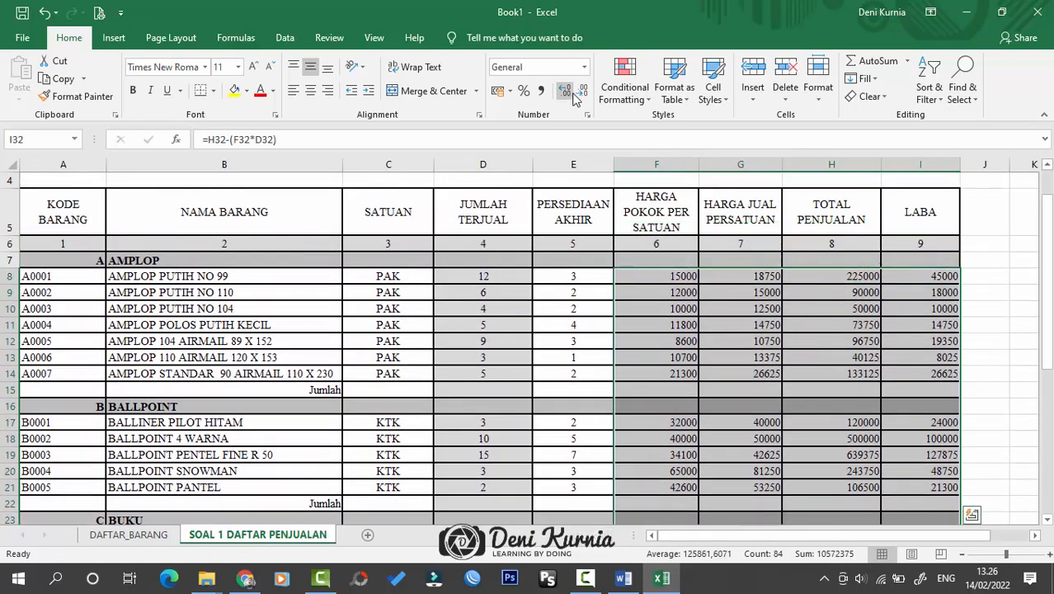
{"action": "left_click", "coordinate": [584, 67]}
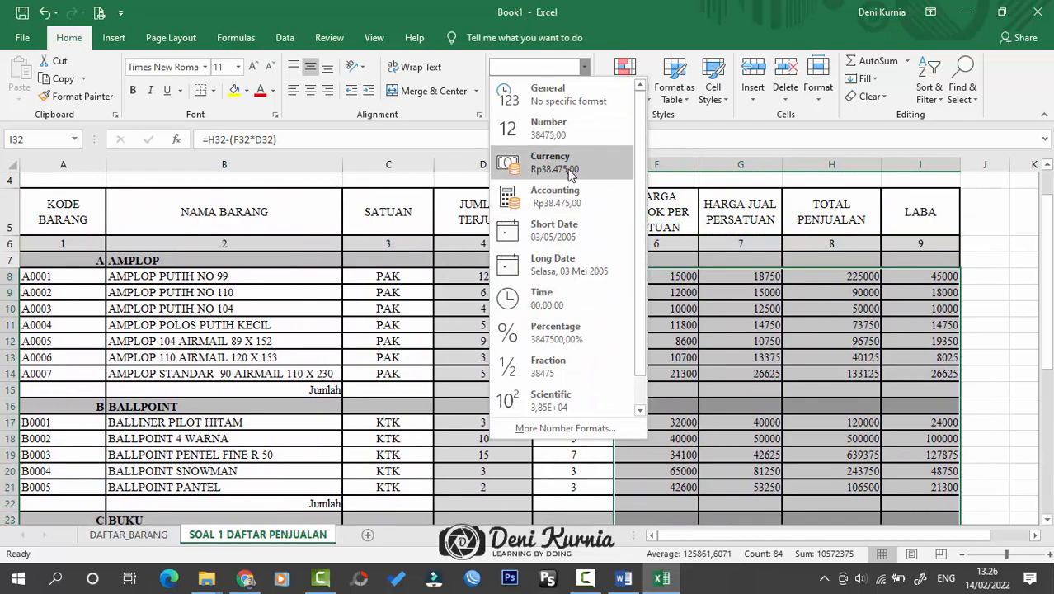
{"action": "left_click", "coordinate": [569, 198]}
{"action": "scroll", "coordinate": [765, 269], "scroll_direction": "up", "scroll_amount": 6}
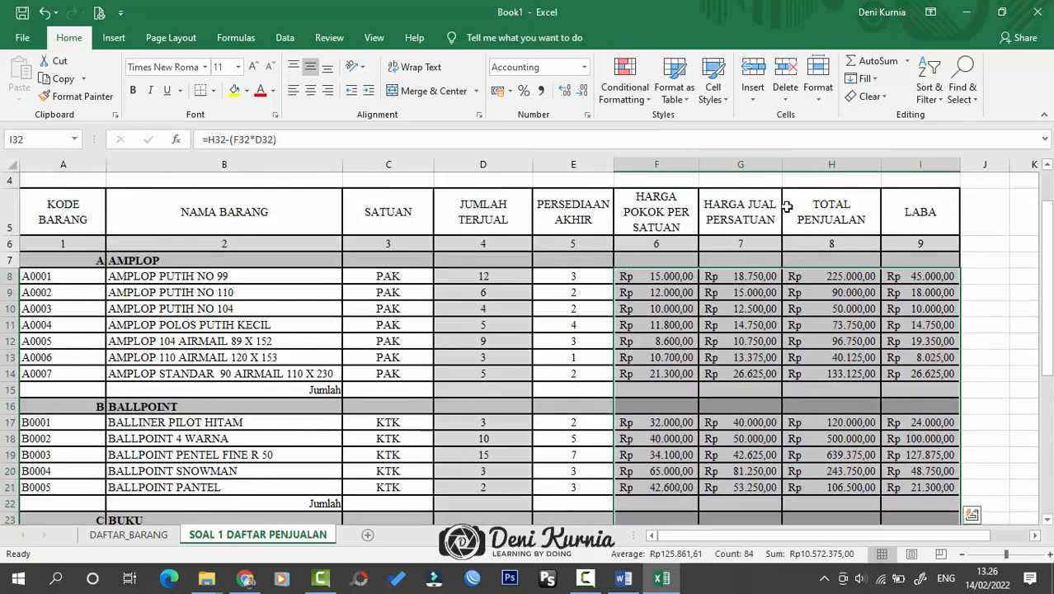
- Widen the LABA column slightly and narrow the TOTAL PENJUALAN column to fit the Rp amounts
{"action": "left_click_drag", "start_coordinate": [960, 165], "coordinate": [970, 165]}
{"action": "left_click_drag", "start_coordinate": [875, 165], "coordinate": [873, 218]}
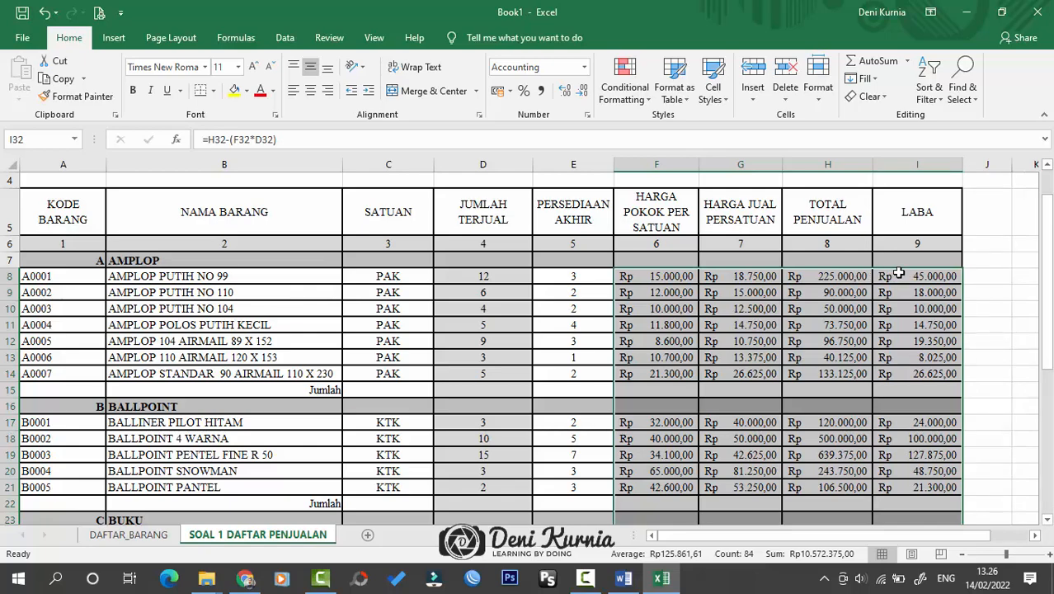
{"action": "scroll", "coordinate": [801, 315], "scroll_direction": "down", "scroll_amount": 1}
{"action": "scroll", "coordinate": [802, 313], "scroll_direction": "up", "scroll_amount": 2}
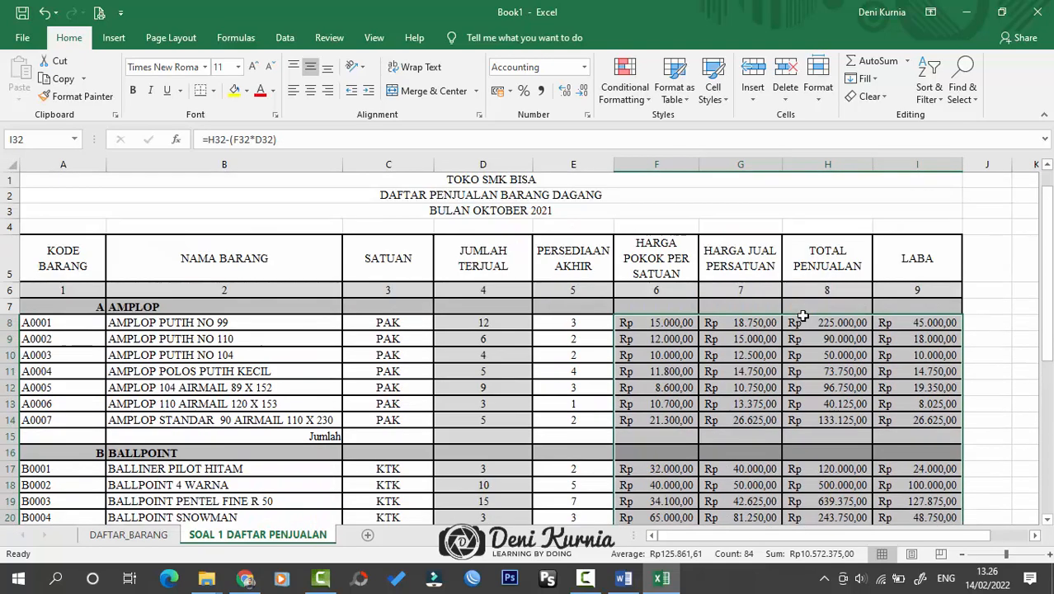
- Enter =SUM(H8:H14) in H15 of the AMPLOP Jumlah row and fill it across to I15
{"action": "scroll", "coordinate": [817, 342], "scroll_direction": "down", "scroll_amount": 1}
{"action": "left_click", "coordinate": [825, 388]}
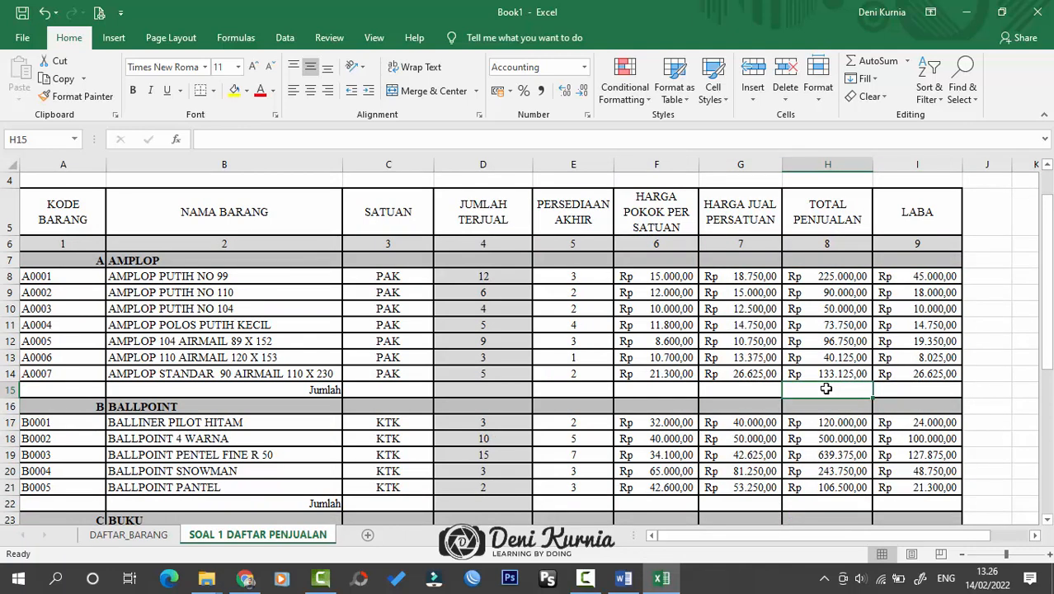
{"action": "type", "text": "="}
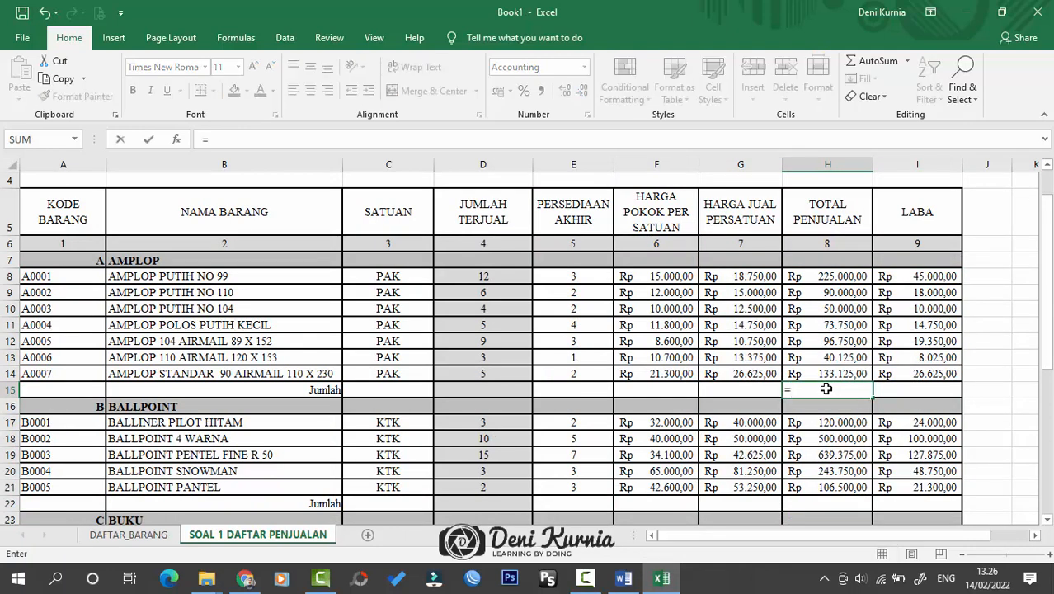
{"action": "type", "text": "S"}
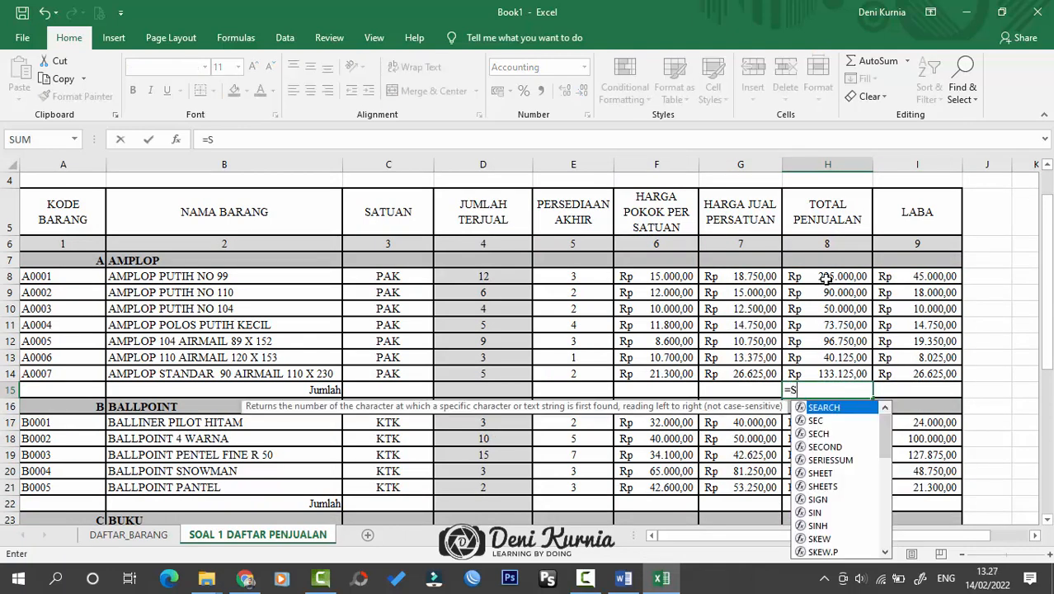
{"action": "type", "text": "UM("}
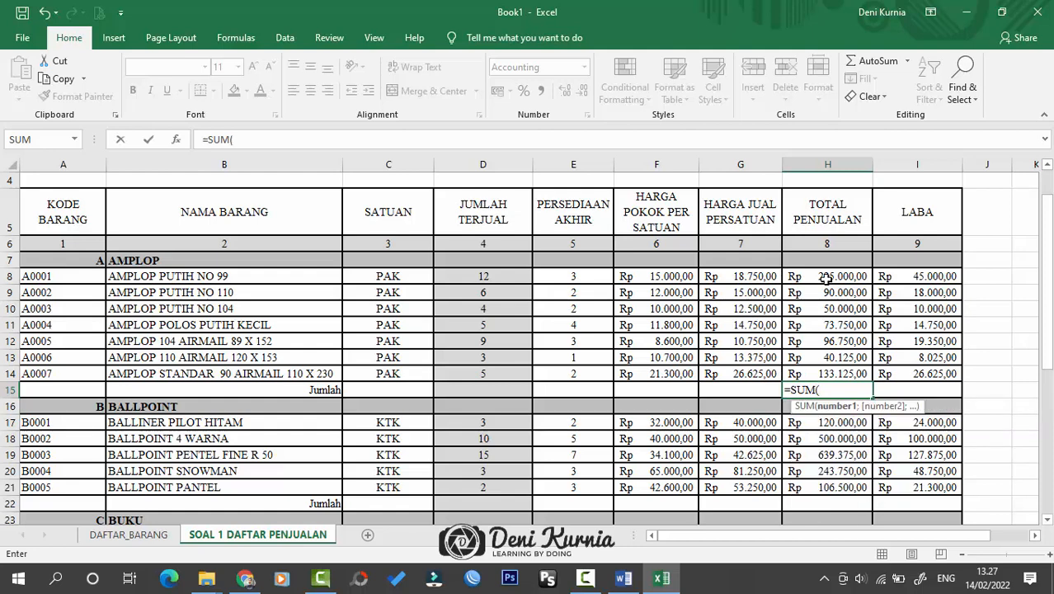
{"action": "left_click_drag", "start_coordinate": [825, 279], "coordinate": [935, 394]}
{"action": "key", "text": "Return"}
{"action": "left_click", "coordinate": [837, 393]}
{"action": "left_click", "coordinate": [878, 439]}
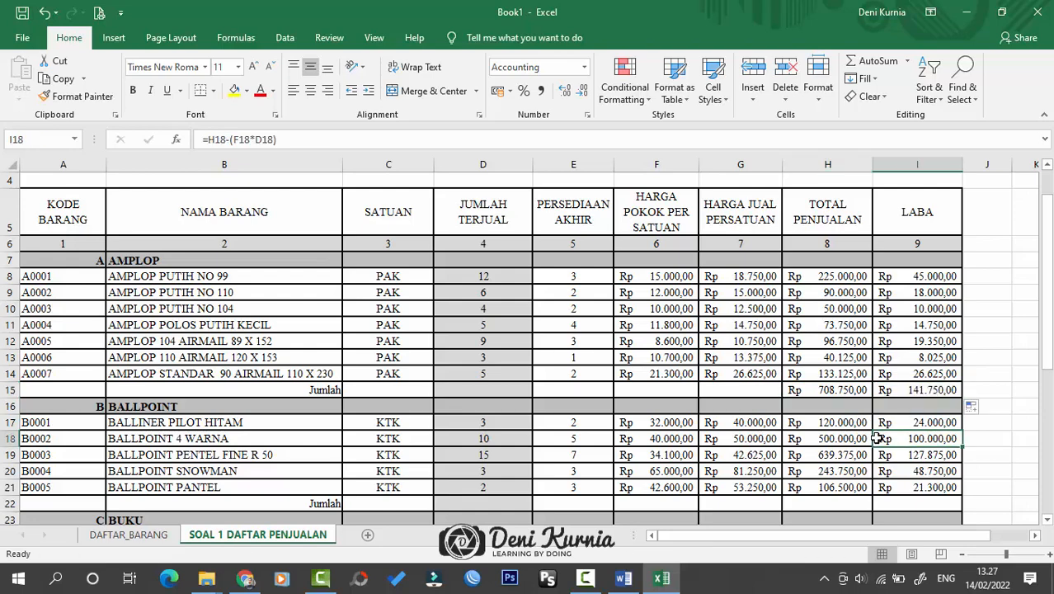
- Sum the BALLPOINT sales H17:H21 in H22 of the BALLPOINT Jumlah row
{"action": "scroll", "coordinate": [878, 439], "scroll_direction": "down", "scroll_amount": 1}
{"action": "left_click", "coordinate": [841, 429]}
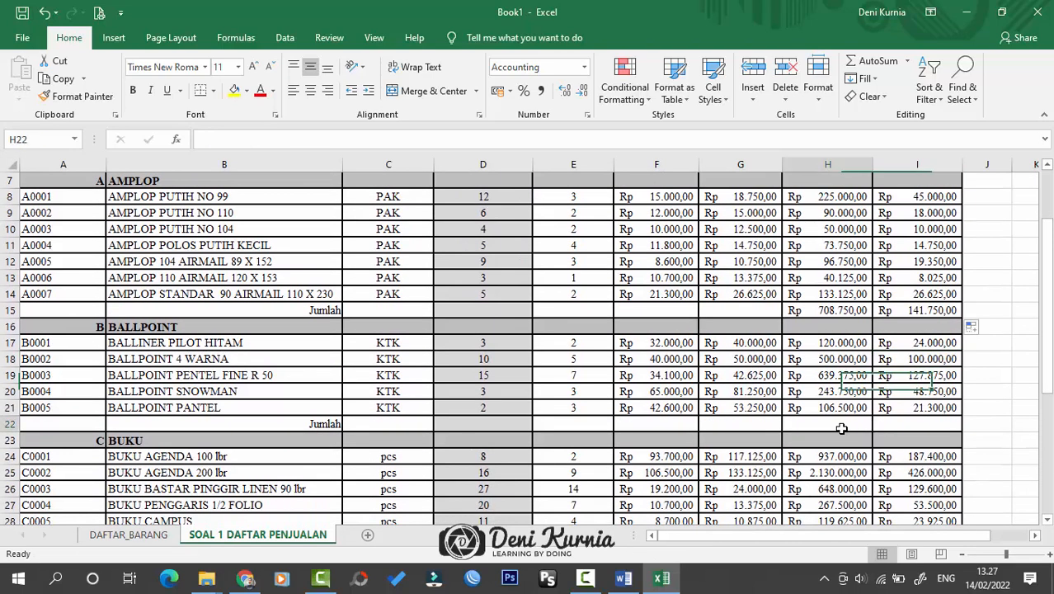
{"action": "left_click", "coordinate": [827, 311]}
{"action": "left_click_drag", "start_coordinate": [827, 311], "coordinate": [904, 312]}
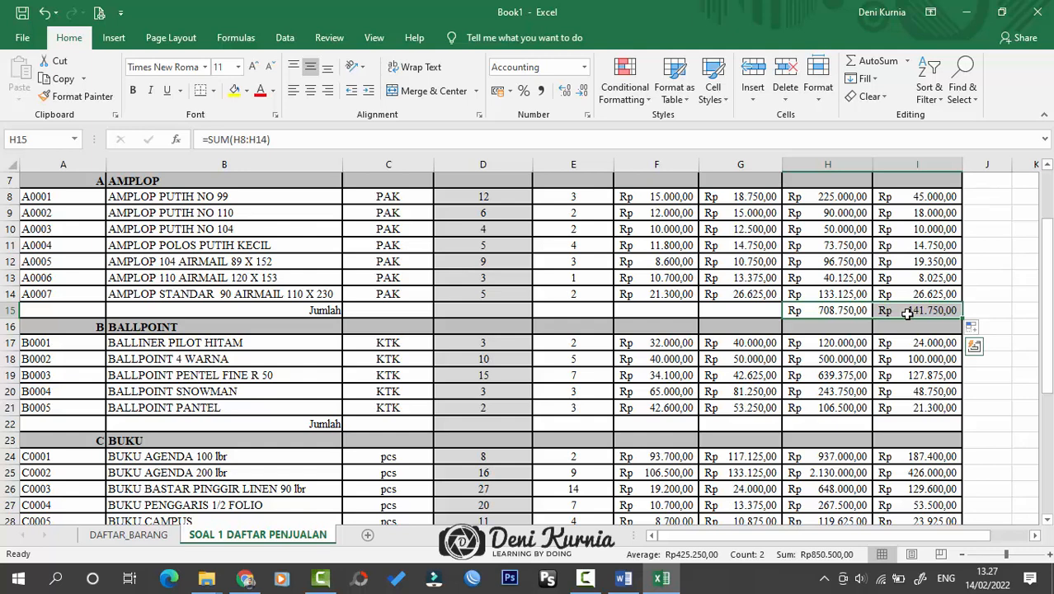
{"action": "left_click", "coordinate": [844, 423]}
{"action": "type", "text": "=SU"}
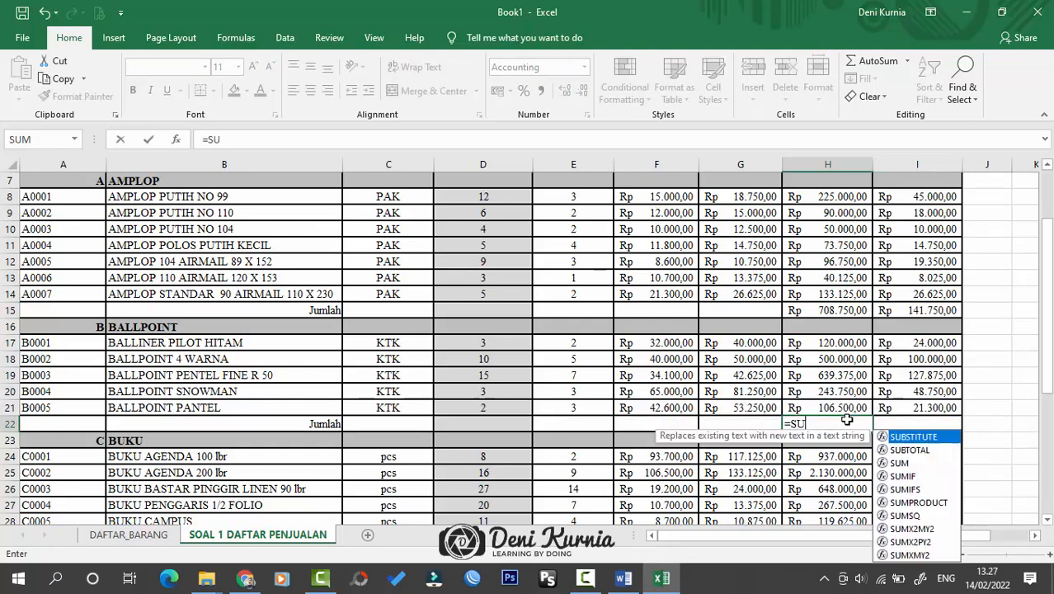
{"action": "type", "text": "M("}
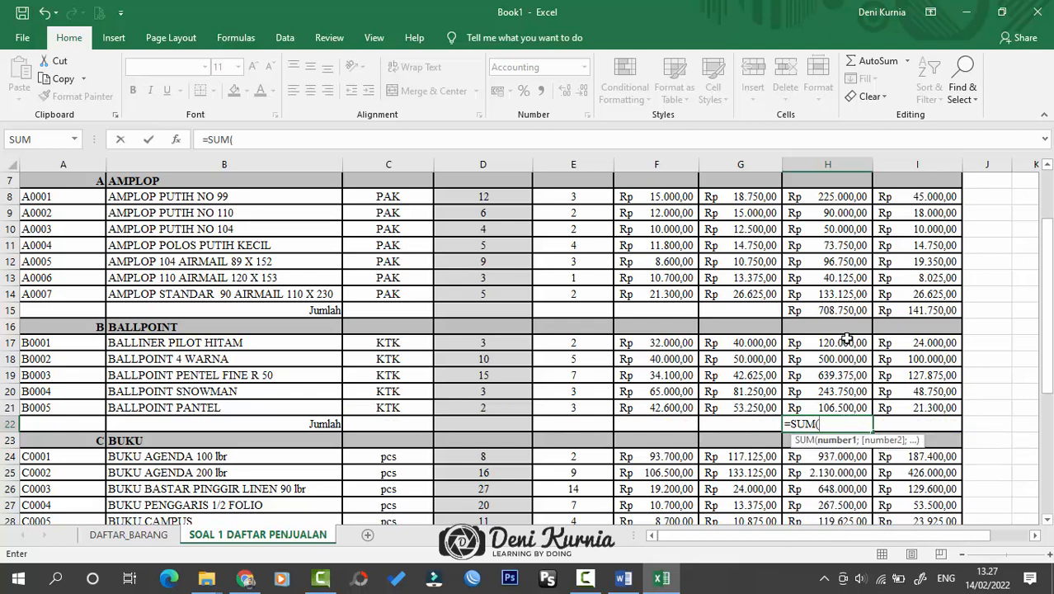
{"action": "left_click_drag", "start_coordinate": [847, 338], "coordinate": [858, 407]}
{"action": "key", "text": "Return"}
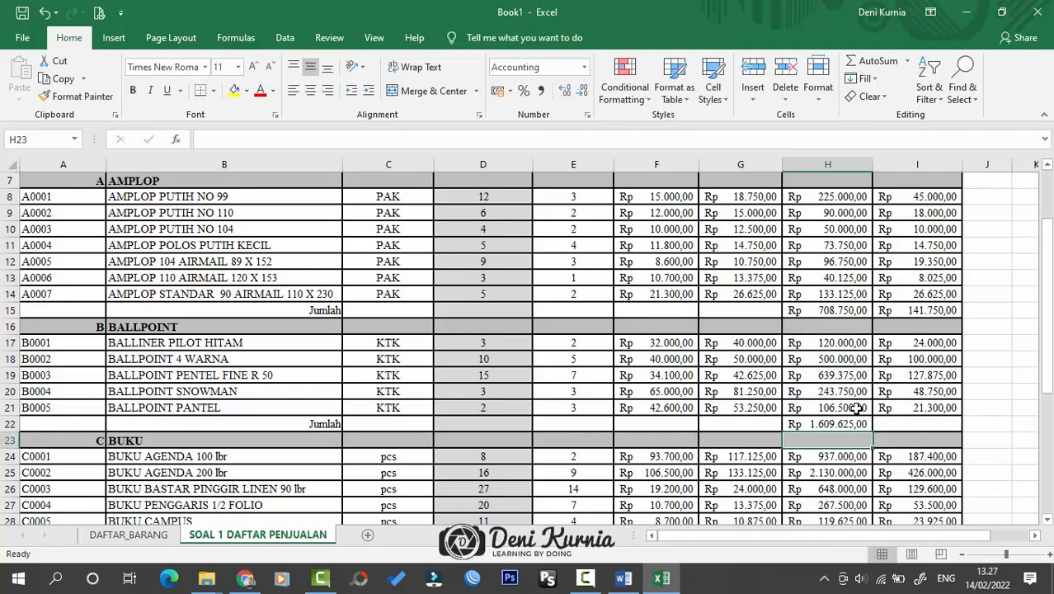
- Fill the BALLPOINT Jumlah formula in H22 across to the LABA cell I22
{"action": "left_click", "coordinate": [857, 423]}
{"action": "left_click_drag", "start_coordinate": [871, 431], "coordinate": [958, 430]}
{"action": "left_click", "coordinate": [904, 393]}
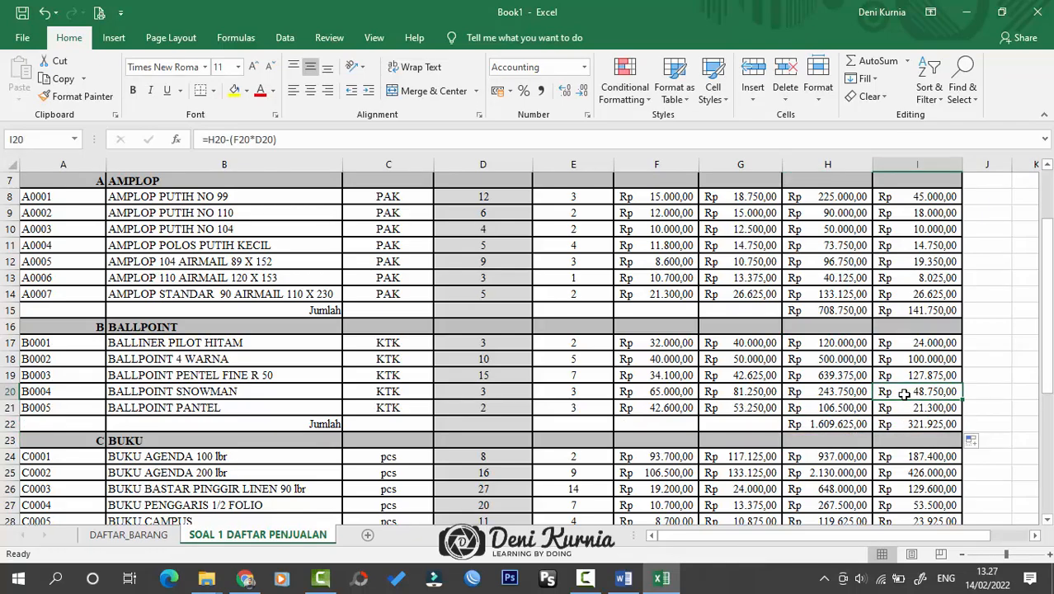
- Enter =SUM(H24:H32) in H33 of the BUKU Jumlah row and fill it across to I33
{"action": "scroll", "coordinate": [903, 393], "scroll_direction": "down", "scroll_amount": 3}
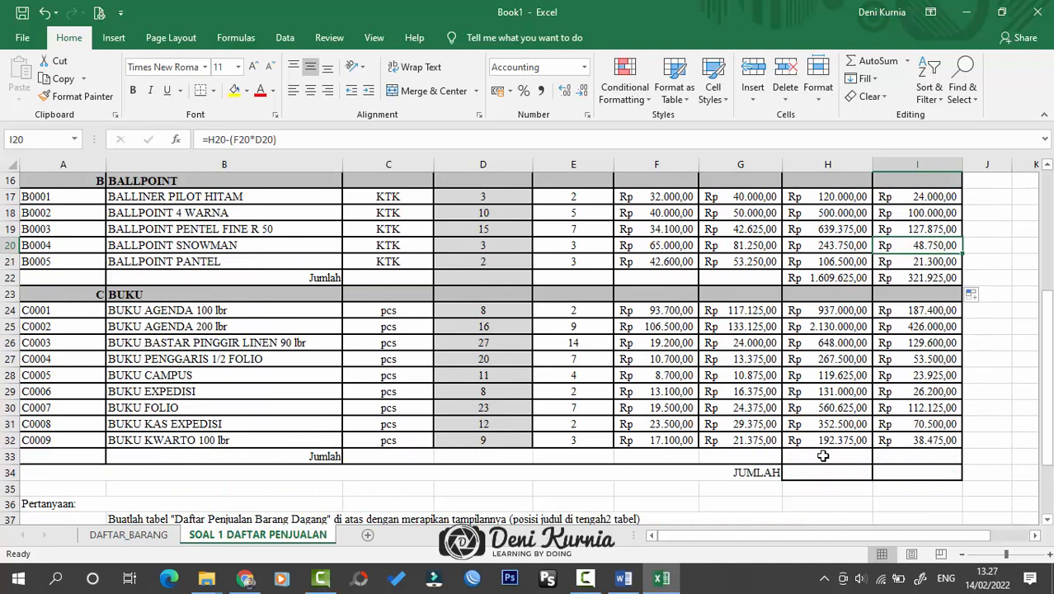
{"action": "left_click", "coordinate": [822, 455]}
{"action": "type", "text": "="}
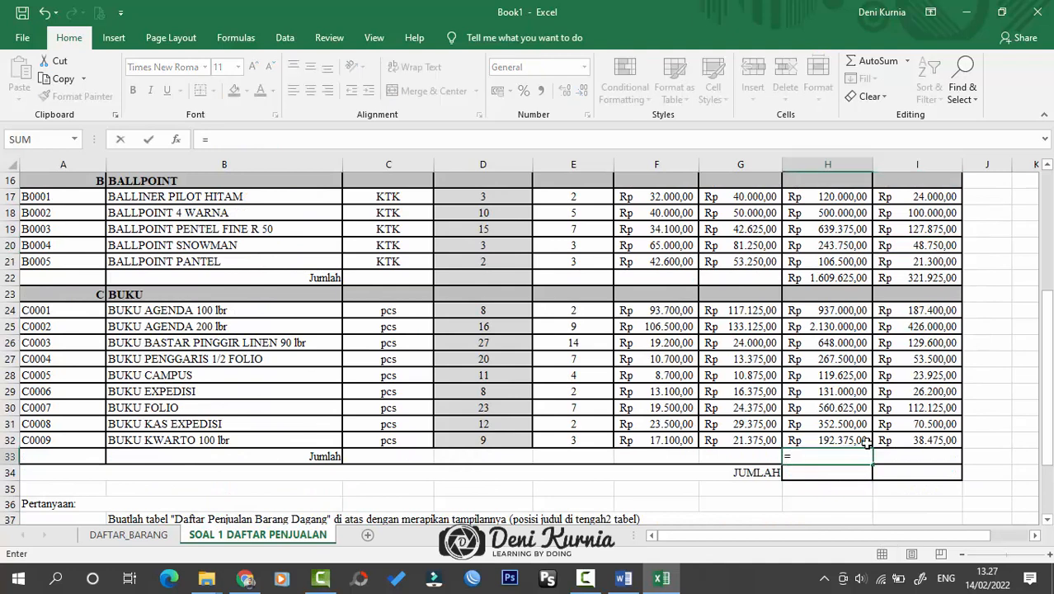
{"action": "type", "text": "SUM("}
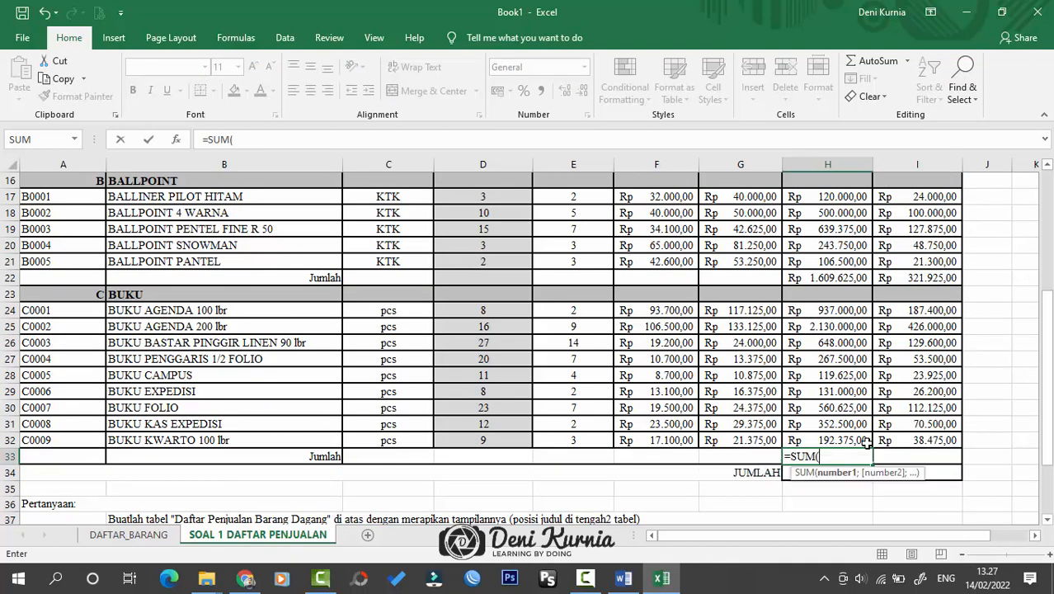
{"action": "left_click_drag", "start_coordinate": [837, 311], "coordinate": [839, 438]}
{"action": "key", "text": "Return"}
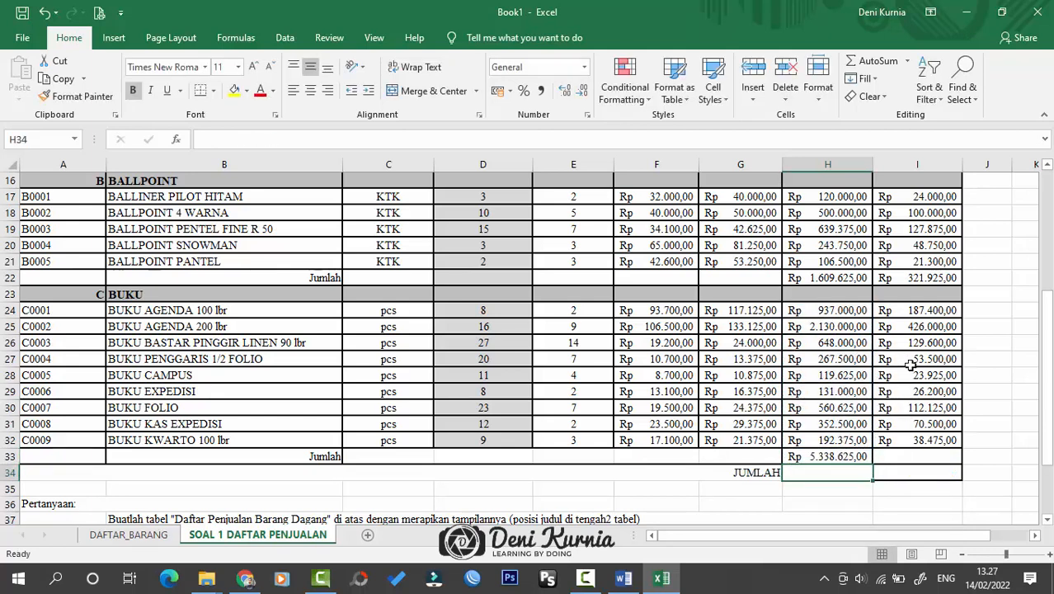
{"action": "left_click", "coordinate": [861, 458]}
{"action": "left_click_drag", "start_coordinate": [872, 464], "coordinate": [917, 467]}
- Enter =H15+H22+H33 in H34 of the JUMLAH row and widen the TOTAL PENJUALAN column to fit the amount
{"action": "left_click", "coordinate": [847, 475]}
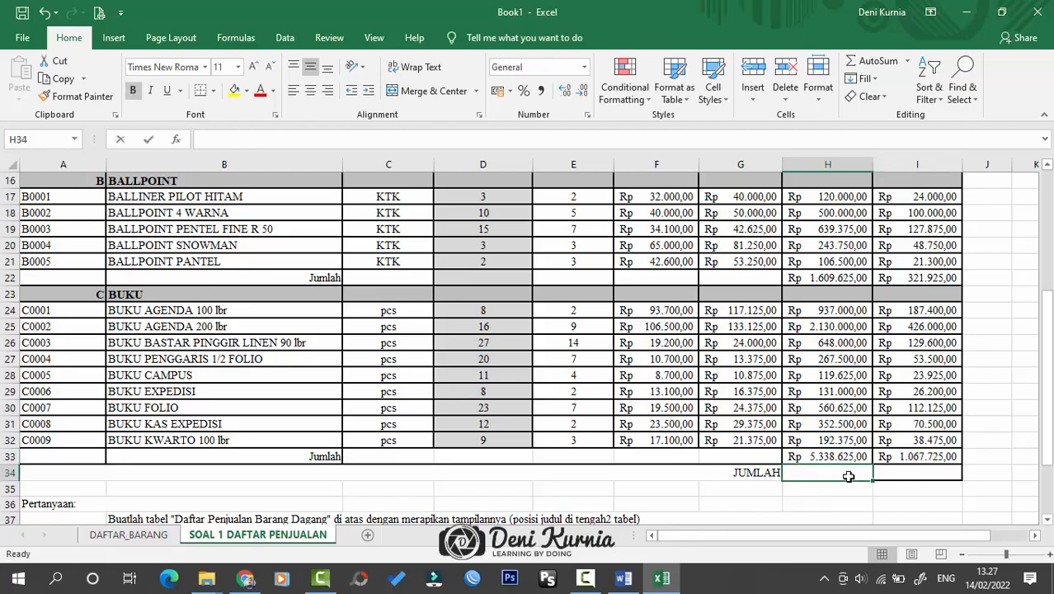
{"action": "type", "text": "="}
{"action": "scroll", "coordinate": [825, 347], "scroll_direction": "up", "scroll_amount": 3}
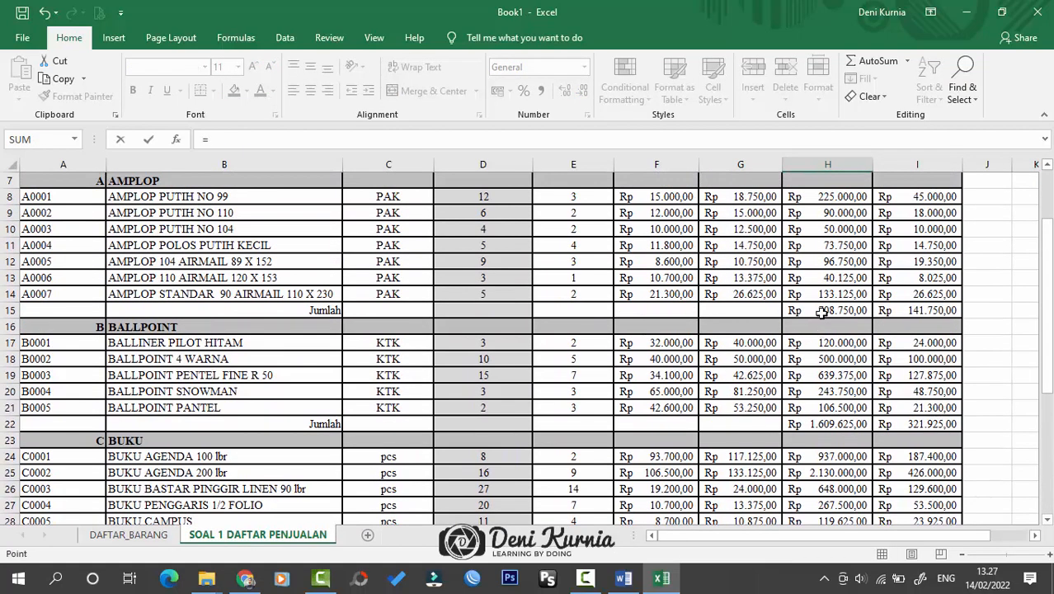
{"action": "left_click", "coordinate": [822, 312]}
{"action": "type", "text": "+"}
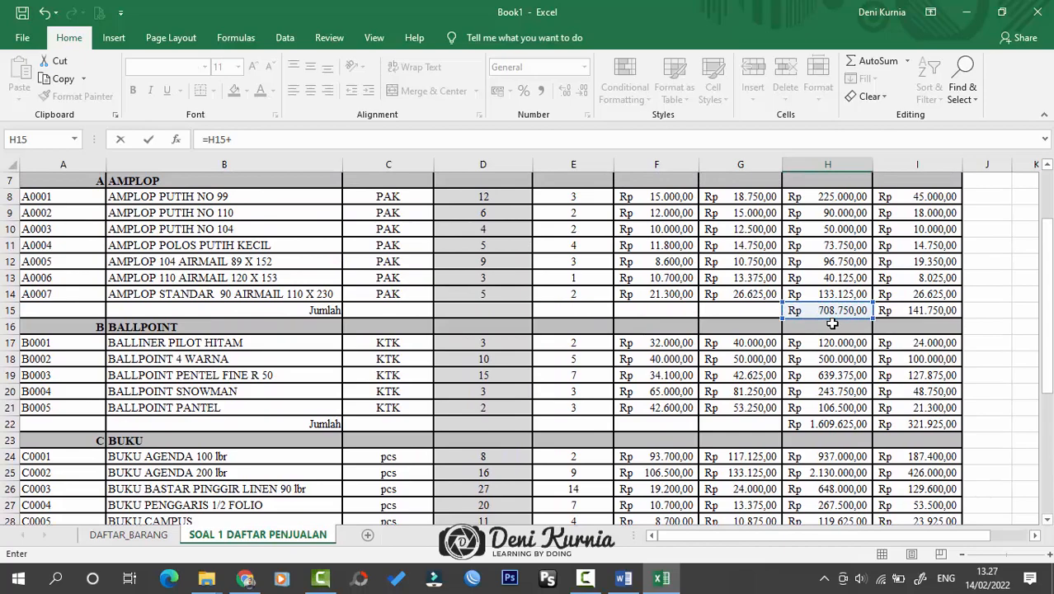
{"action": "left_click", "coordinate": [841, 425]}
{"action": "type", "text": "+"}
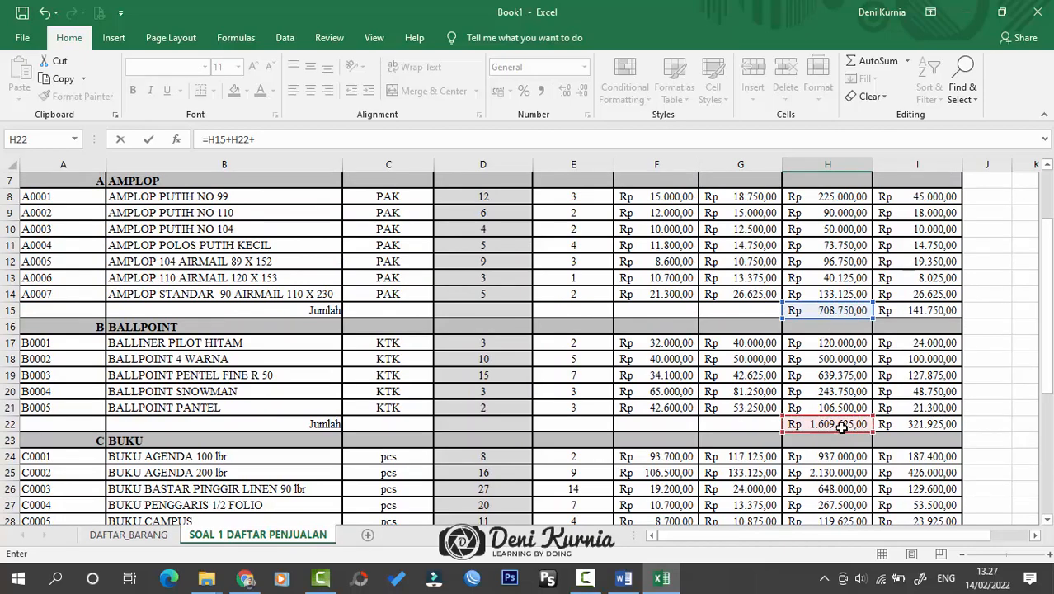
{"action": "scroll", "coordinate": [841, 425], "scroll_direction": "down", "scroll_amount": 3}
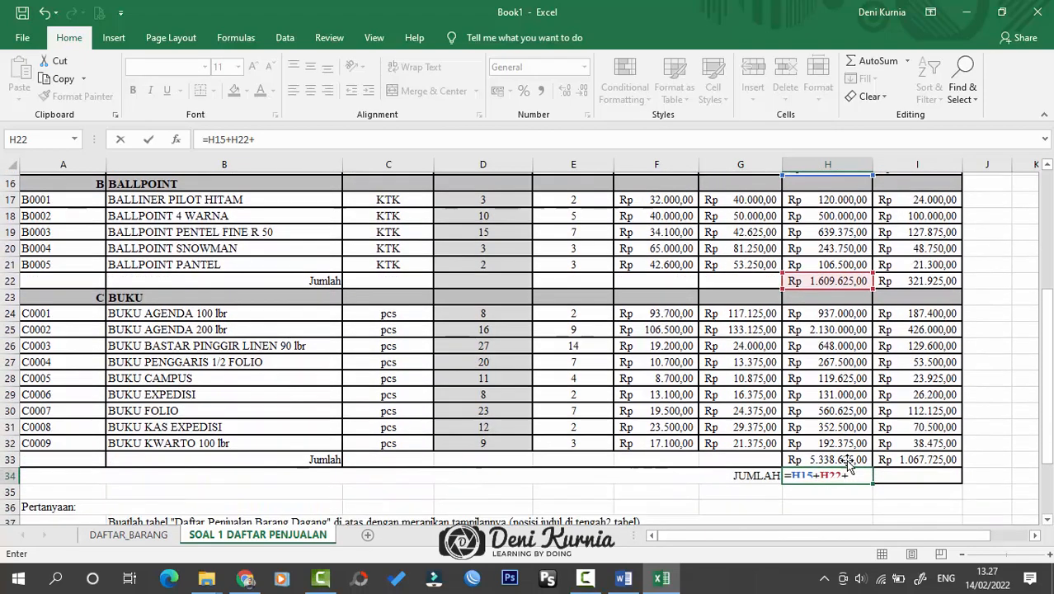
{"action": "left_click", "coordinate": [847, 459]}
{"action": "key", "text": "Return"}
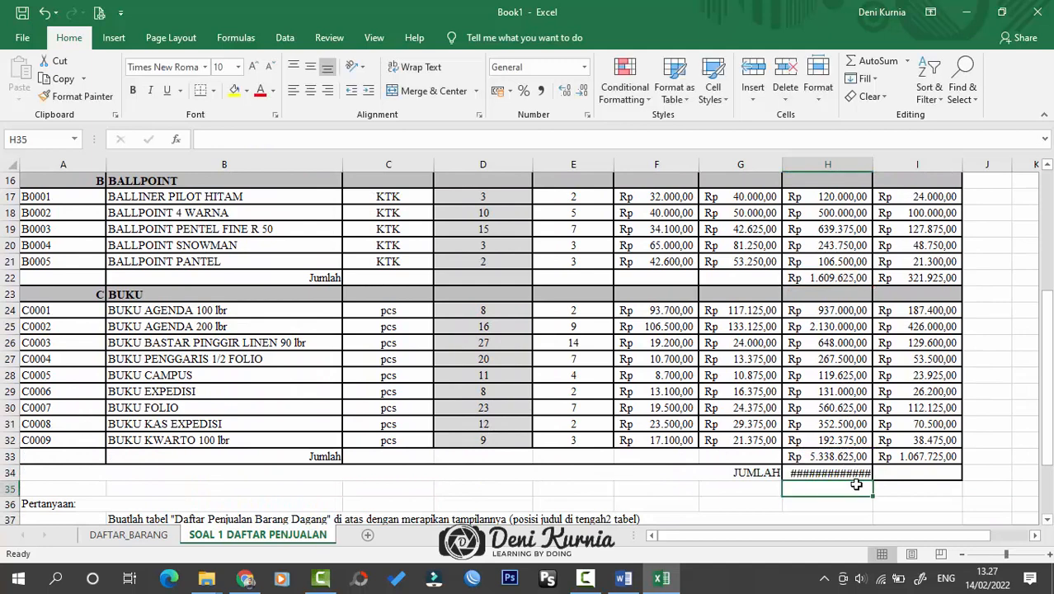
{"action": "left_click_drag", "start_coordinate": [871, 169], "coordinate": [883, 169]}
- Fill the grand total formula from H34 across to I34 and widen the LABA column to fit the amount
{"action": "left_click", "coordinate": [863, 473]}
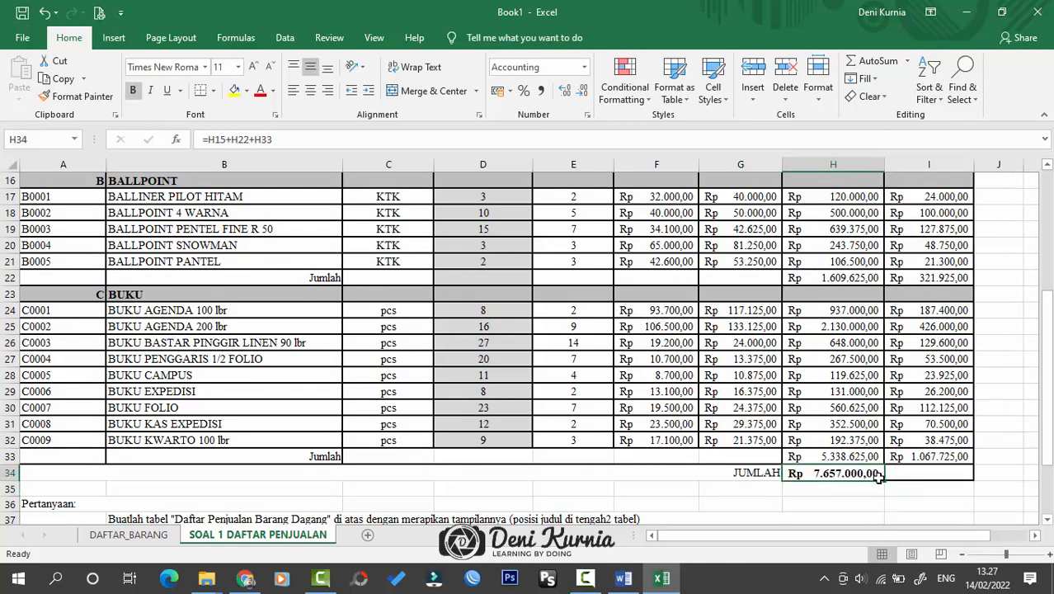
{"action": "left_click_drag", "start_coordinate": [883, 480], "coordinate": [957, 476]}
{"action": "left_click", "coordinate": [740, 488]}
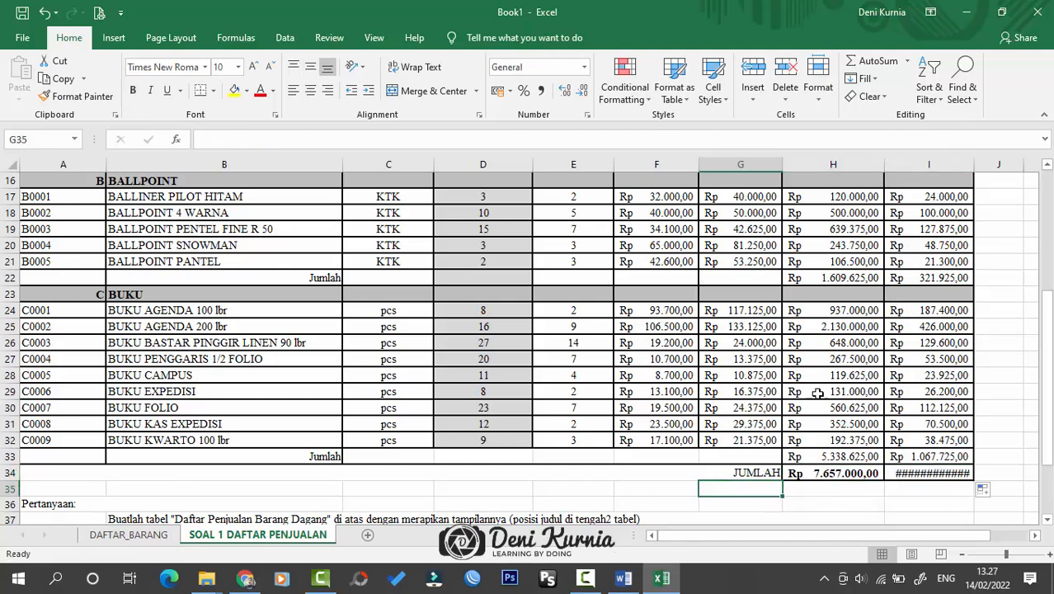
{"action": "left_click_drag", "start_coordinate": [973, 169], "coordinate": [990, 169]}
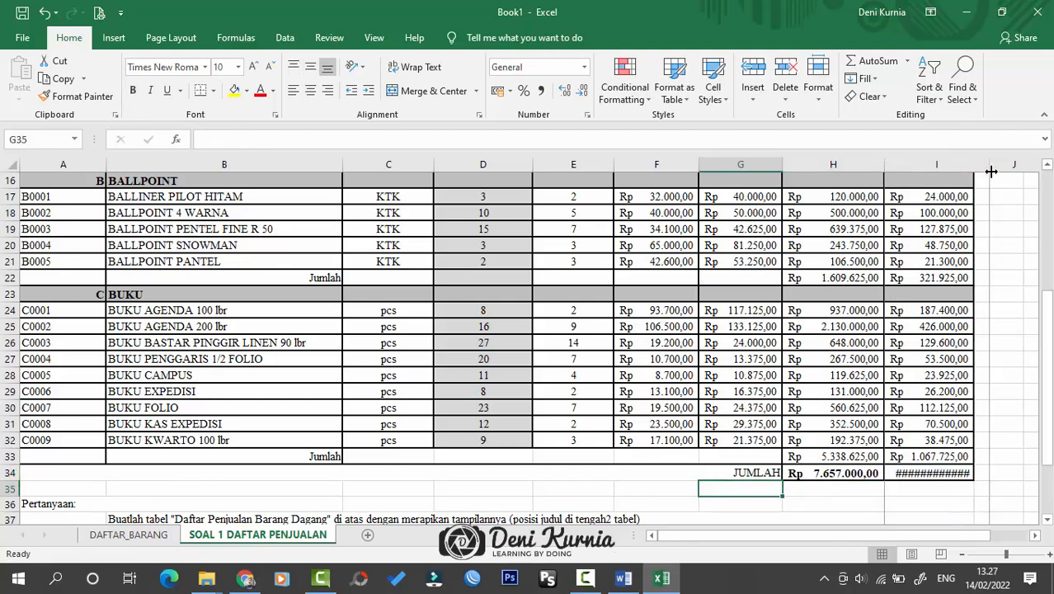
{"action": "left_click", "coordinate": [940, 364]}
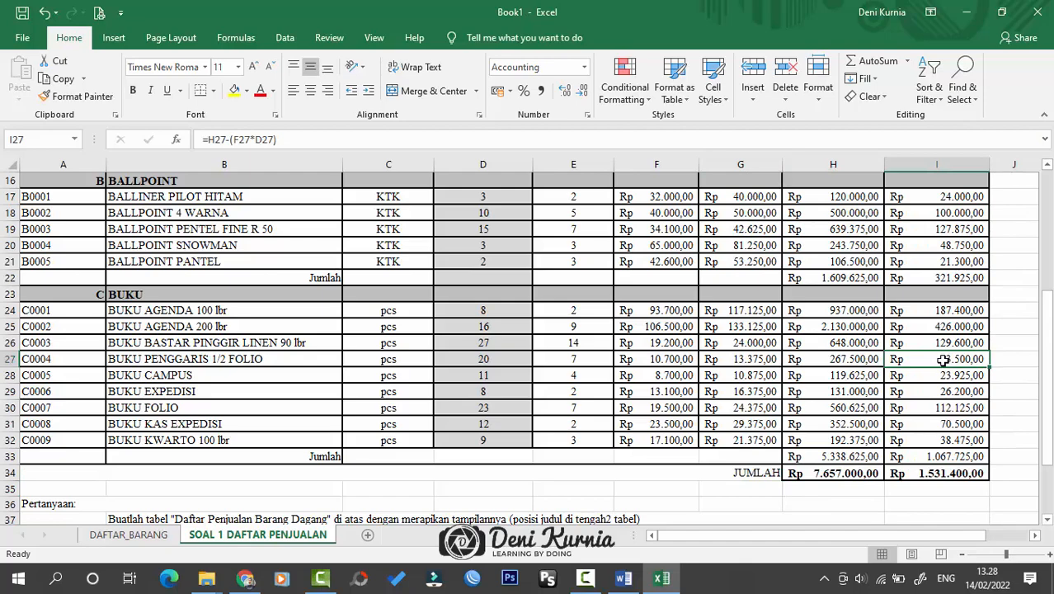
- Narrow the JUMLAH TERJUAL, SATUAN and KODE BARANG columns, and look over the table down to the JUMLAH row
{"action": "left_click", "coordinate": [940, 439]}
{"action": "scroll", "coordinate": [940, 441], "scroll_direction": "down", "scroll_amount": 4}
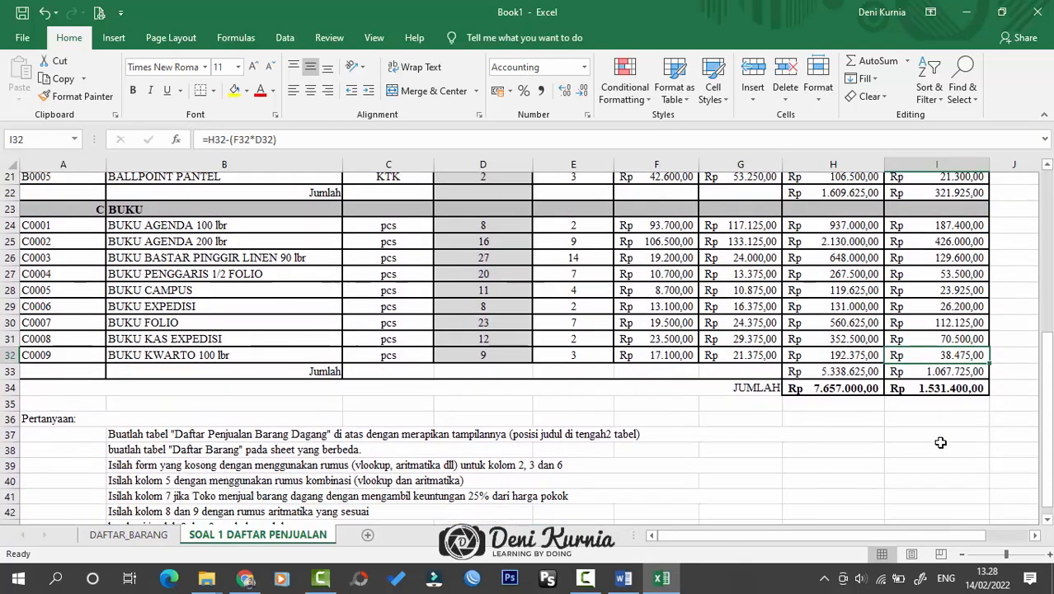
{"action": "scroll", "coordinate": [940, 443], "scroll_direction": "up", "scroll_amount": 9}
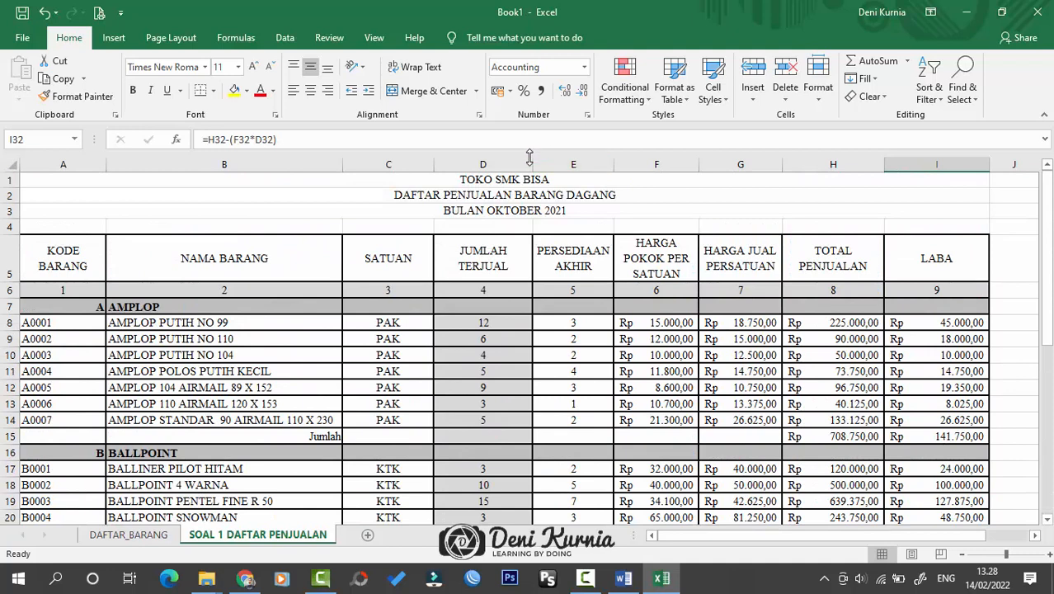
{"action": "left_click_drag", "start_coordinate": [530, 157], "coordinate": [509, 158]}
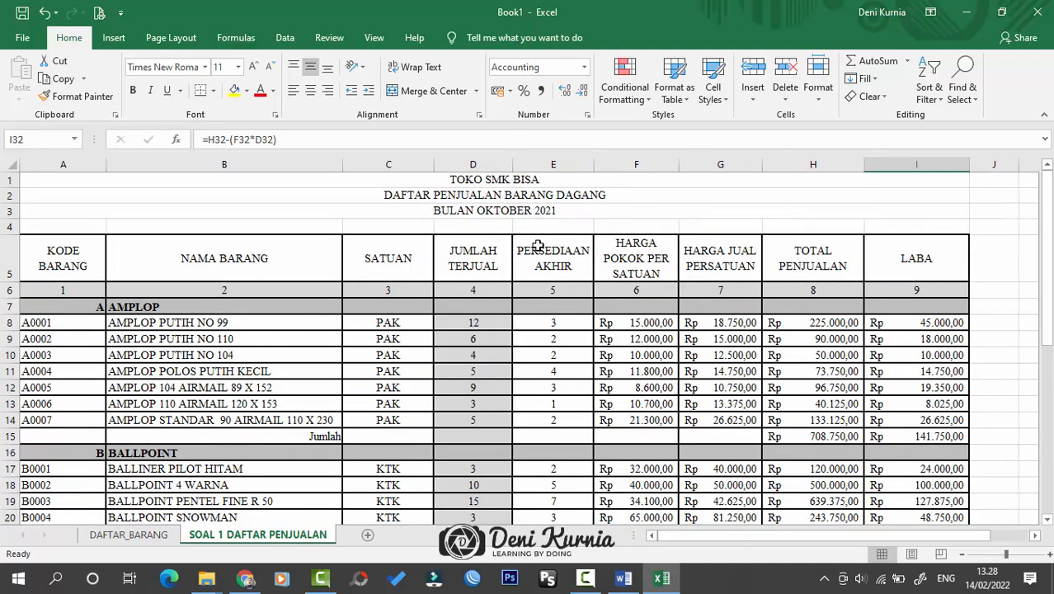
{"action": "left_click_drag", "start_coordinate": [507, 162], "coordinate": [503, 161]}
{"action": "left_click_drag", "start_coordinate": [433, 159], "coordinate": [414, 158]}
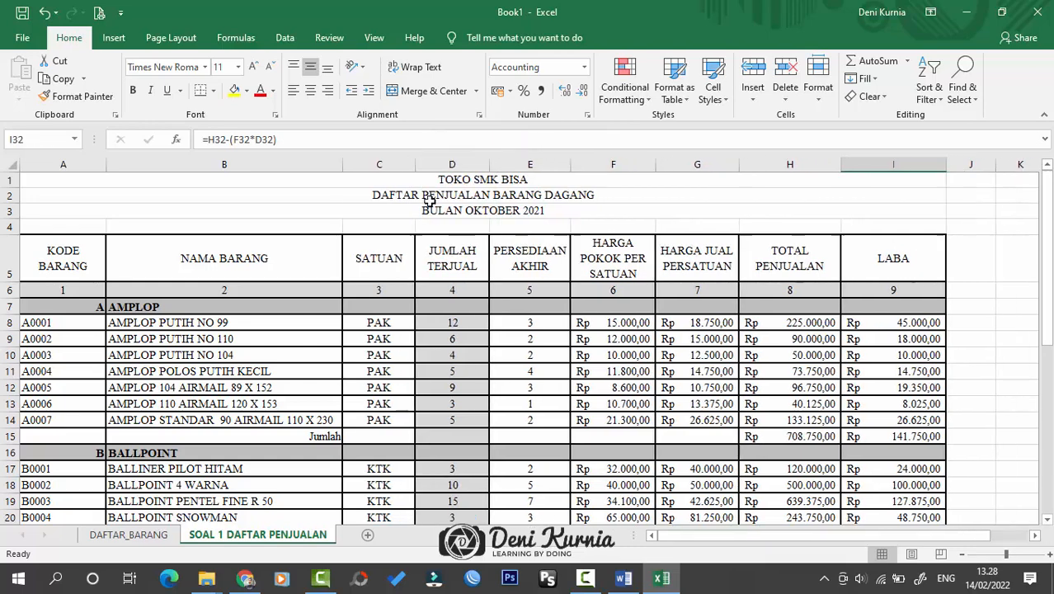
{"action": "left_click", "coordinate": [905, 434]}
{"action": "scroll", "coordinate": [905, 430], "scroll_direction": "down", "scroll_amount": 6}
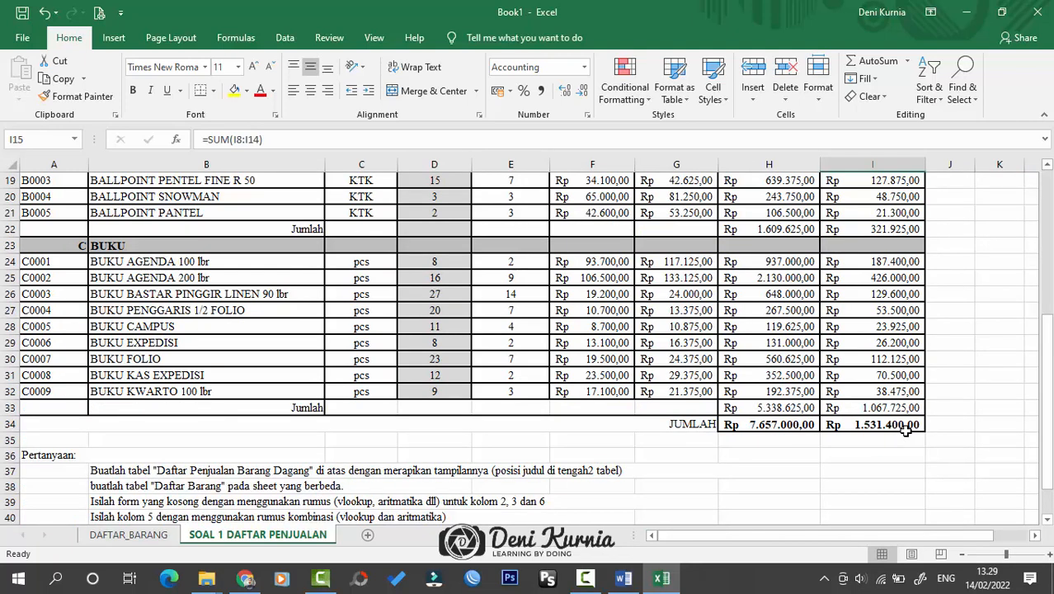
{"action": "scroll", "coordinate": [905, 431], "scroll_direction": "up", "scroll_amount": 6}
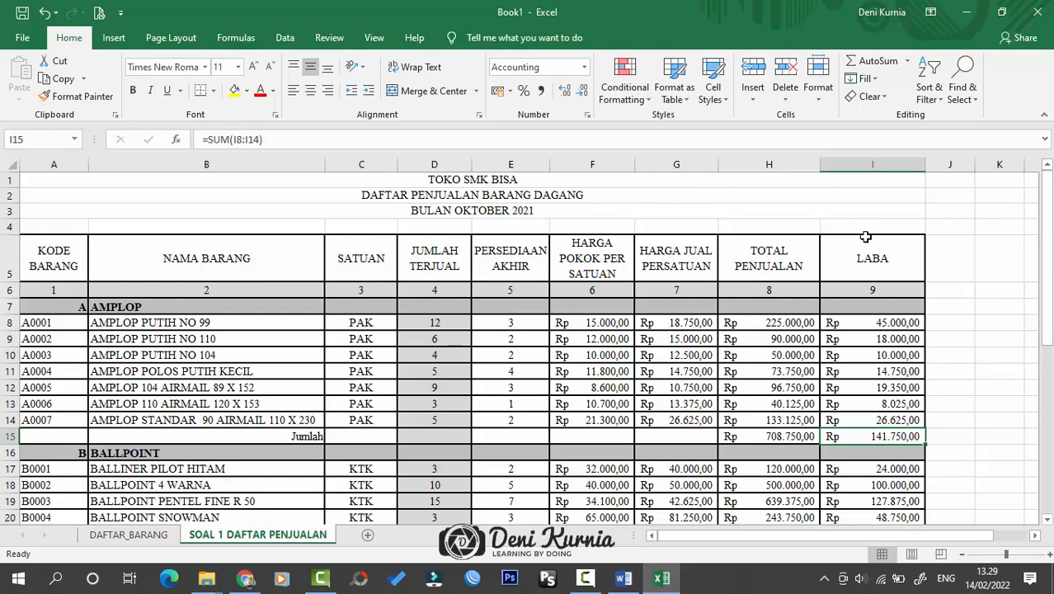
- Minimize the workbook window to show the desktop
{"action": "left_click", "coordinate": [965, 11]}
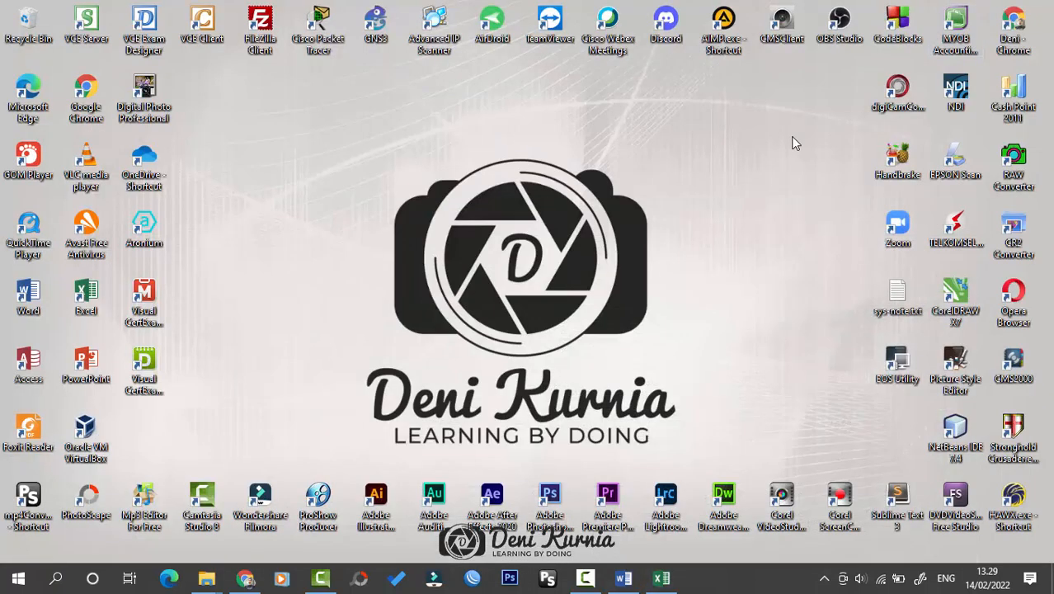
{"action": "right_click", "coordinate": [668, 187]}
{"action": "left_click", "coordinate": [696, 226]}
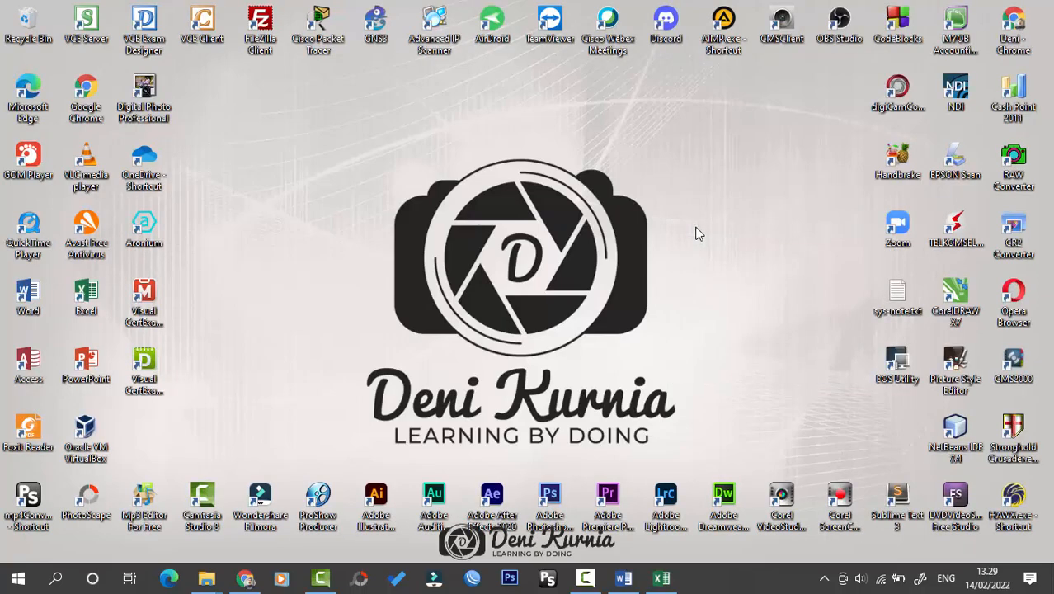